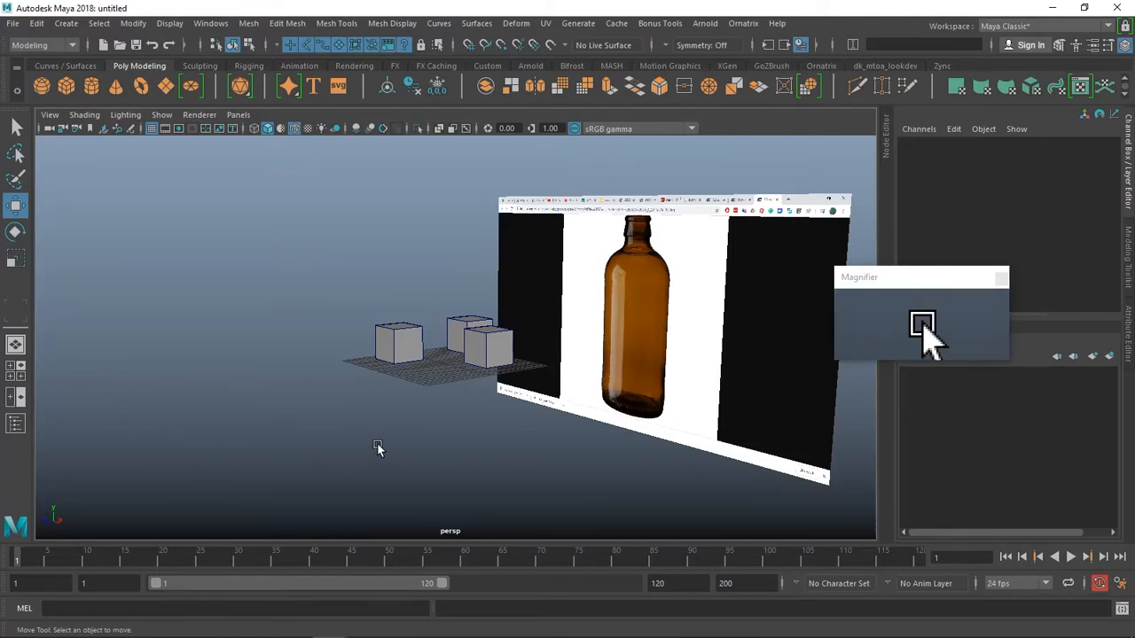
Open the Outliner beside the viewport and delete the three cubes pCube1, pCube2 and pCube3 from the scene.
{"action": "scroll", "coordinate": [381, 449], "scroll_direction": "down", "scroll_amount": 2}
{"action": "left_click", "coordinate": [15, 423]}
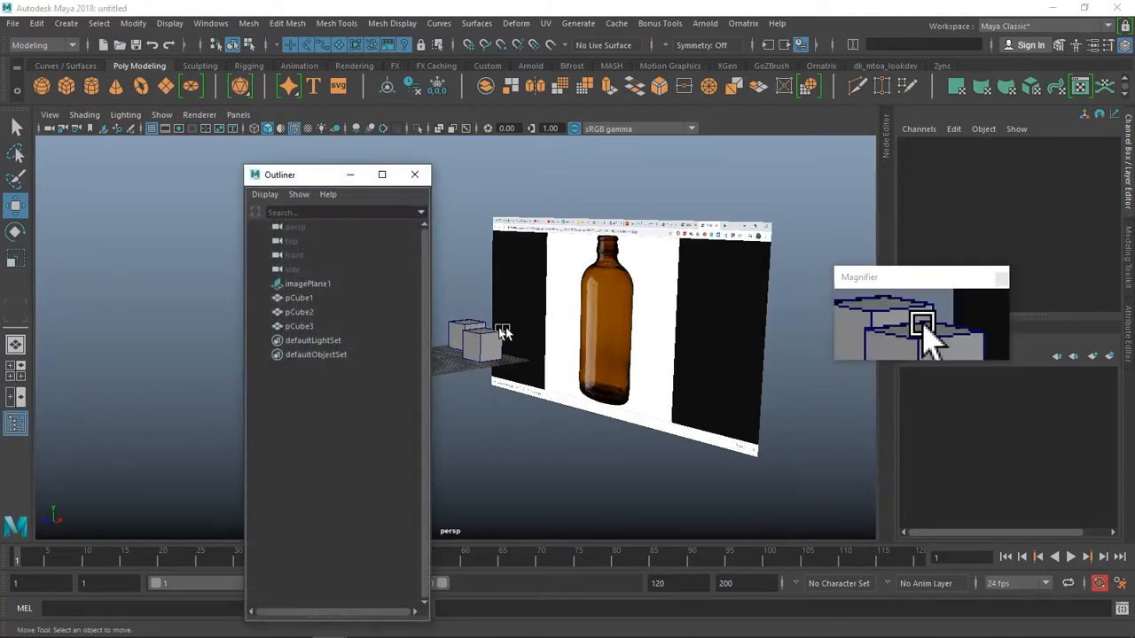
{"action": "left_click_drag", "start_coordinate": [295, 179], "coordinate": [156, 171]}
{"action": "left_click_drag", "start_coordinate": [325, 239], "coordinate": [700, 471], "text": "alt"}
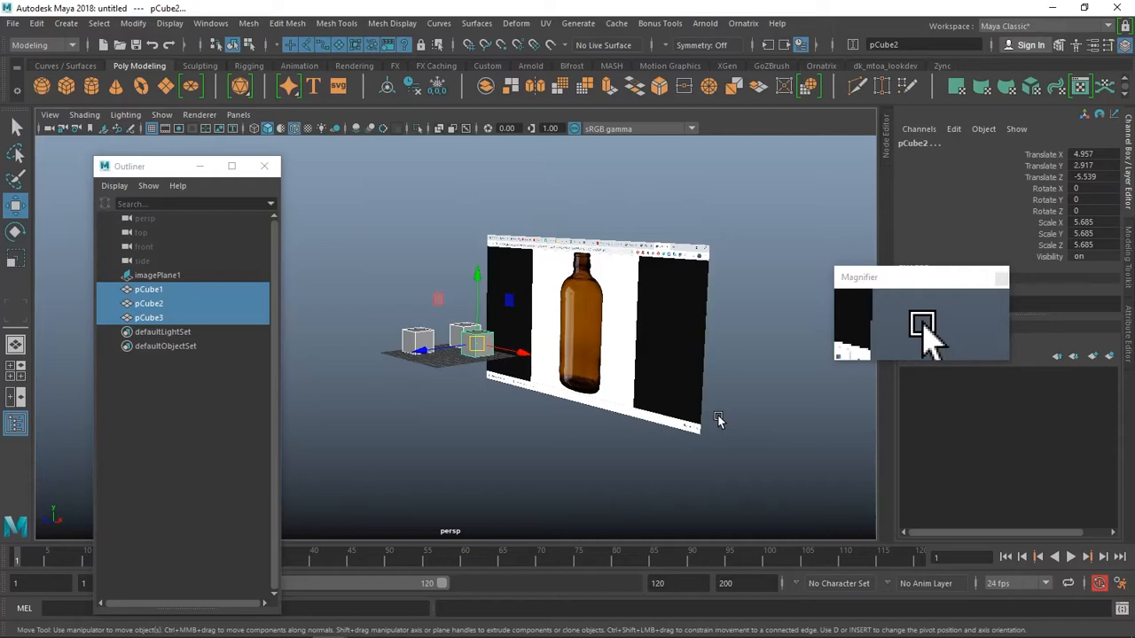
{"action": "key", "text": "Delete"}
Rename the bottle image plane as kajsdljlsajdlkasd and delete it from the scene.
{"action": "left_click", "coordinate": [640, 322]}
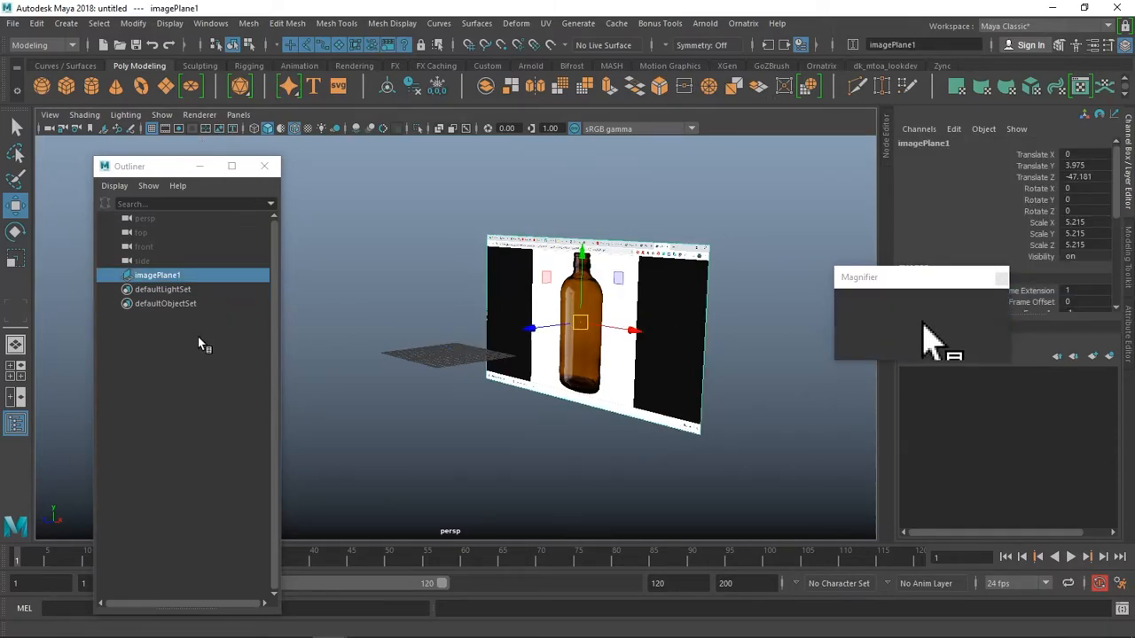
{"action": "double_click", "coordinate": [178, 280]}
{"action": "type", "text": "kajsdljlsajdlkasd"}
{"action": "key", "text": "Return"}
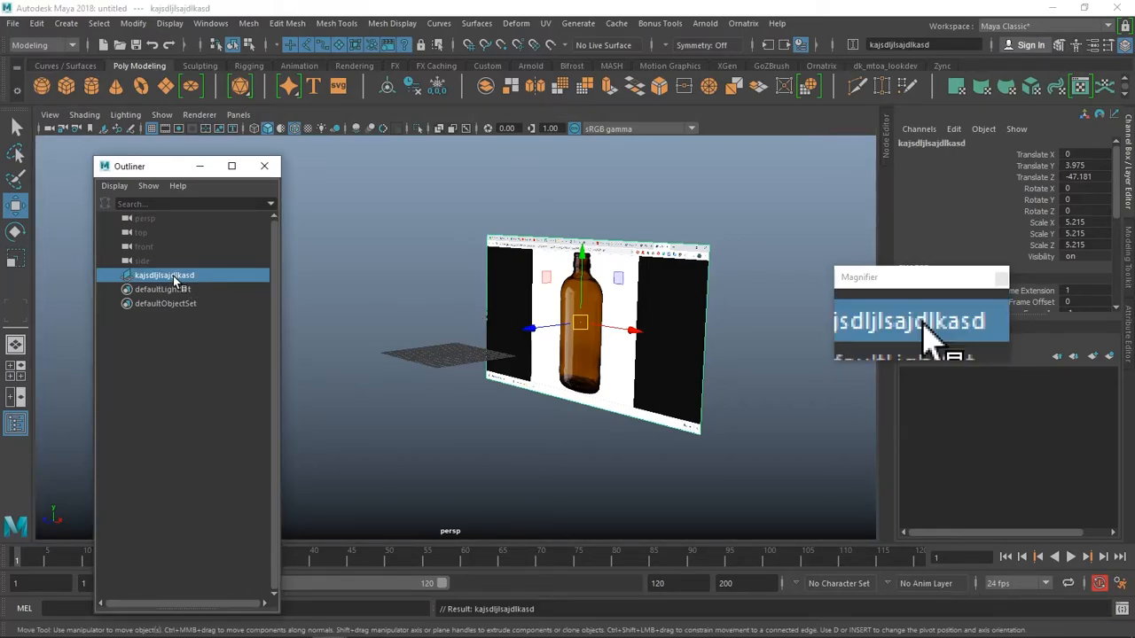
{"action": "key", "text": "Delete"}
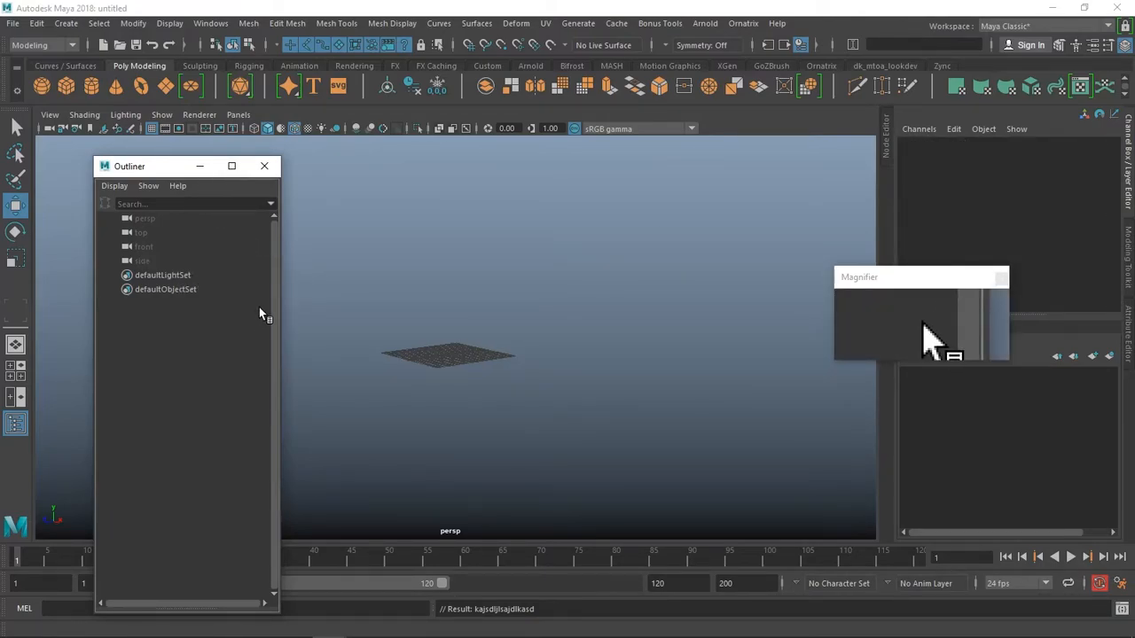
{"action": "scroll", "coordinate": [524, 334], "scroll_direction": "up", "scroll_amount": 5}
{"action": "left_click_drag", "start_coordinate": [524, 333], "coordinate": [488, 331], "text": "alt"}
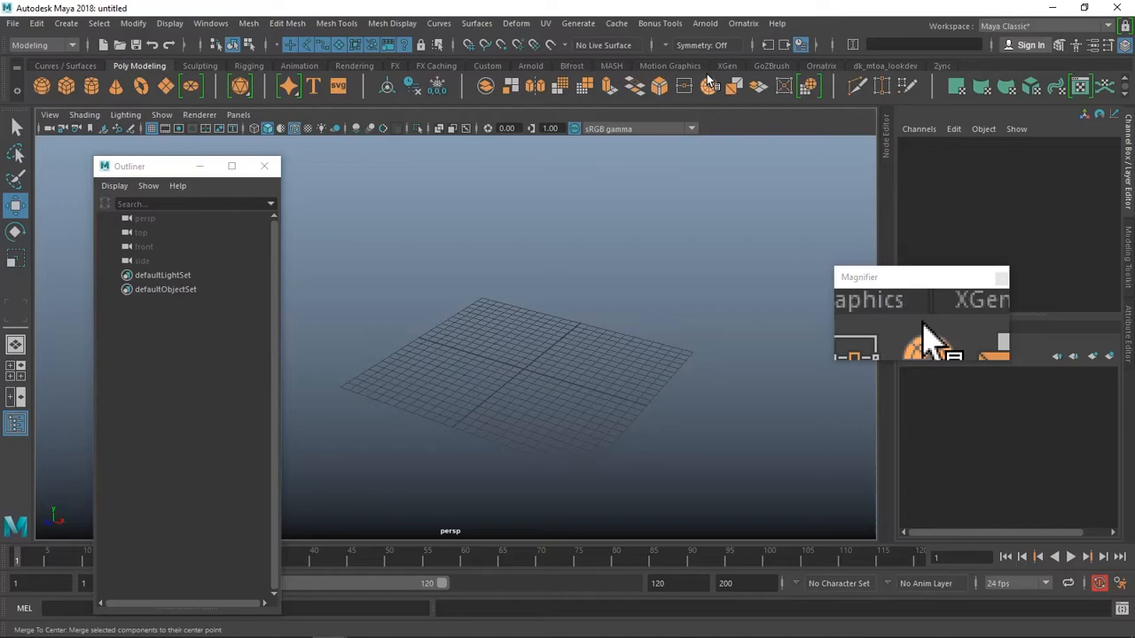
{"action": "key", "text": "alt+Tab"}
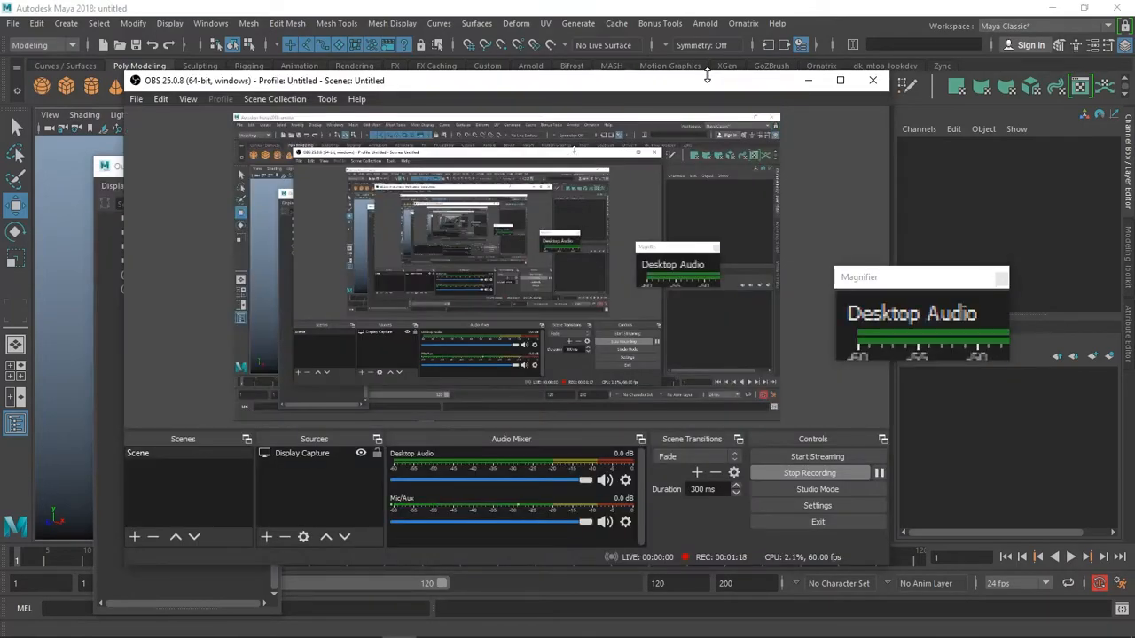
{"action": "left_click", "coordinate": [592, 21]}
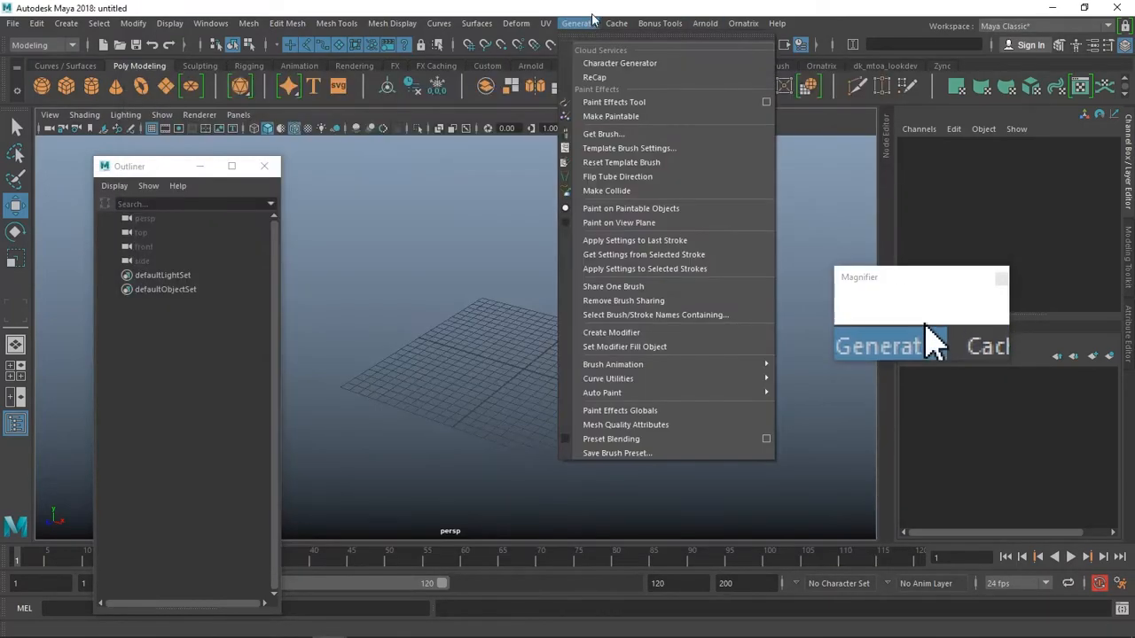
{"action": "left_click", "coordinate": [592, 22]}
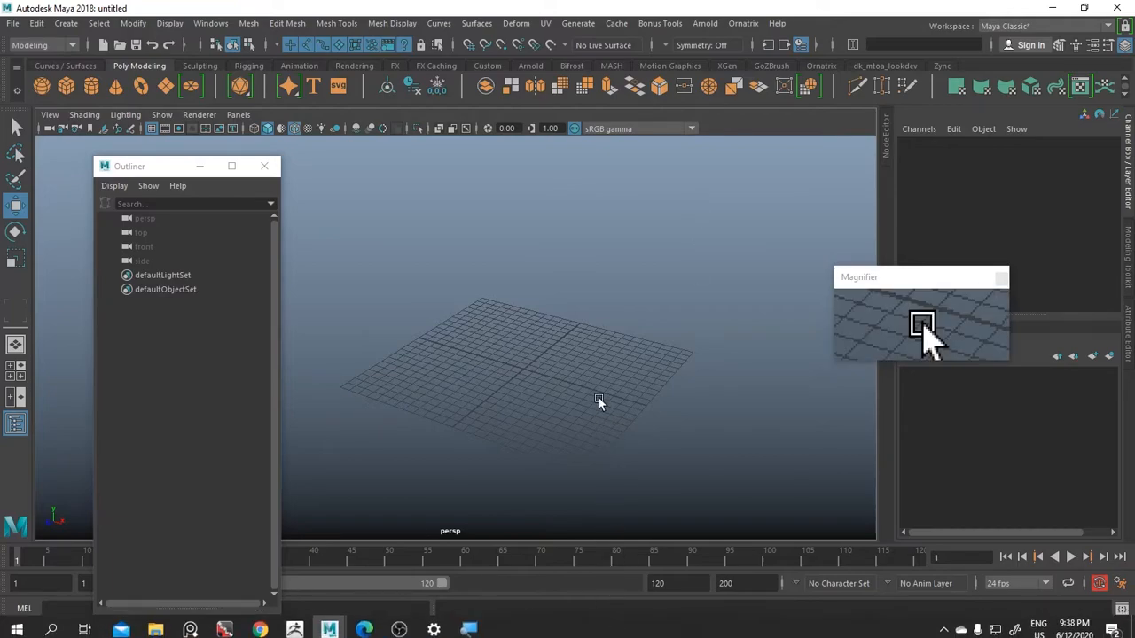
Open the Preferences and look through the Interface, Help, UI Elements and Display categories.
{"action": "left_click", "coordinate": [211, 23]}
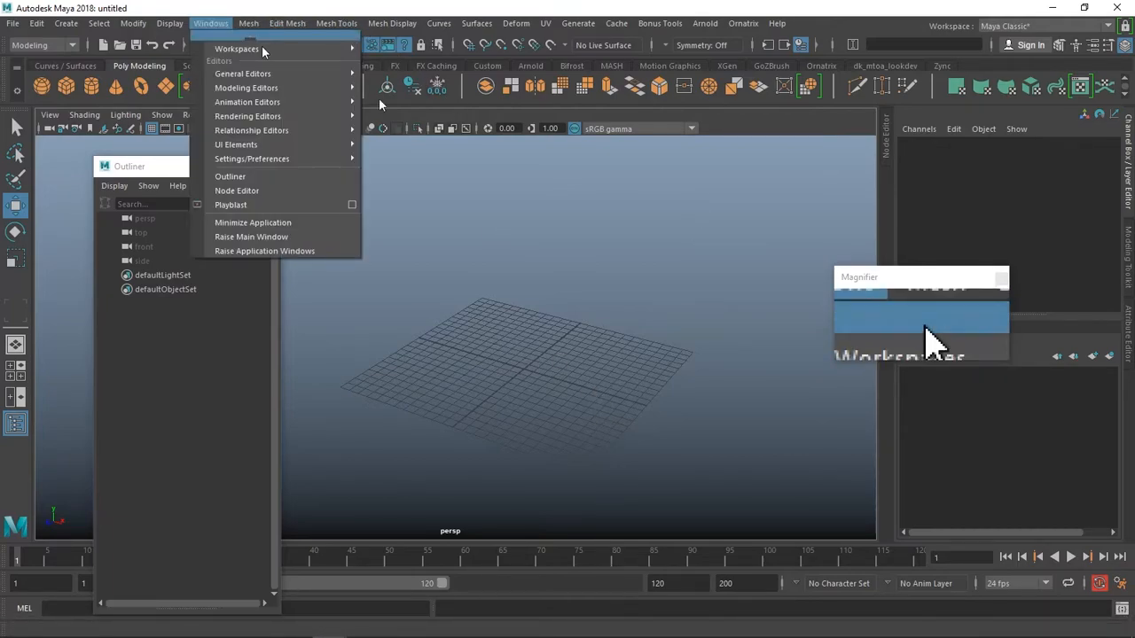
{"action": "left_click_drag", "start_coordinate": [951, 282], "coordinate": [811, 172]}
{"action": "left_click", "coordinate": [196, 24]}
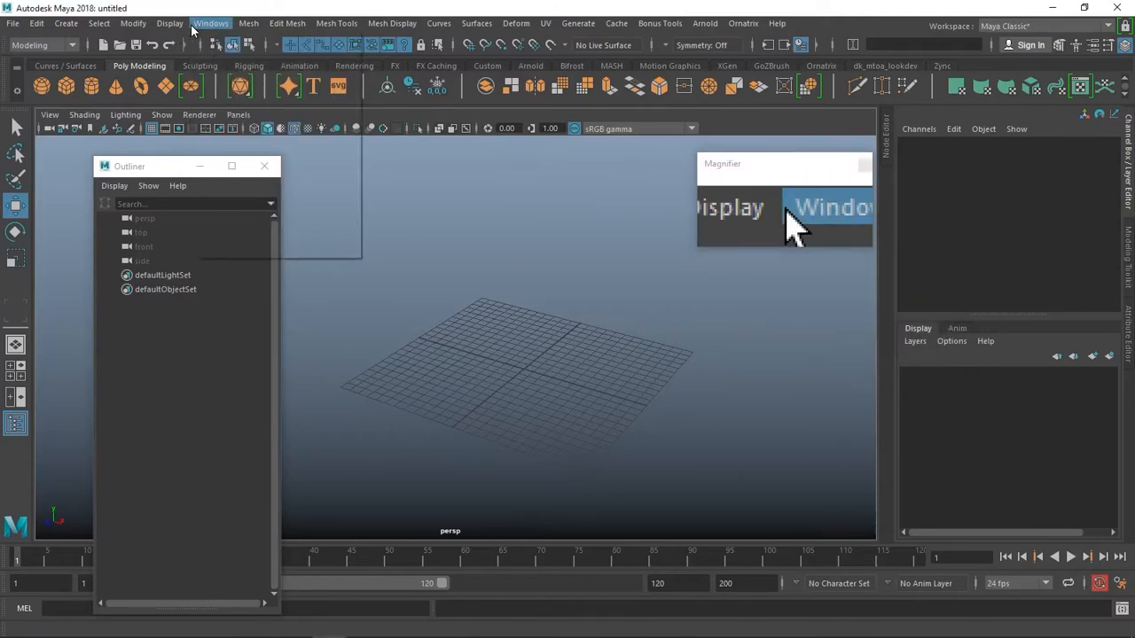
{"action": "mouse_move", "coordinate": [293, 160]}
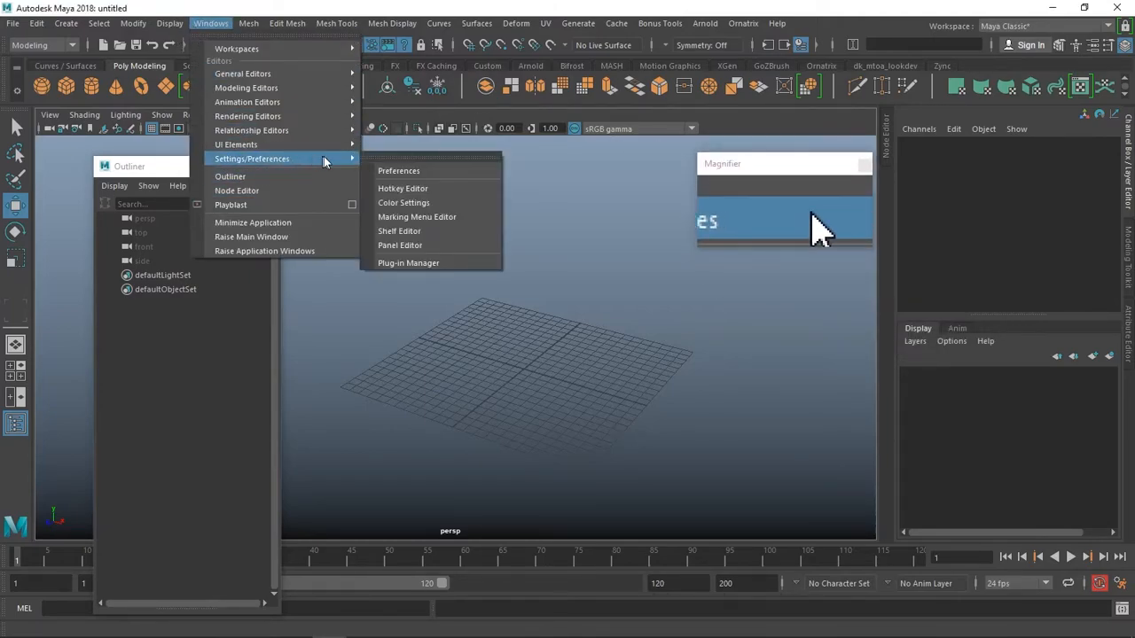
{"action": "left_click", "coordinate": [396, 172]}
{"action": "scroll", "coordinate": [381, 288], "scroll_direction": "down", "scroll_amount": 3}
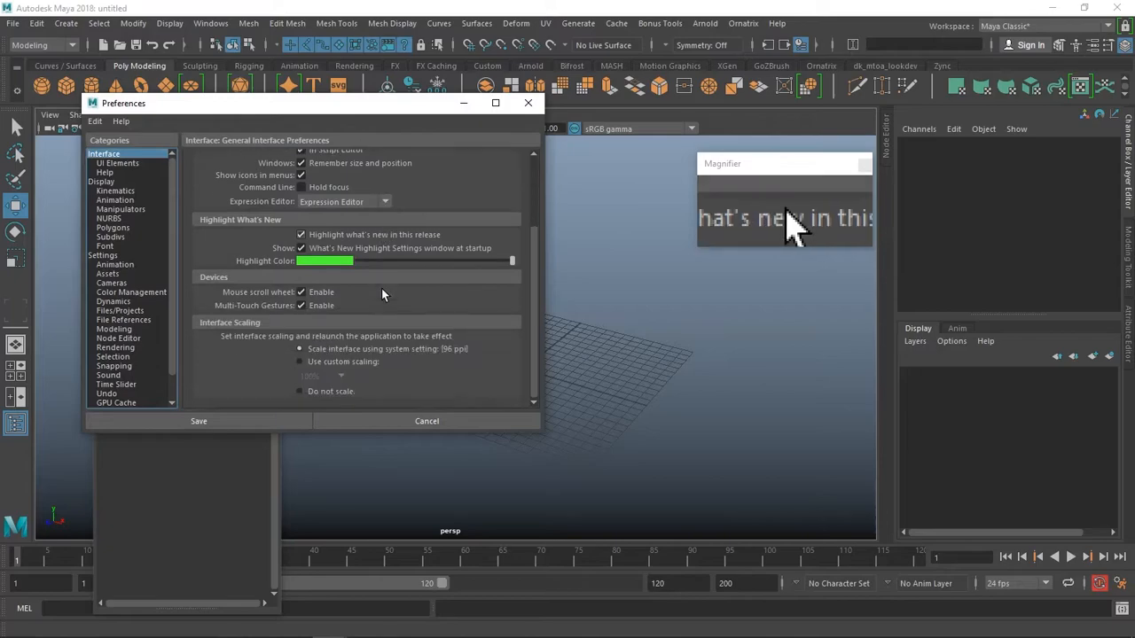
{"action": "scroll", "coordinate": [118, 211], "scroll_direction": "down", "scroll_amount": 1}
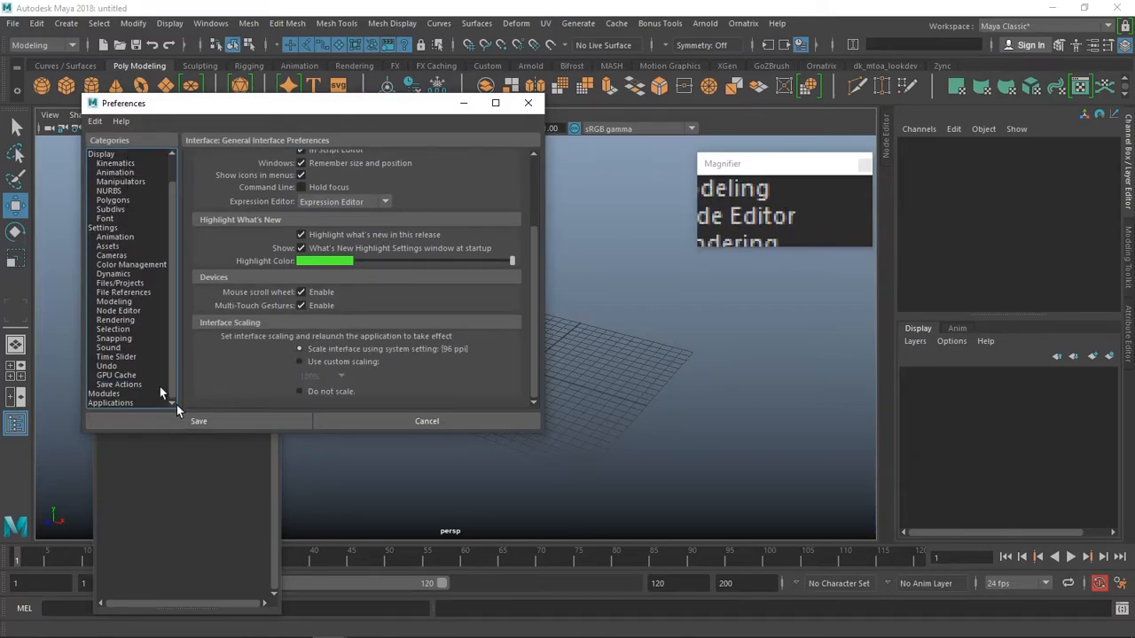
{"action": "scroll", "coordinate": [145, 358], "scroll_direction": "up", "scroll_amount": 1}
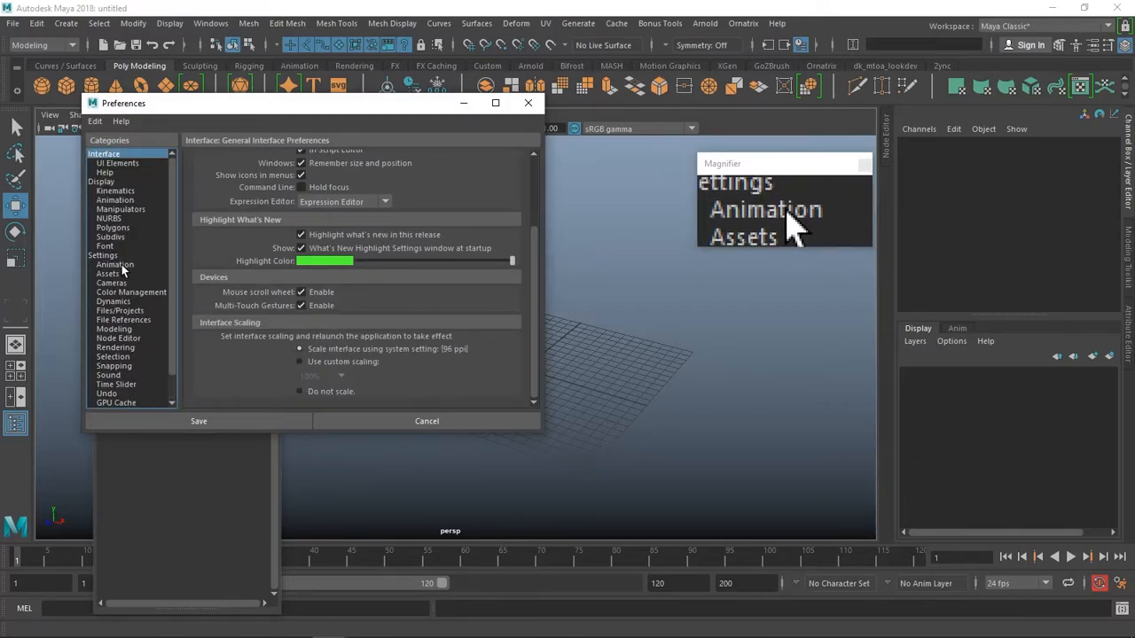
{"action": "left_click", "coordinate": [128, 173]}
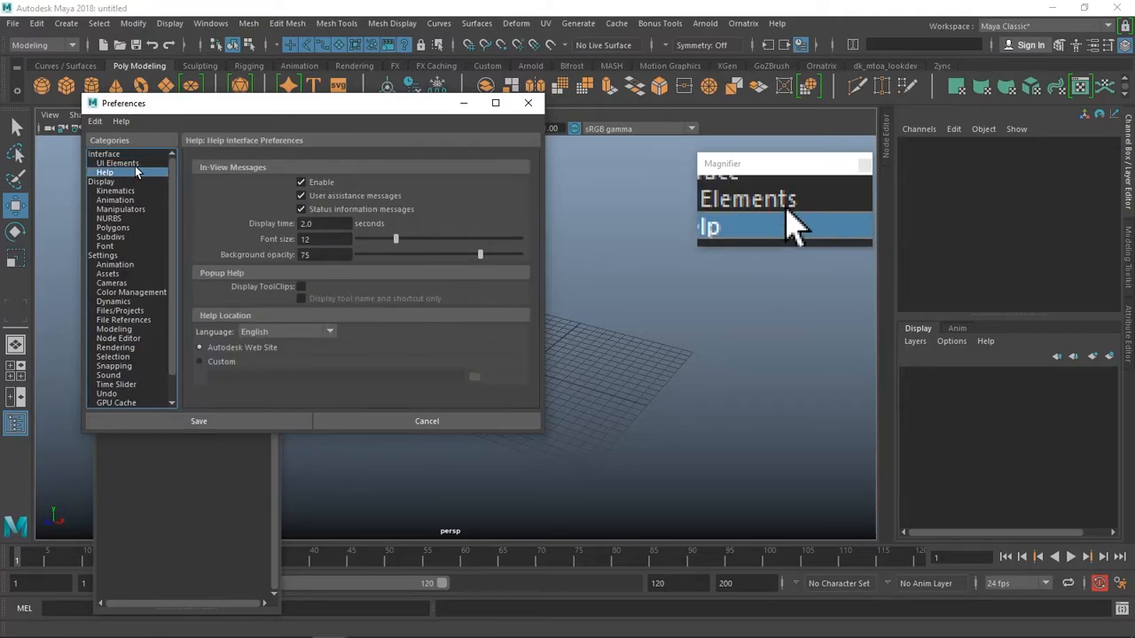
{"action": "left_click", "coordinate": [133, 165]}
{"action": "left_click", "coordinate": [110, 172]}
{"action": "left_click", "coordinate": [103, 181]}
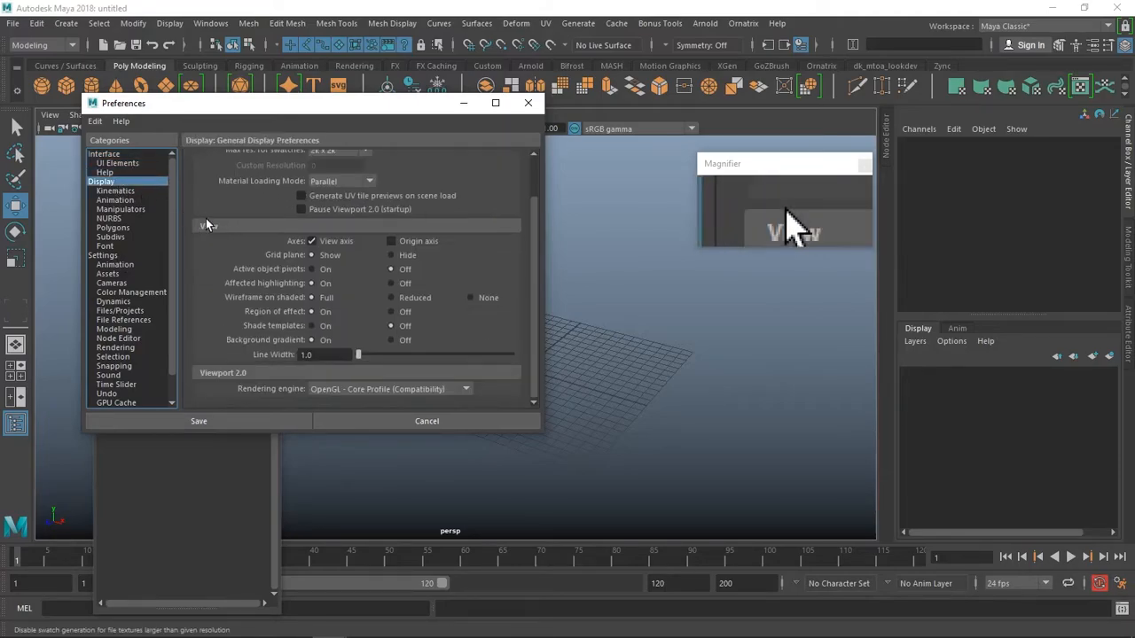
Choose centimeter as the linear working unit in the general application settings and save the preferences.
{"action": "left_click", "coordinate": [119, 256]}
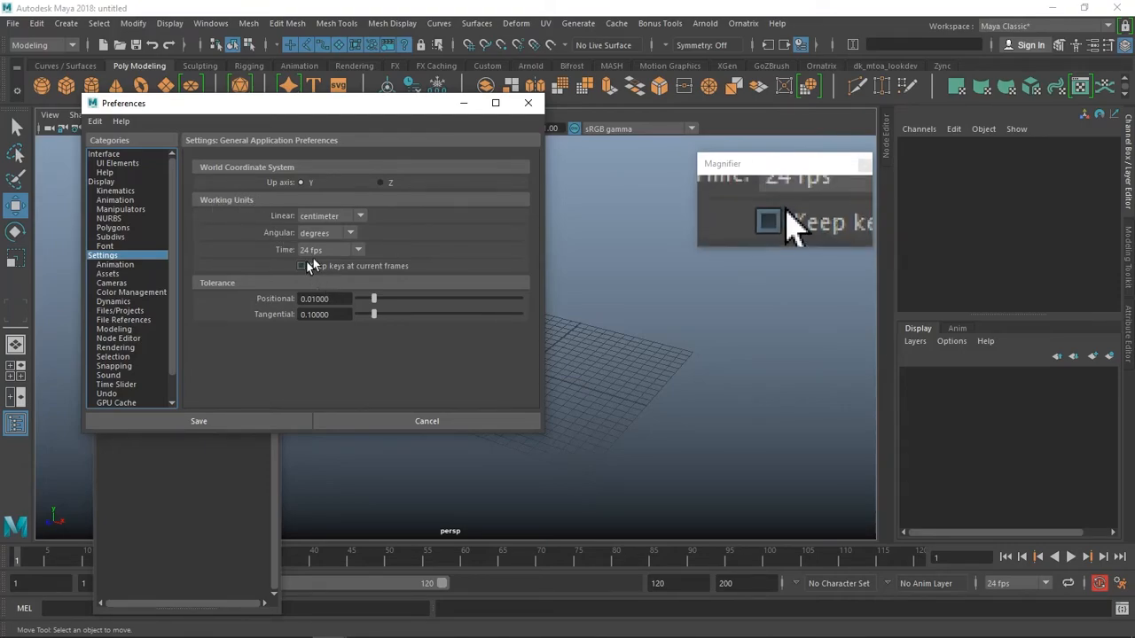
{"action": "left_click", "coordinate": [324, 217]}
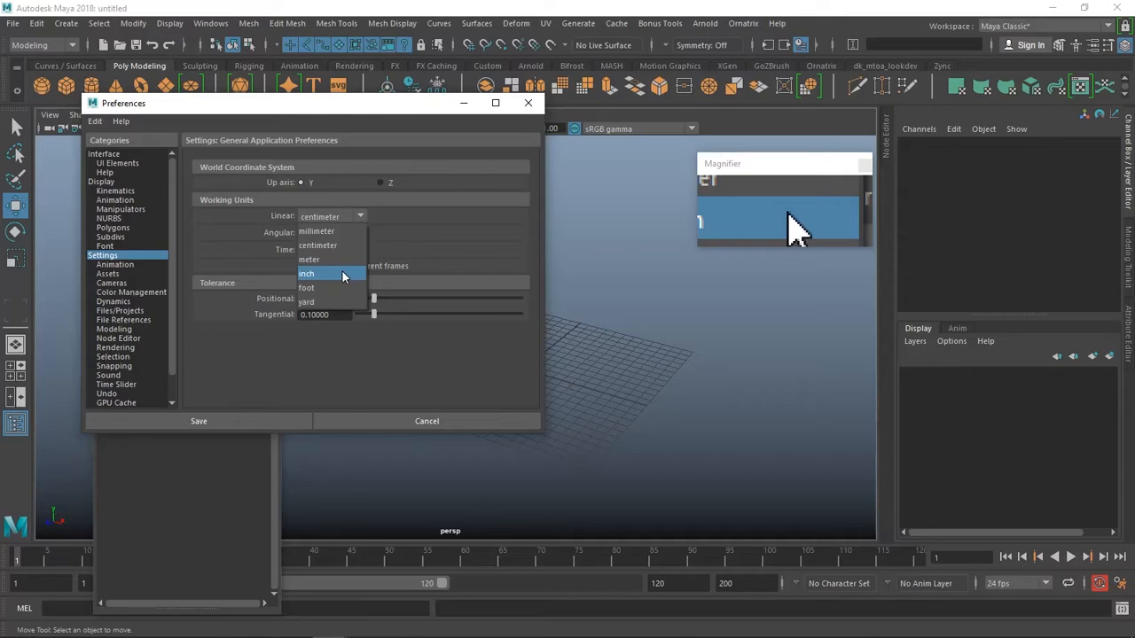
{"action": "left_click", "coordinate": [346, 246]}
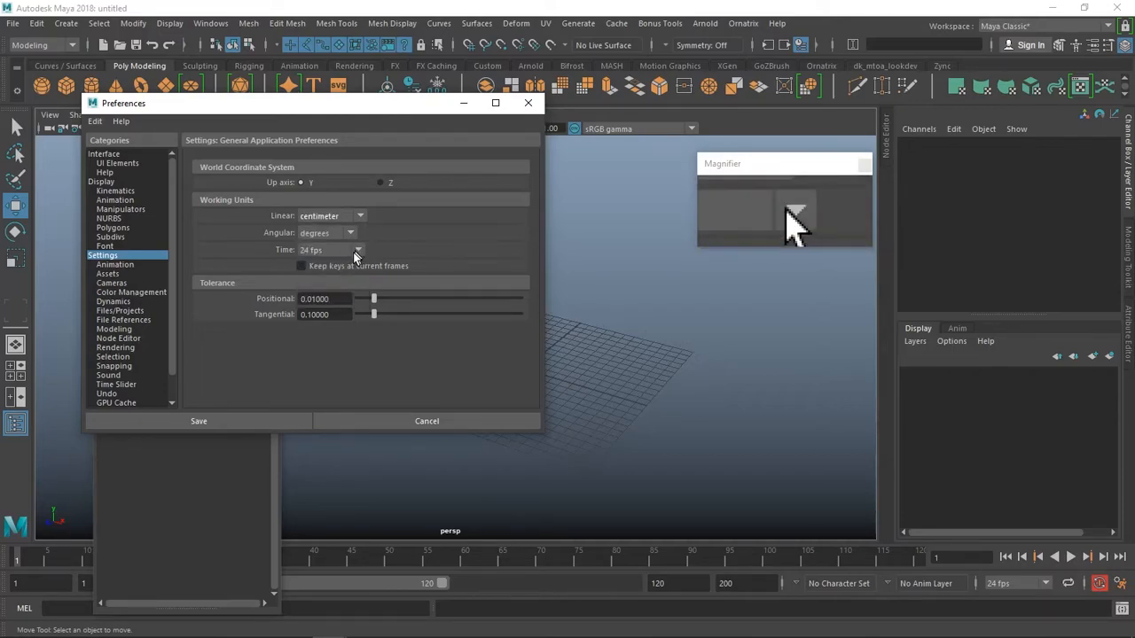
{"action": "left_click", "coordinate": [278, 416]}
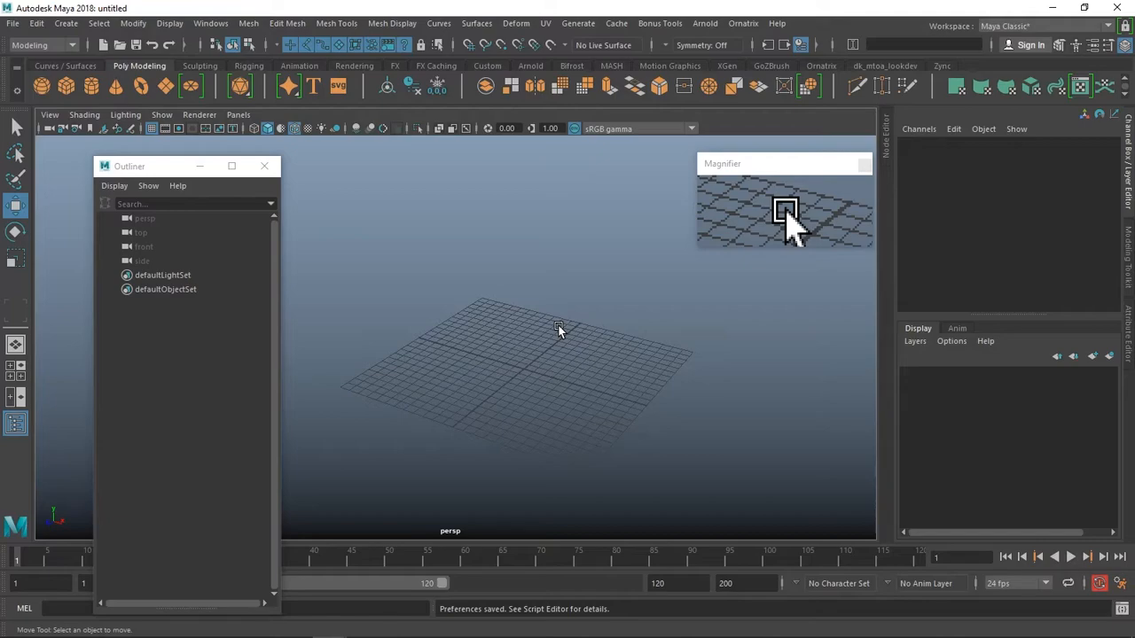
Switch to the Chrome window with the MAYA BASICO TCU spreadsheet and open amazon.com in a new tab.
{"action": "left_click_drag", "start_coordinate": [568, 422], "coordinate": [622, 395], "text": "alt"}
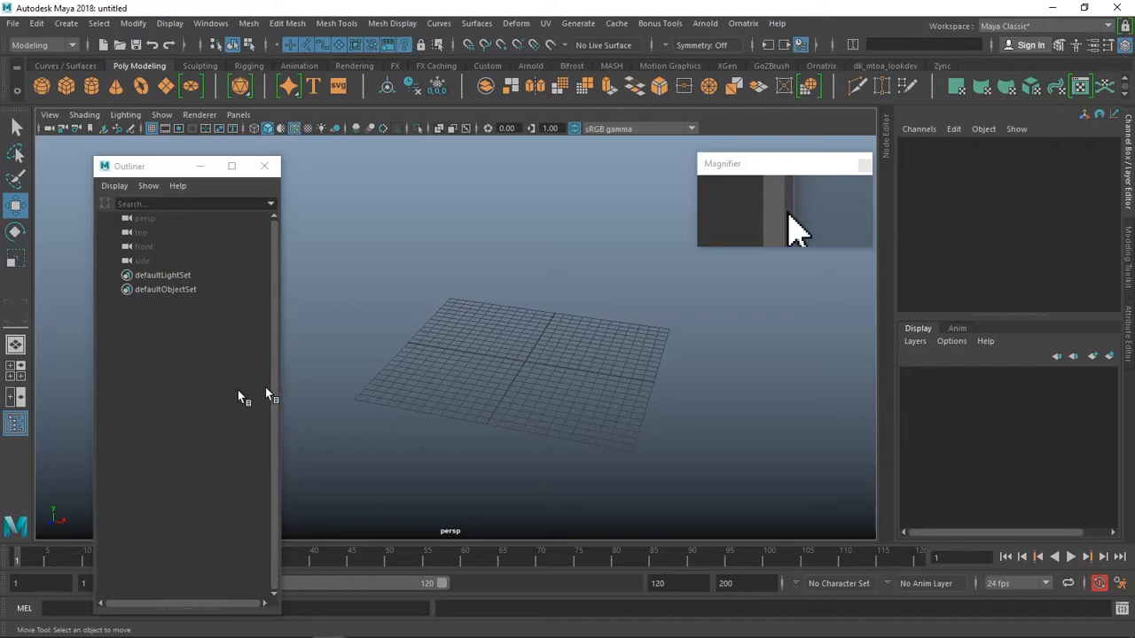
{"action": "mouse_move", "coordinate": [275, 626]}
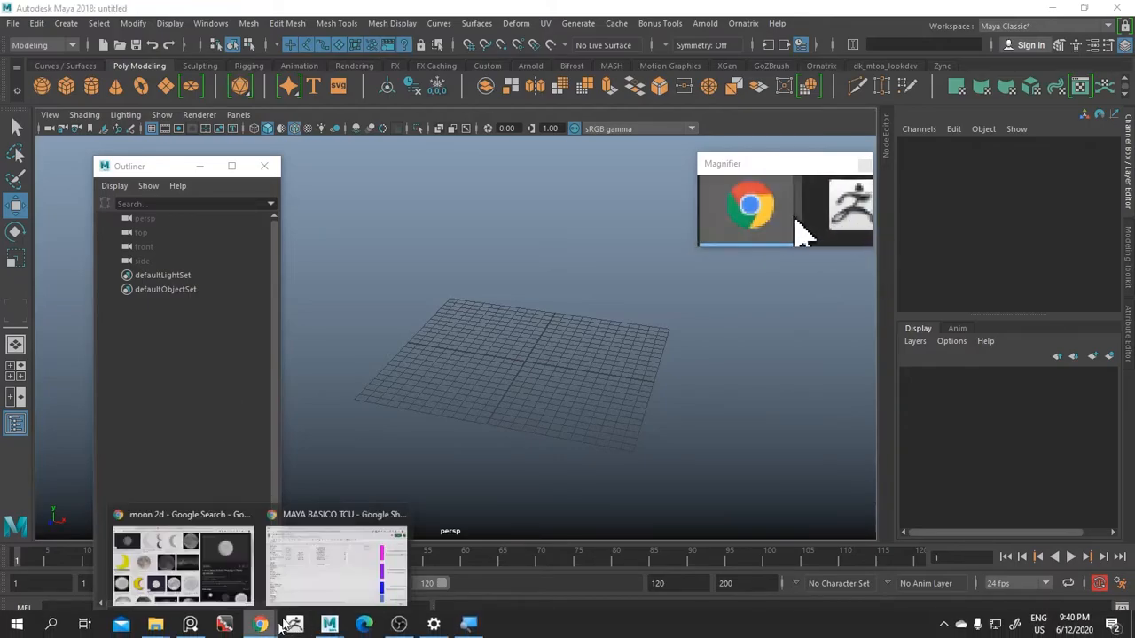
{"action": "left_click", "coordinate": [302, 595]}
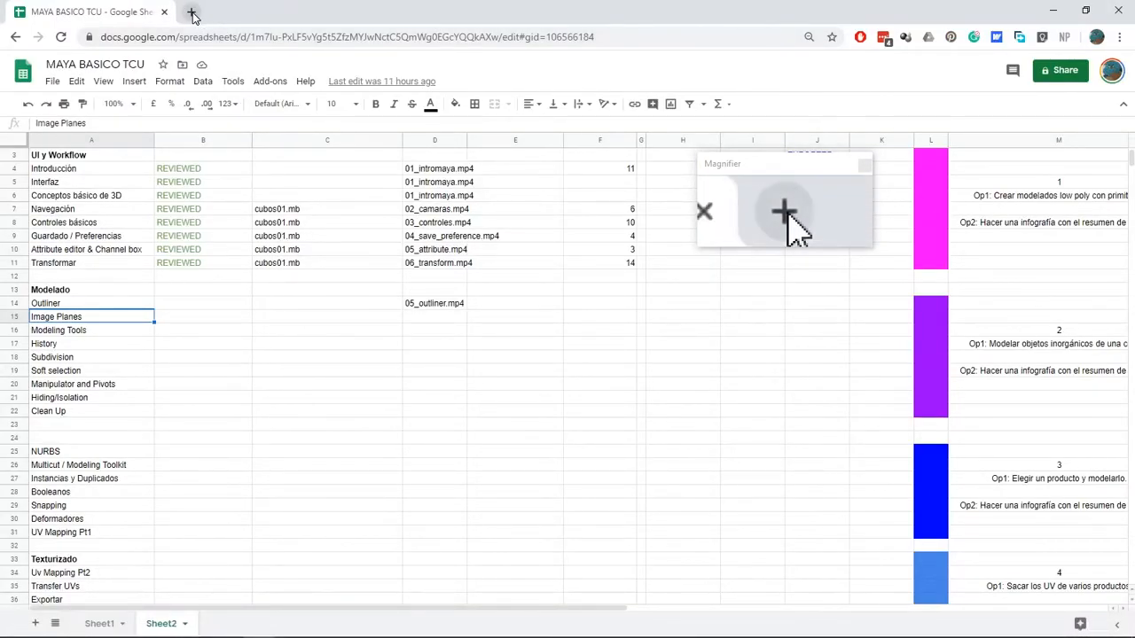
{"action": "left_click", "coordinate": [192, 12]}
{"action": "type", "text": "amazon.com"}
{"action": "key", "text": "Return"}
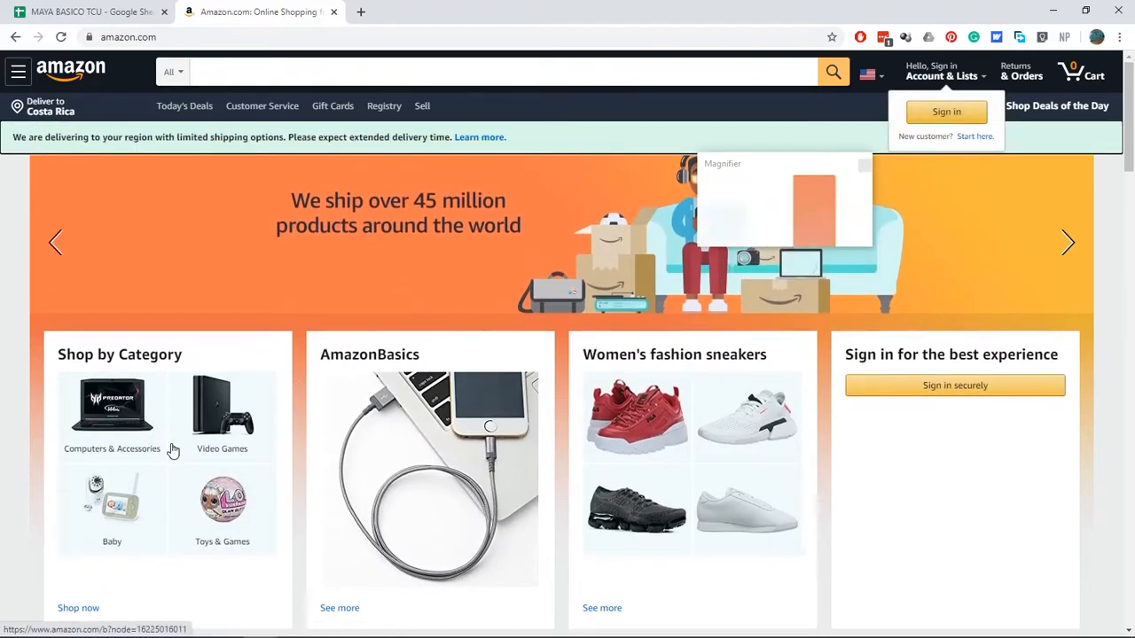
Browse the Amazon home page and open the Accessories listing within the Video Games category.
{"action": "scroll", "coordinate": [207, 428], "scroll_direction": "down", "scroll_amount": 5}
{"action": "scroll", "coordinate": [206, 428], "scroll_direction": "down", "scroll_amount": 2}
{"action": "scroll", "coordinate": [283, 436], "scroll_direction": "up", "scroll_amount": 5}
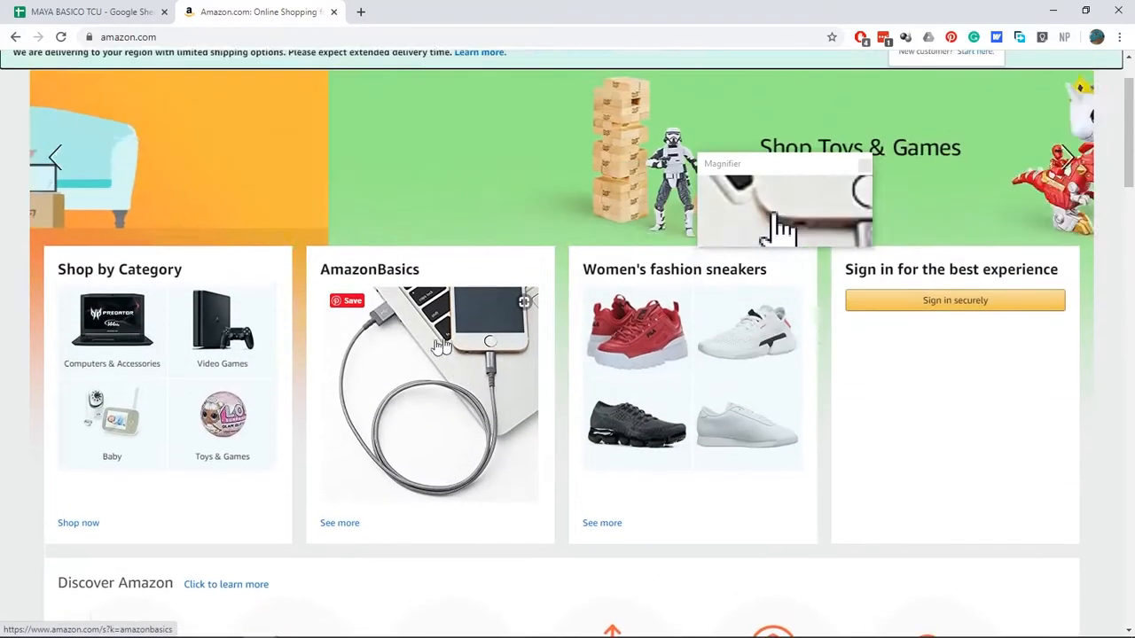
{"action": "left_click", "coordinate": [248, 365]}
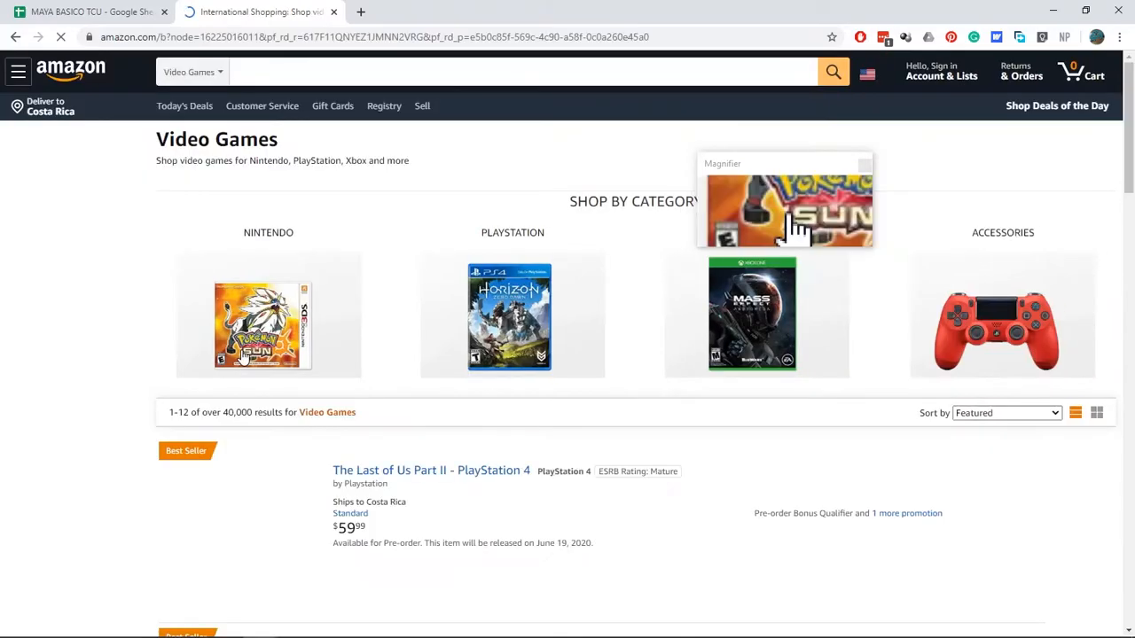
{"action": "scroll", "coordinate": [978, 334], "scroll_direction": "down", "scroll_amount": 2}
{"action": "scroll", "coordinate": [978, 334], "scroll_direction": "up", "scroll_amount": 2}
{"action": "left_click", "coordinate": [980, 330]}
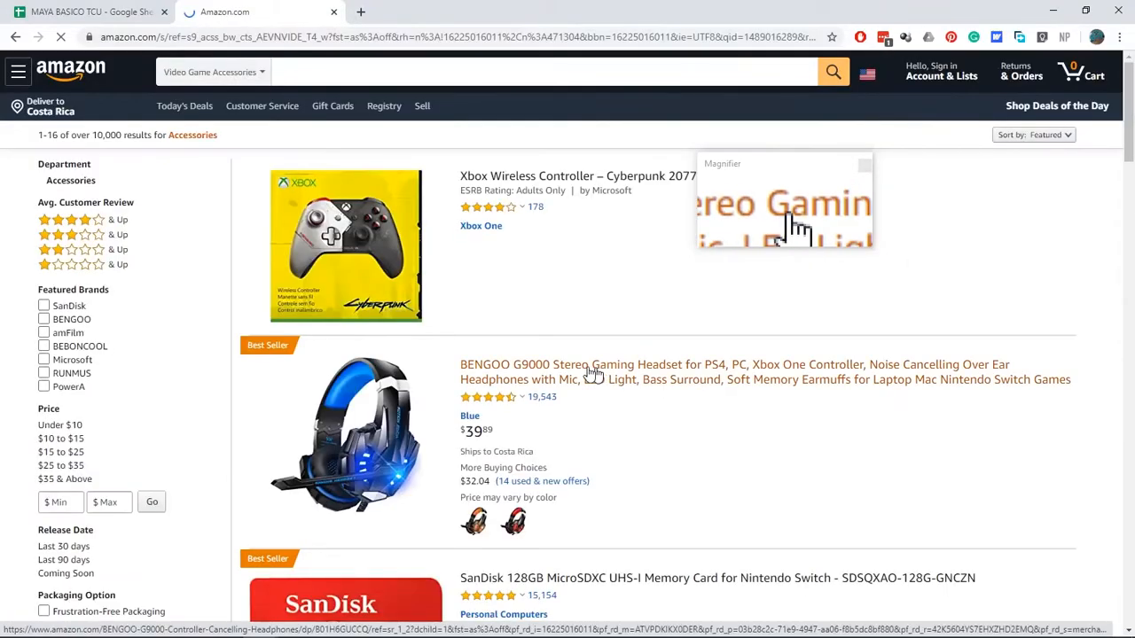
Open the product page of the Elite Series 2 Controller - Black from the accessories results.
{"action": "scroll", "coordinate": [394, 206], "scroll_direction": "down", "scroll_amount": 1}
{"action": "scroll", "coordinate": [388, 192], "scroll_direction": "down", "scroll_amount": 1}
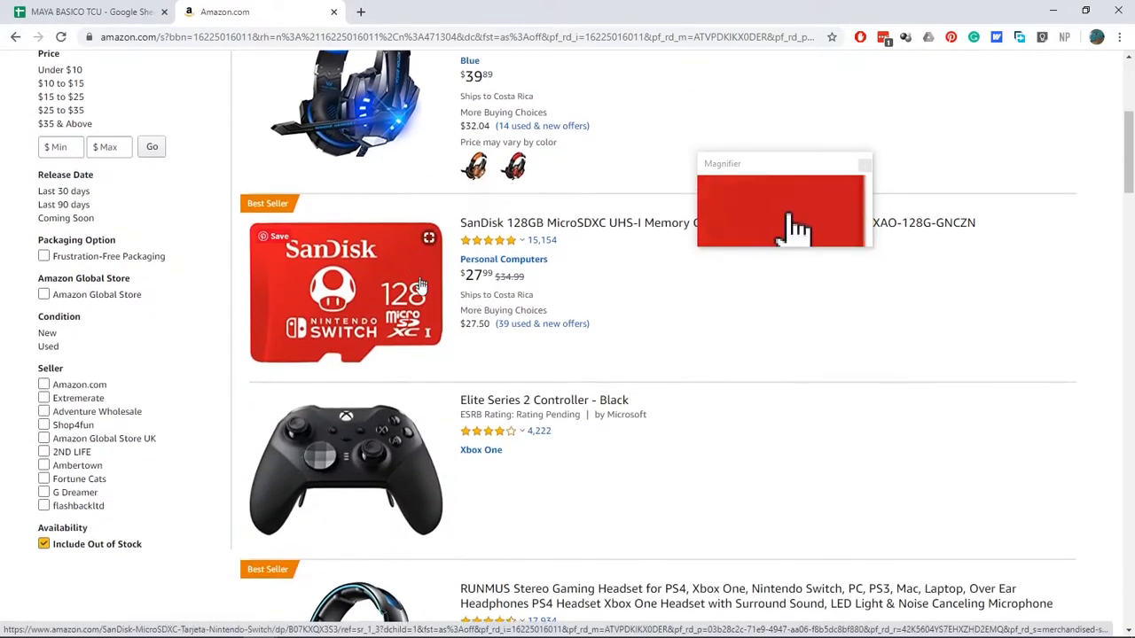
{"action": "left_click", "coordinate": [394, 386]}
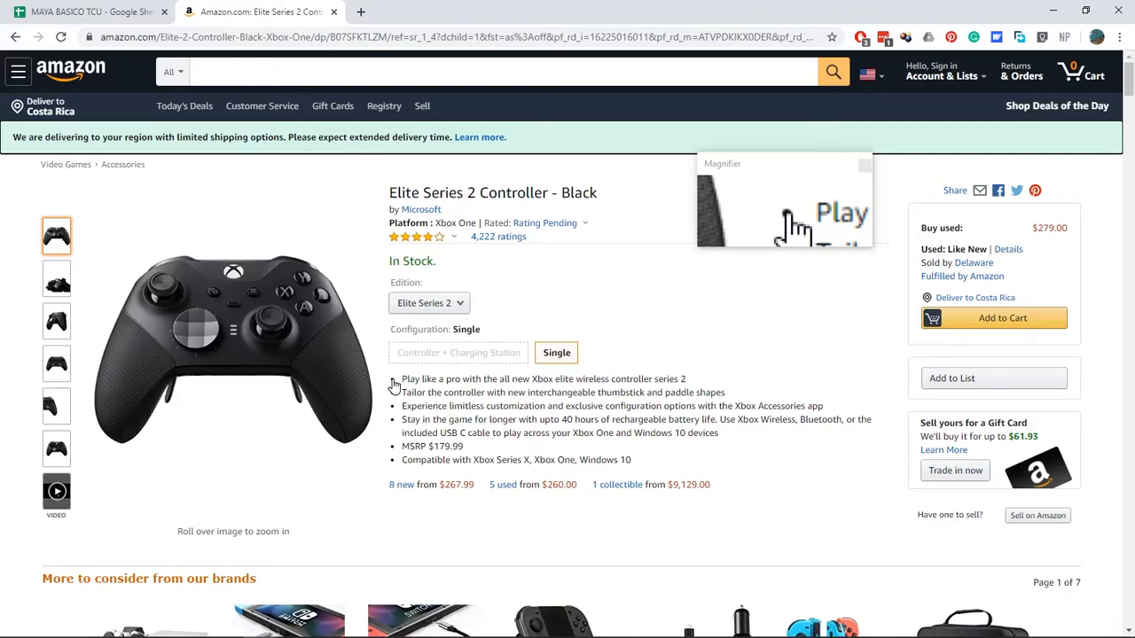
Examine the controller's product page, including its zoomed photo, related products, manufacturer images and model comparison table.
{"action": "scroll", "coordinate": [417, 425], "scroll_direction": "down", "scroll_amount": 1}
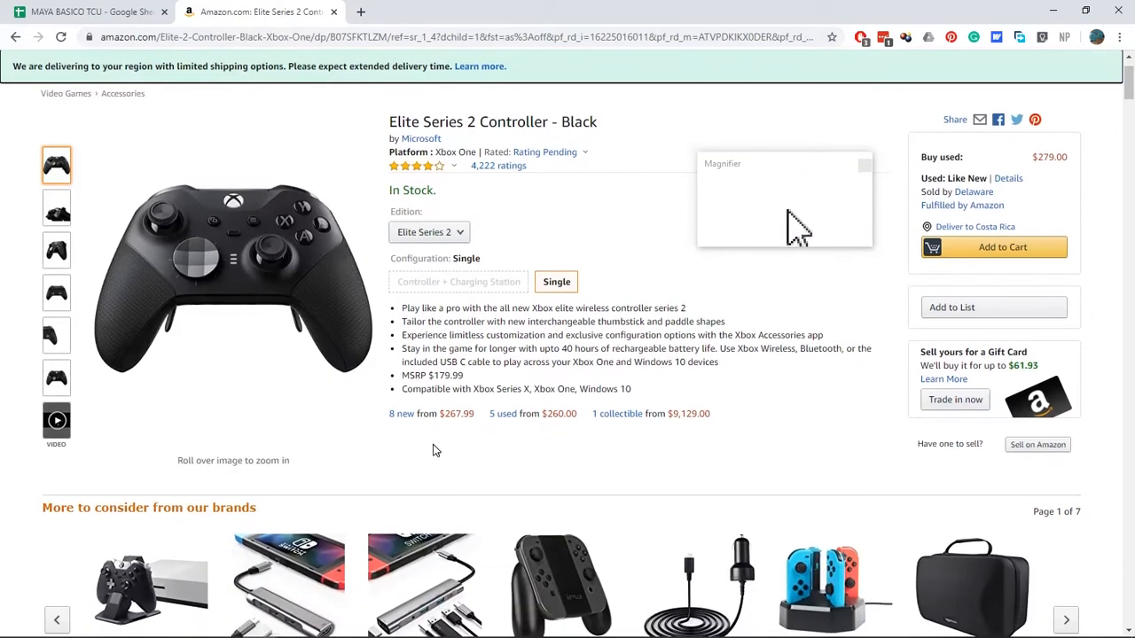
{"action": "scroll", "coordinate": [443, 426], "scroll_direction": "down", "scroll_amount": 5}
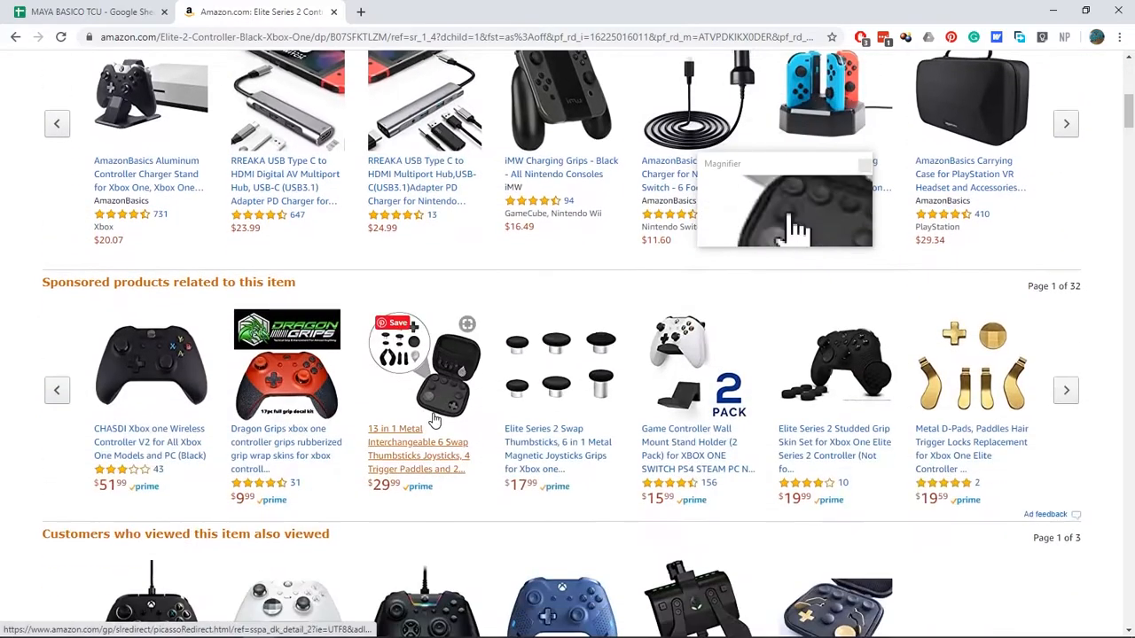
{"action": "scroll", "coordinate": [444, 426], "scroll_direction": "up", "scroll_amount": 6}
{"action": "mouse_move", "coordinate": [275, 261]}
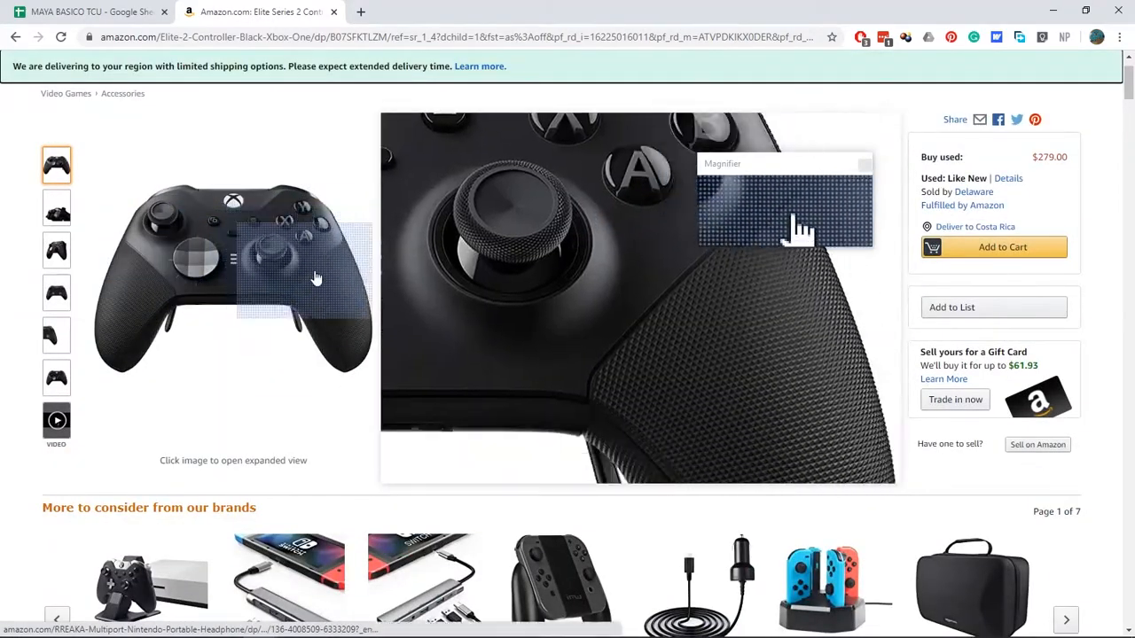
{"action": "scroll", "coordinate": [301, 275], "scroll_direction": "down", "scroll_amount": 8}
{"action": "scroll", "coordinate": [314, 282], "scroll_direction": "down", "scroll_amount": 11}
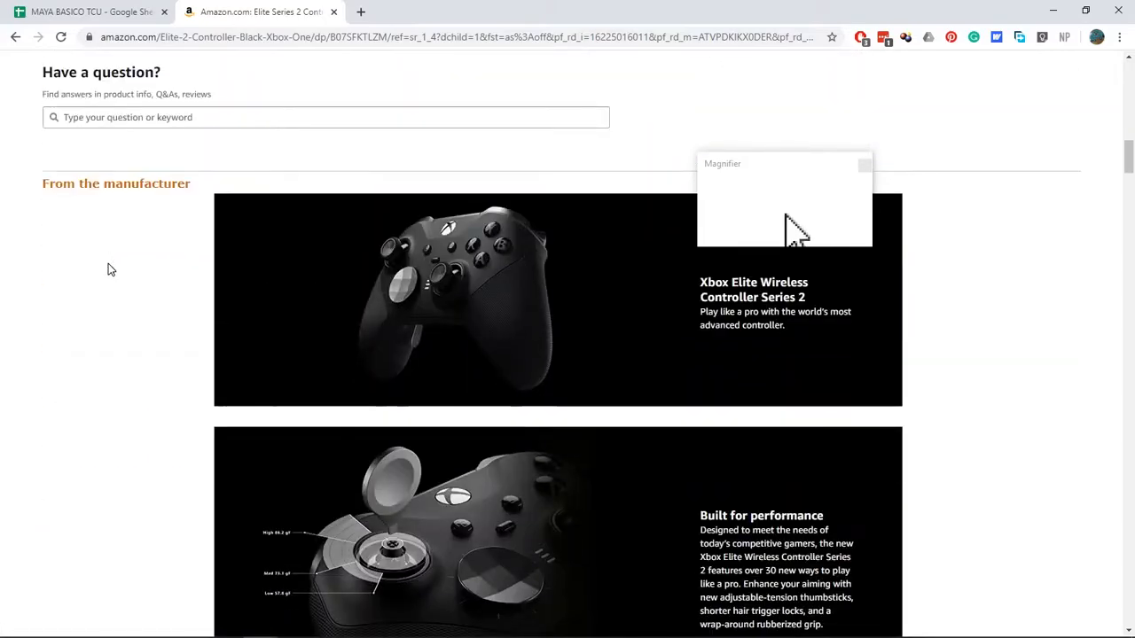
{"action": "scroll", "coordinate": [116, 264], "scroll_direction": "up", "scroll_amount": 4}
{"action": "scroll", "coordinate": [120, 266], "scroll_direction": "down", "scroll_amount": 18}
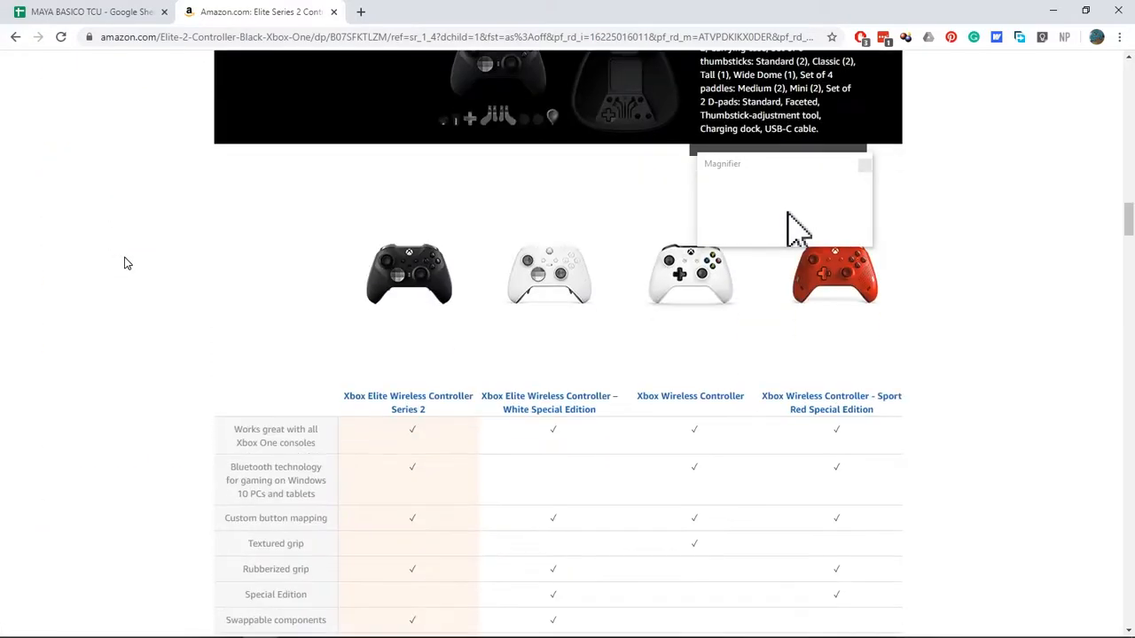
Find the controller's Product Dimensions in the product information and highlight the final inch value.
{"action": "scroll", "coordinate": [142, 302], "scroll_direction": "down", "scroll_amount": 3}
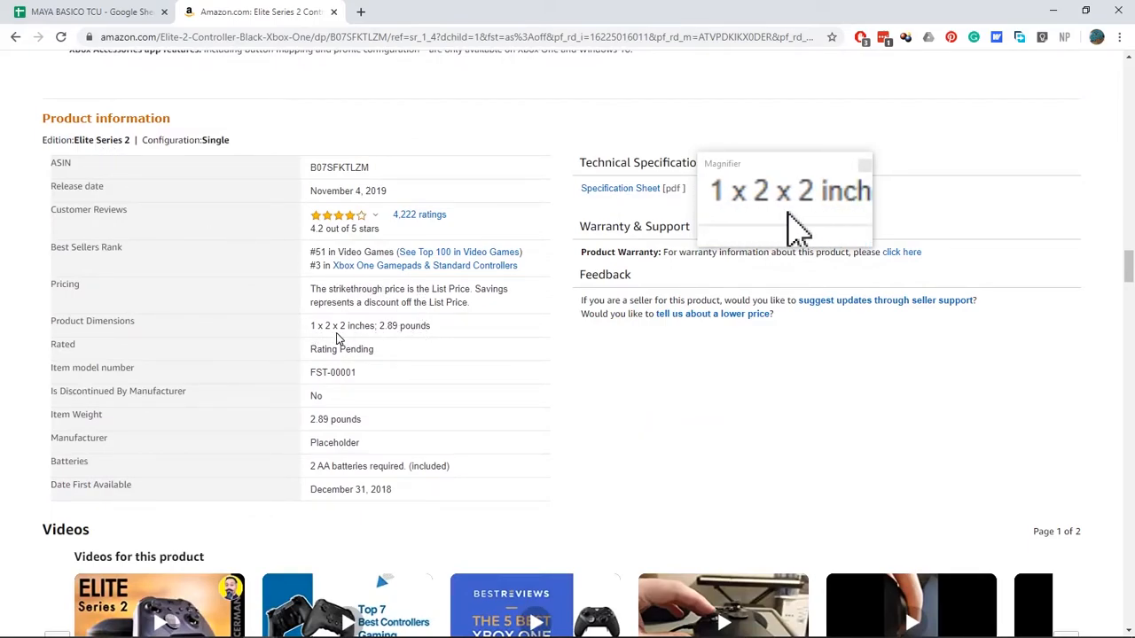
{"action": "left_click_drag", "start_coordinate": [340, 326], "coordinate": [346, 329]}
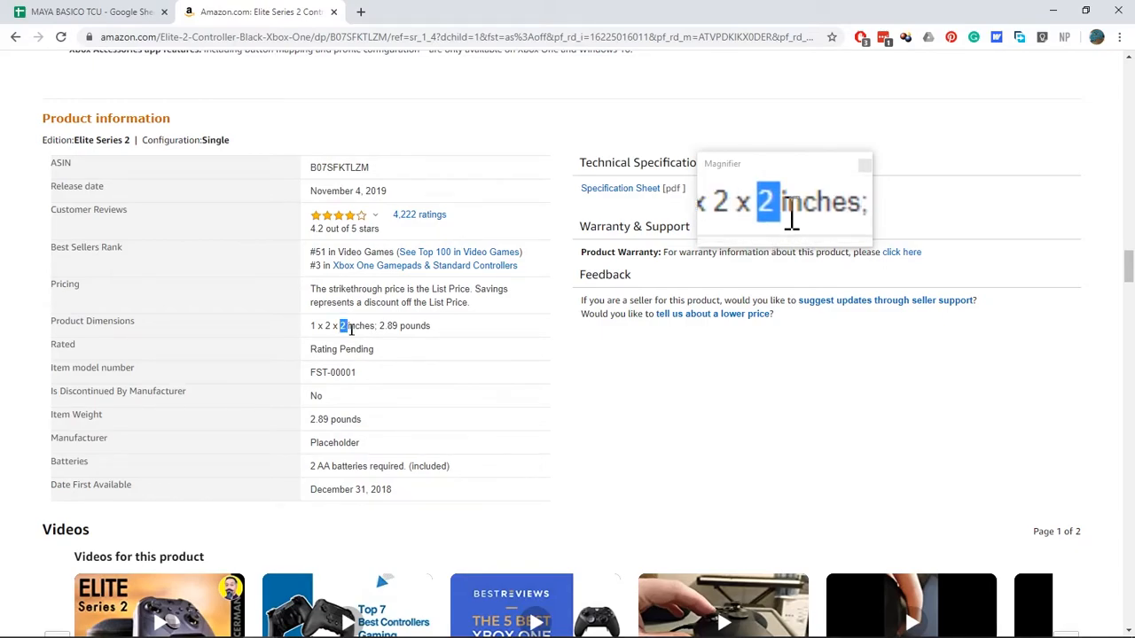
{"action": "key", "text": "alt+Tab"}
{"action": "key", "text": "alt+Tab"}
Search Google for "2 pulgadas a centimetros" in a new browser tab.
{"action": "left_click", "coordinate": [361, 12]}
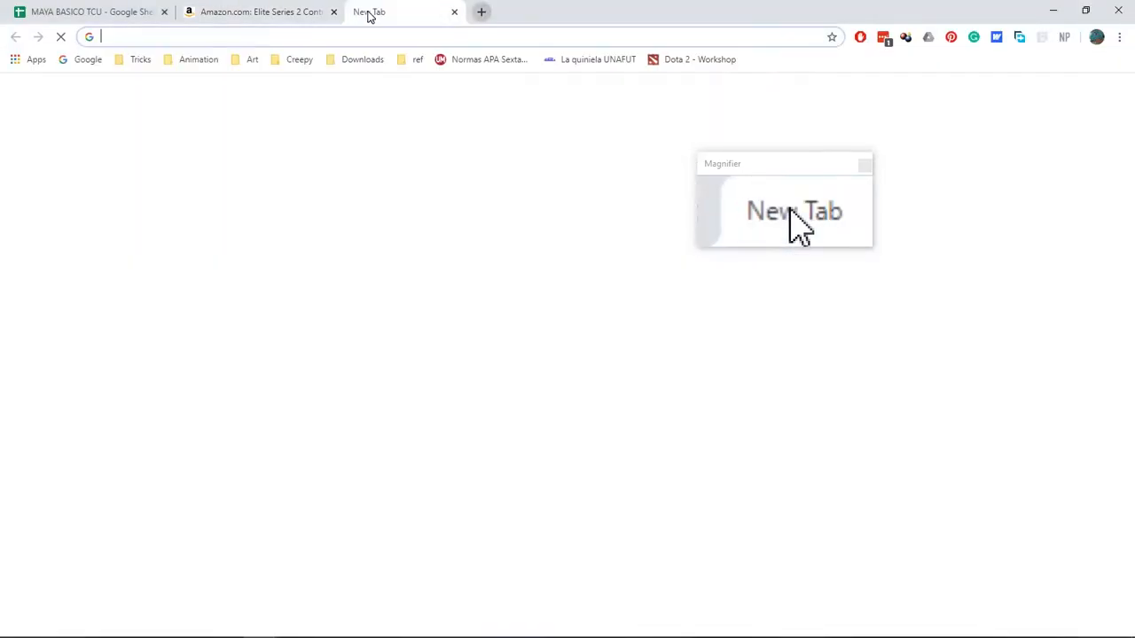
{"action": "type", "text": "2 pulga"}
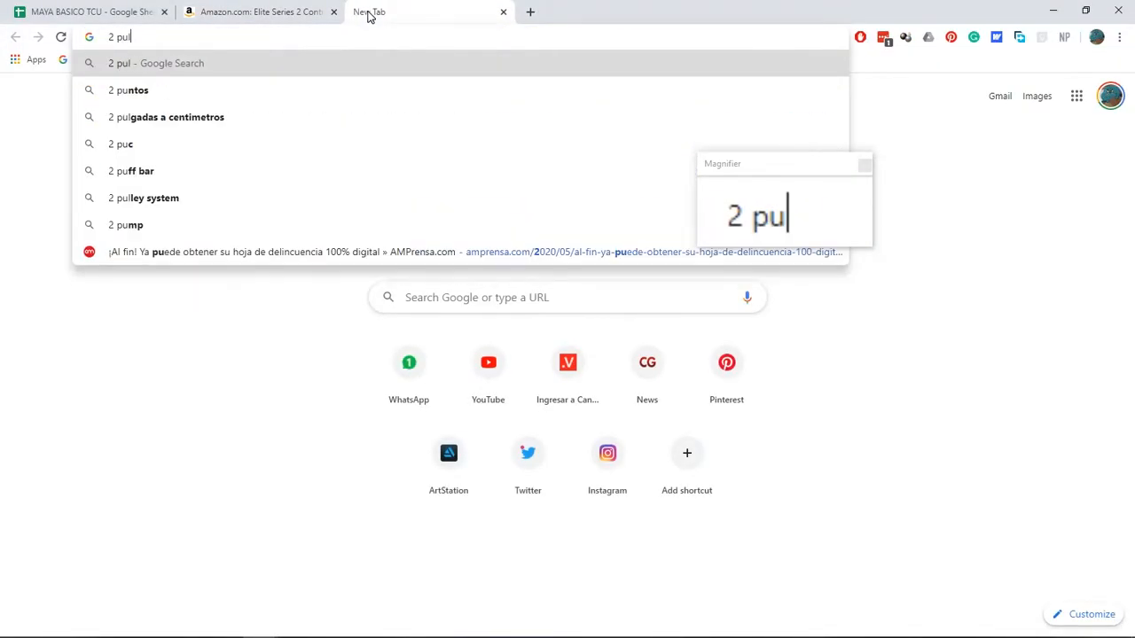
{"action": "key", "text": "Right"}
{"action": "key", "text": "Return"}
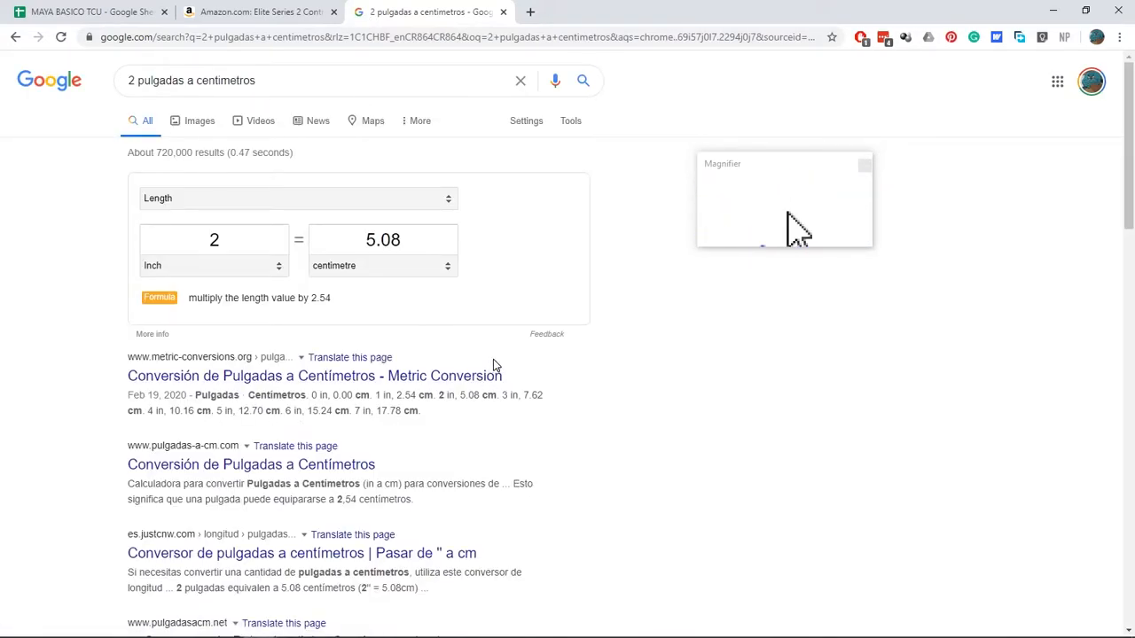
Switch to Maya and create a polygon cube scaled uniformly to about 4.45, raised to about 3.65 in Y, shown in front view.
{"action": "key", "text": "alt+Tab"}
{"action": "left_click_drag", "start_coordinate": [506, 284], "coordinate": [467, 246], "text": "alt"}
{"action": "left_click", "coordinate": [67, 86]}
{"action": "left_click_drag", "start_coordinate": [543, 337], "coordinate": [462, 287], "text": "alt"}
{"action": "key", "text": "r"}
{"action": "key", "text": "space"}
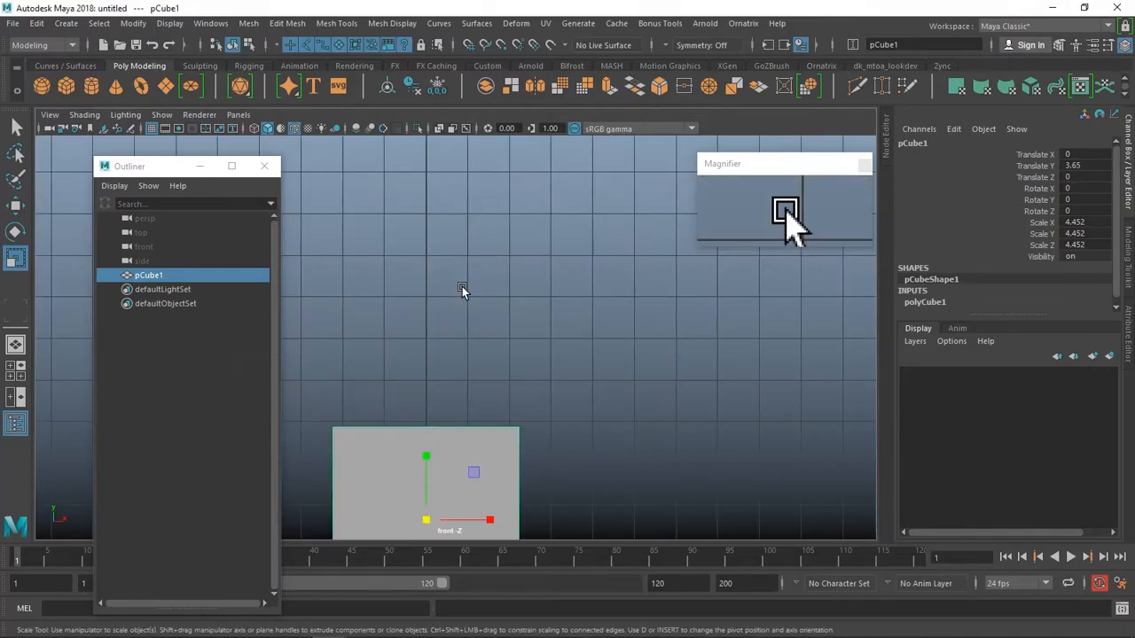
{"action": "middle_click_drag", "start_coordinate": [488, 299], "coordinate": [489, 208], "text": "alt"}
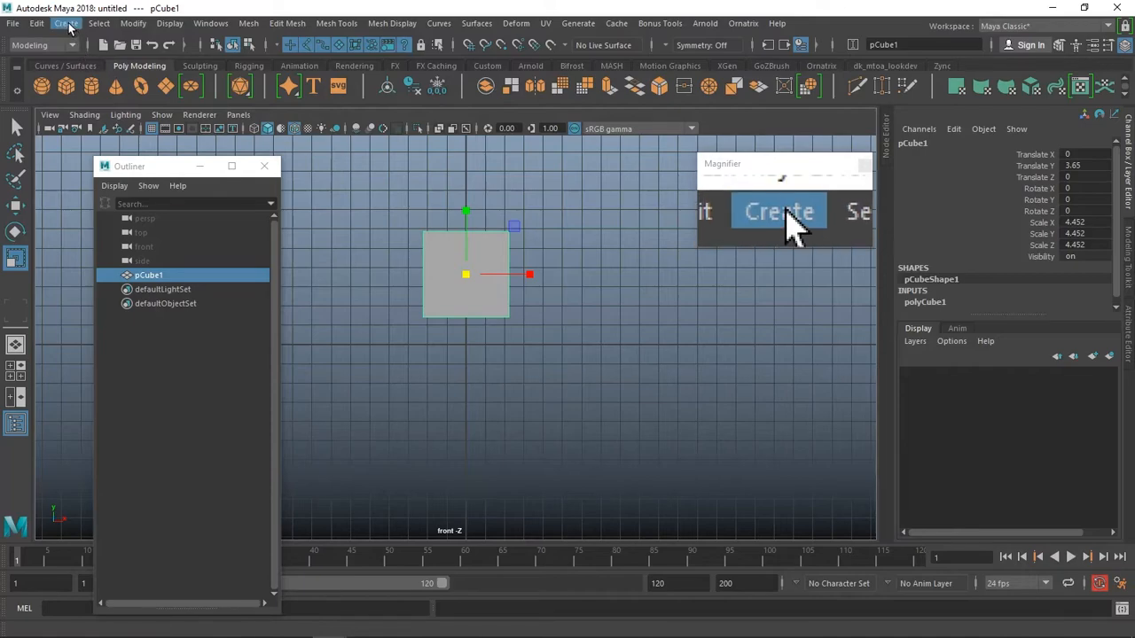
With the Distance Tool, place a vertical measurement about 19.84 cm long from the grid origin to a point above the cube.
{"action": "left_click", "coordinate": [66, 24]}
{"action": "mouse_move", "coordinate": [154, 260]}
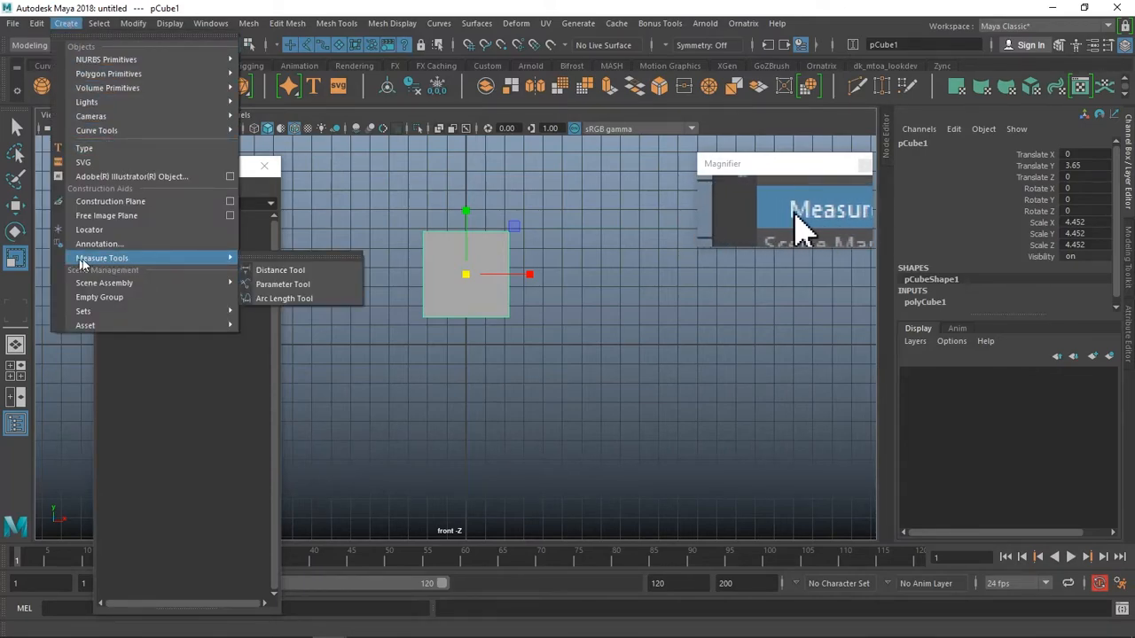
{"action": "left_click", "coordinate": [293, 272]}
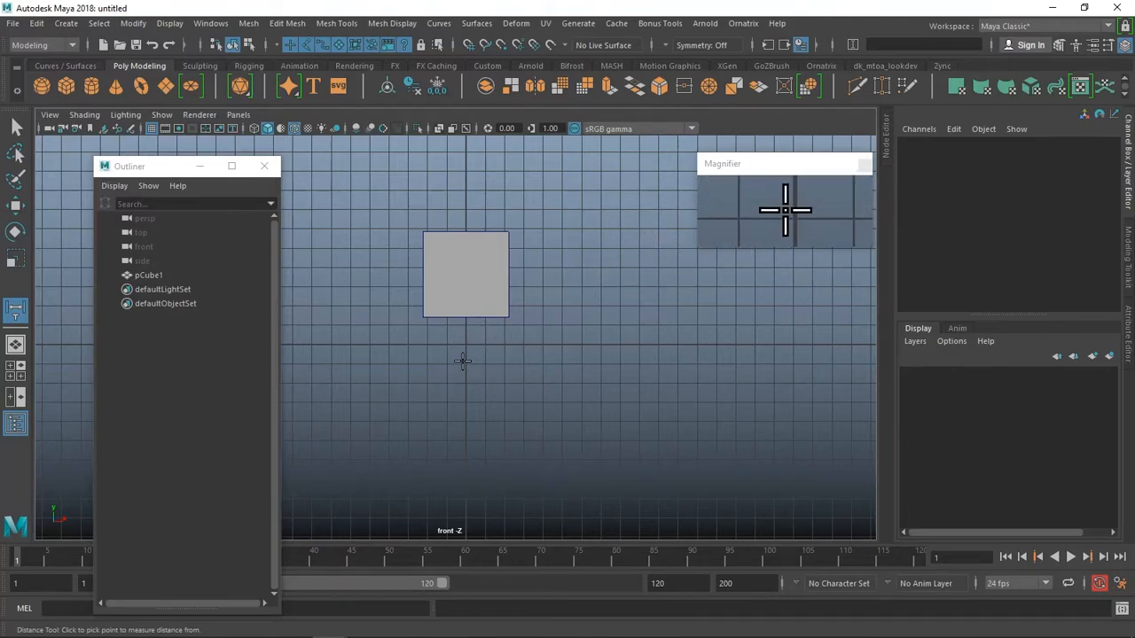
{"action": "scroll", "coordinate": [463, 361], "scroll_direction": "up", "scroll_amount": 5}
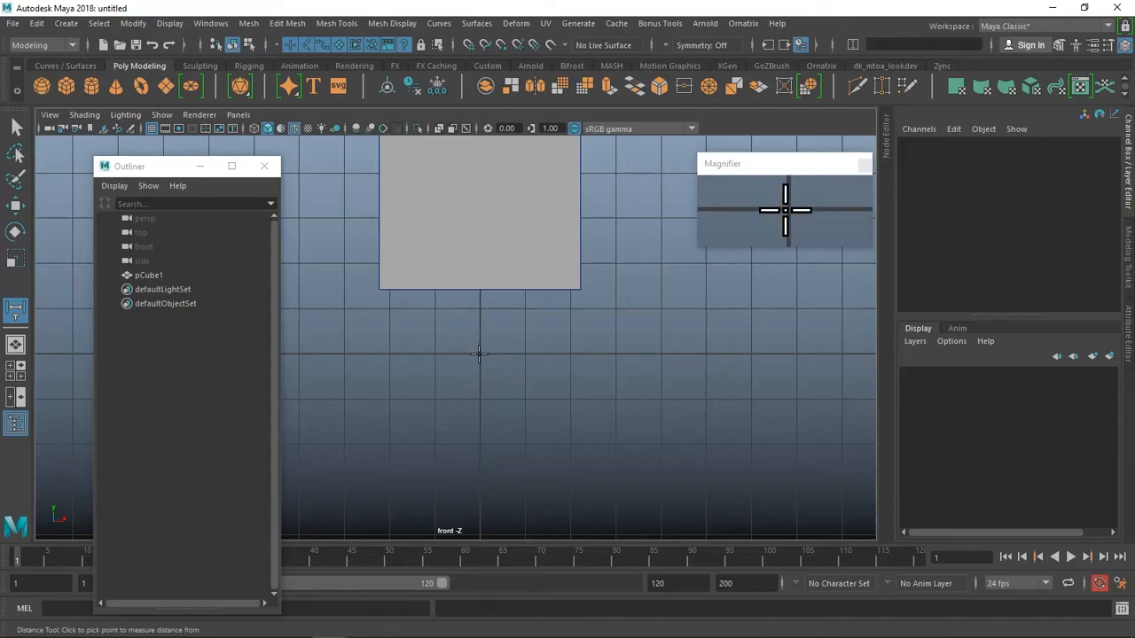
{"action": "left_click", "coordinate": [479, 354]}
{"action": "scroll", "coordinate": [479, 354], "scroll_direction": "down", "scroll_amount": 6}
{"action": "middle_click_drag", "start_coordinate": [476, 349], "coordinate": [454, 286], "text": "alt"}
{"action": "scroll", "coordinate": [456, 418], "scroll_direction": "down", "scroll_amount": 2}
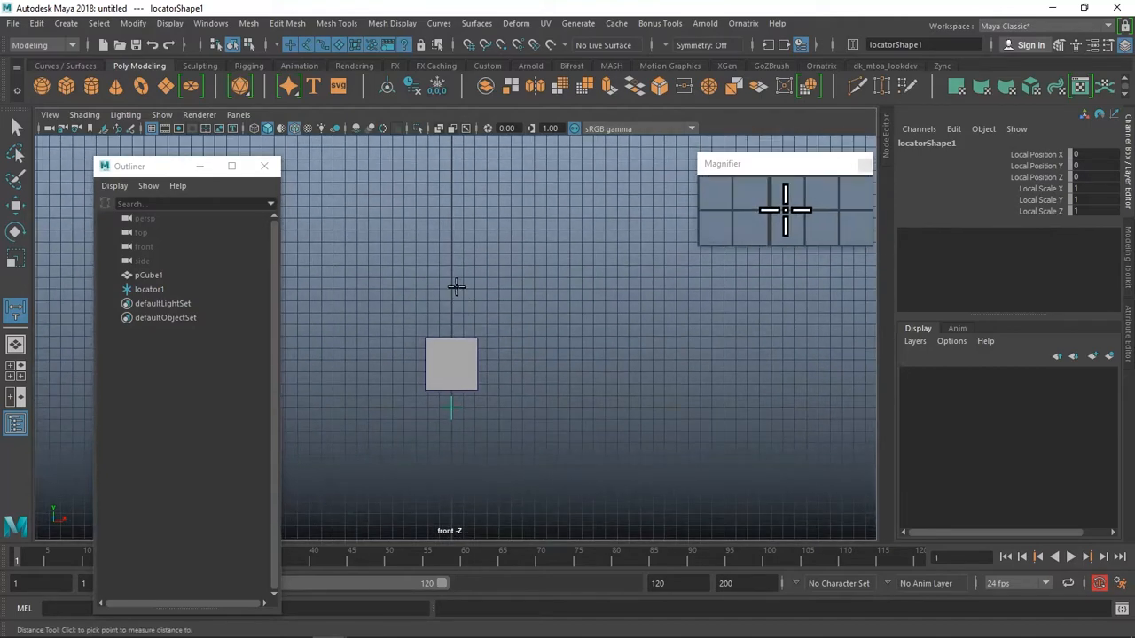
{"action": "left_click", "coordinate": [452, 171]}
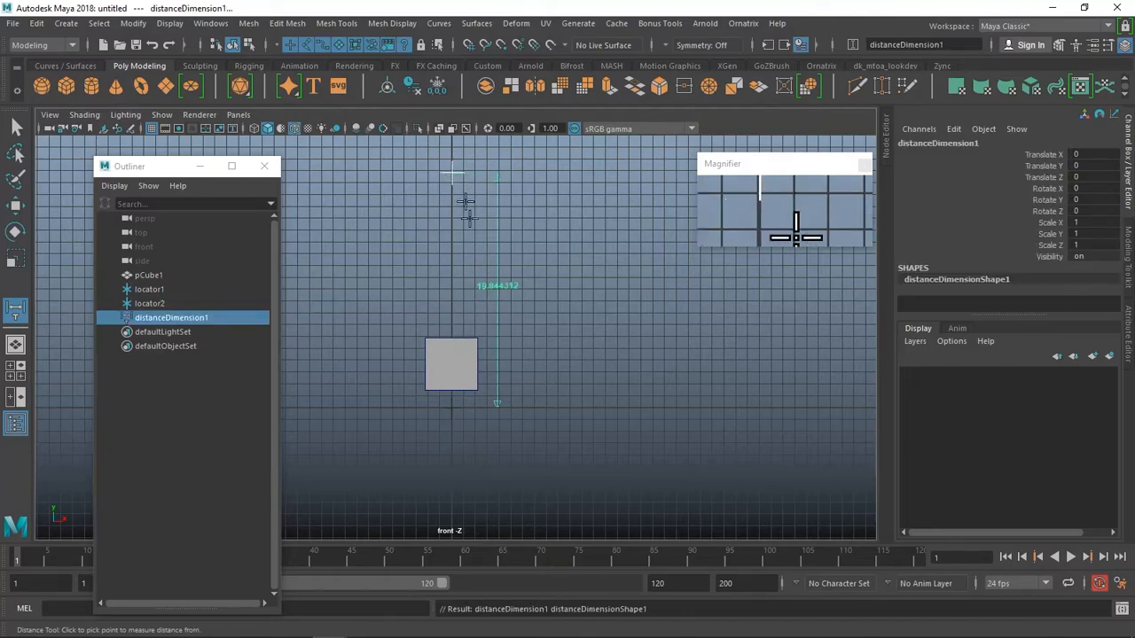
{"action": "scroll", "coordinate": [512, 301], "scroll_direction": "up", "scroll_amount": 3}
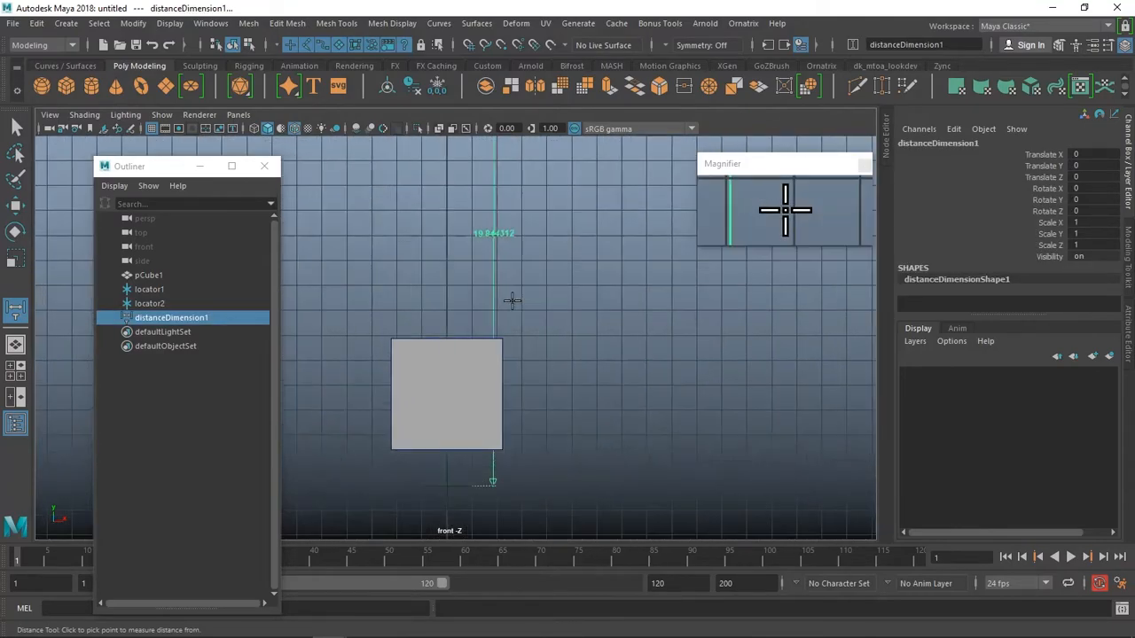
{"action": "middle_click_drag", "start_coordinate": [511, 301], "coordinate": [499, 287], "text": "alt"}
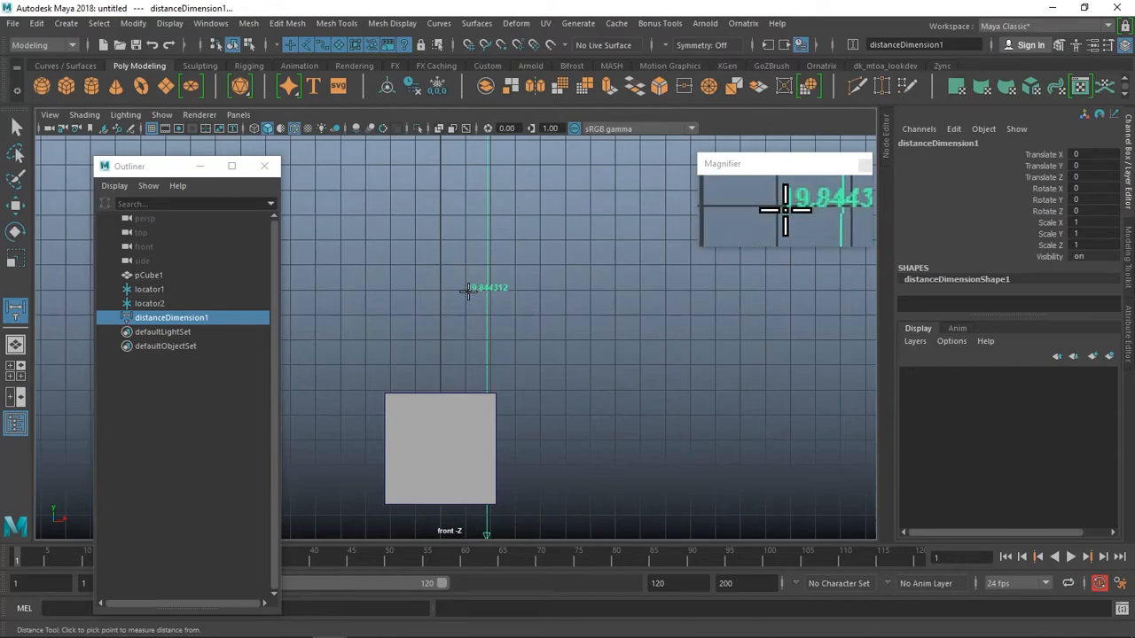
{"action": "scroll", "coordinate": [468, 291], "scroll_direction": "down", "scroll_amount": 2}
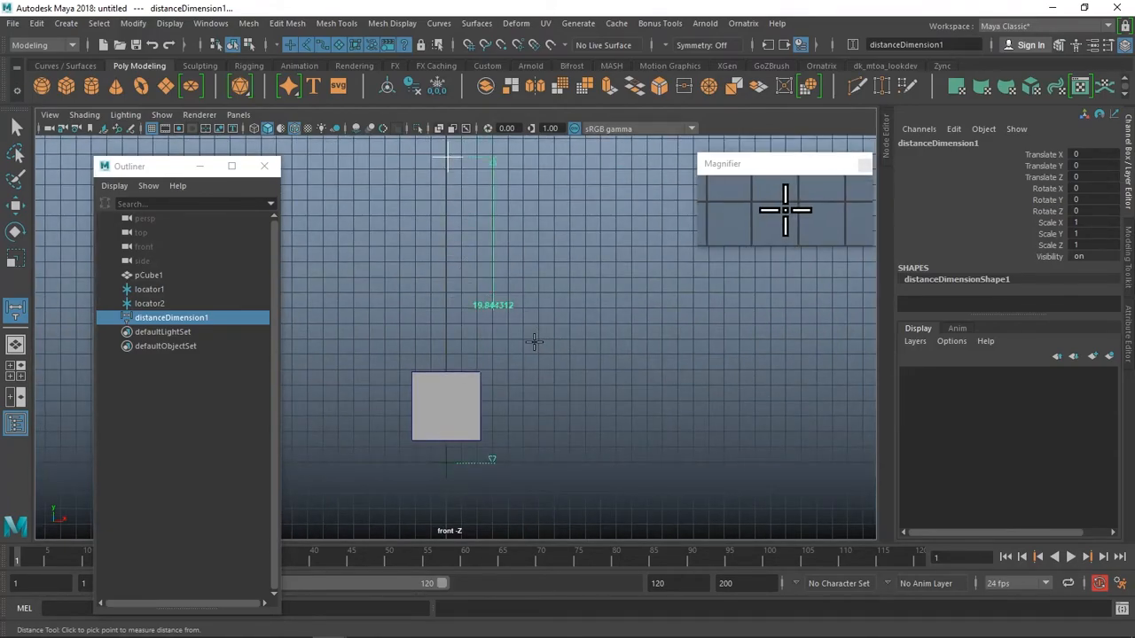
{"action": "scroll", "coordinate": [532, 341], "scroll_direction": "down", "scroll_amount": 1}
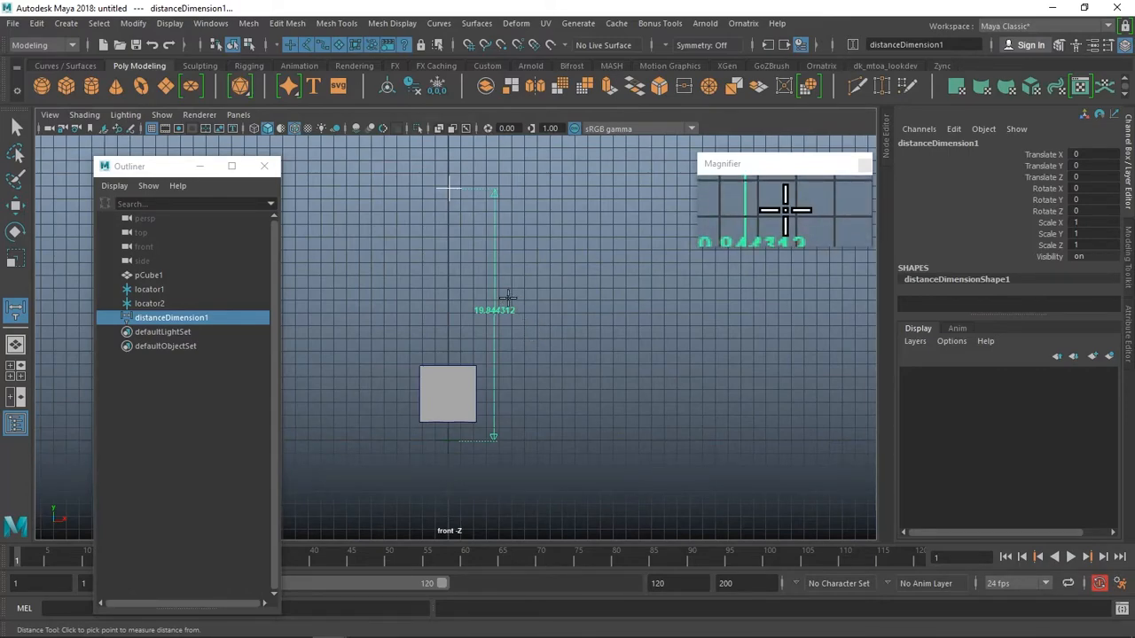
Lower the measurement's upper locator to about 5.94 in Y and recheck the inch-to-centimeter conversion in Chrome.
{"action": "key", "text": "w"}
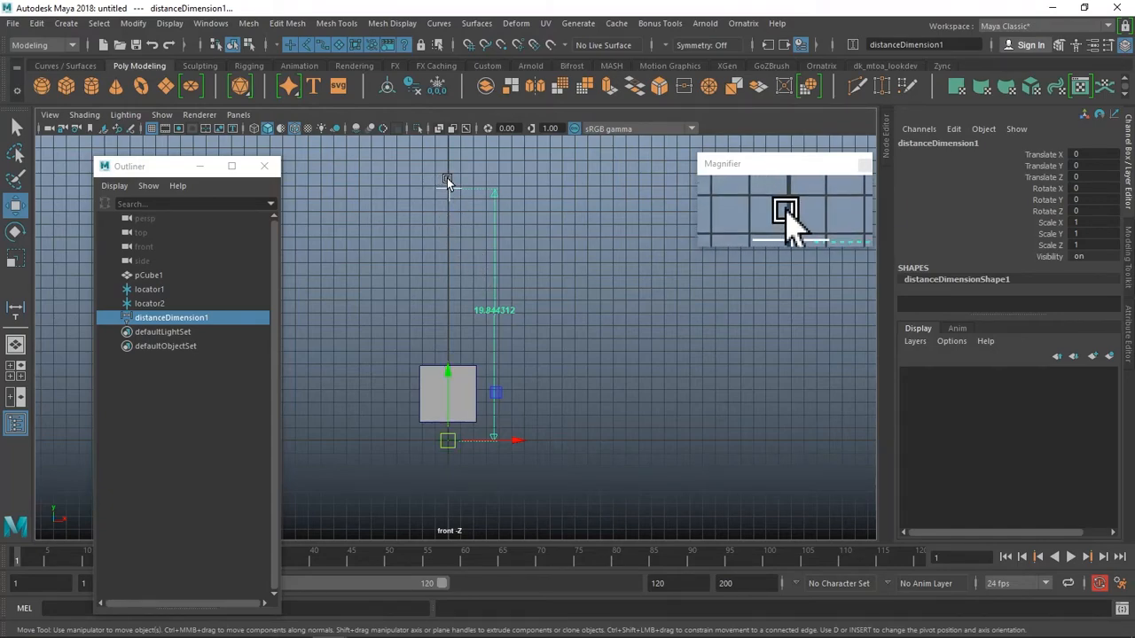
{"action": "left_click", "coordinate": [448, 180]}
{"action": "left_click_drag", "start_coordinate": [446, 178], "coordinate": [452, 294]}
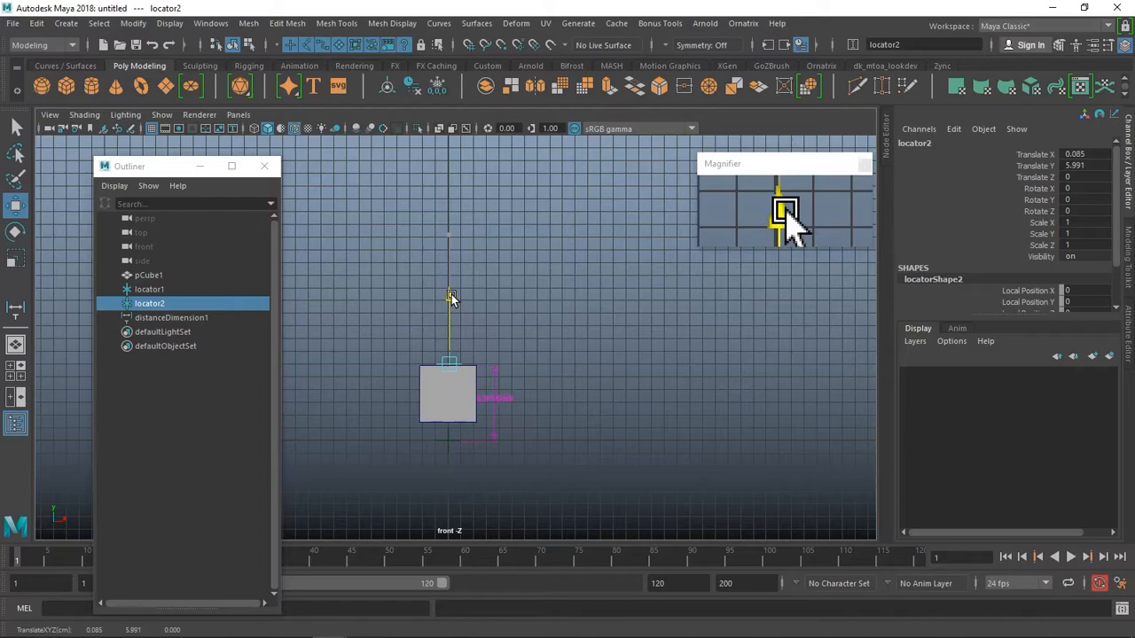
{"action": "key", "text": "alt+Tab"}
{"action": "left_click", "coordinate": [448, 268]}
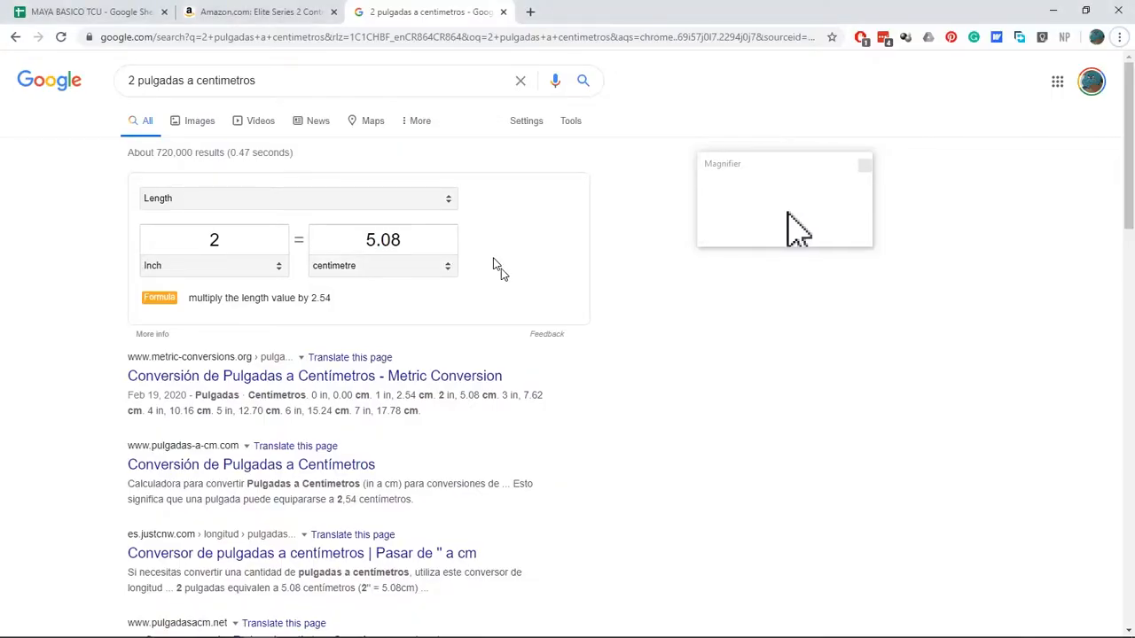
{"action": "key", "text": "alt+Tab"}
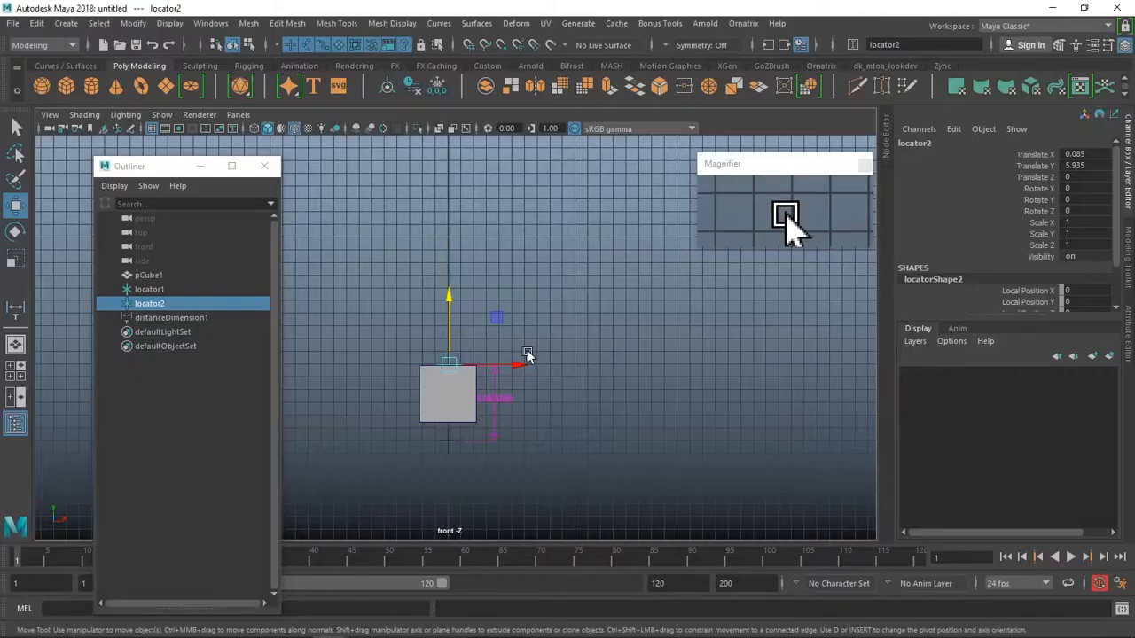
Set the upper locator's Translate X to 0 and Translate Y to 5.02.
{"action": "double_click", "coordinate": [1076, 155]}
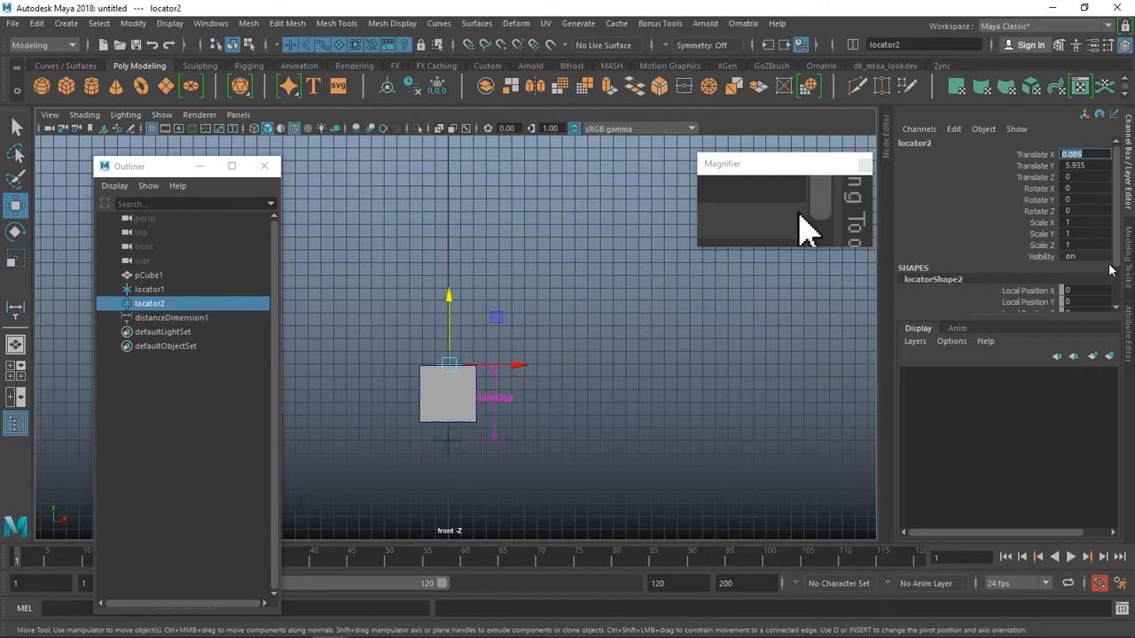
{"action": "type", "text": "0"}
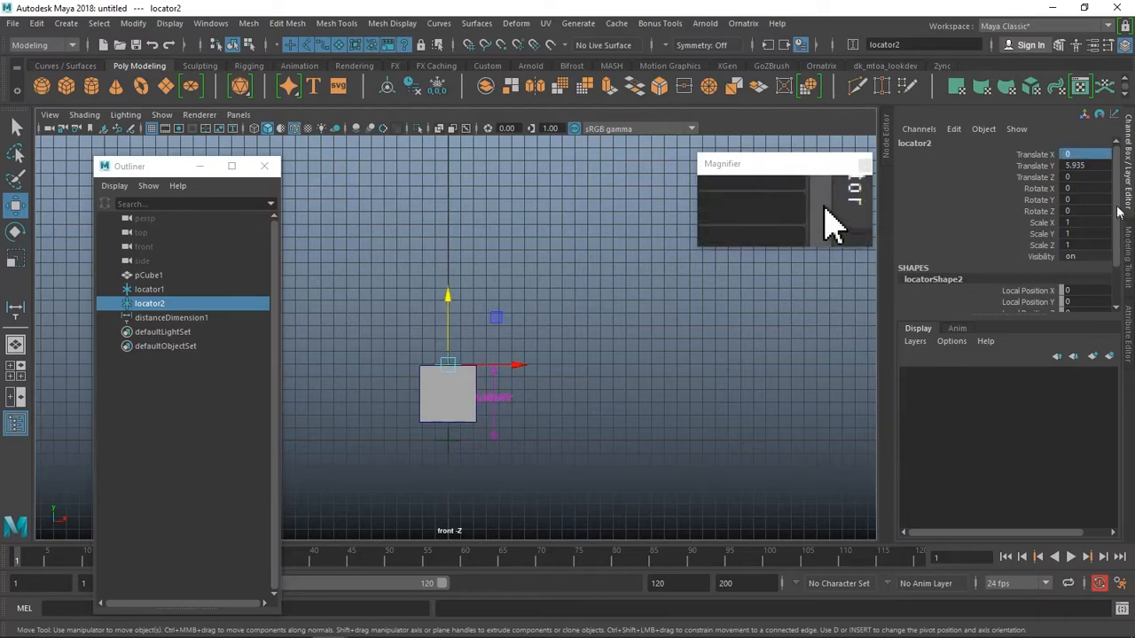
{"action": "double_click", "coordinate": [1098, 165]}
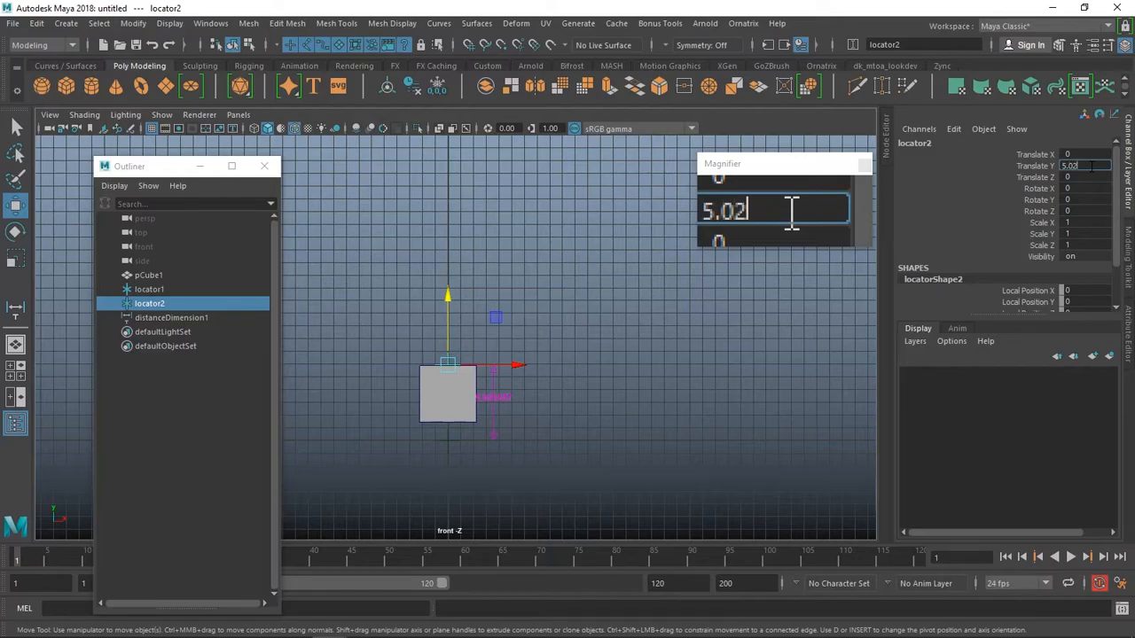
{"action": "type", "text": "5.02"}
{"action": "key", "text": "Return"}
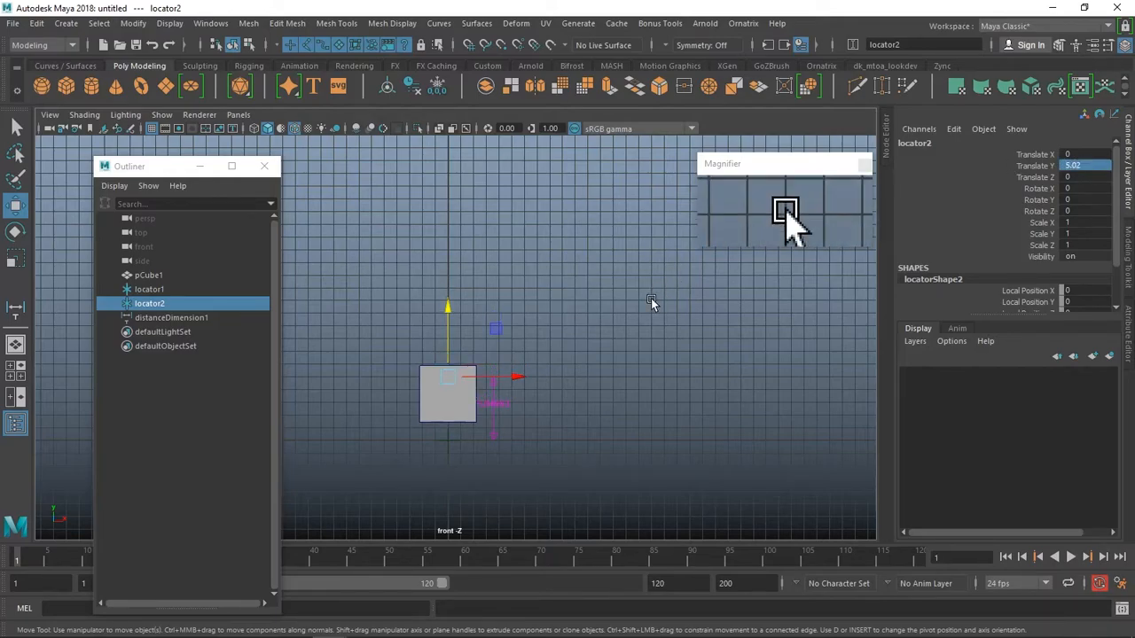
{"action": "scroll", "coordinate": [563, 349], "scroll_direction": "up", "scroll_amount": 3}
{"action": "middle_click_drag", "start_coordinate": [563, 349], "coordinate": [653, 184], "text": "alt"}
{"action": "scroll", "coordinate": [574, 292], "scroll_direction": "up", "scroll_amount": 1}
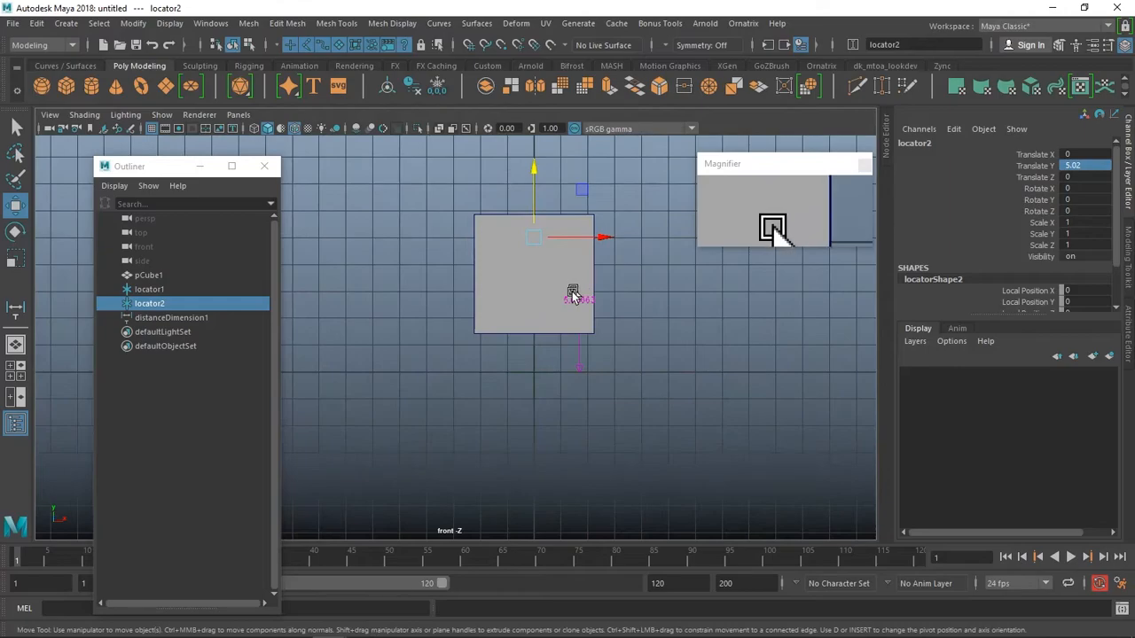
{"action": "middle_click_drag", "start_coordinate": [644, 314], "coordinate": [623, 354], "text": "alt"}
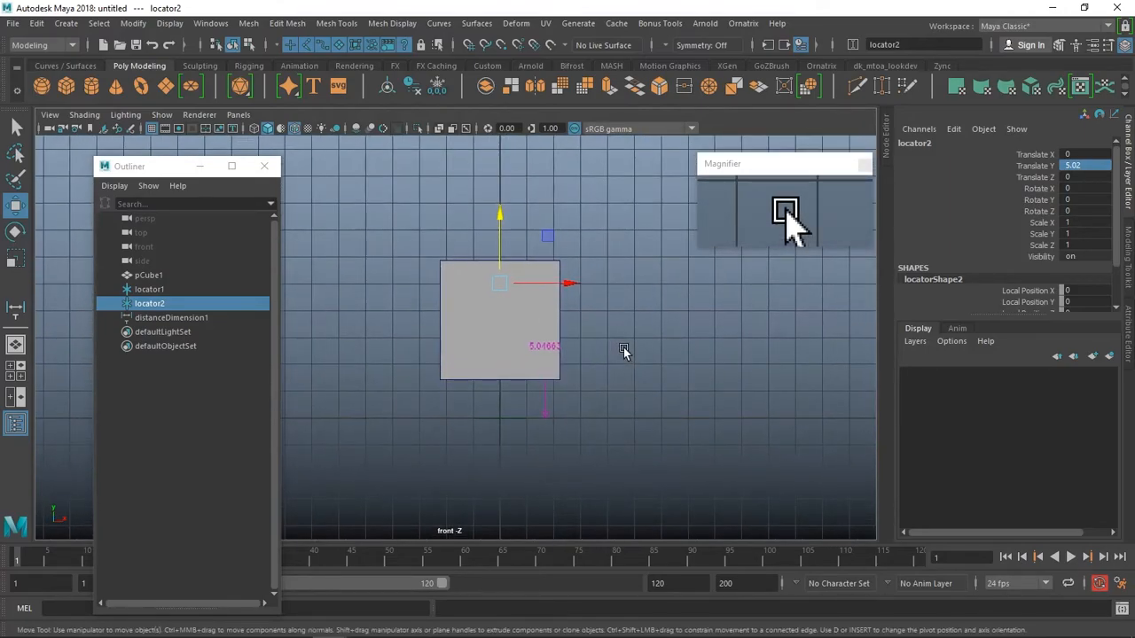
Fit the cube to the vertical measurement with Translate Y about 3.035 and Scale Y about 4.748, then return to perspective view.
{"action": "scroll", "coordinate": [568, 327], "scroll_direction": "up", "scroll_amount": 1}
{"action": "left_click", "coordinate": [522, 316]}
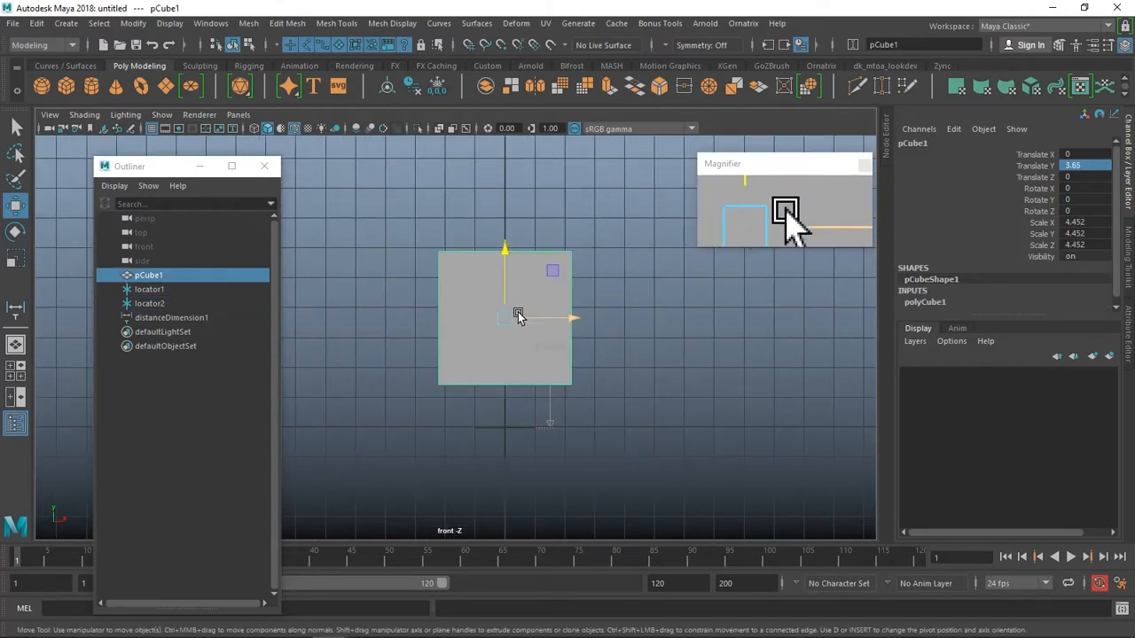
{"action": "mouse_move", "coordinate": [502, 272]}
{"action": "left_mouse_down"}
{"action": "mouse_move", "coordinate": [497, 347]}
{"action": "mouse_move", "coordinate": [498, 297]}
{"action": "mouse_move", "coordinate": [398, 319]}
{"action": "mouse_move", "coordinate": [256, 322]}
{"action": "mouse_move", "coordinate": [590, 307]}
{"action": "mouse_move", "coordinate": [544, 278]}
{"action": "mouse_move", "coordinate": [497, 272]}
{"action": "mouse_move", "coordinate": [545, 266]}
{"action": "mouse_move", "coordinate": [463, 266]}
{"action": "mouse_move", "coordinate": [509, 228]}
{"action": "mouse_move", "coordinate": [501, 272]}
{"action": "left_mouse_up"}
{"action": "key", "text": "space"}
{"action": "key", "text": "r"}
{"action": "key", "text": "w"}
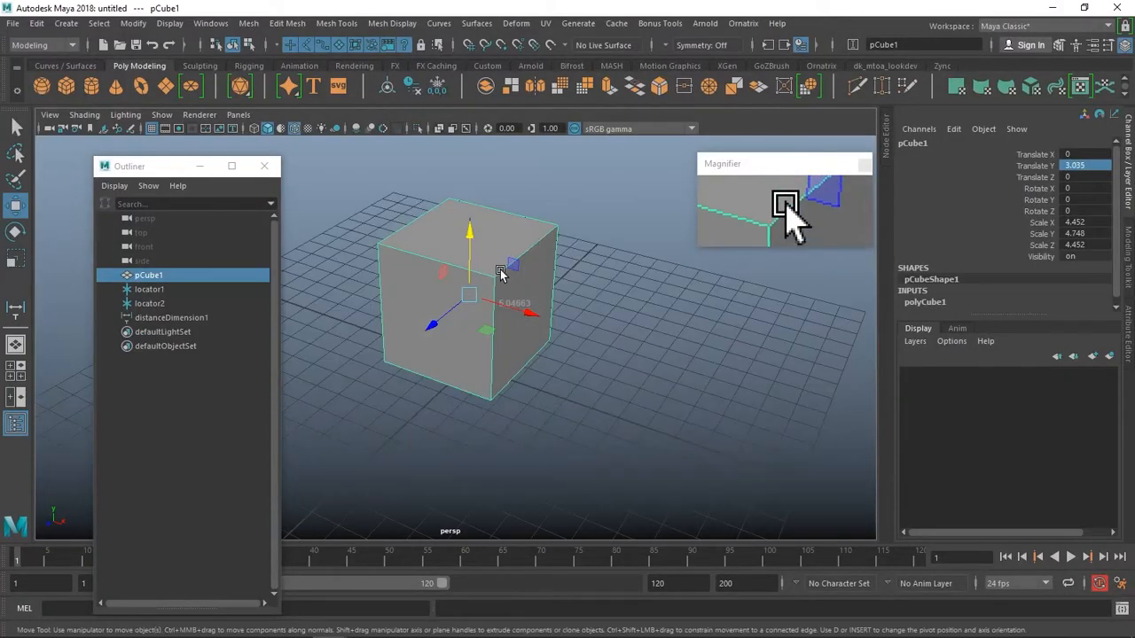
Delete both locators and the distance dimension from the scene.
{"action": "left_click", "coordinate": [149, 289]}
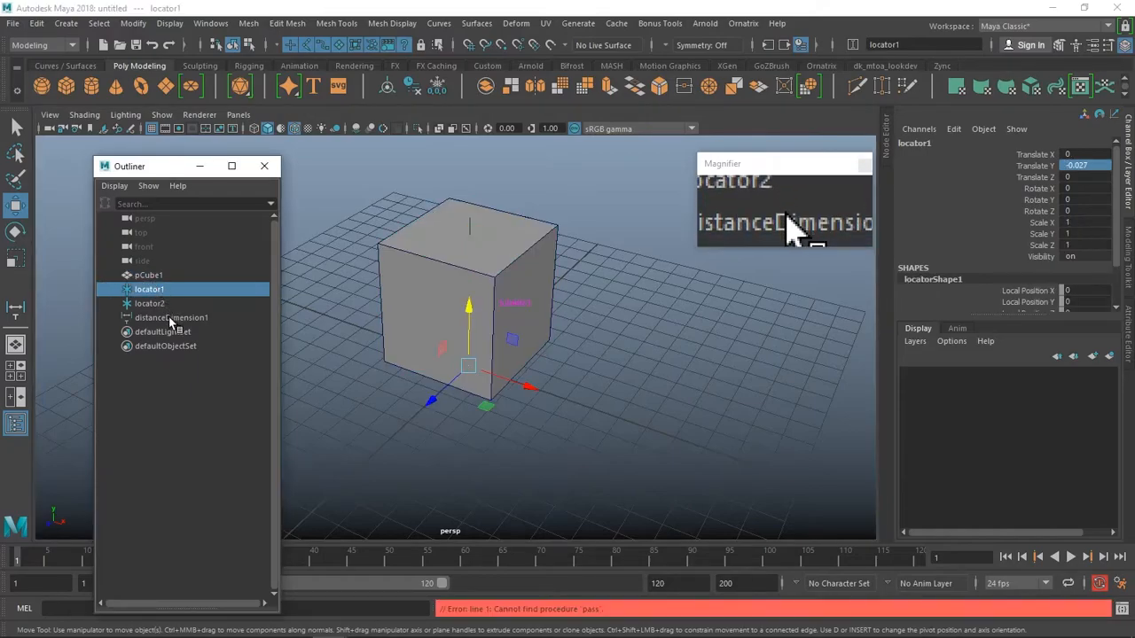
{"action": "left_click", "coordinate": [171, 317], "text": "shift"}
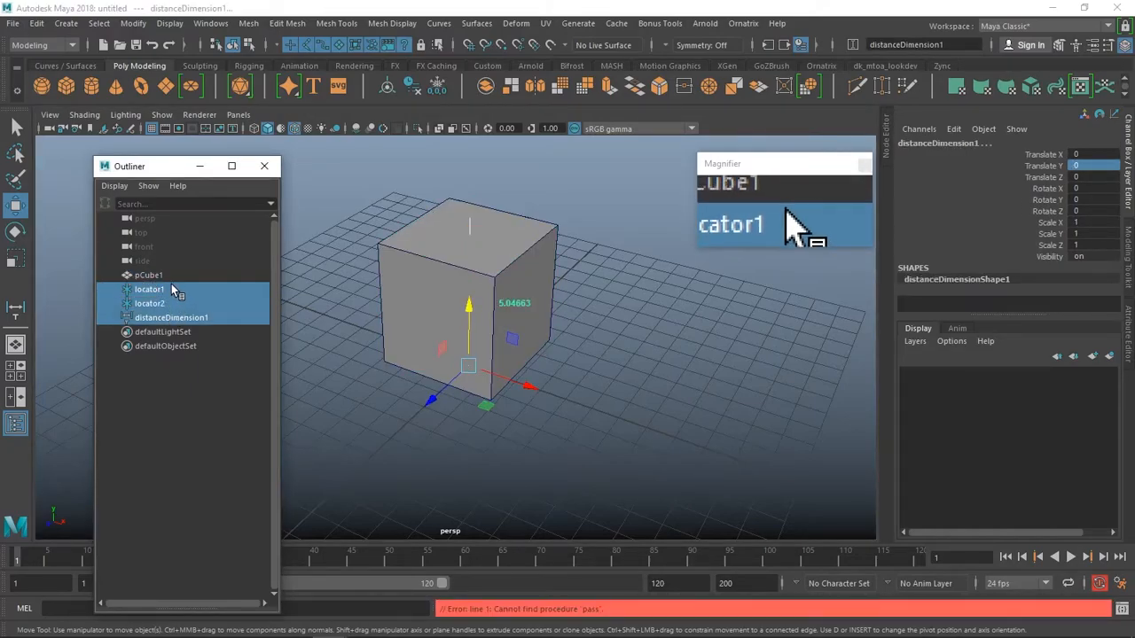
{"action": "key", "text": "Delete"}
Delete the cube so that only the empty grid remains in the scene.
{"action": "left_click", "coordinate": [516, 284]}
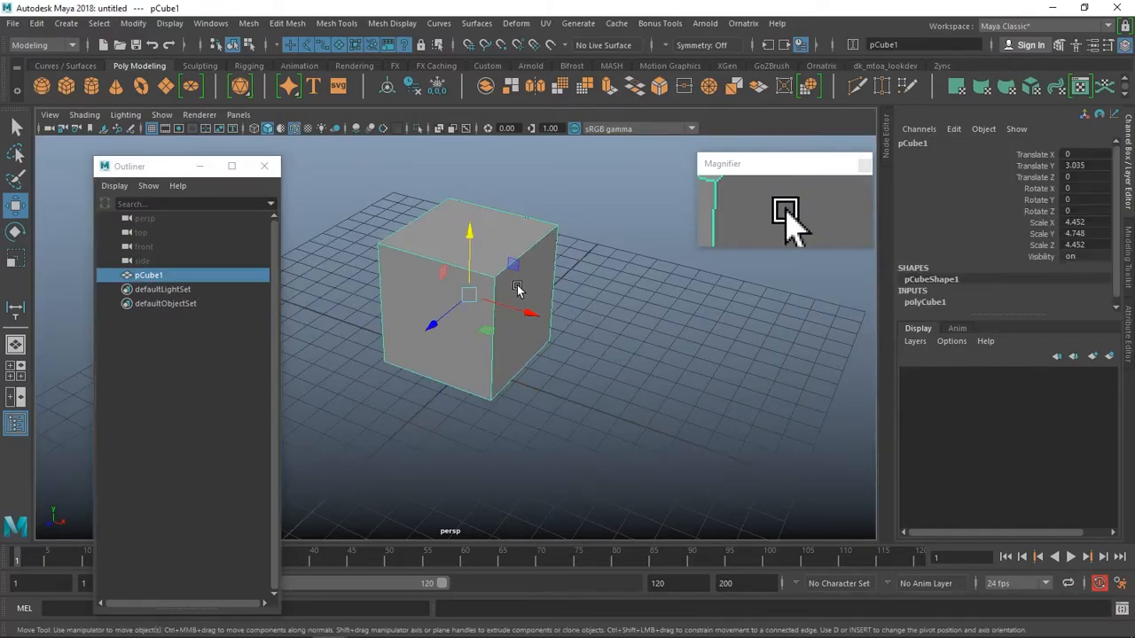
{"action": "key", "text": "Delete"}
{"action": "scroll", "coordinate": [516, 285], "scroll_direction": "down", "scroll_amount": 5}
{"action": "scroll", "coordinate": [478, 294], "scroll_direction": "up", "scroll_amount": 2}
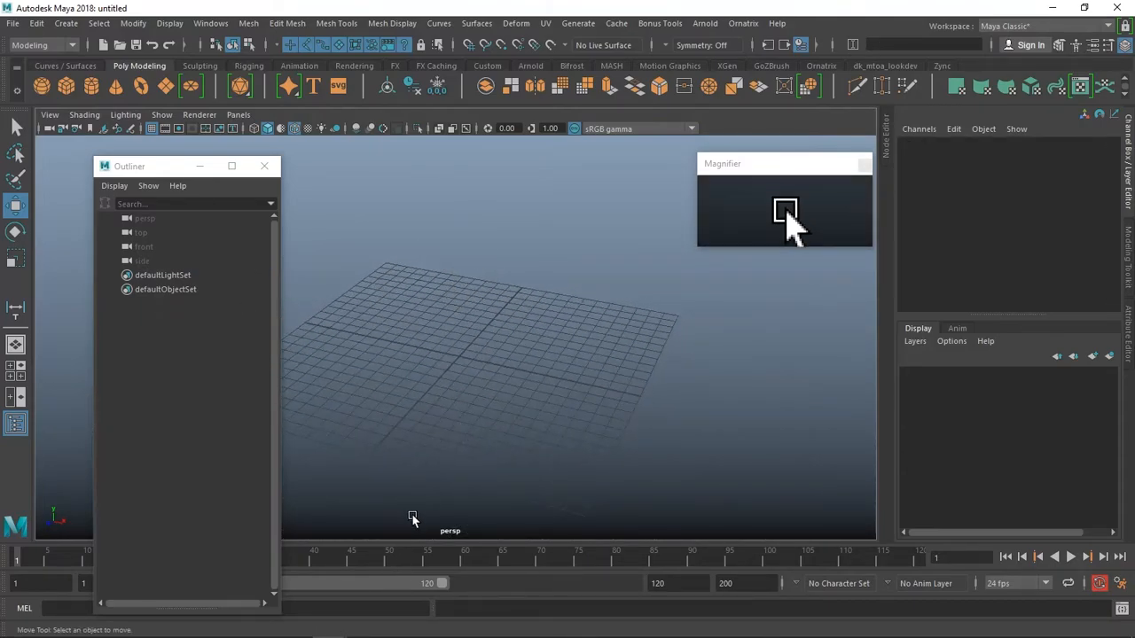
{"action": "scroll", "coordinate": [541, 279], "scroll_direction": "down", "scroll_amount": 1}
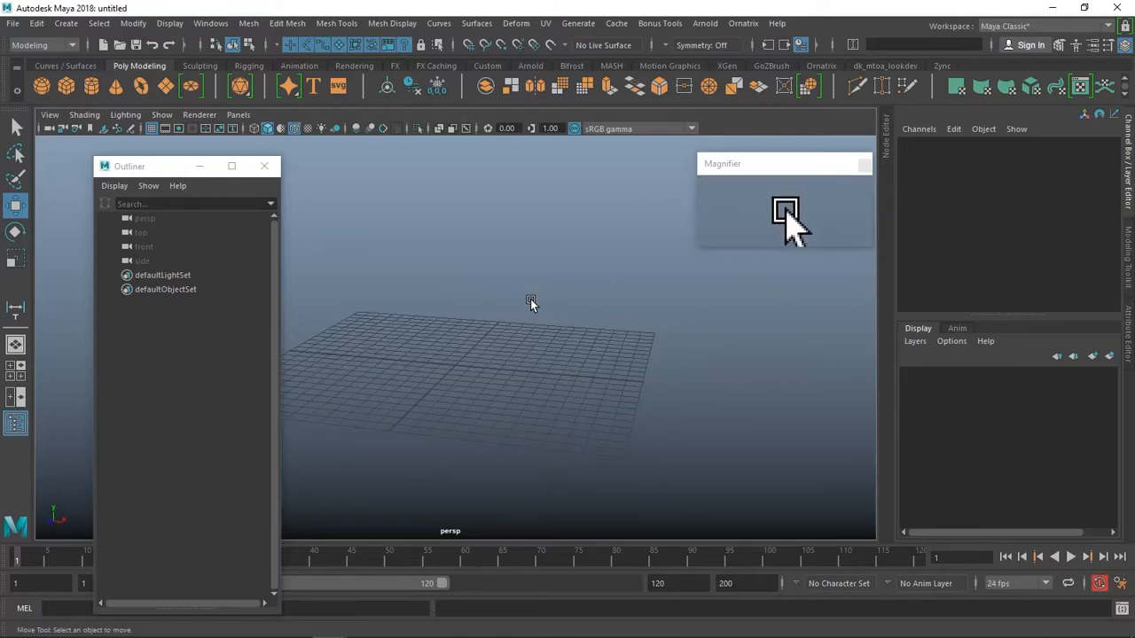
Create a free image plane and position it above the grid at about Translate Y 3.685 and Translate Z -7.727.
{"action": "left_click", "coordinate": [14, 23]}
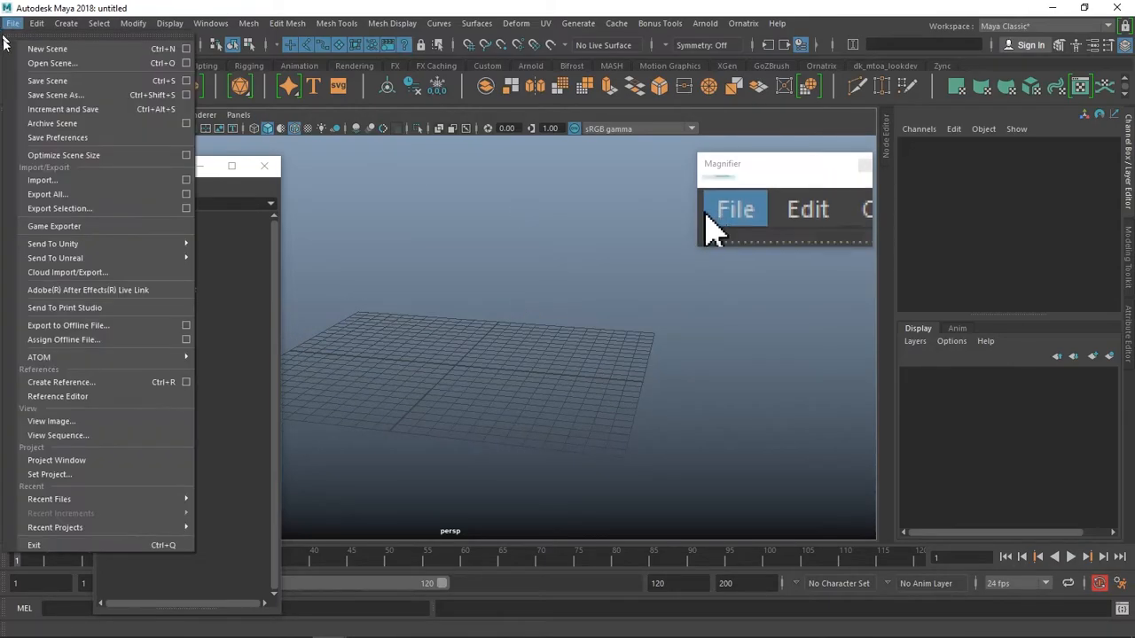
{"action": "mouse_move", "coordinate": [66, 23]}
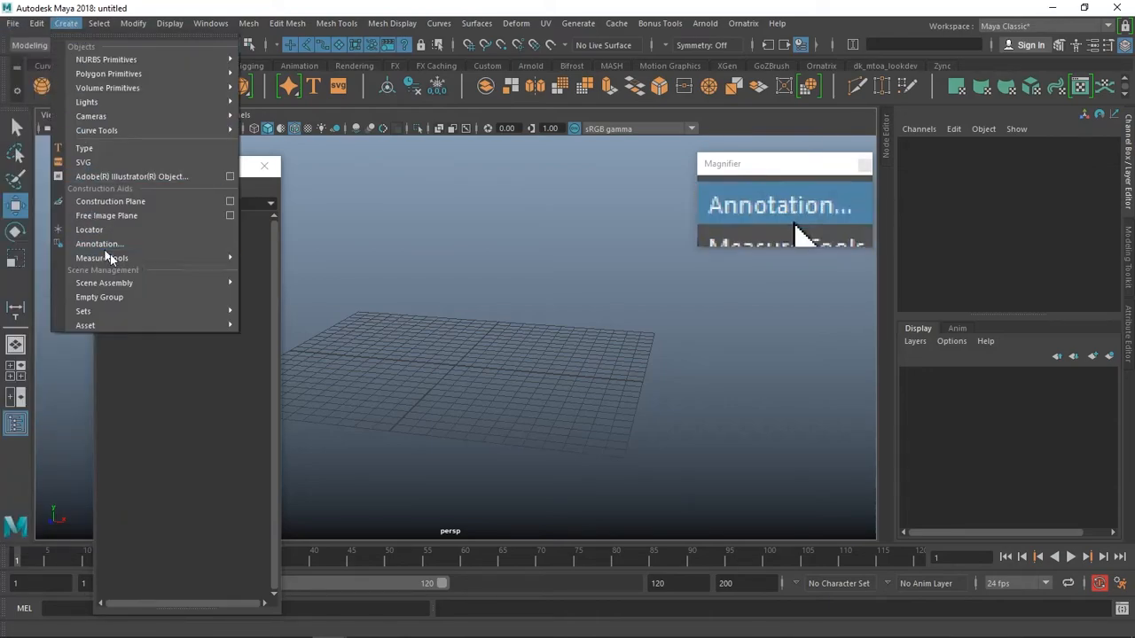
{"action": "left_click", "coordinate": [114, 216]}
{"action": "left_click_drag", "start_coordinate": [629, 436], "coordinate": [545, 355], "text": "alt"}
{"action": "left_click_drag", "start_coordinate": [579, 310], "coordinate": [581, 258]}
Load the bottle picture 2020-06-12 (9).png as the image plane's image file.
{"action": "left_click", "coordinate": [1128, 333]}
{"action": "left_click", "coordinate": [1130, 257]}
{"action": "left_click", "coordinate": [1128, 319]}
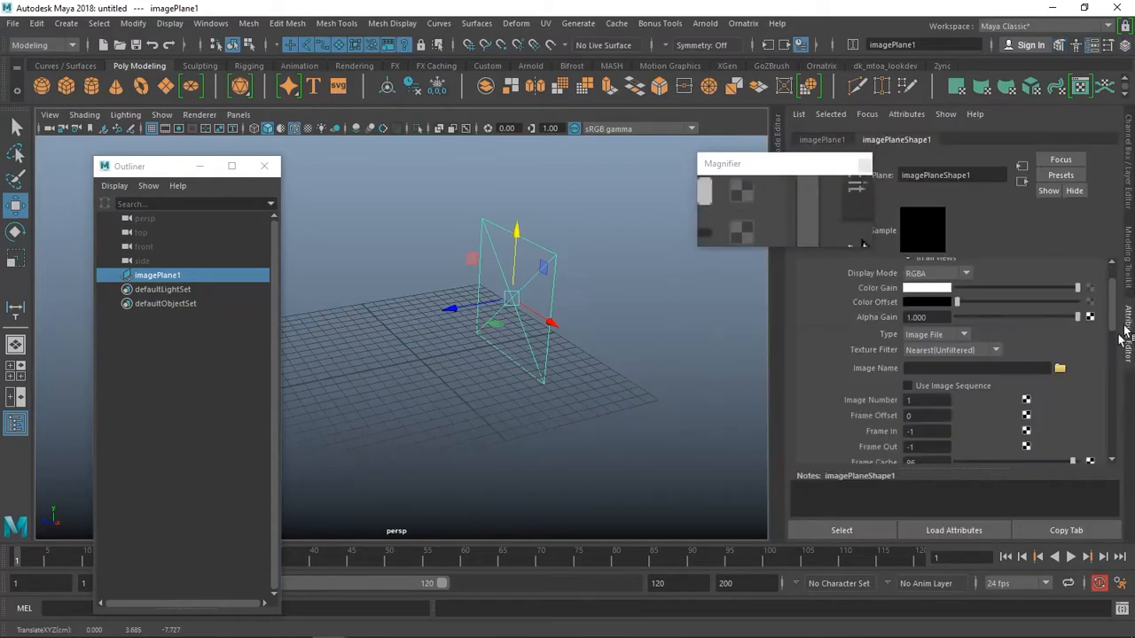
{"action": "left_click", "coordinate": [1058, 368]}
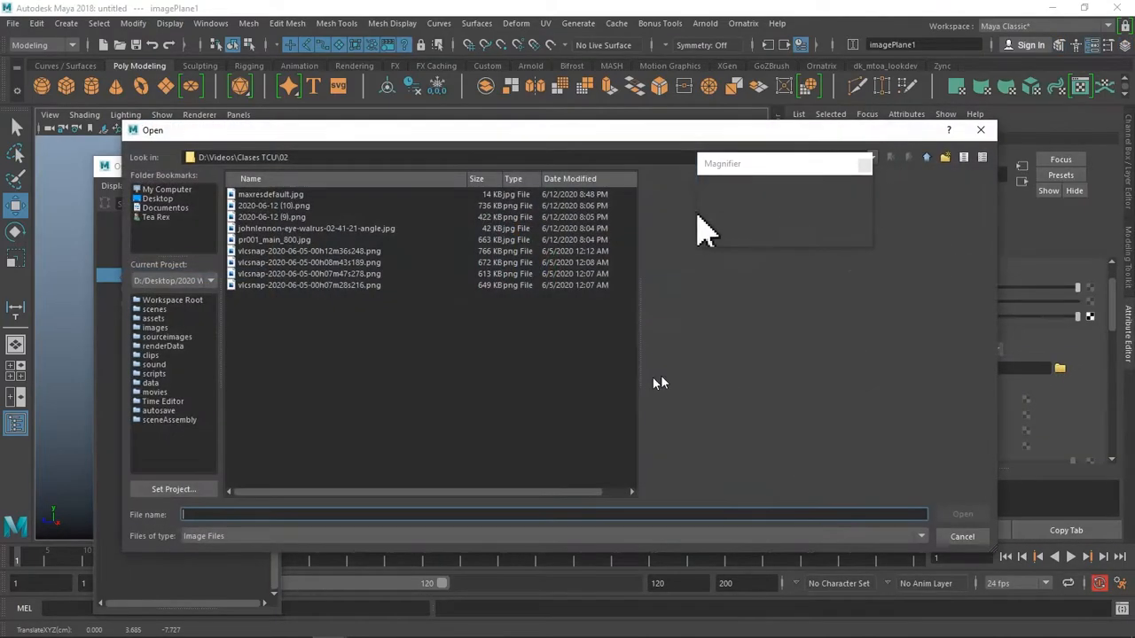
{"action": "left_click", "coordinate": [297, 196]}
{"action": "left_click", "coordinate": [309, 216]}
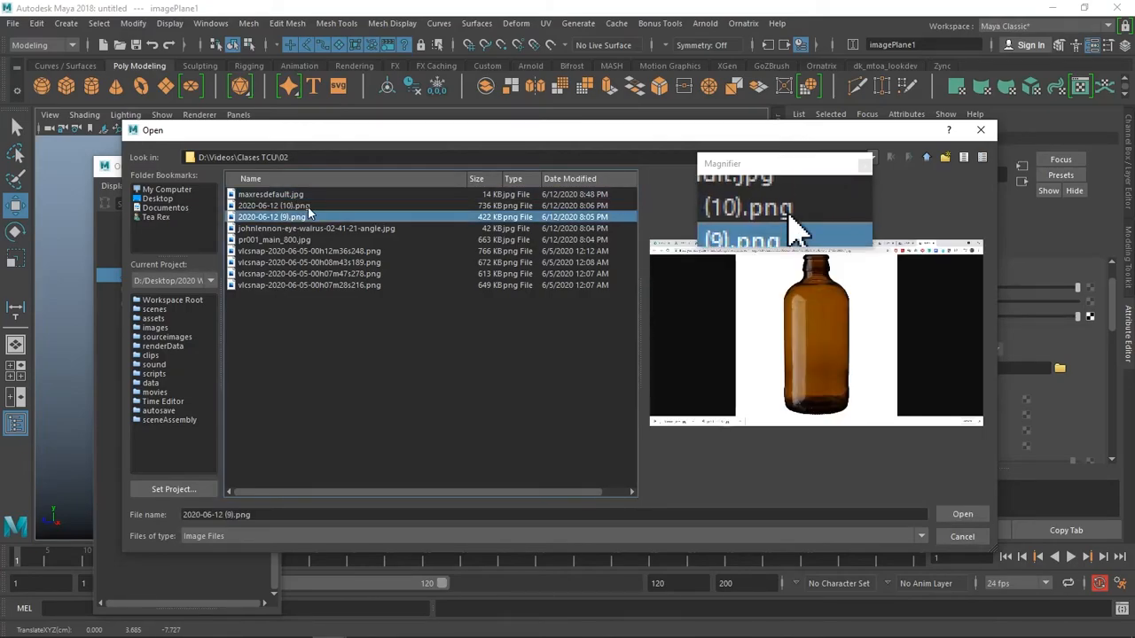
{"action": "left_click", "coordinate": [950, 516]}
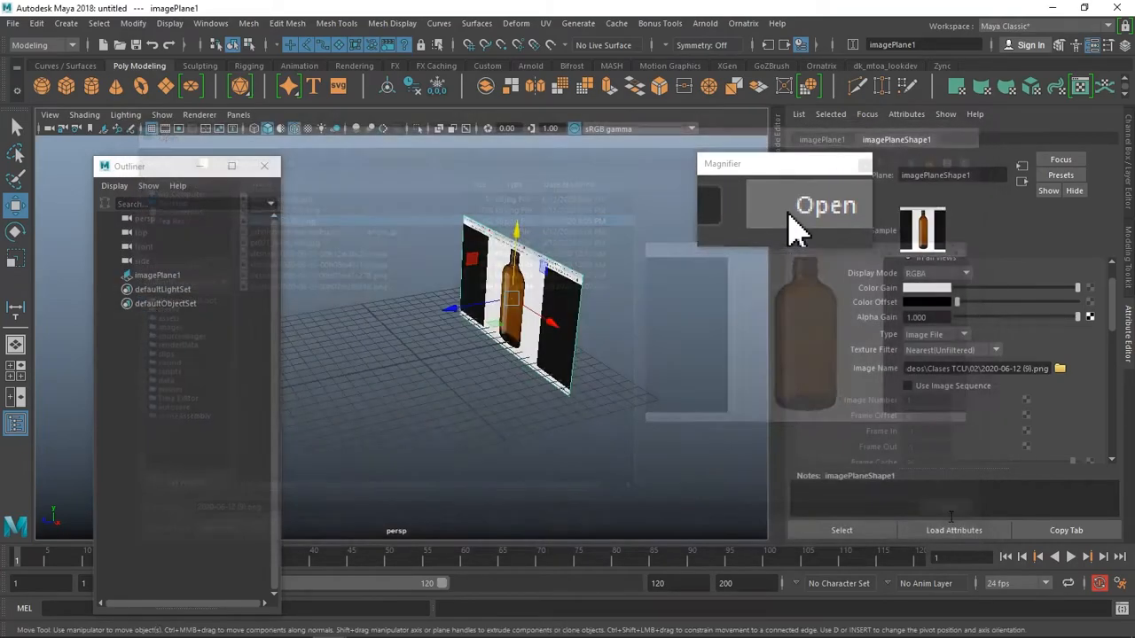
Switch to the front view and minimize the Outliner so the whole bottle image is unobstructed.
{"action": "left_click_drag", "start_coordinate": [560, 420], "coordinate": [659, 371], "text": "alt"}
{"action": "key", "text": "space"}
{"action": "left_click_drag", "start_coordinate": [572, 363], "coordinate": [570, 391]}
{"action": "middle_click_drag", "start_coordinate": [567, 431], "coordinate": [483, 399], "text": "alt"}
{"action": "scroll", "coordinate": [530, 420], "scroll_direction": "up", "scroll_amount": 4}
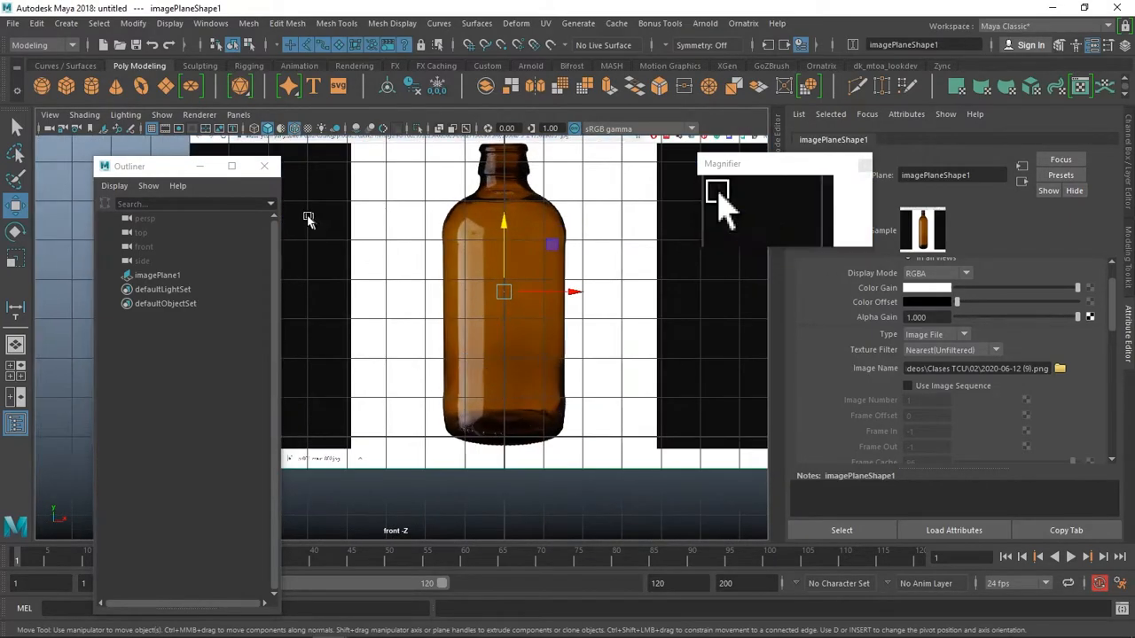
{"action": "left_click", "coordinate": [200, 165]}
{"action": "scroll", "coordinate": [499, 375], "scroll_direction": "down", "scroll_amount": 3}
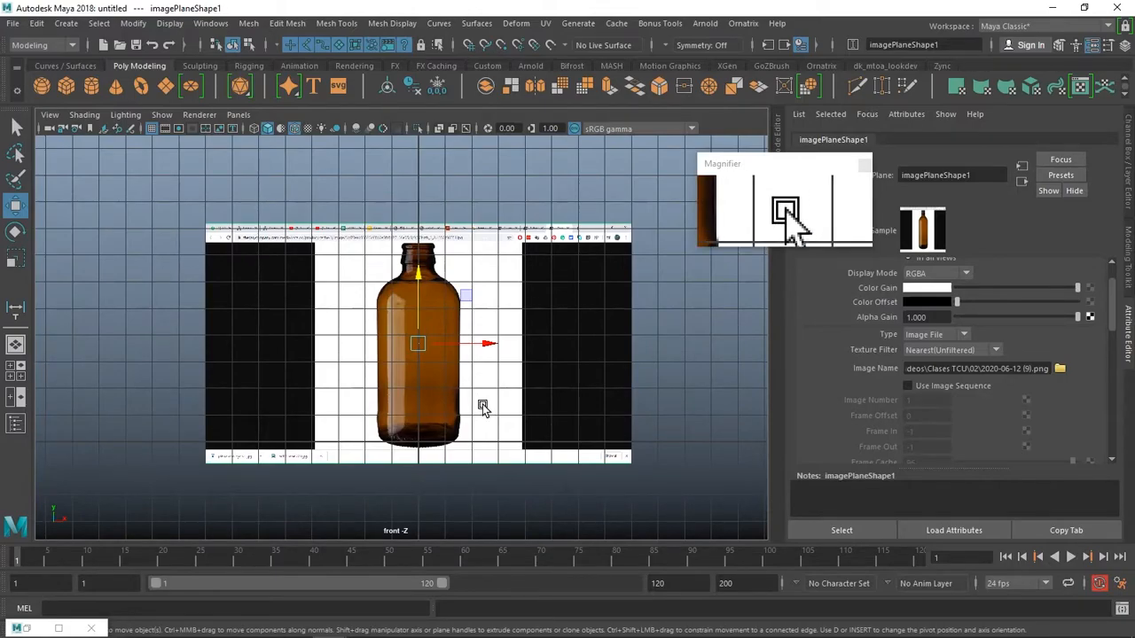
{"action": "scroll", "coordinate": [482, 405], "scroll_direction": "down", "scroll_amount": 2}
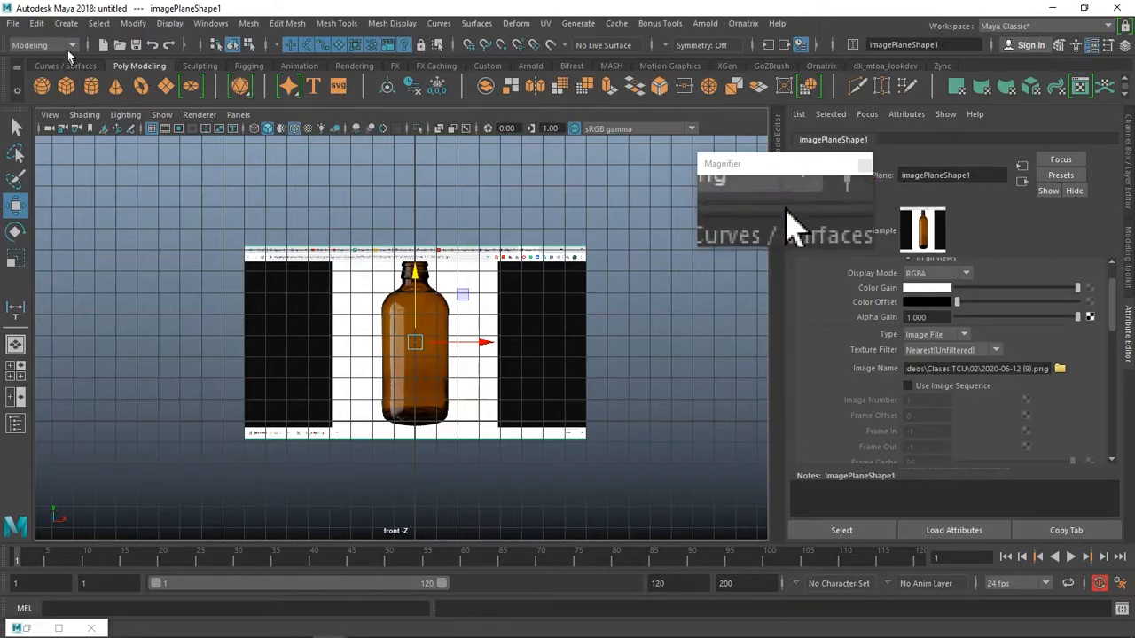
Measure vertically with the Distance Tool from the grid origin at the bottle's base to about 14 units above it.
{"action": "left_click", "coordinate": [67, 23]}
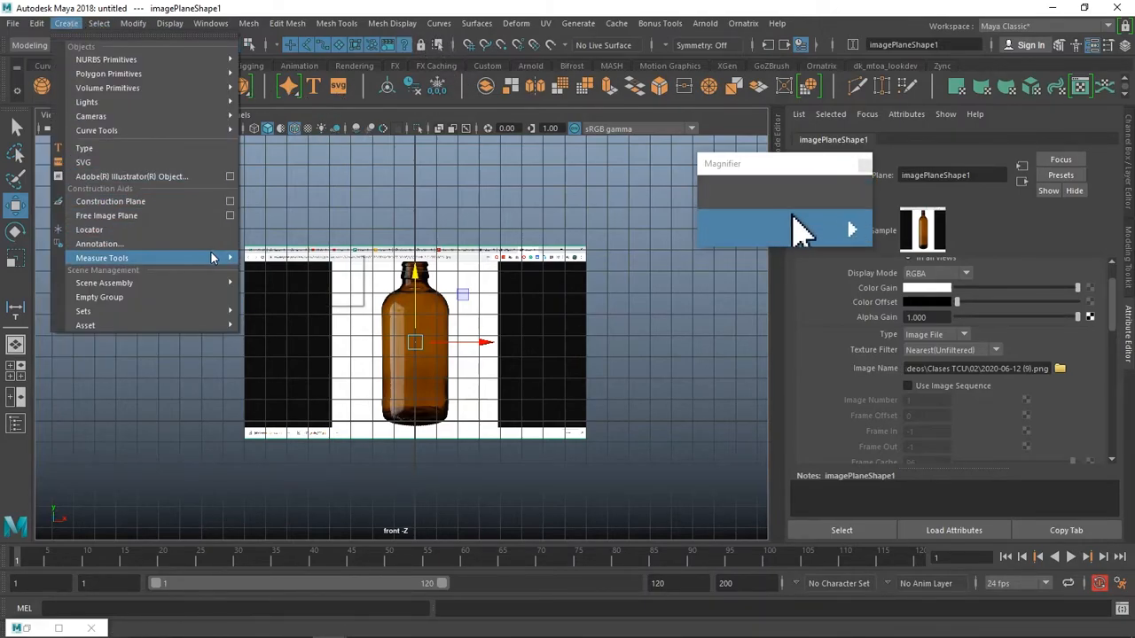
{"action": "mouse_move", "coordinate": [213, 259]}
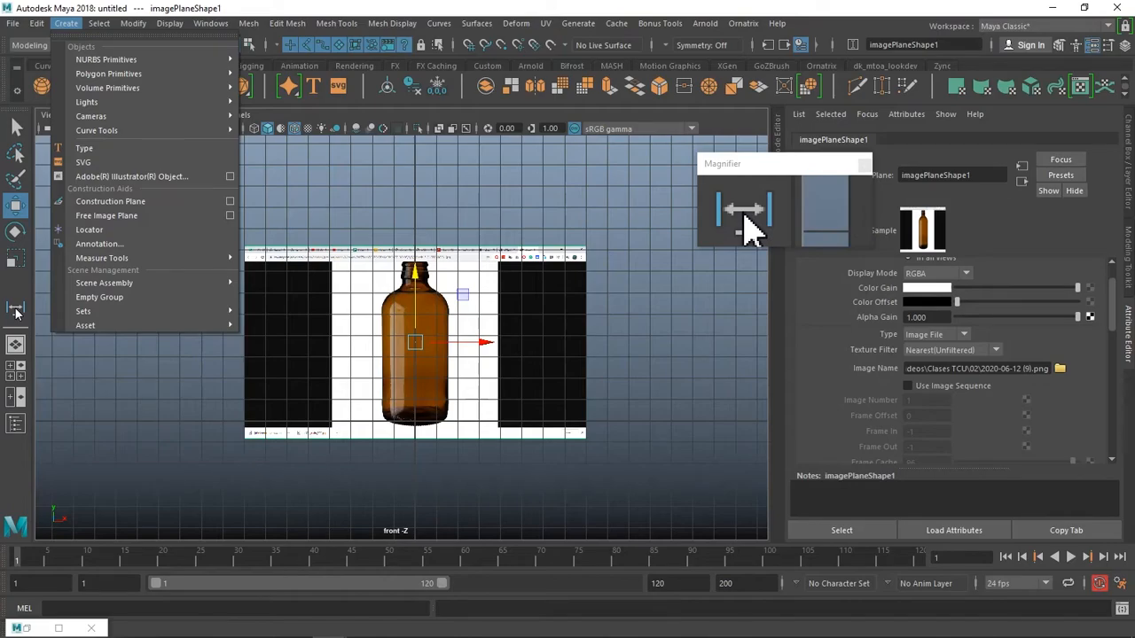
{"action": "left_click", "coordinate": [15, 309]}
{"action": "scroll", "coordinate": [363, 436], "scroll_direction": "up", "scroll_amount": 5}
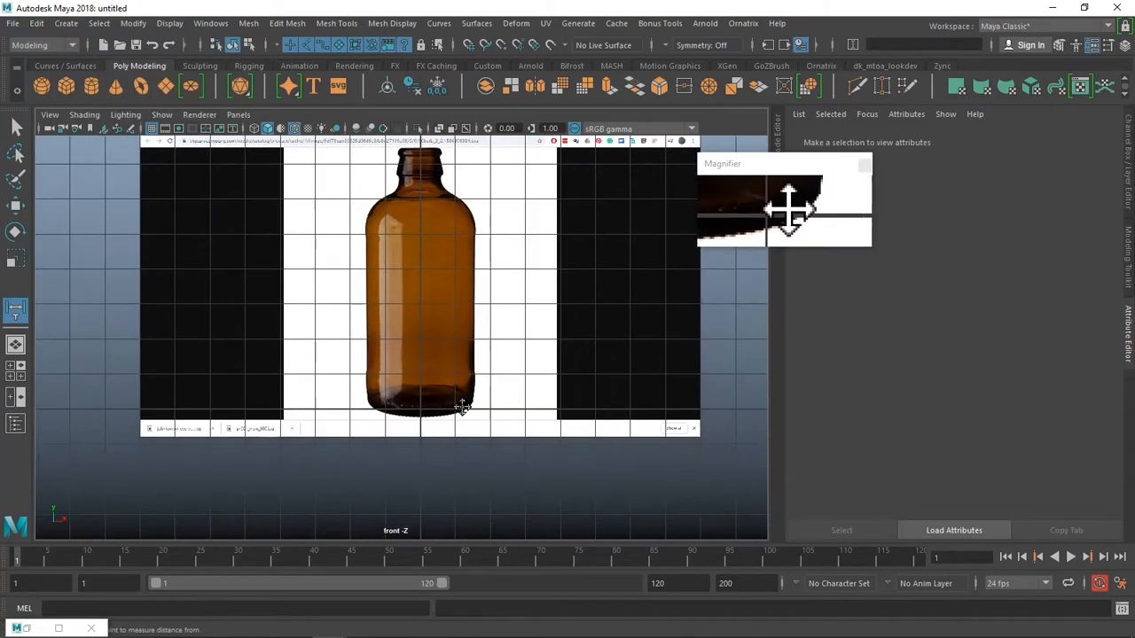
{"action": "scroll", "coordinate": [462, 408], "scroll_direction": "up", "scroll_amount": 3}
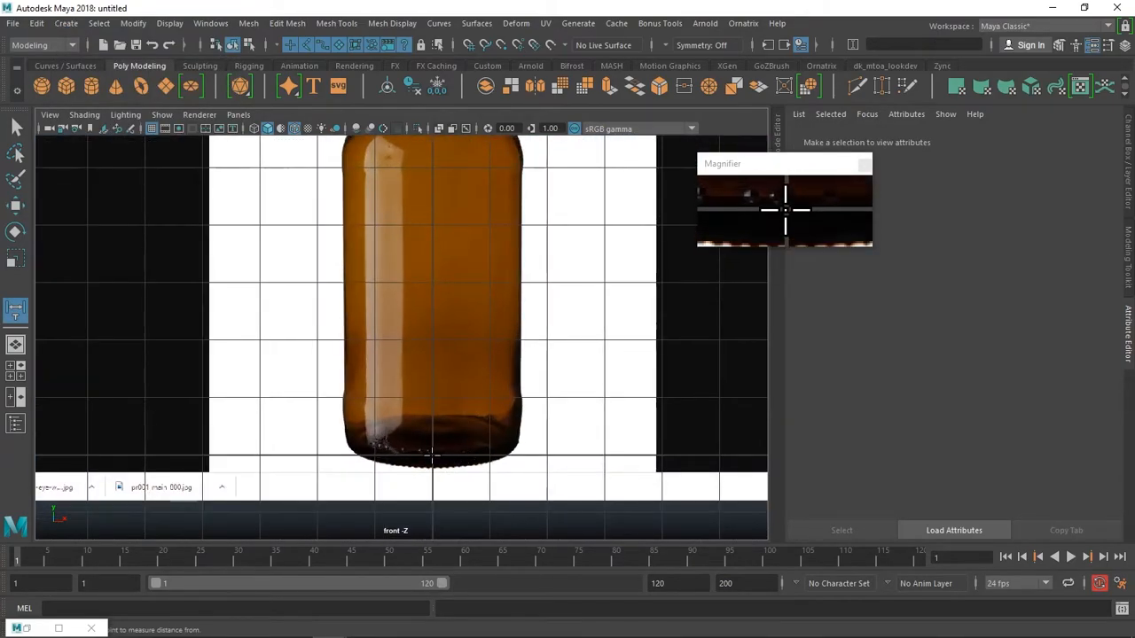
{"action": "left_click", "coordinate": [432, 455]}
{"action": "scroll", "coordinate": [432, 455], "scroll_direction": "down", "scroll_amount": 6}
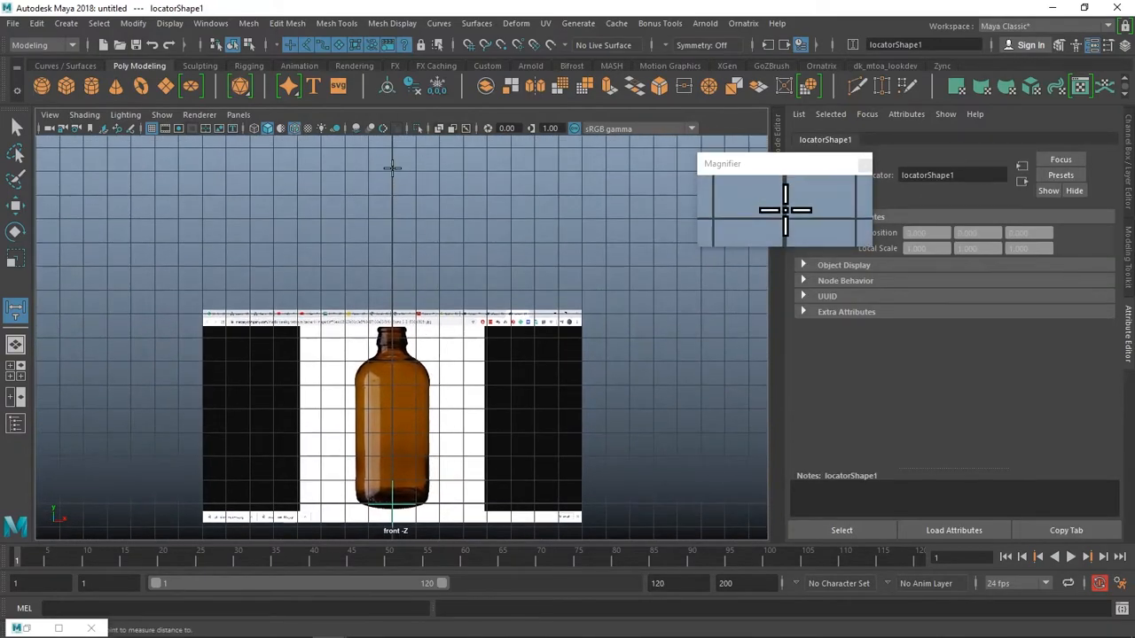
{"action": "left_click", "coordinate": [392, 169]}
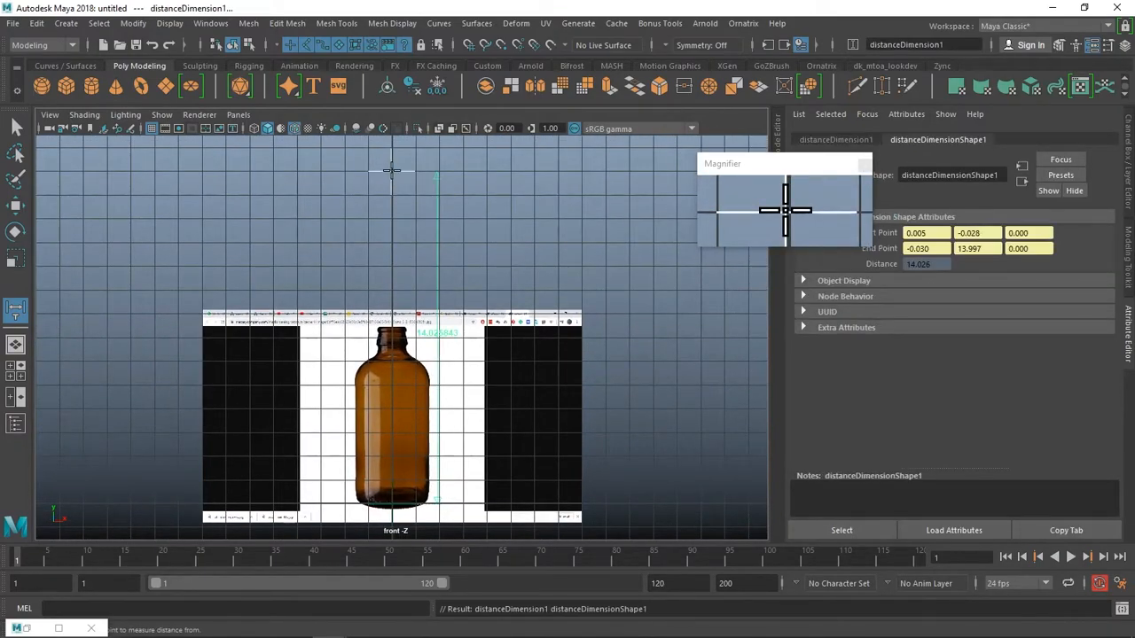
Set the upper locator's Translate X to 0 and Translate Y to 16.
{"action": "left_click", "coordinate": [1131, 209]}
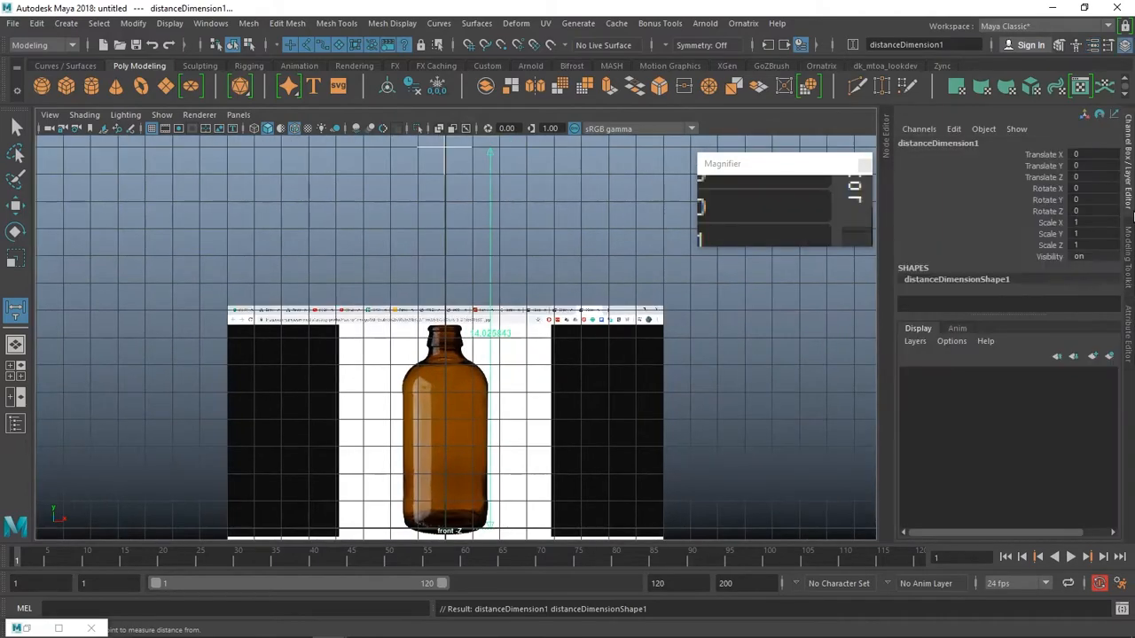
{"action": "key", "text": "w"}
{"action": "middle_click_drag", "start_coordinate": [422, 235], "coordinate": [413, 266], "text": "alt"}
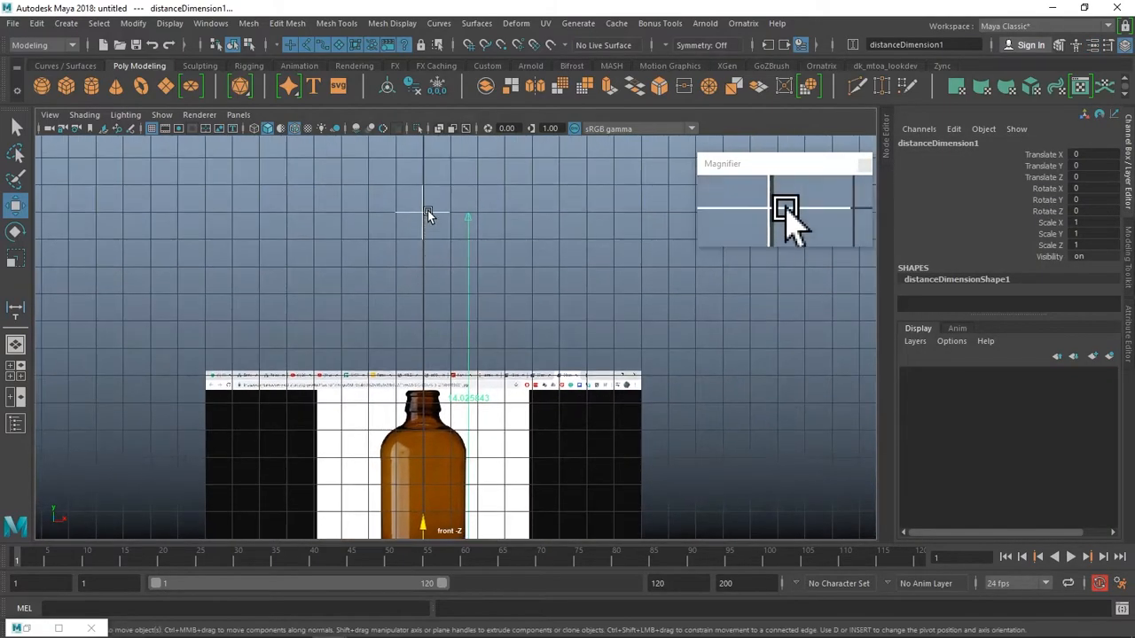
{"action": "left_click", "coordinate": [426, 215]}
{"action": "left_click", "coordinate": [1100, 154]}
{"action": "type", "text": "0"}
{"action": "key", "text": "Return"}
{"action": "left_click", "coordinate": [1103, 166]}
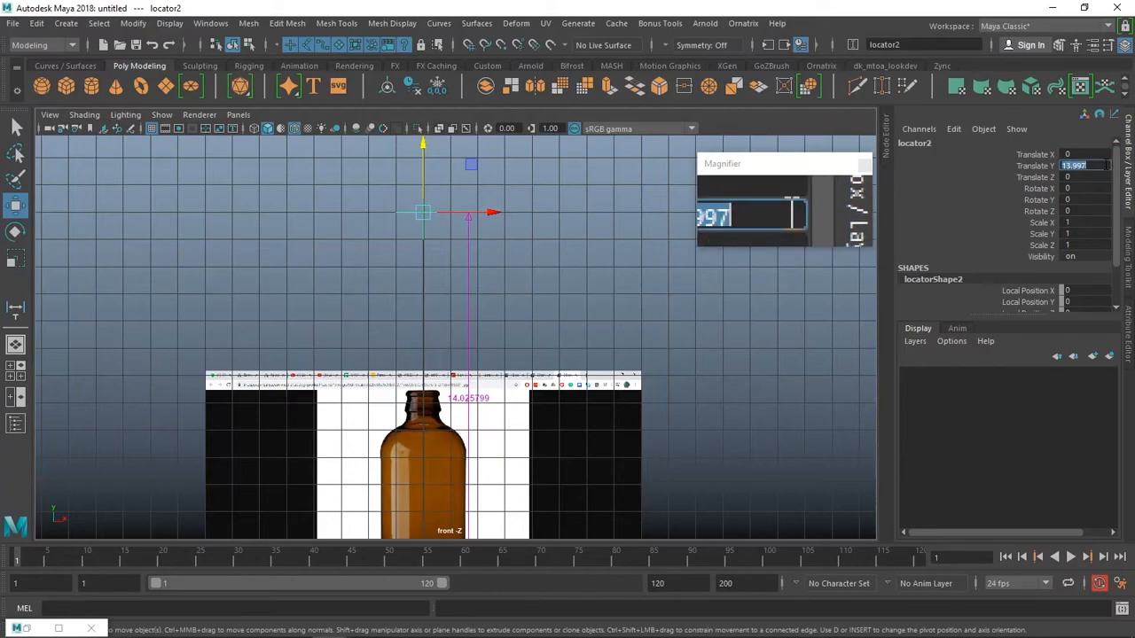
{"action": "type", "text": "16"}
{"action": "key", "text": "Return"}
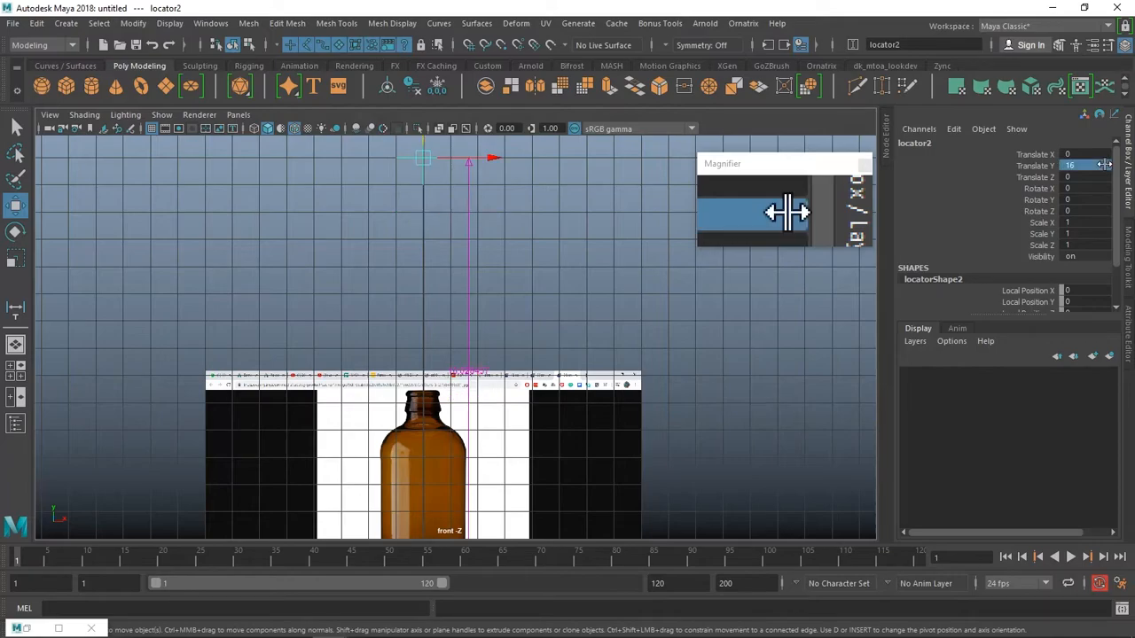
Enlarge the bottle image plane uniformly and raise it toward the vertical measurement.
{"action": "scroll", "coordinate": [501, 229], "scroll_direction": "down", "scroll_amount": 3}
{"action": "middle_click_drag", "start_coordinate": [507, 203], "coordinate": [353, 256], "text": "alt"}
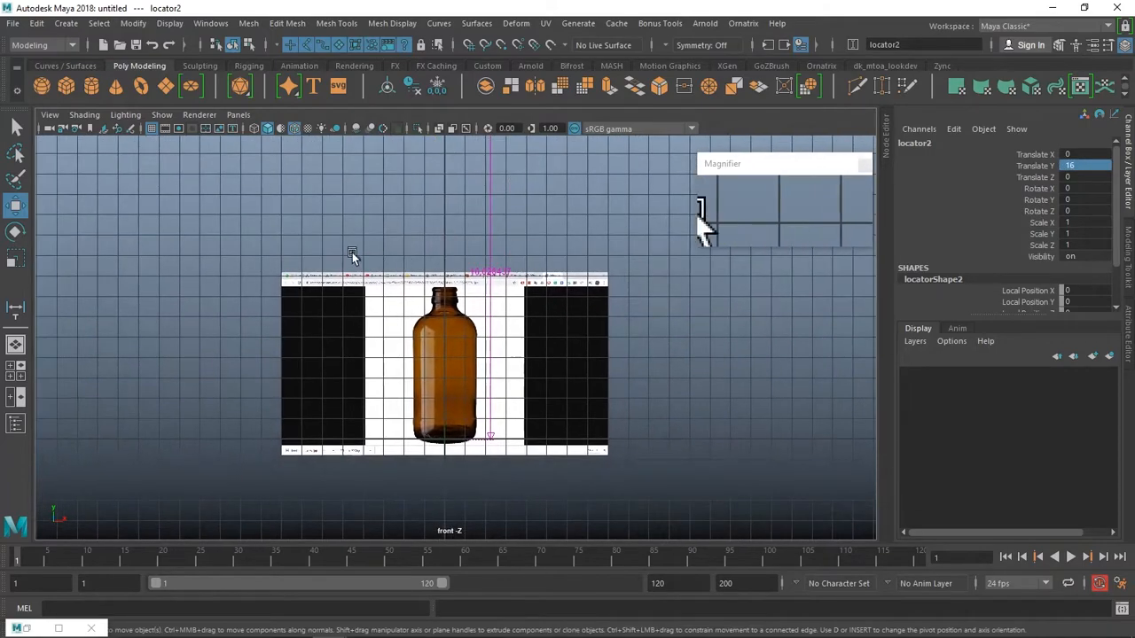
{"action": "left_click", "coordinate": [555, 321]}
{"action": "scroll", "coordinate": [483, 364], "scroll_direction": "down", "scroll_amount": 2}
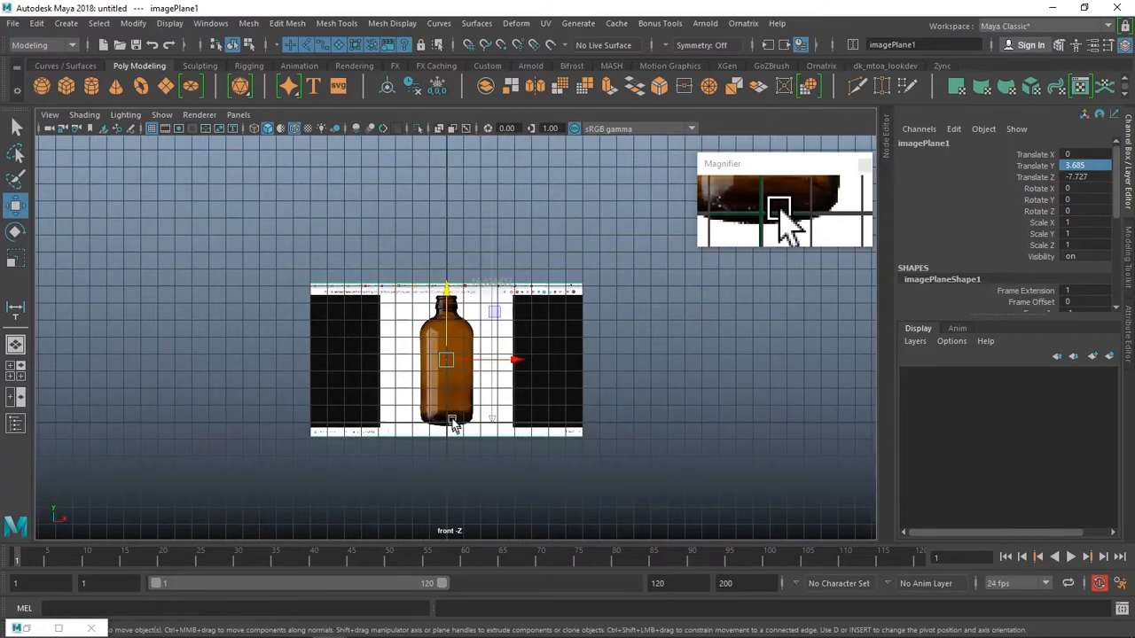
{"action": "key", "text": "r"}
{"action": "left_click_drag", "start_coordinate": [449, 362], "coordinate": [577, 364]}
{"action": "key", "text": "w"}
{"action": "left_click_drag", "start_coordinate": [448, 304], "coordinate": [452, 228]}
Fine-tune the image plane to the vertical measurement with a uniform scale of about 2.153 and Translate Y about 8.013.
{"action": "scroll", "coordinate": [522, 221], "scroll_direction": "up", "scroll_amount": 4}
{"action": "middle_click_drag", "start_coordinate": [521, 228], "coordinate": [489, 329], "text": "alt"}
{"action": "key", "text": "r"}
{"action": "middle_click_drag", "start_coordinate": [420, 435], "coordinate": [394, 366]}
{"action": "key", "text": "w"}
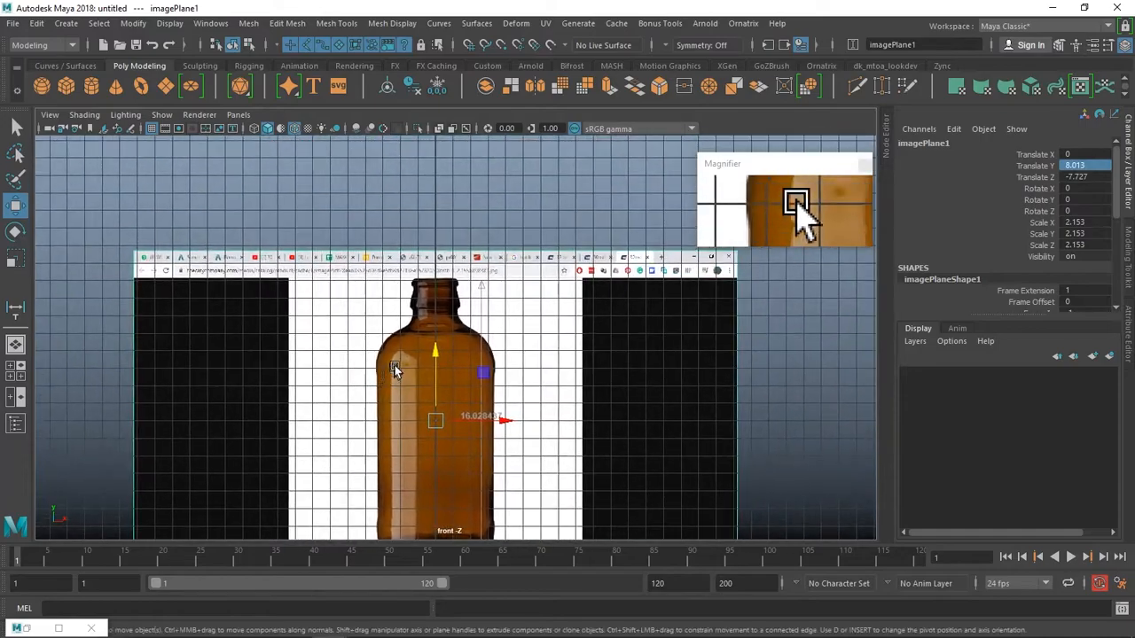
In the perspective view, push the image plane back behind the locators to Translate Z about -12.191.
{"action": "scroll", "coordinate": [395, 359], "scroll_direction": "up", "scroll_amount": 5}
{"action": "key", "text": "space"}
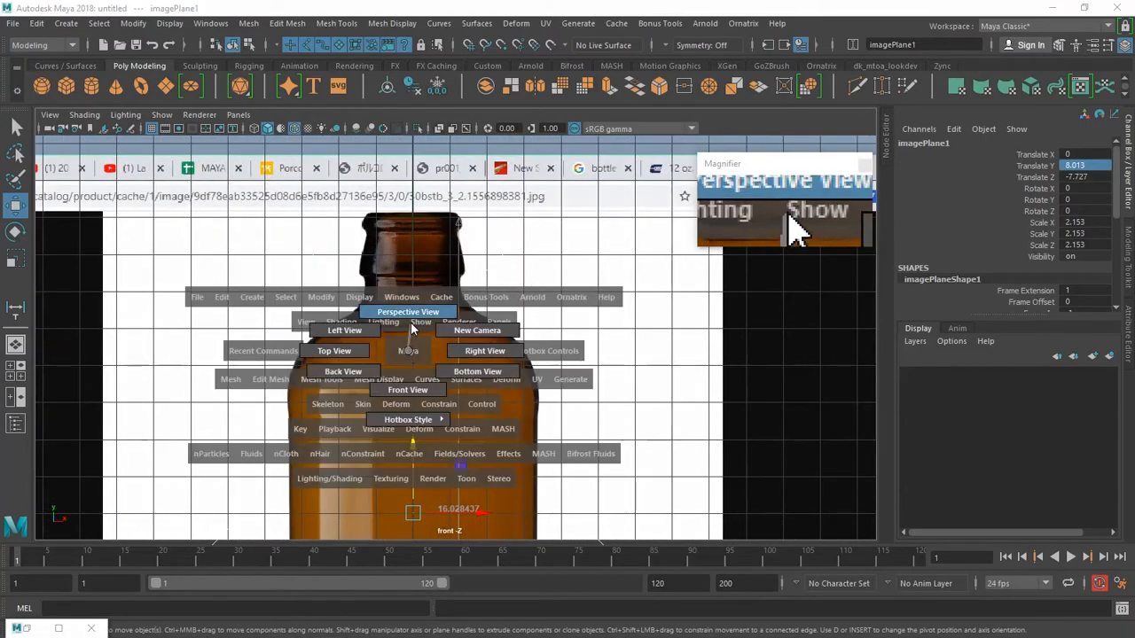
{"action": "left_click", "coordinate": [411, 328]}
{"action": "mouse_move", "coordinate": [411, 328]}
{"action": "left_mouse_down", "text": "alt"}
{"action": "mouse_move", "coordinate": [373, 330]}
{"action": "mouse_move", "coordinate": [422, 330]}
{"action": "left_mouse_up", "text": "alt"}
{"action": "left_click_drag", "start_coordinate": [534, 247], "coordinate": [410, 337]}
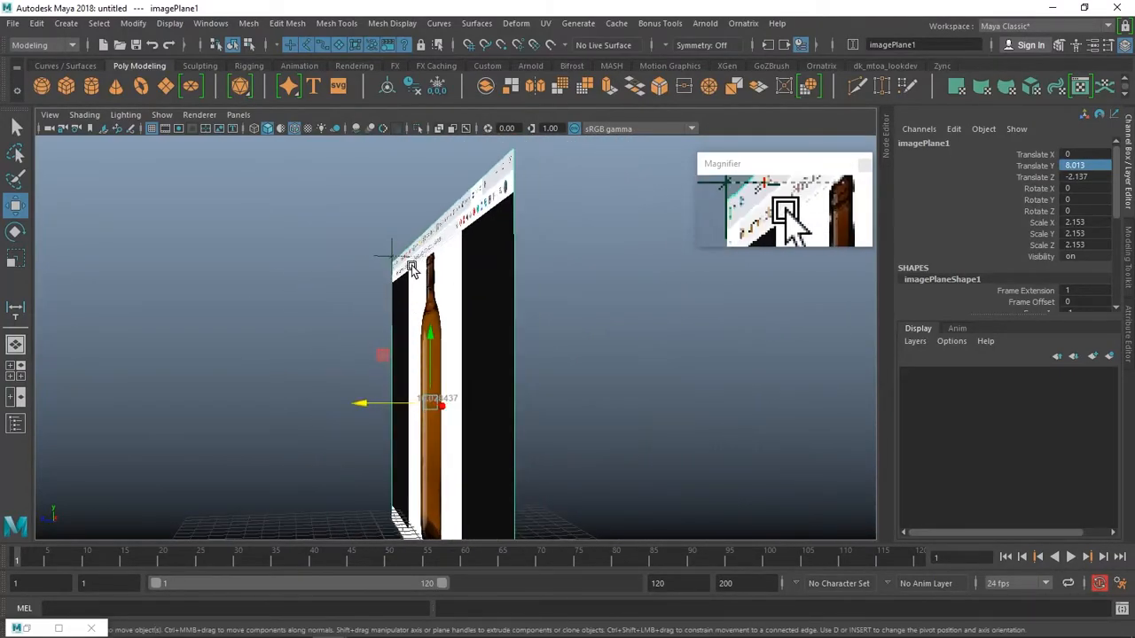
{"action": "left_click", "coordinate": [366, 404]}
{"action": "left_click", "coordinate": [367, 402]}
{"action": "left_click_drag", "start_coordinate": [375, 400], "coordinate": [559, 399]}
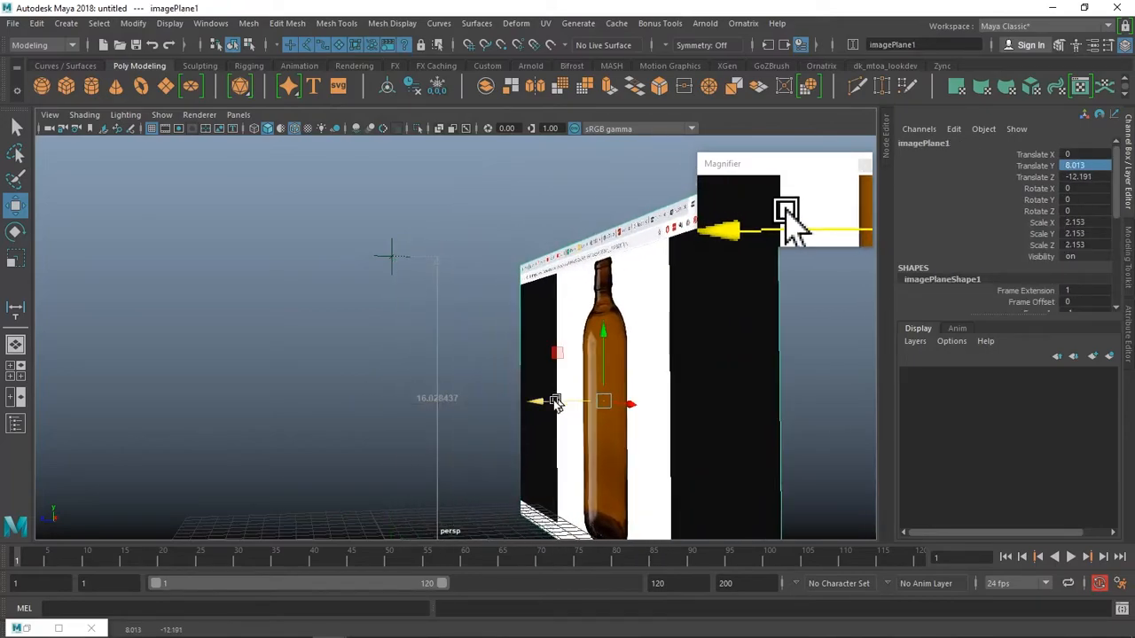
Return to the front view and check the bottle's base and neck against the vertical distance measurement.
{"action": "key", "text": "space"}
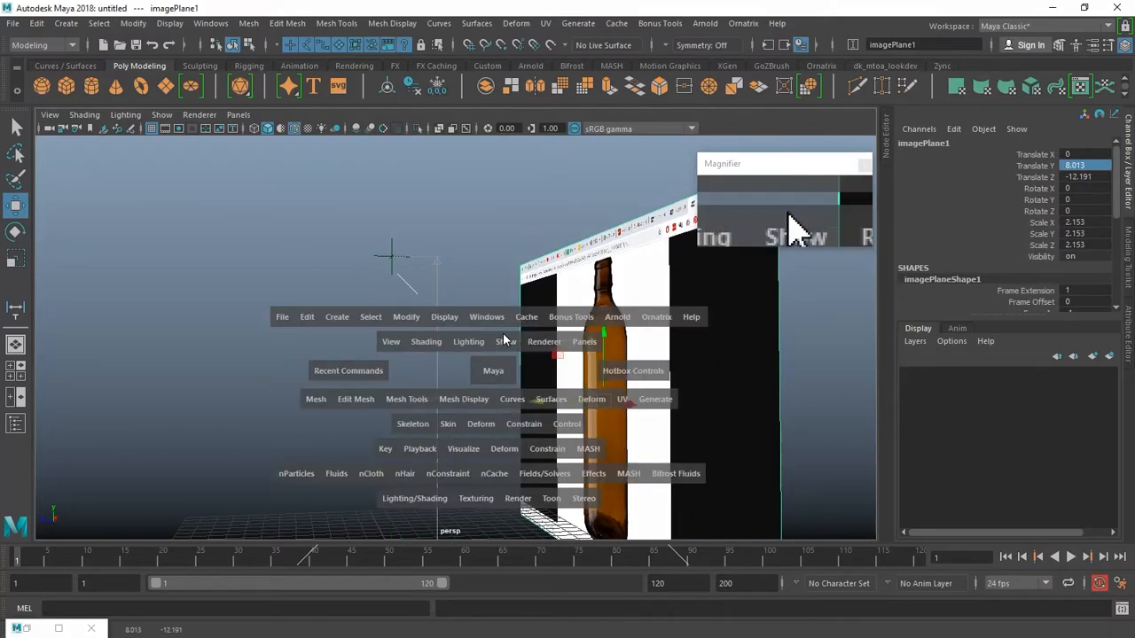
{"action": "key", "text": "space"}
{"action": "left_click_drag", "start_coordinate": [513, 351], "coordinate": [523, 400]}
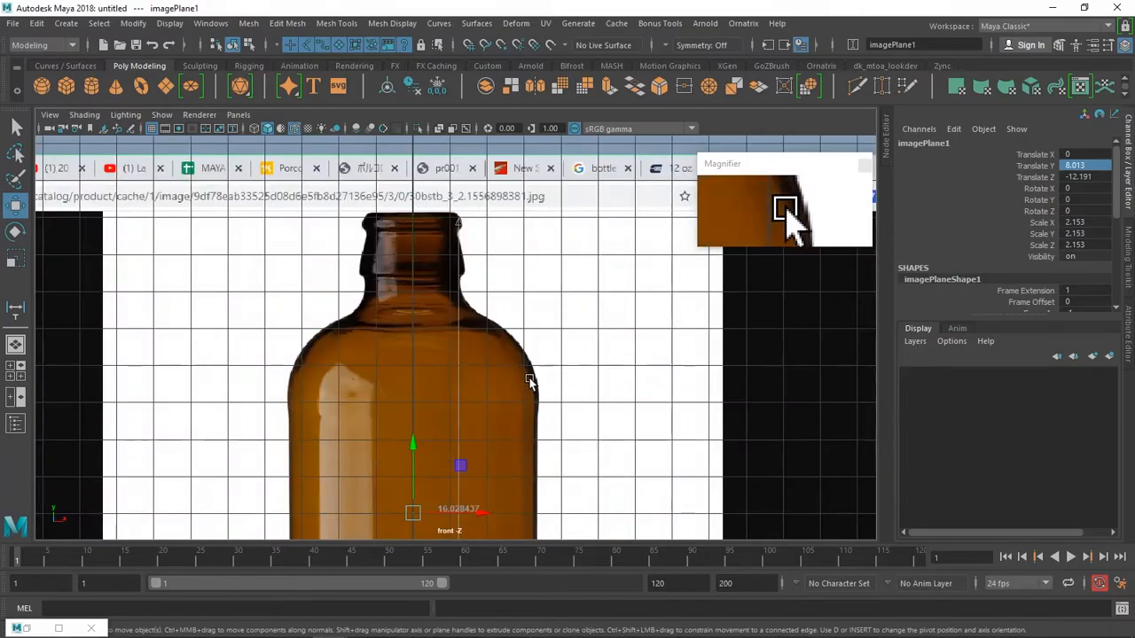
{"action": "scroll", "coordinate": [609, 227], "scroll_direction": "up", "scroll_amount": 2}
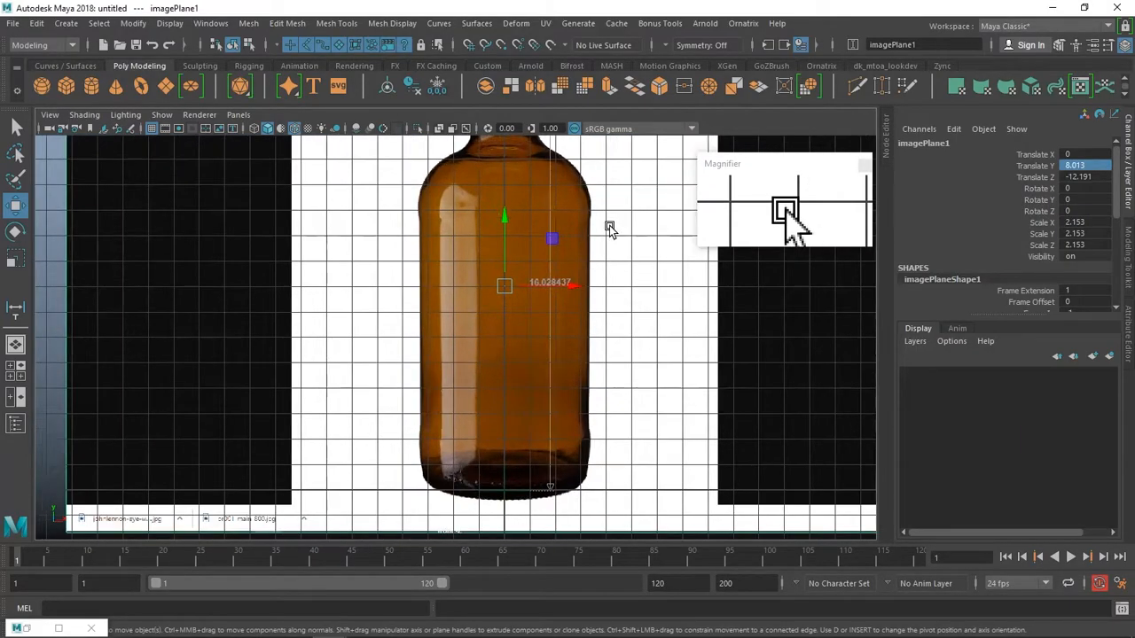
{"action": "middle_click_drag", "start_coordinate": [609, 225], "coordinate": [589, 271], "text": "alt"}
{"action": "scroll", "coordinate": [588, 272], "scroll_direction": "up", "scroll_amount": 2}
{"action": "scroll", "coordinate": [583, 273], "scroll_direction": "down", "scroll_amount": 3}
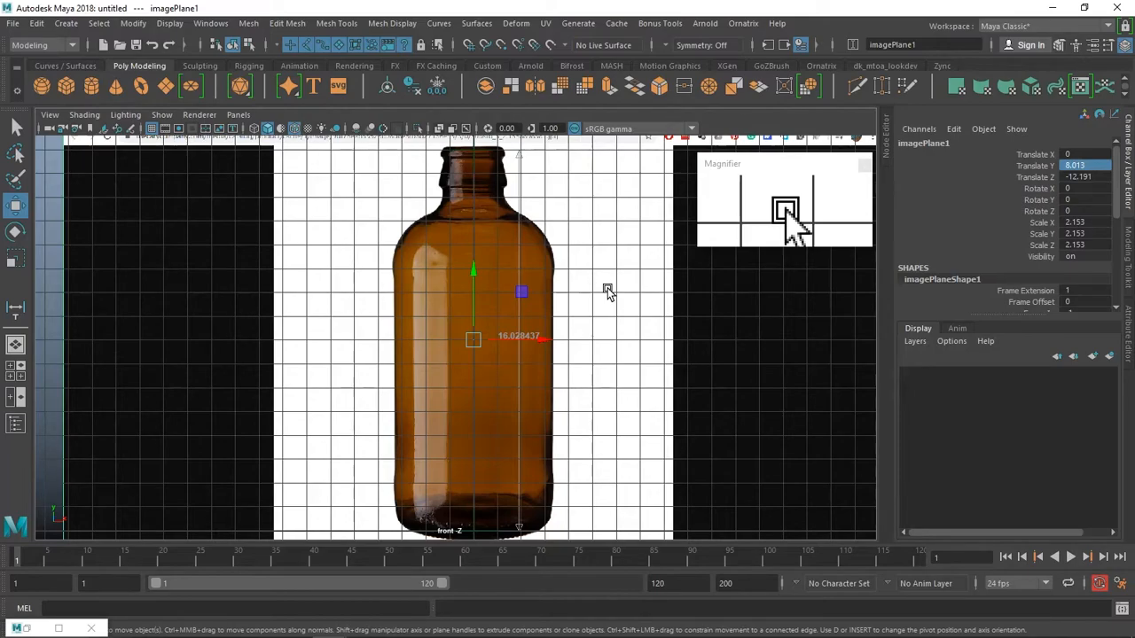
{"action": "scroll", "coordinate": [603, 293], "scroll_direction": "down", "scroll_amount": 2}
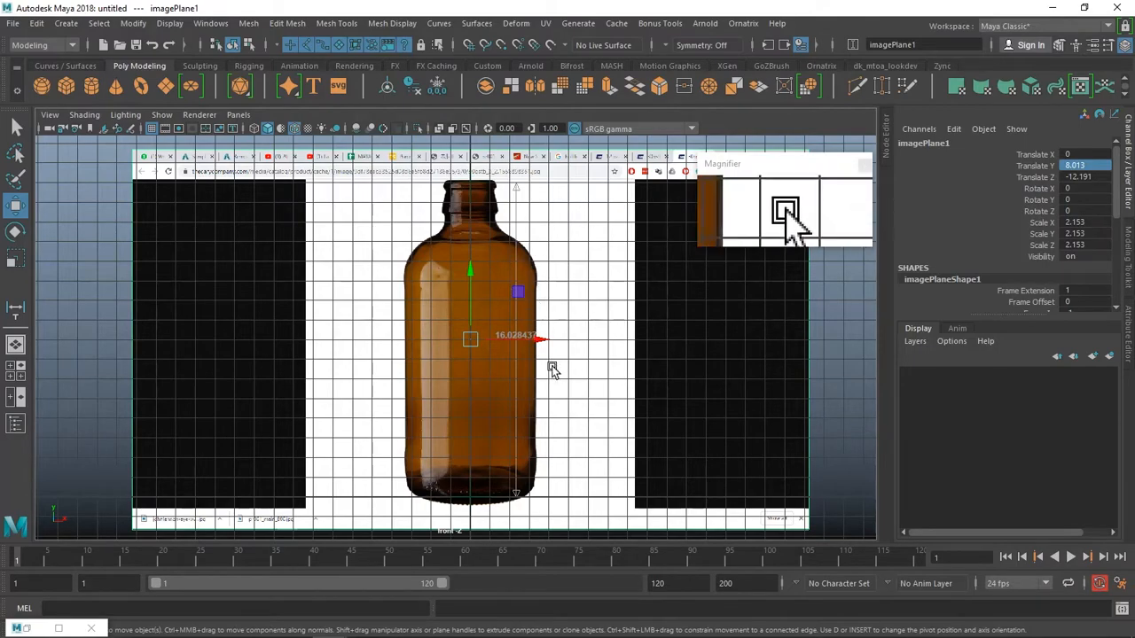
Shift the image plane sideways to Translate X about -0.542 and return to the perspective view.
{"action": "left_click_drag", "start_coordinate": [539, 342], "coordinate": [515, 330]}
{"action": "key", "text": "space"}
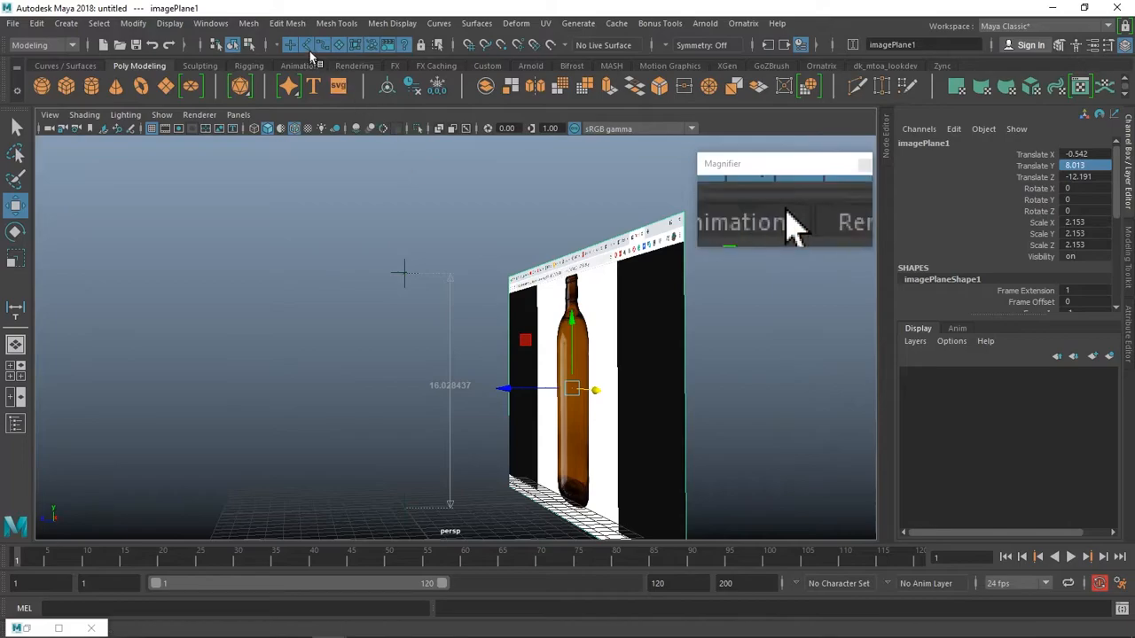
Detach the Edit Mesh commands as a floating window, move it over the viewport and close it.
{"action": "left_click", "coordinate": [257, 24]}
{"action": "mouse_move", "coordinate": [275, 24]}
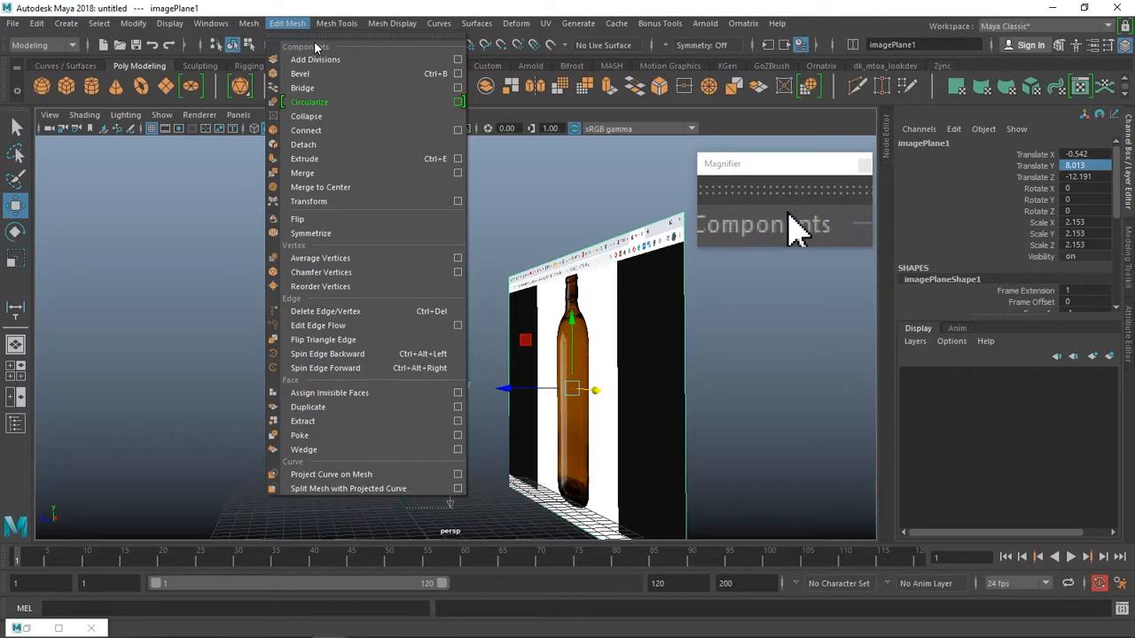
{"action": "left_click", "coordinate": [314, 37]}
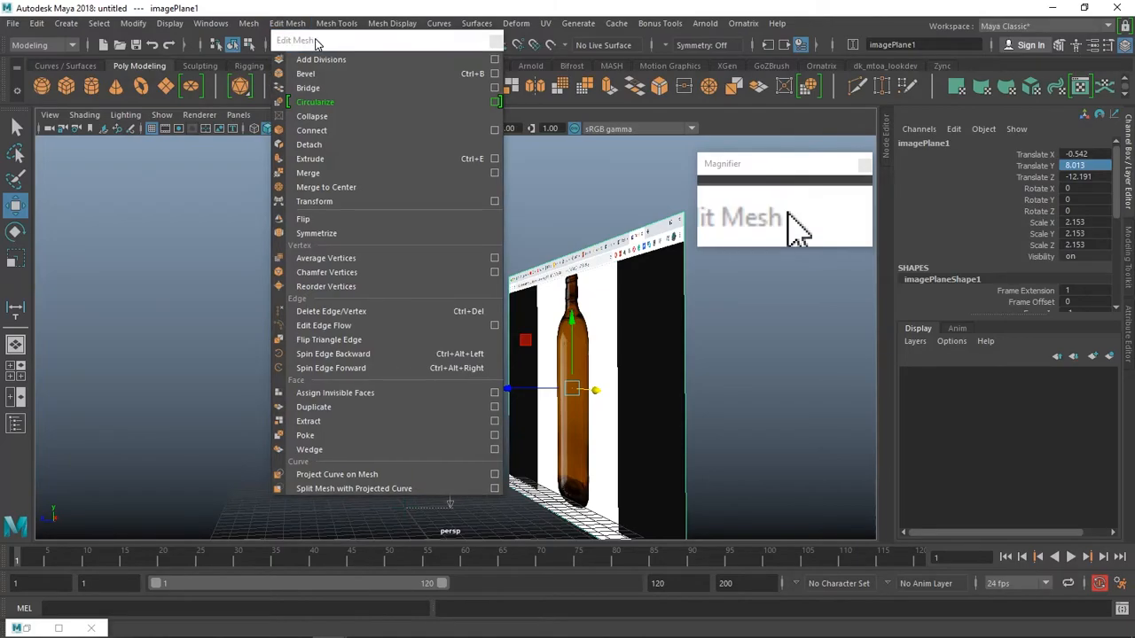
{"action": "left_click_drag", "start_coordinate": [380, 45], "coordinate": [191, 117]}
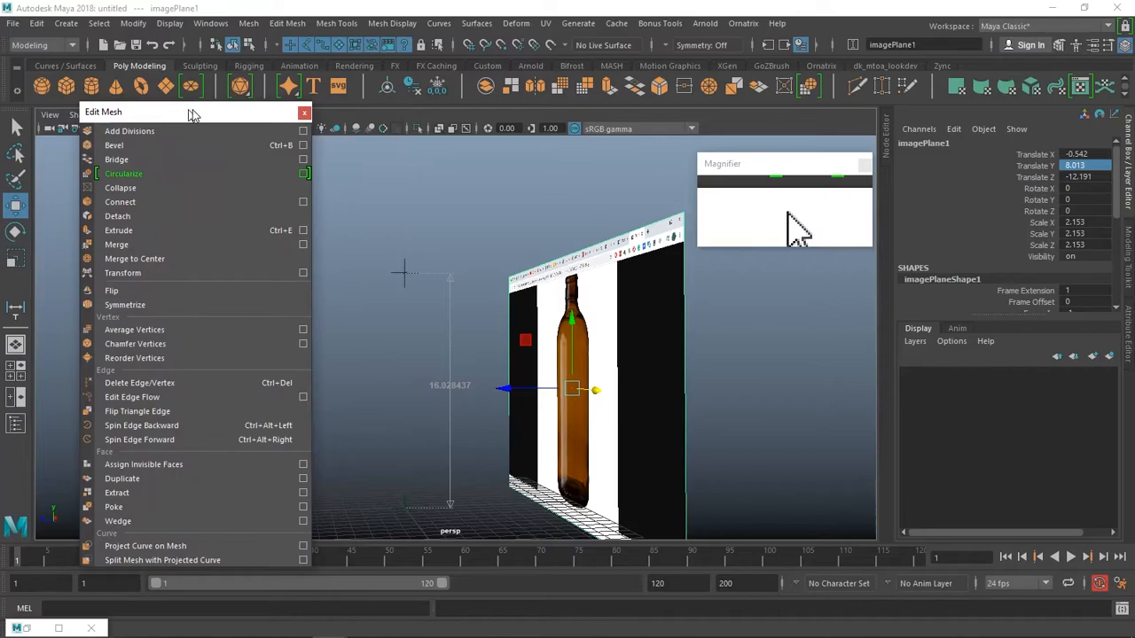
{"action": "left_click", "coordinate": [304, 112]}
{"action": "left_click", "coordinate": [616, 23]}
{"action": "mouse_move", "coordinate": [580, 26]}
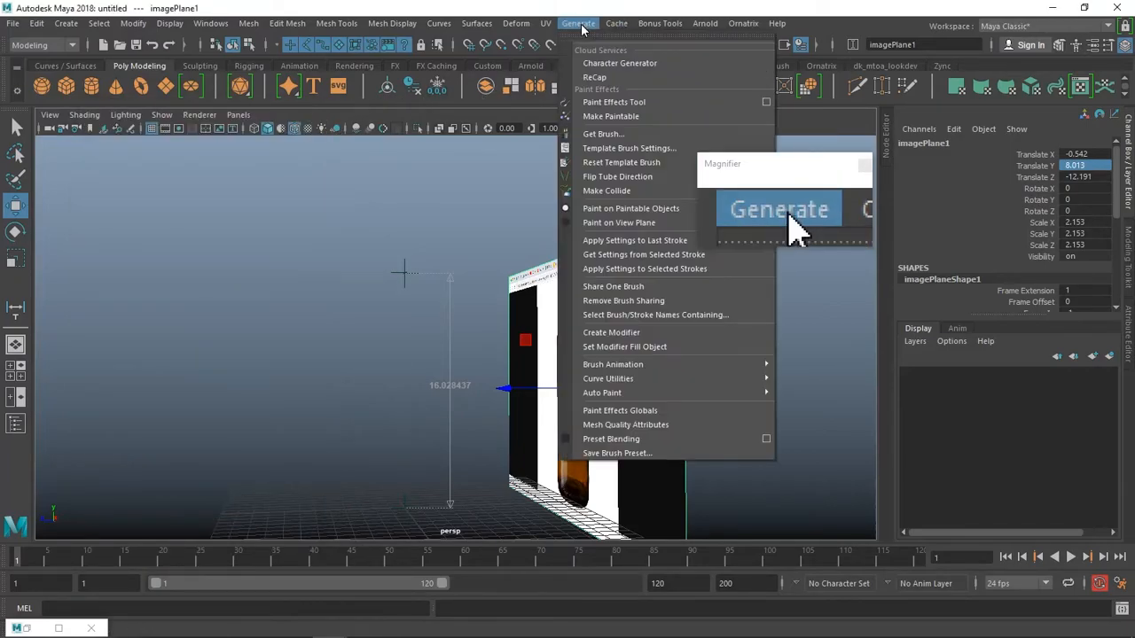
Detach the Cache commands as a floating window and close it.
{"action": "mouse_move", "coordinate": [616, 23]}
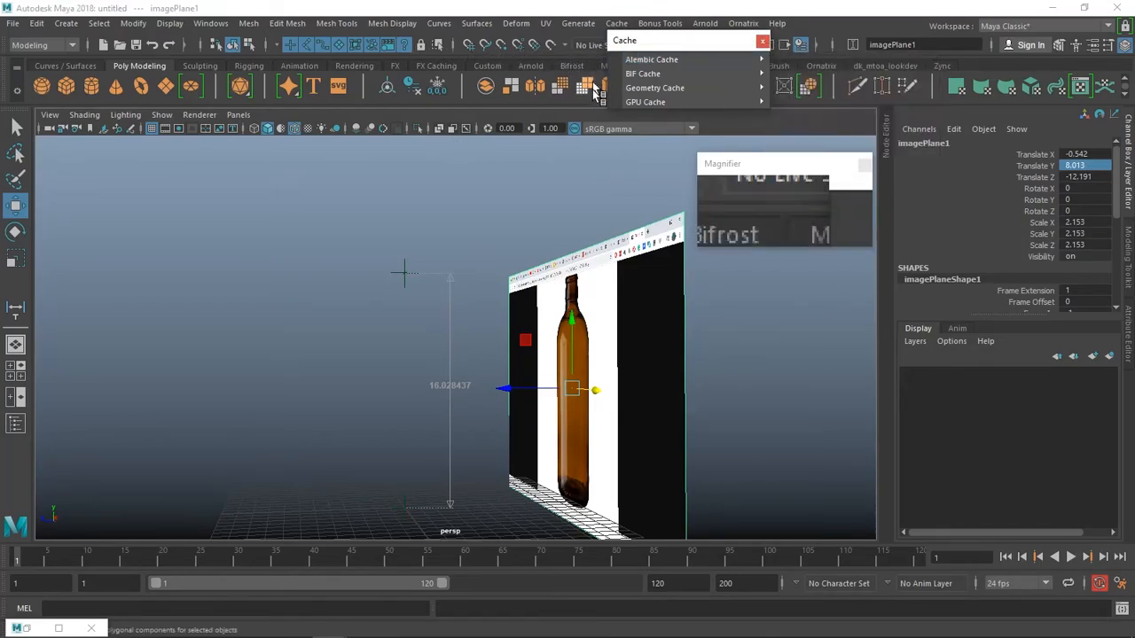
{"action": "left_click", "coordinate": [572, 155]}
{"action": "left_click", "coordinate": [763, 41]}
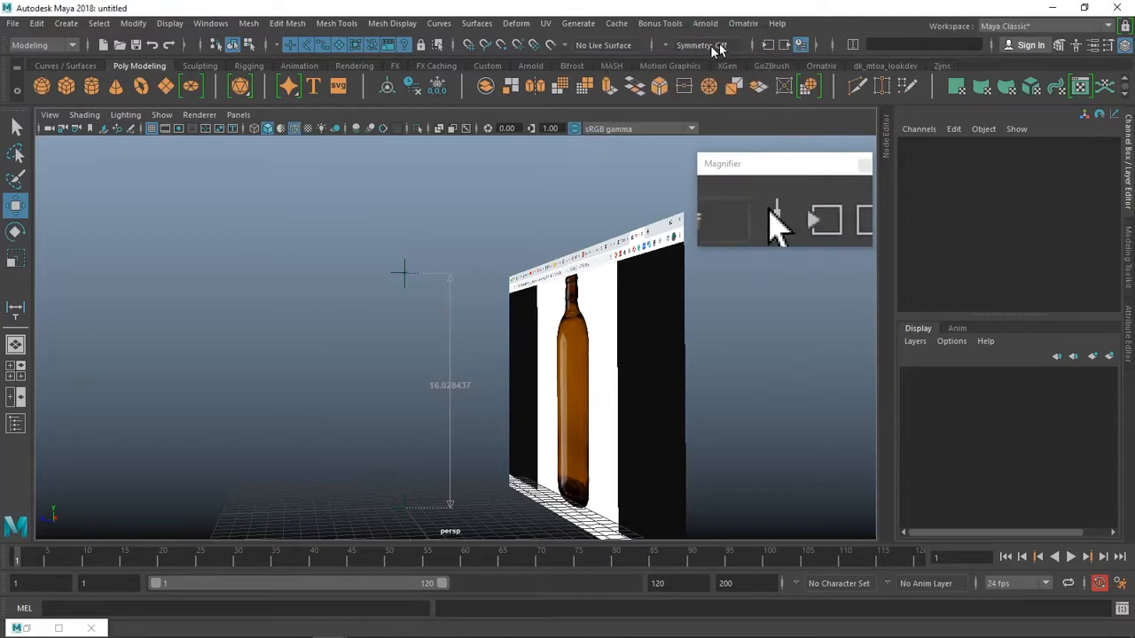
Detach the Edit Mesh commands as a floating window and place it beside the bottle reference.
{"action": "left_click", "coordinate": [296, 25]}
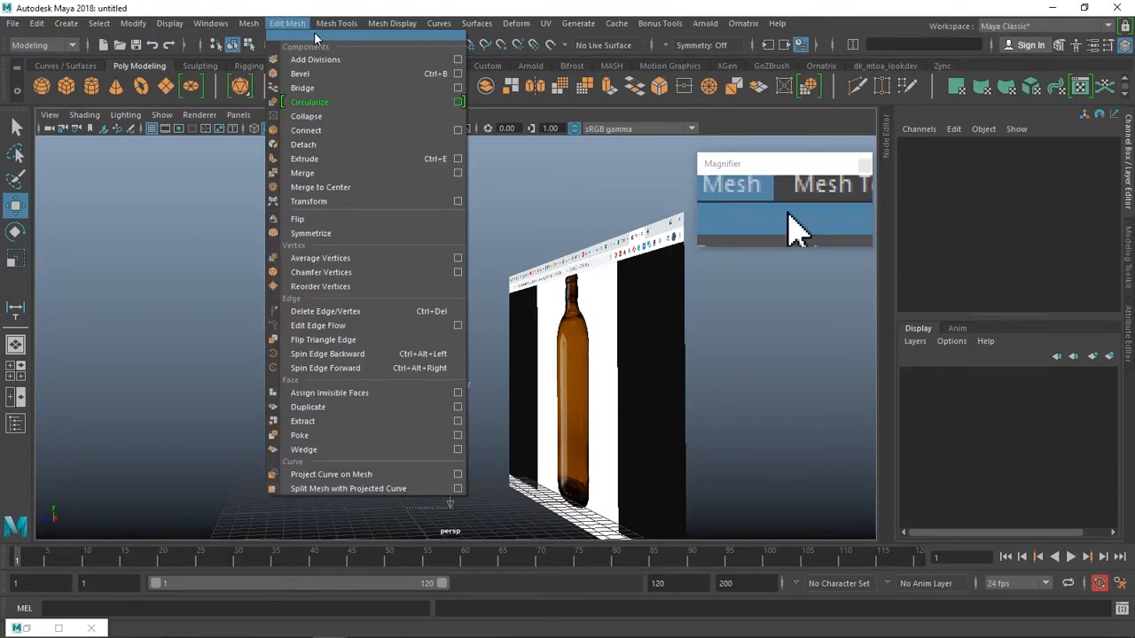
{"action": "left_click", "coordinate": [313, 37]}
{"action": "left_click_drag", "start_coordinate": [337, 40], "coordinate": [128, 87]}
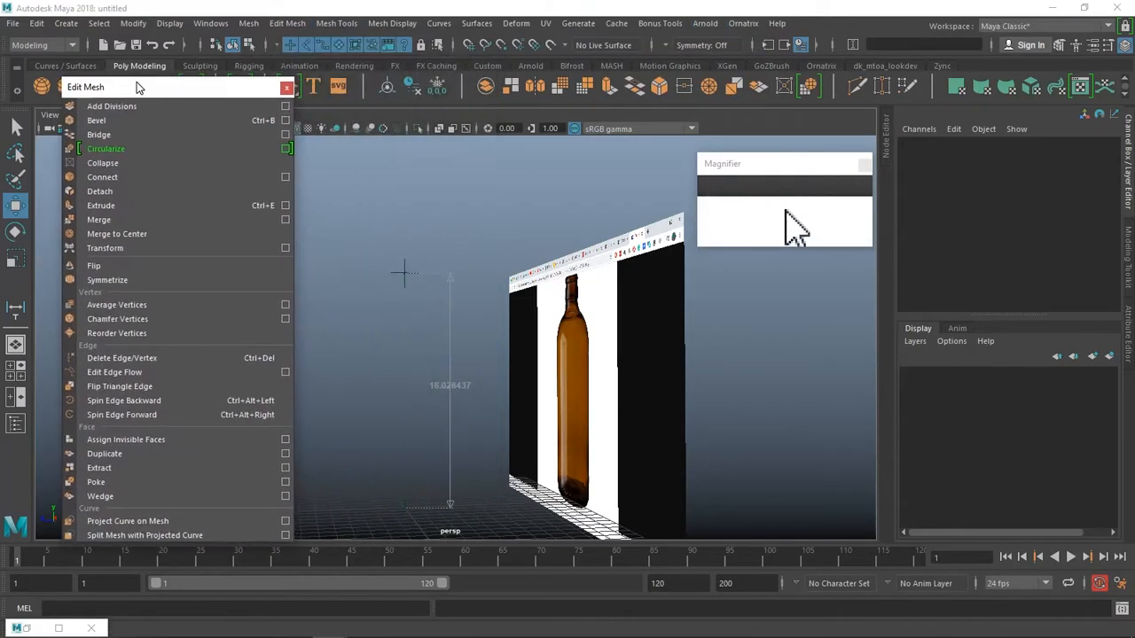
{"action": "scroll", "coordinate": [472, 338], "scroll_direction": "down", "scroll_amount": 2}
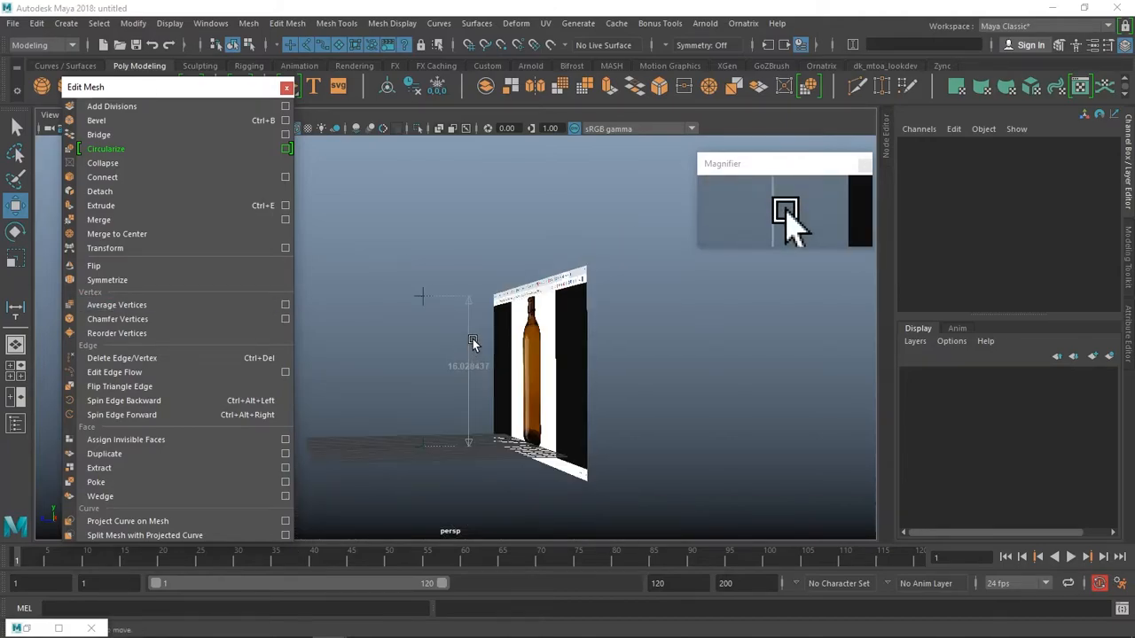
{"action": "scroll", "coordinate": [473, 338], "scroll_direction": "up", "scroll_amount": 1}
Create a polygon cube at the origin and raise it to Translate Y about 2.253.
{"action": "left_click_drag", "start_coordinate": [78, 87], "coordinate": [104, 82]}
{"action": "left_click", "coordinate": [88, 86]}
{"action": "left_click_drag", "start_coordinate": [416, 230], "coordinate": [544, 306], "text": "alt"}
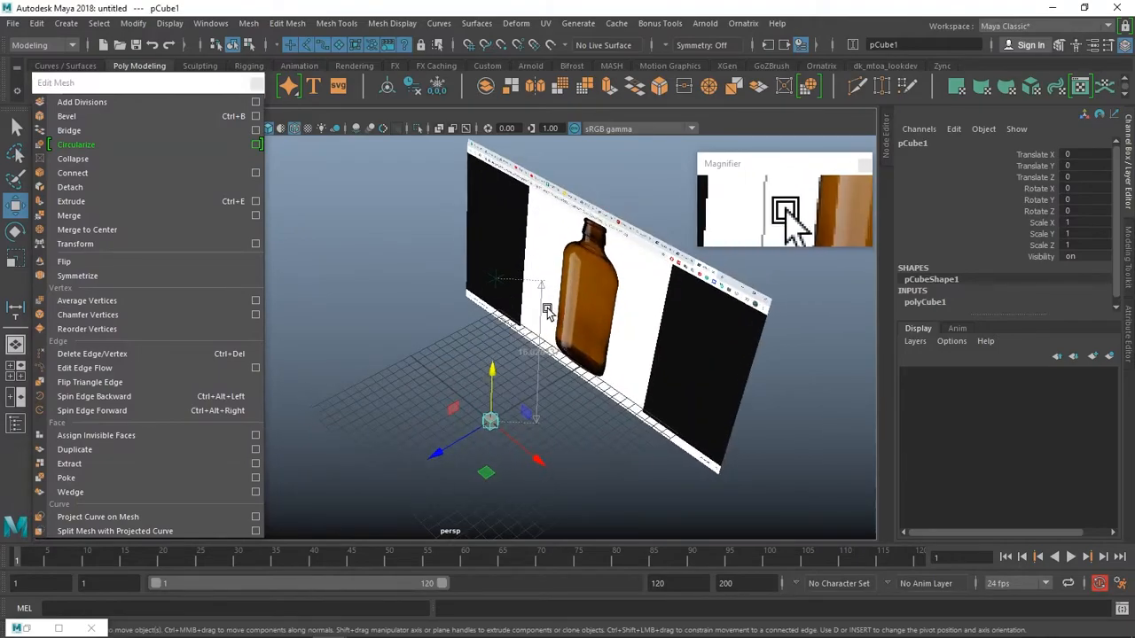
{"action": "right_click_drag", "start_coordinate": [505, 362], "coordinate": [599, 364], "text": "alt"}
{"action": "left_click_drag", "start_coordinate": [599, 365], "coordinate": [415, 172], "text": "alt"}
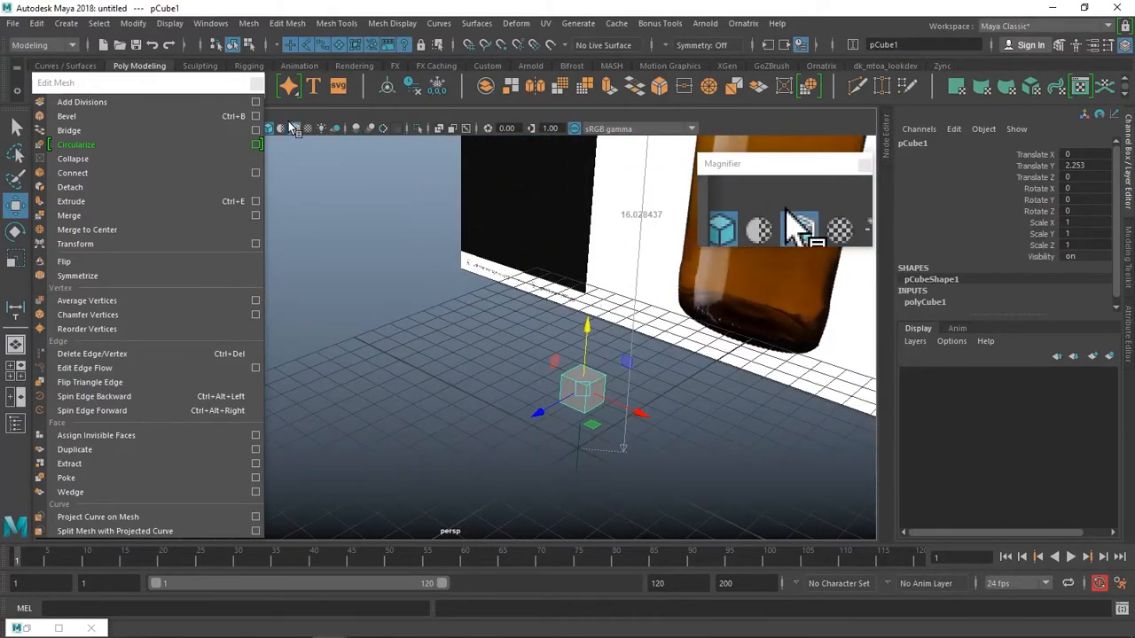
Move the Edit Mesh window off the viewport display options and toggle the grid off and on several times.
{"action": "left_click_drag", "start_coordinate": [228, 83], "coordinate": [193, 246]}
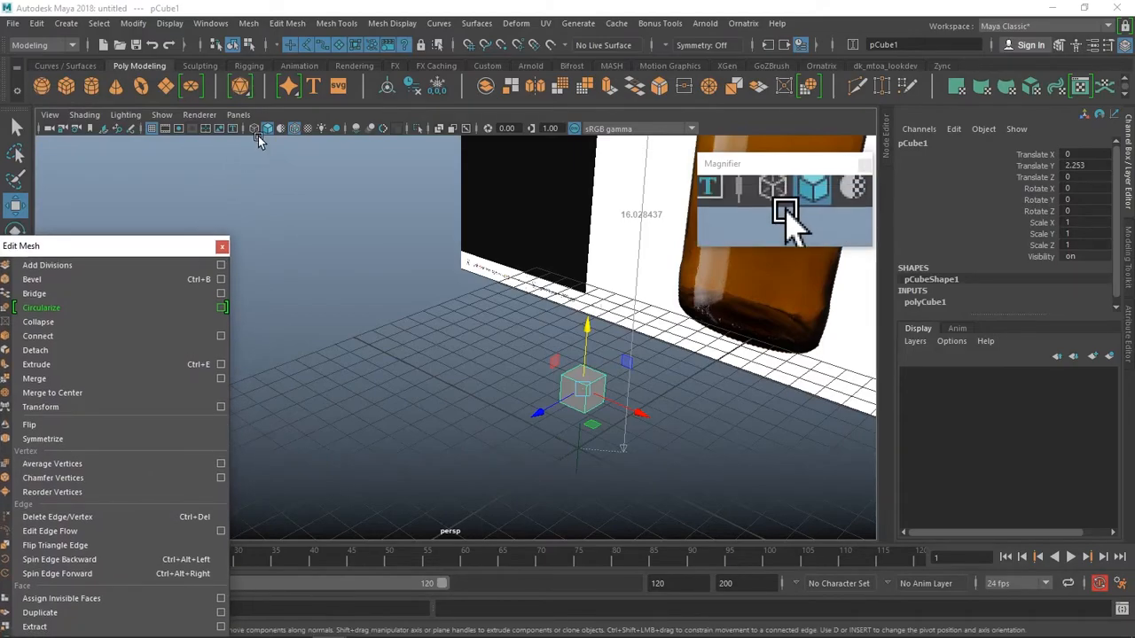
{"action": "left_click", "coordinate": [151, 129]}
{"action": "left_click", "coordinate": [152, 130]}
{"action": "left_click", "coordinate": [151, 129]}
{"action": "left_click", "coordinate": [152, 130]}
{"action": "left_click", "coordinate": [153, 130]}
{"action": "left_click", "coordinate": [152, 130]}
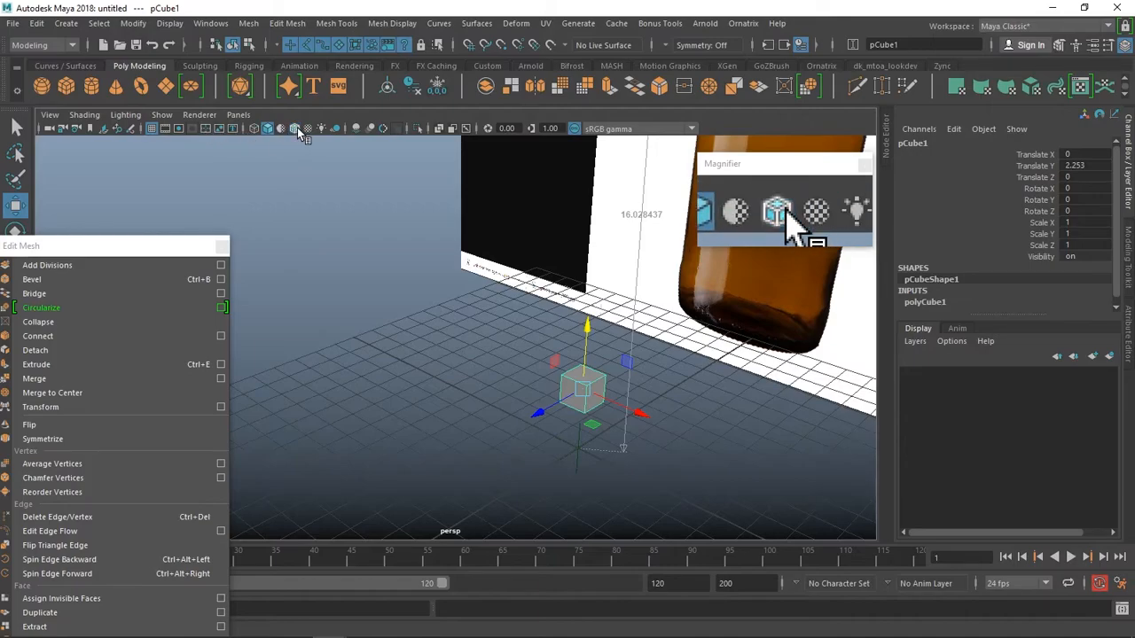
In the Outliner, group distanceDimension1 with locator1 and locator2.
{"action": "left_click_drag", "start_coordinate": [213, 245], "coordinate": [521, 156]}
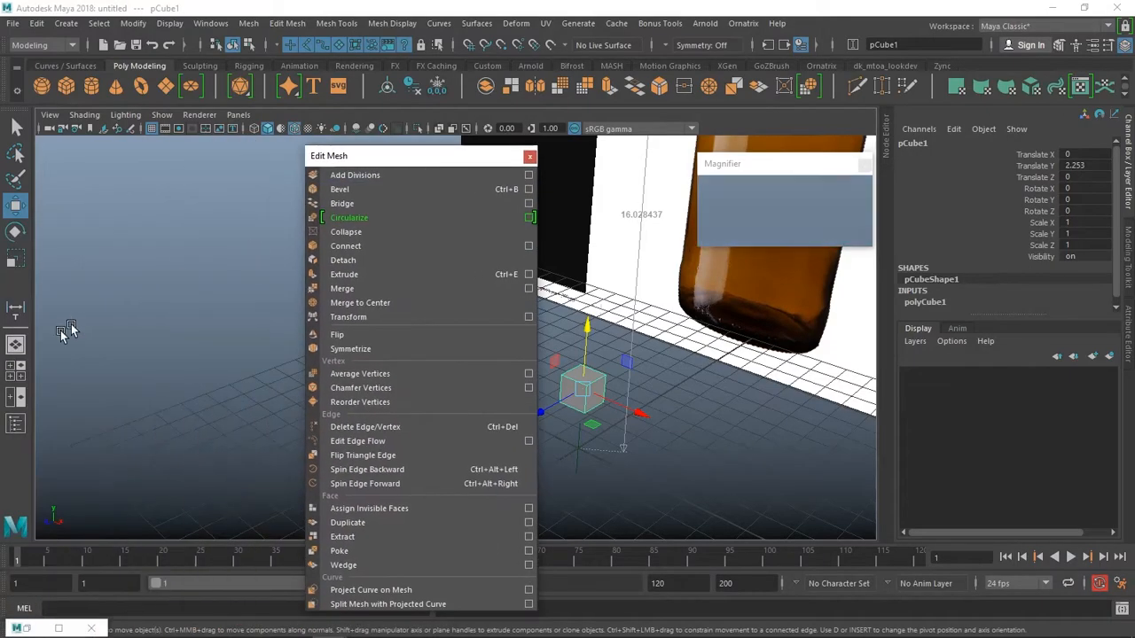
{"action": "left_click", "coordinate": [14, 433]}
{"action": "left_click", "coordinate": [151, 318]}
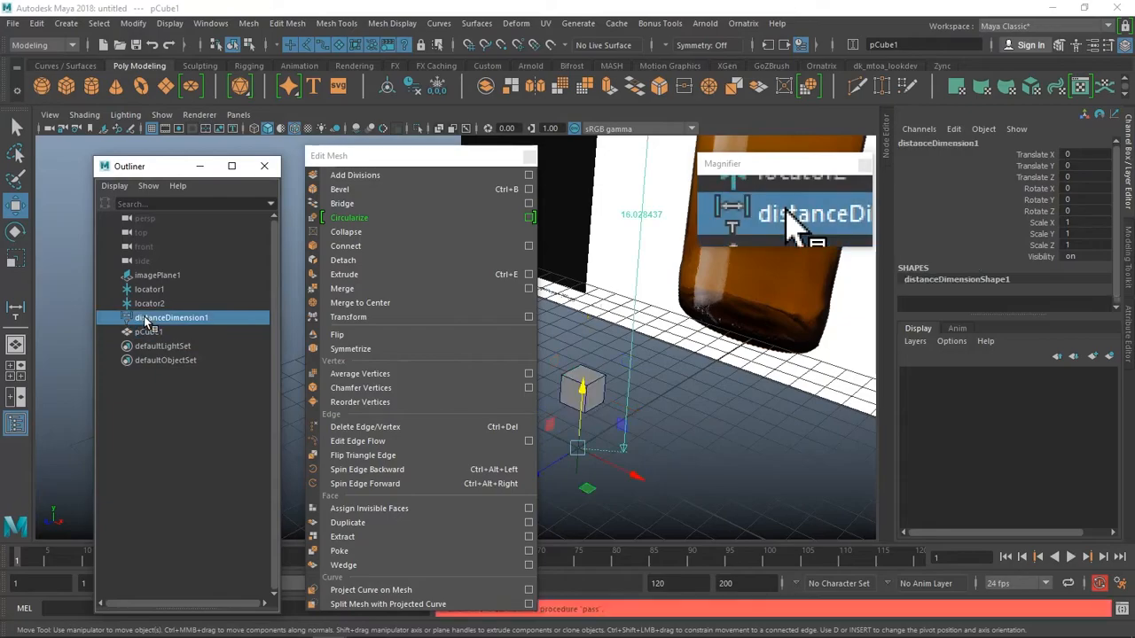
{"action": "left_click", "coordinate": [155, 290], "text": "shift"}
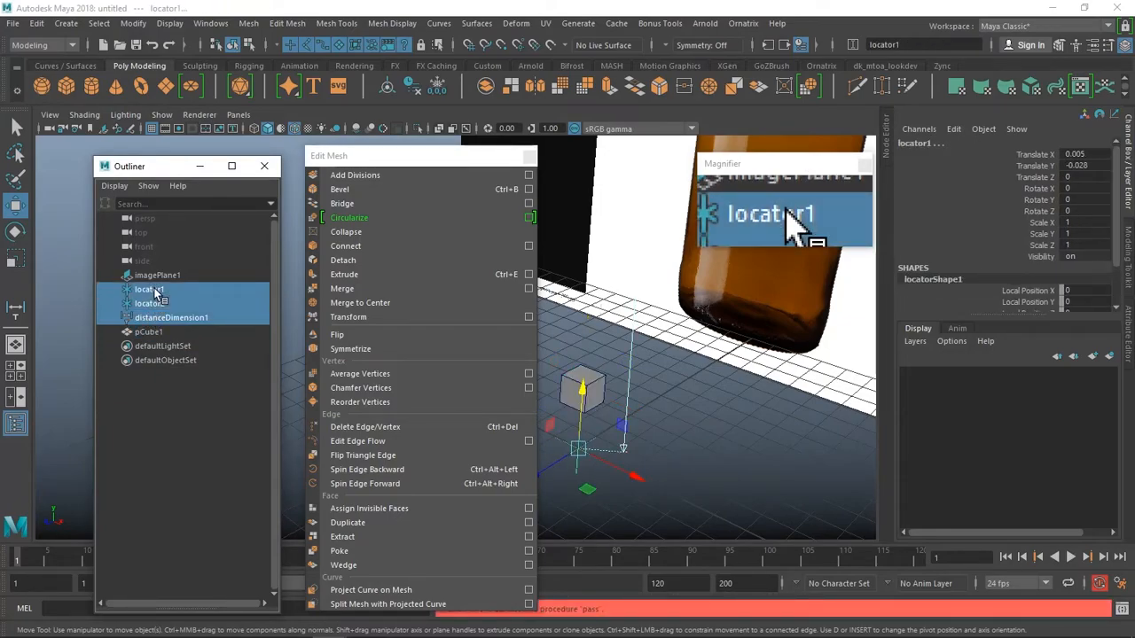
{"action": "key", "text": "ctrl+g"}
Rename the new measurement group as regla, hide it and put the Outliner away.
{"action": "double_click", "coordinate": [142, 305]}
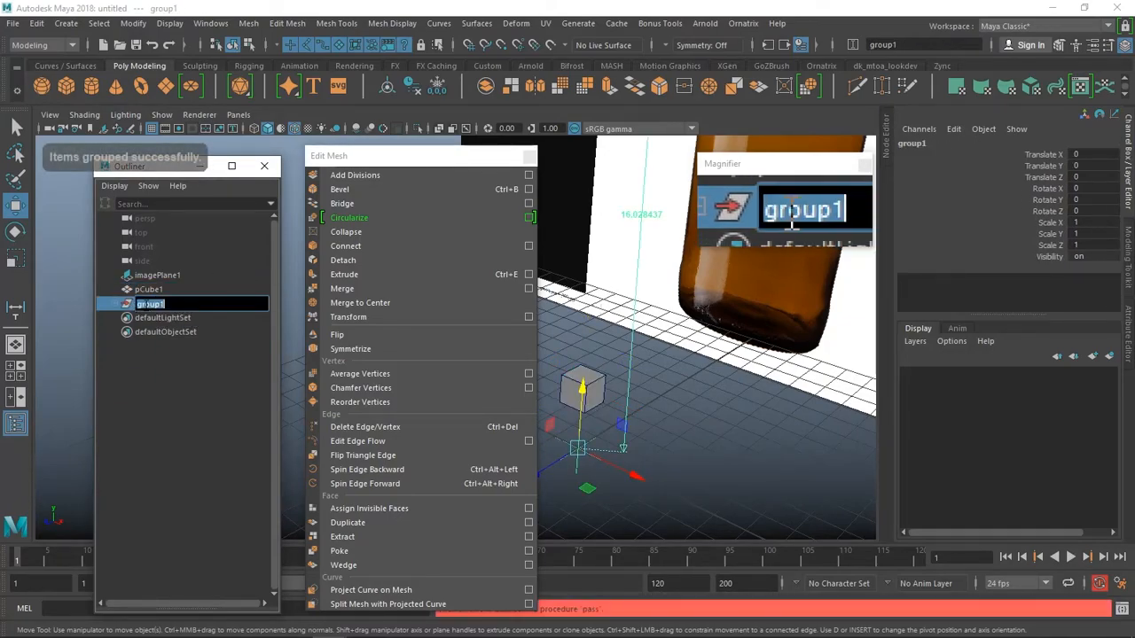
{"action": "type", "text": "regla"}
{"action": "key", "text": "Return"}
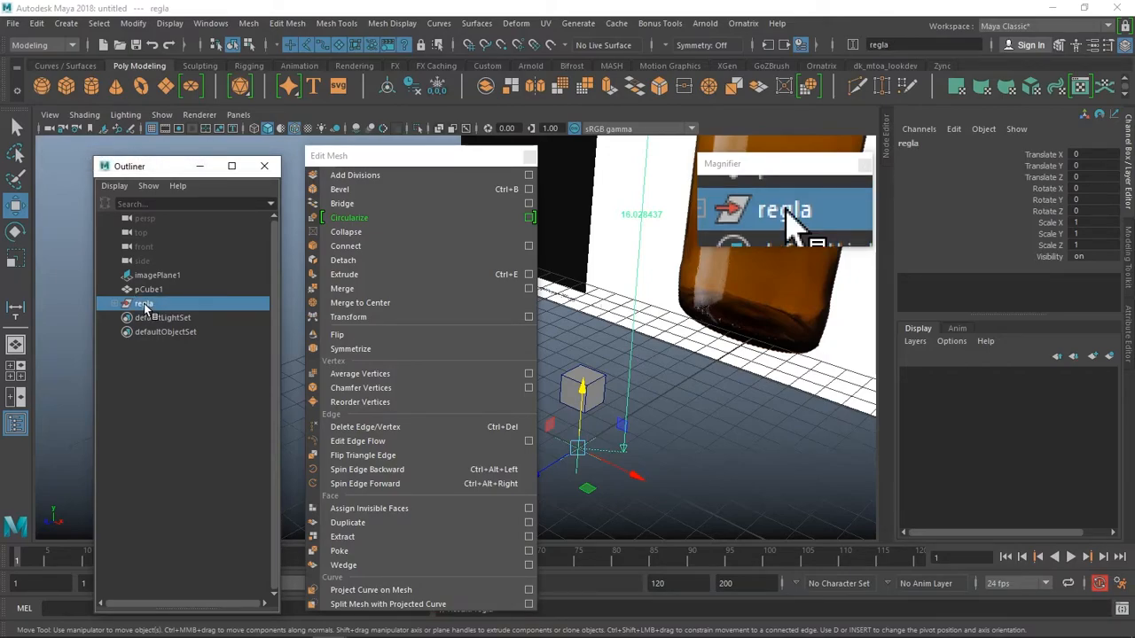
{"action": "key", "text": "ctrl+h"}
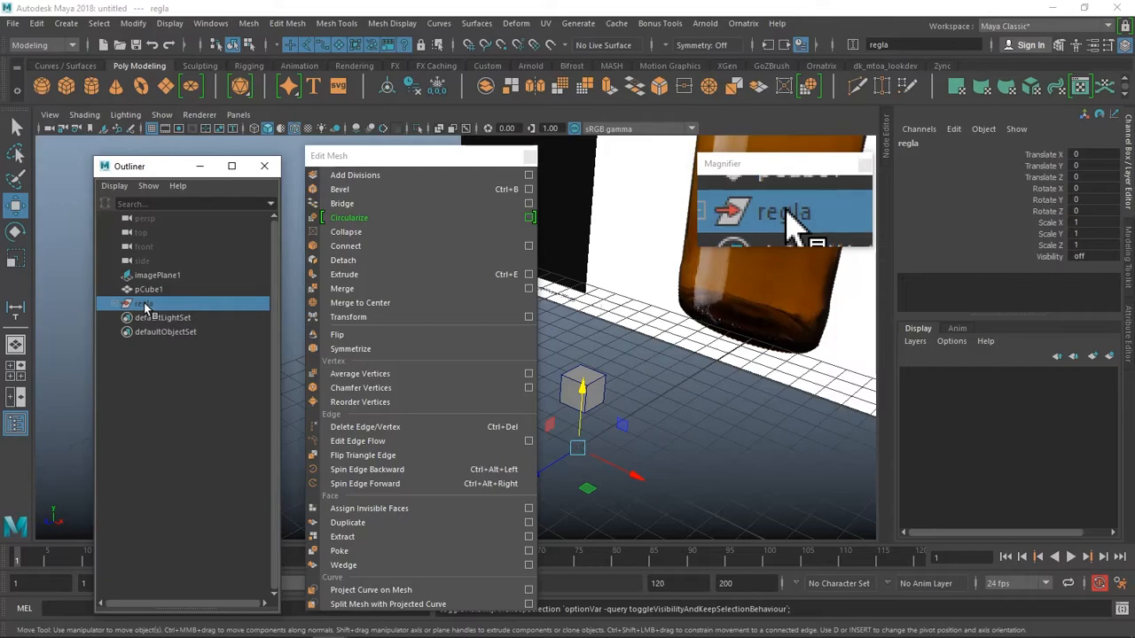
{"action": "left_click", "coordinate": [200, 171]}
Move the Edit Mesh window aside and select the cube, framing it closely in the perspective view.
{"action": "left_click_drag", "start_coordinate": [354, 155], "coordinate": [165, 95]}
{"action": "scroll", "coordinate": [609, 432], "scroll_direction": "up", "scroll_amount": 4}
{"action": "left_click", "coordinate": [660, 398]}
{"action": "left_click_drag", "start_coordinate": [660, 398], "coordinate": [699, 395], "text": "alt"}
{"action": "scroll", "coordinate": [643, 394], "scroll_direction": "up", "scroll_amount": 4}
{"action": "scroll", "coordinate": [699, 395], "scroll_direction": "up", "scroll_amount": 4}
{"action": "left_click_drag", "start_coordinate": [634, 379], "coordinate": [655, 383], "text": "alt"}
{"action": "middle_click_drag", "start_coordinate": [654, 384], "coordinate": [734, 377], "text": "alt"}
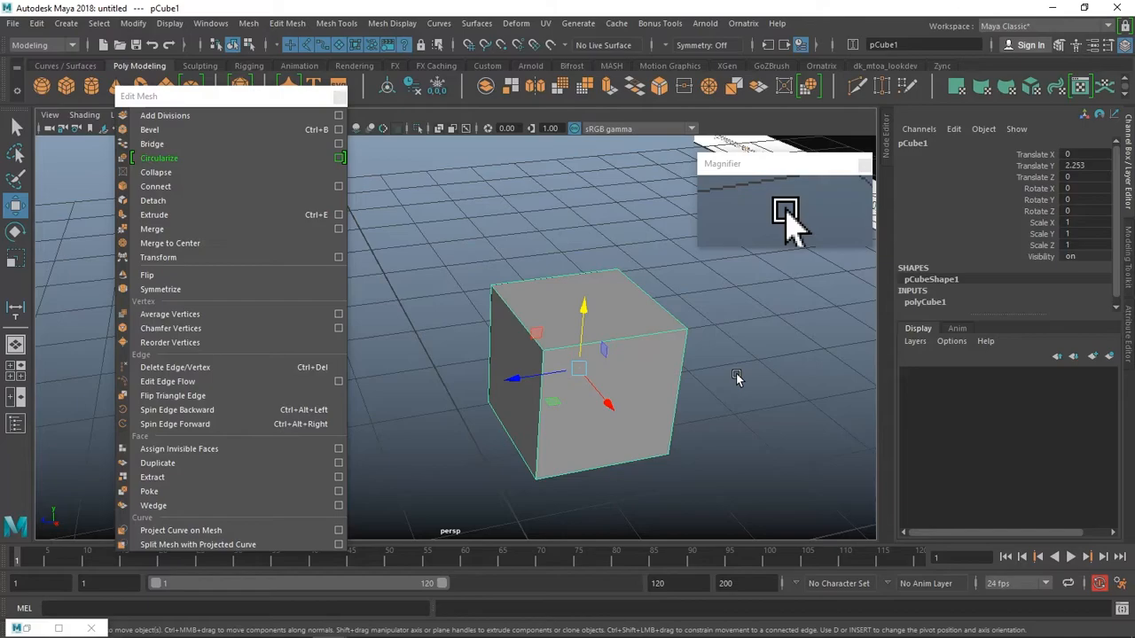
Try changing the cube's Subdivisions Width, Height and Depth in its polyCube1 inputs, and undo the changes.
{"action": "left_click", "coordinate": [932, 296]}
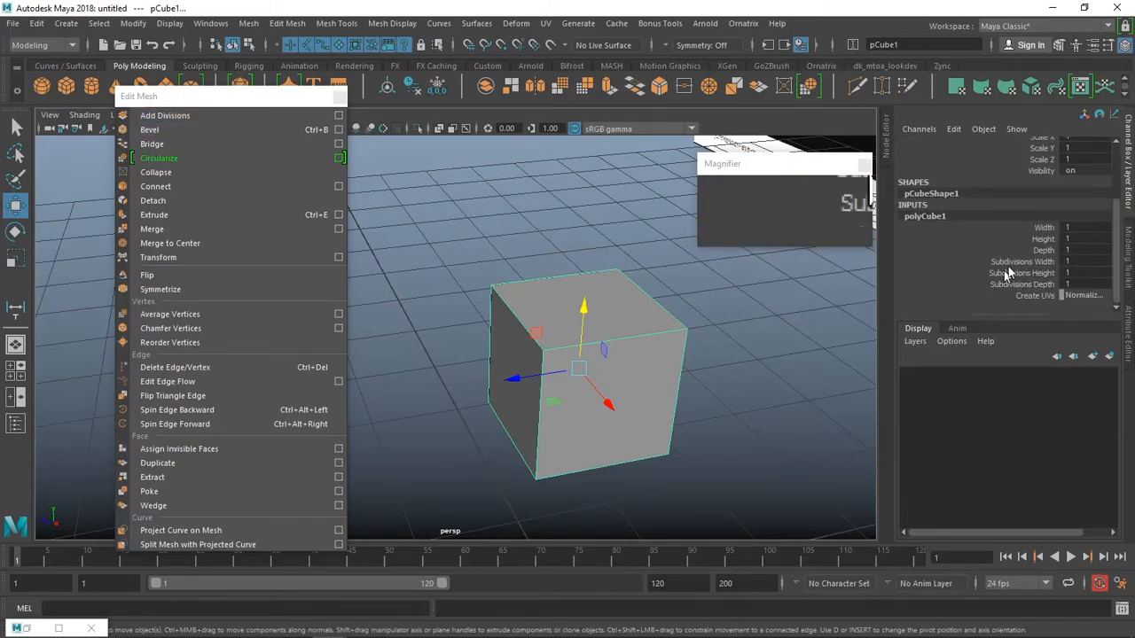
{"action": "middle_click_drag", "start_coordinate": [1070, 261], "coordinate": [1080, 284]}
{"action": "key", "text": "ctrl+z"}
{"action": "key", "text": "ctrl+z"}
{"action": "key", "text": "ctrl+z"}
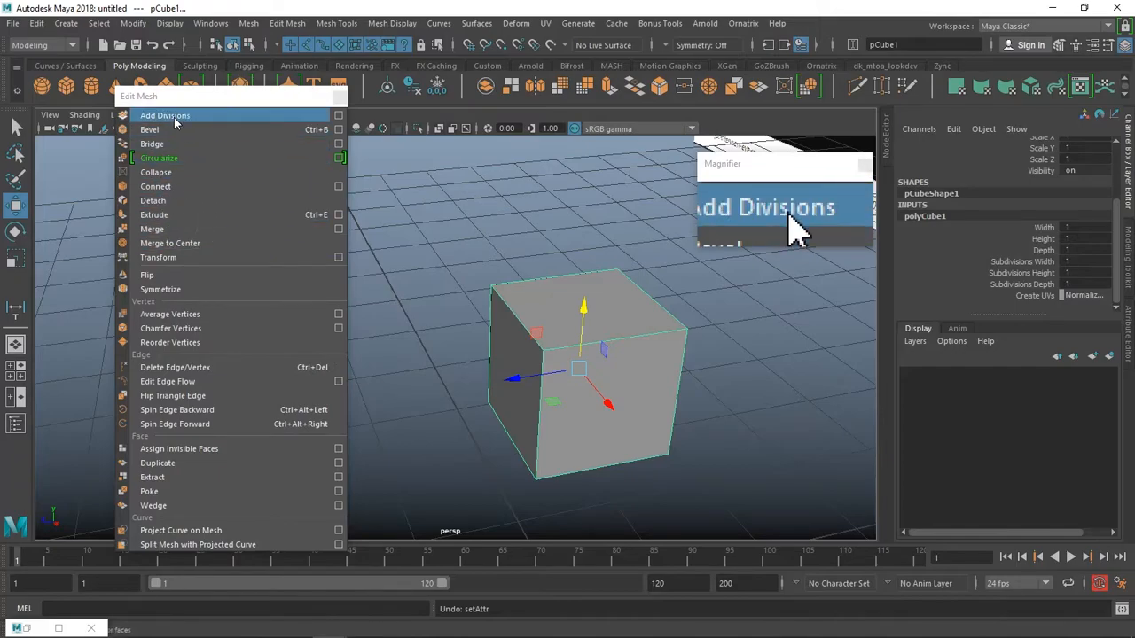
Apply Add Divisions to the cube and set Divisions to 2.
{"action": "left_click", "coordinate": [147, 117]}
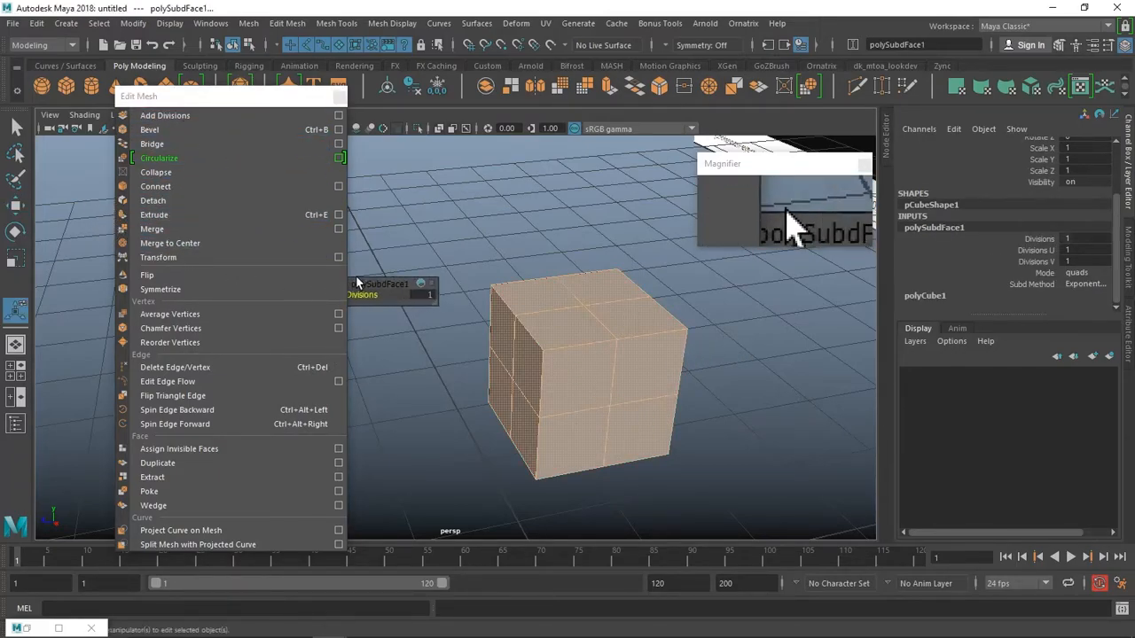
{"action": "left_click_drag", "start_coordinate": [479, 296], "coordinate": [552, 329], "text": "alt"}
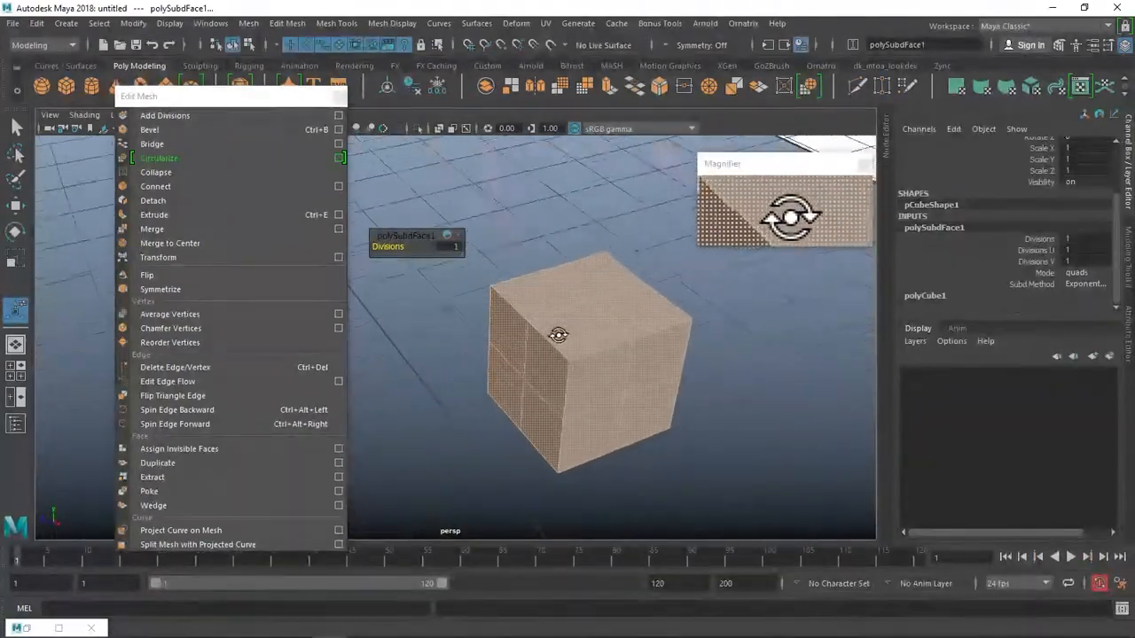
{"action": "left_click_drag", "start_coordinate": [387, 247], "coordinate": [393, 246]}
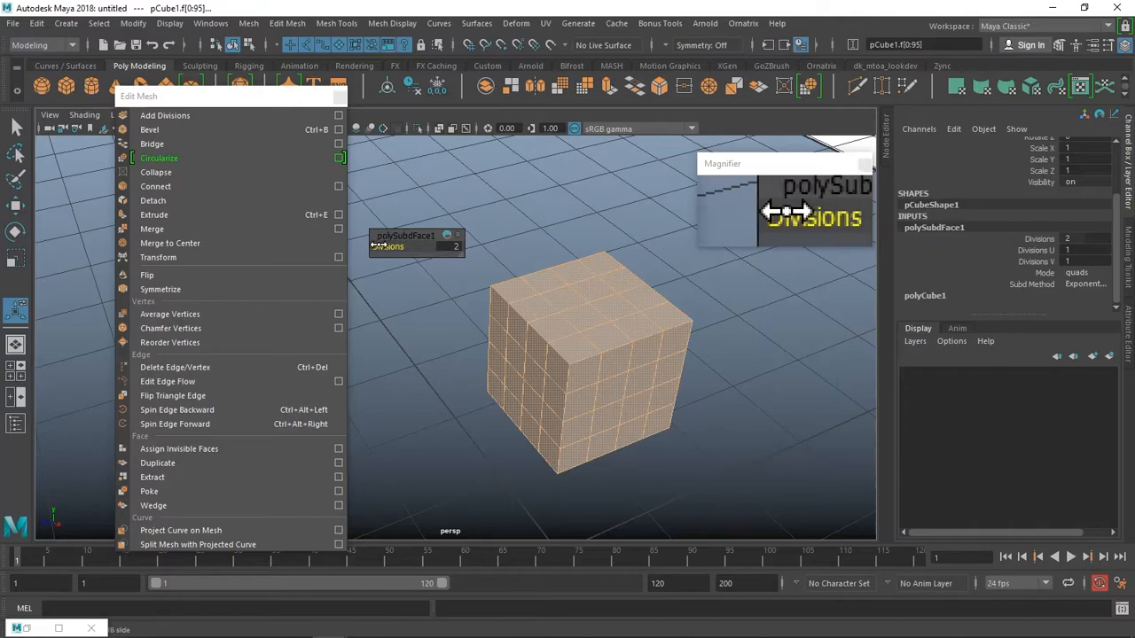
Try moving a vertex of the divided cube with the Move tool, and undo it.
{"action": "left_click", "coordinate": [802, 513]}
{"action": "left_click", "coordinate": [650, 420]}
{"action": "right_click_drag", "start_coordinate": [646, 248], "coordinate": [593, 283]}
{"action": "left_click_drag", "start_coordinate": [593, 284], "coordinate": [534, 322], "text": "alt"}
{"action": "key", "text": "w"}
{"action": "left_click_drag", "start_coordinate": [509, 268], "coordinate": [444, 208]}
{"action": "left_click_drag", "start_coordinate": [586, 307], "coordinate": [800, 362], "text": "alt"}
{"action": "key", "text": "ctrl+z"}
In face mode, select a block of faces on one side of the cube, and undo the selection.
{"action": "right_click_drag", "start_coordinate": [608, 253], "coordinate": [608, 271]}
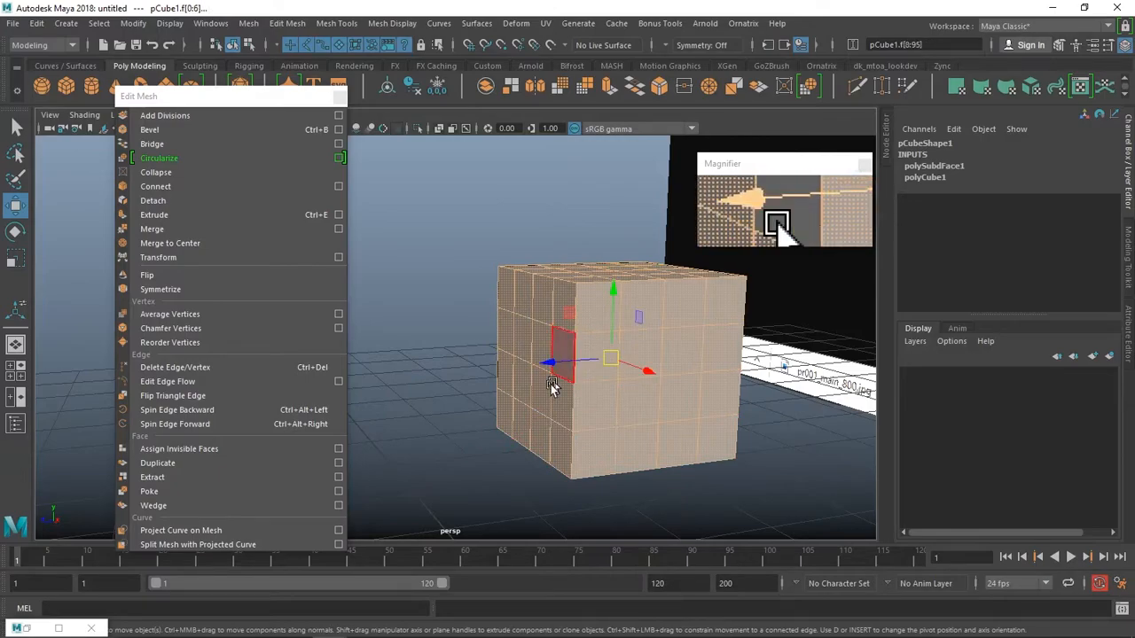
{"action": "left_click", "coordinate": [487, 350]}
{"action": "mouse_move", "coordinate": [550, 297]}
{"action": "left_mouse_down"}
{"action": "mouse_move", "coordinate": [557, 317]}
{"action": "mouse_move", "coordinate": [573, 317]}
{"action": "mouse_move", "coordinate": [514, 393]}
{"action": "mouse_move", "coordinate": [406, 368]}
{"action": "mouse_move", "coordinate": [417, 398]}
{"action": "mouse_move", "coordinate": [710, 350]}
{"action": "left_mouse_up"}
{"action": "left_click_drag", "start_coordinate": [664, 392], "coordinate": [565, 422], "text": "alt"}
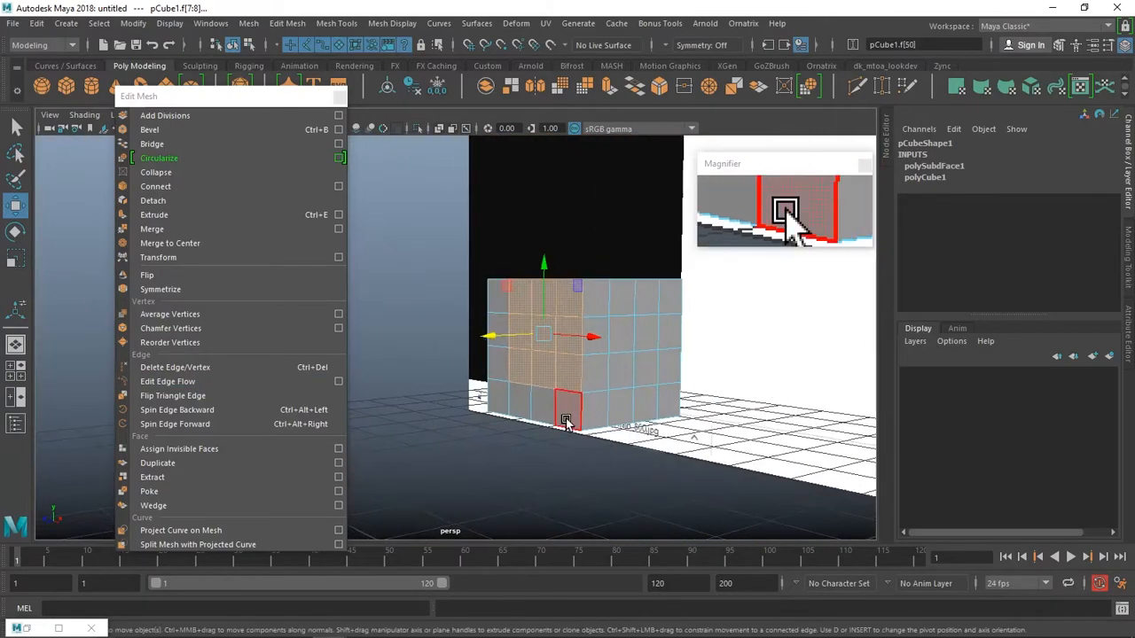
{"action": "key", "text": "ctrl+z"}
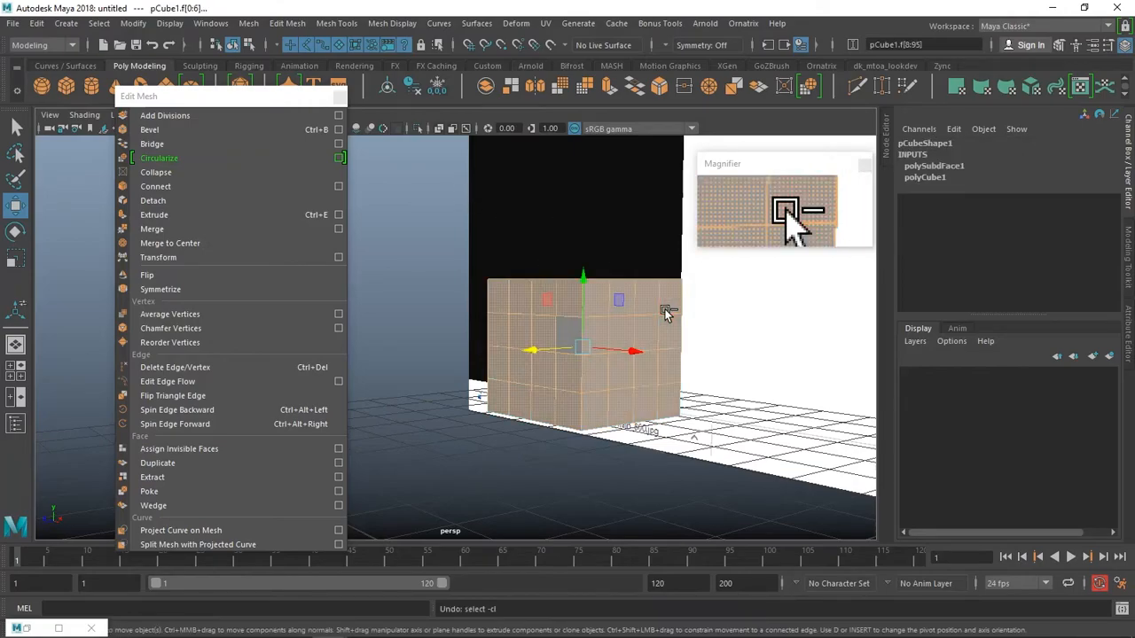
Clear the selection and, in edge mode, select the row of edges along one top border of the cube.
{"action": "left_click", "coordinate": [618, 401]}
{"action": "left_click_drag", "start_coordinate": [539, 526], "coordinate": [497, 417], "text": "alt"}
{"action": "right_click_drag", "start_coordinate": [576, 233], "coordinate": [577, 193]}
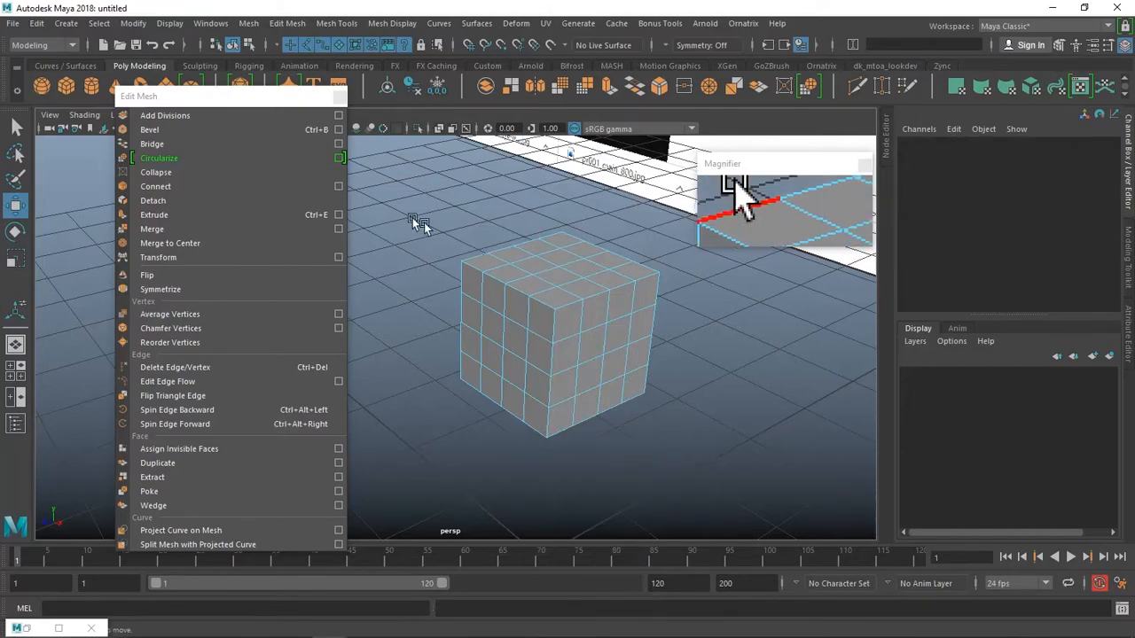
{"action": "left_click", "coordinate": [577, 308]}
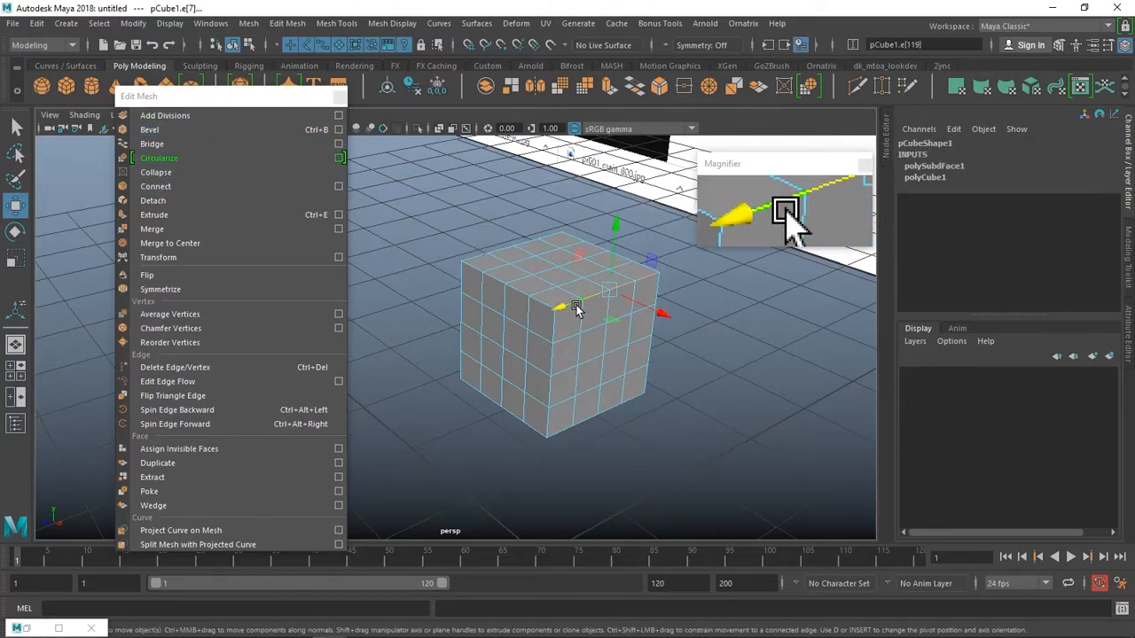
{"action": "scroll", "coordinate": [580, 362], "scroll_direction": "up", "scroll_amount": 2}
Return to object mode, apply Bevel to the whole cube and move the Edit Mesh window clear of it.
{"action": "right_click_drag", "start_coordinate": [550, 288], "coordinate": [612, 202]}
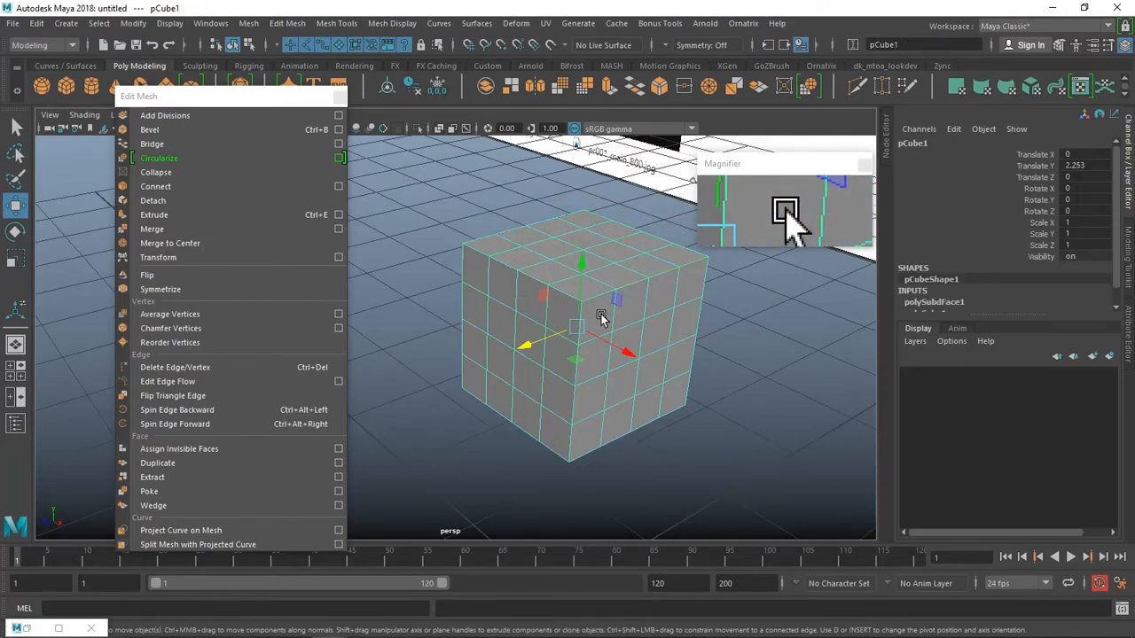
{"action": "left_click", "coordinate": [173, 132]}
{"action": "left_click_drag", "start_coordinate": [625, 311], "coordinate": [620, 267], "text": "alt"}
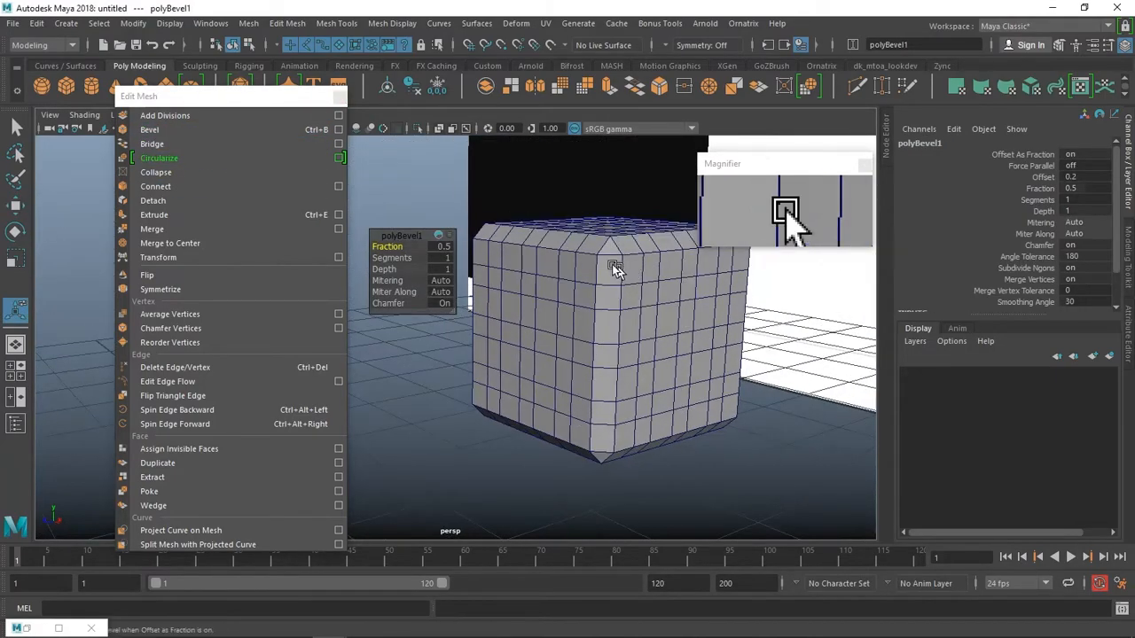
{"action": "left_click_drag", "start_coordinate": [296, 101], "coordinate": [221, 173]}
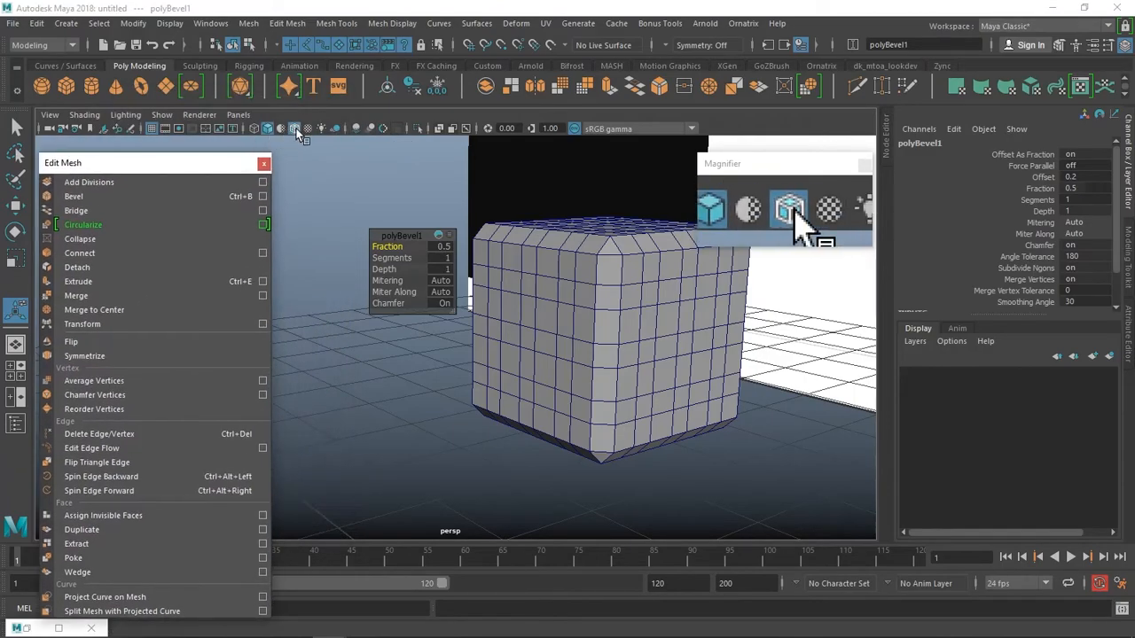
Set the bevel Fraction to 0.4 and examine the bevelled corners with wireframe on shaded off and on.
{"action": "left_click", "coordinate": [737, 319]}
{"action": "left_click_drag", "start_coordinate": [737, 319], "coordinate": [388, 245], "text": "alt"}
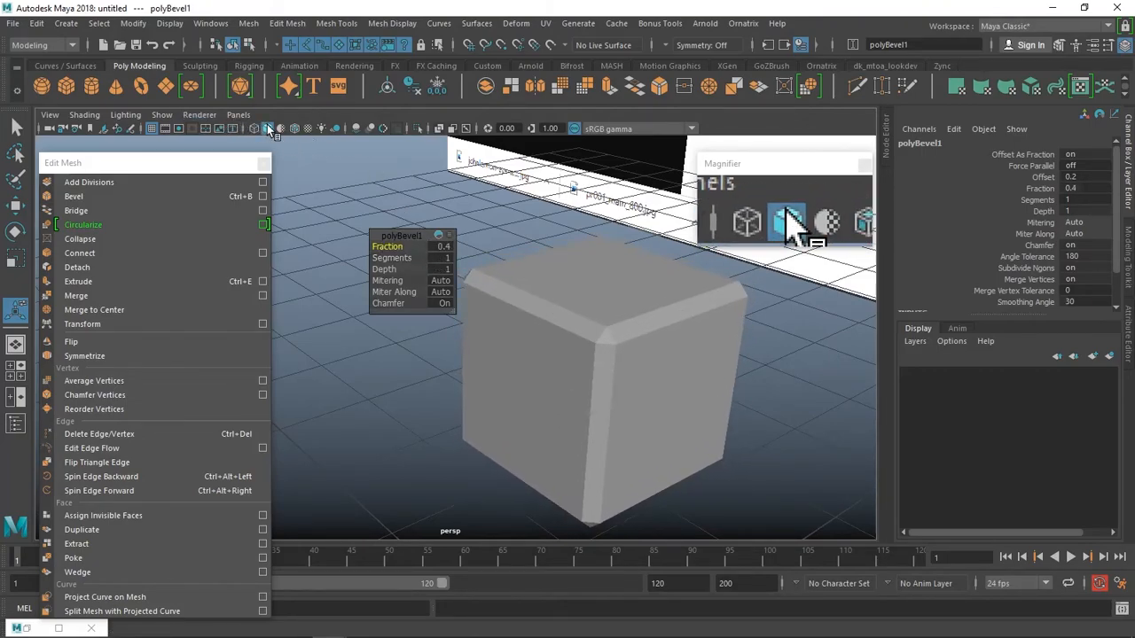
{"action": "left_click", "coordinate": [293, 128]}
{"action": "scroll", "coordinate": [700, 373], "scroll_direction": "up", "scroll_amount": 3}
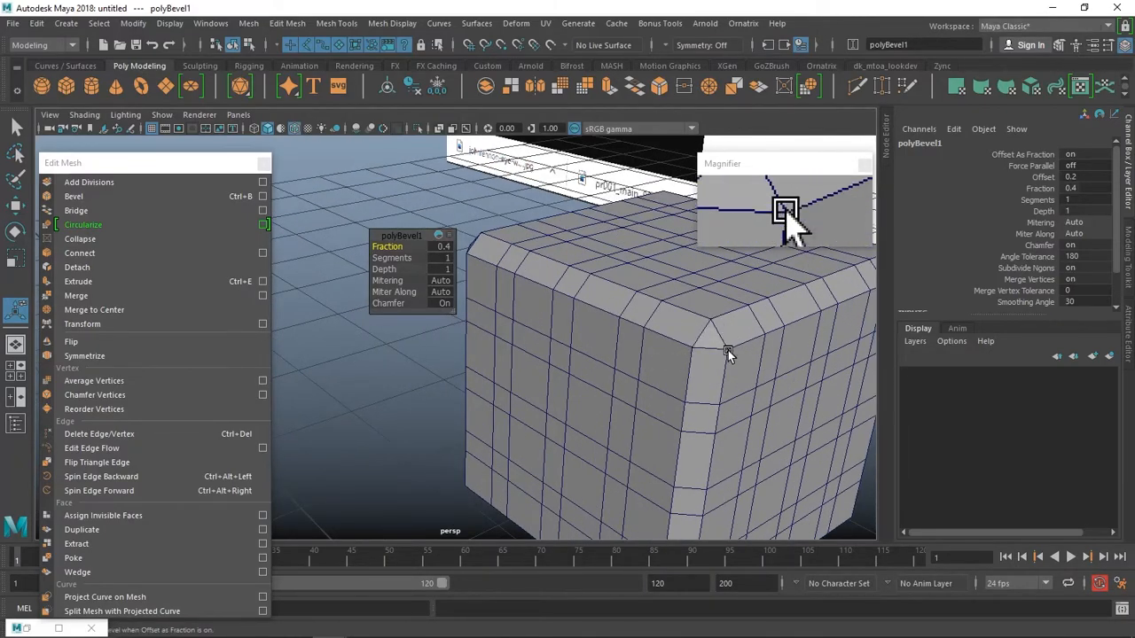
{"action": "left_click_drag", "start_coordinate": [701, 348], "coordinate": [743, 398], "text": "alt"}
Set the bevel Fraction to 0.2 and Segments to 2.
{"action": "left_click_drag", "start_coordinate": [390, 244], "coordinate": [387, 248]}
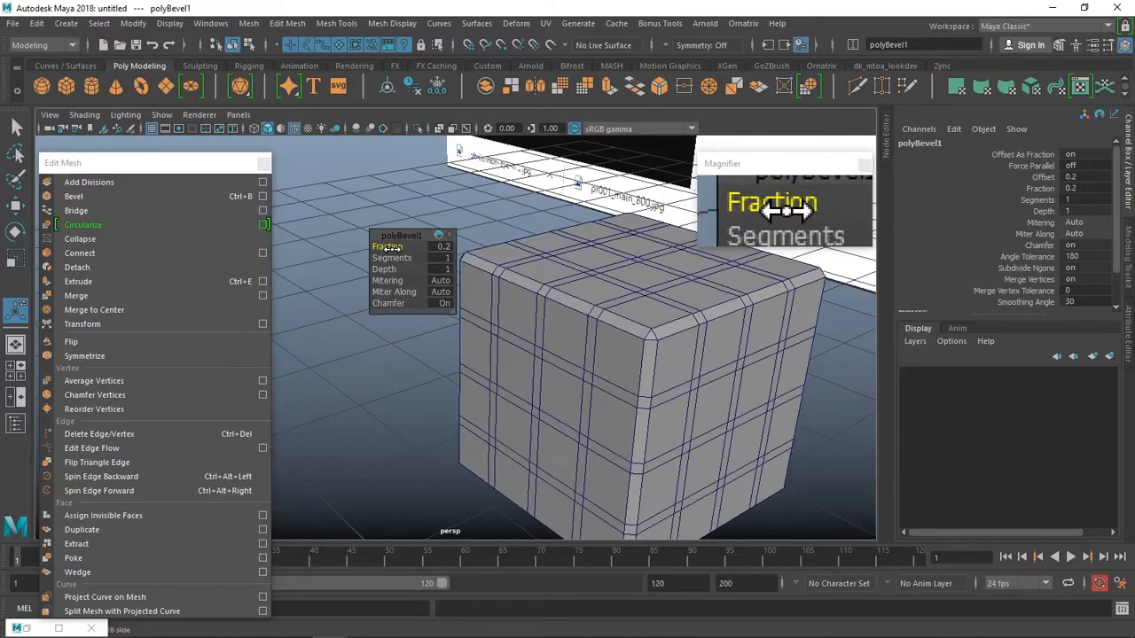
{"action": "left_click_drag", "start_coordinate": [699, 362], "coordinate": [542, 297], "text": "alt"}
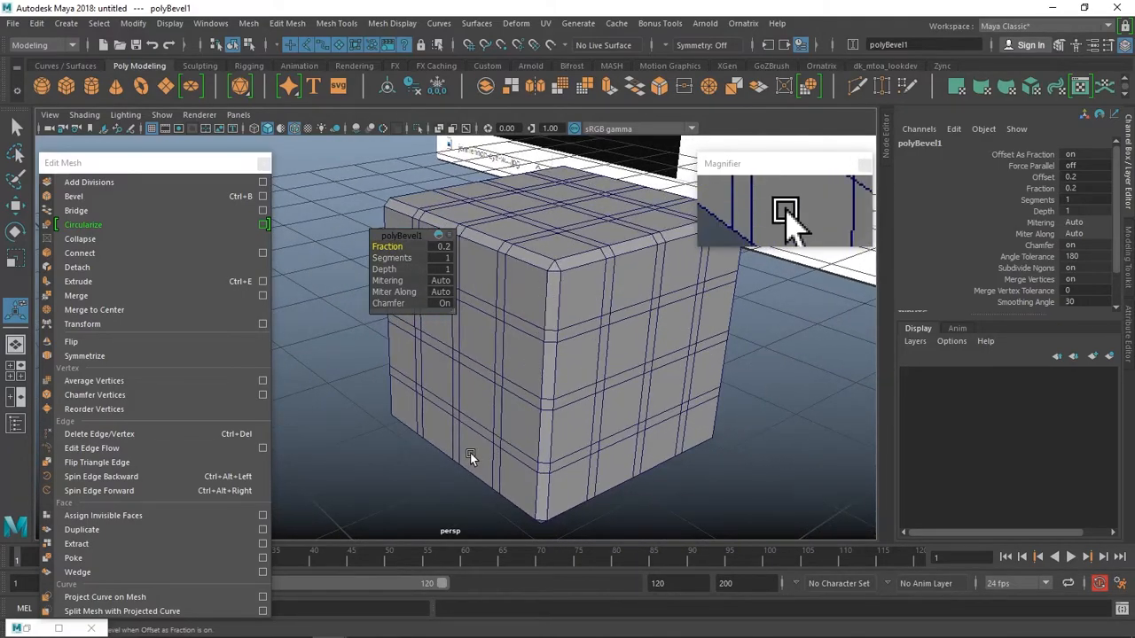
{"action": "left_click_drag", "start_coordinate": [403, 235], "coordinate": [342, 211]}
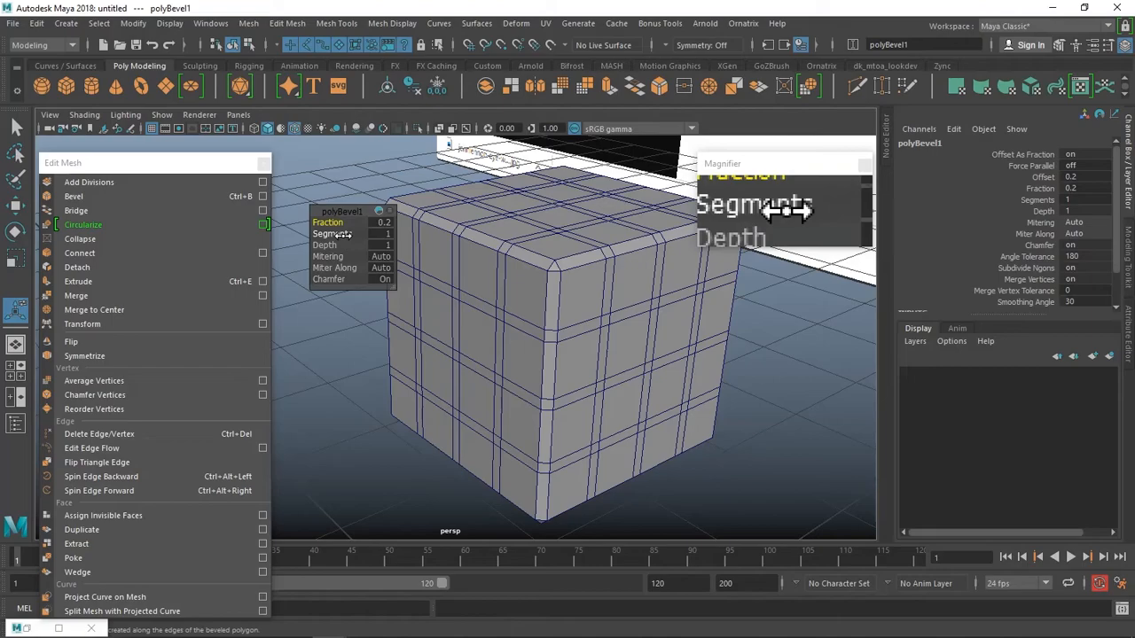
{"action": "left_click_drag", "start_coordinate": [316, 222], "coordinate": [339, 237]}
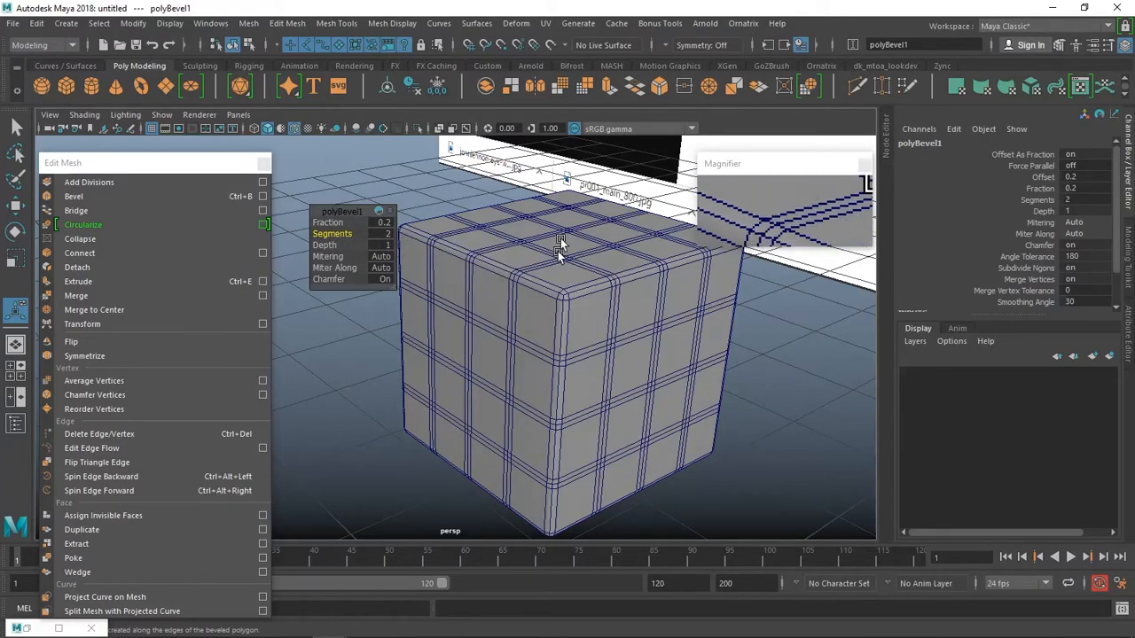
Turn off wireframe on shaded, set the bevel Segments to 1 and try changing the Depth.
{"action": "left_click", "coordinate": [293, 127]}
{"action": "scroll", "coordinate": [529, 269], "scroll_direction": "up", "scroll_amount": 5}
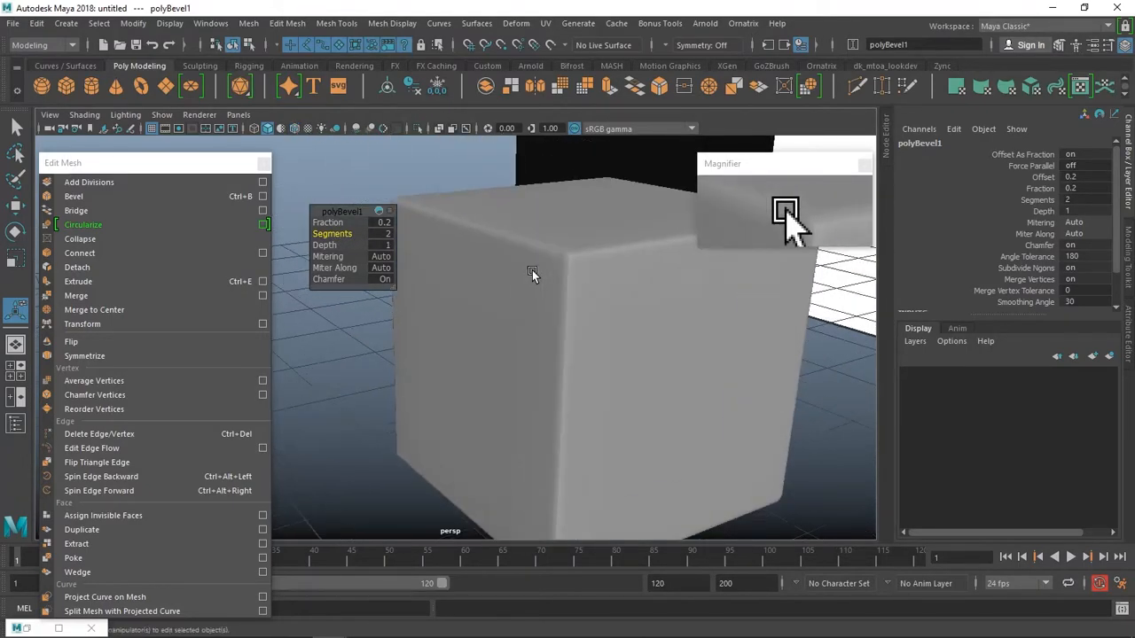
{"action": "mouse_move", "coordinate": [335, 234]}
{"action": "left_mouse_down"}
{"action": "mouse_move", "coordinate": [322, 234]}
{"action": "mouse_move", "coordinate": [361, 242]}
{"action": "mouse_move", "coordinate": [336, 240]}
{"action": "left_mouse_up"}
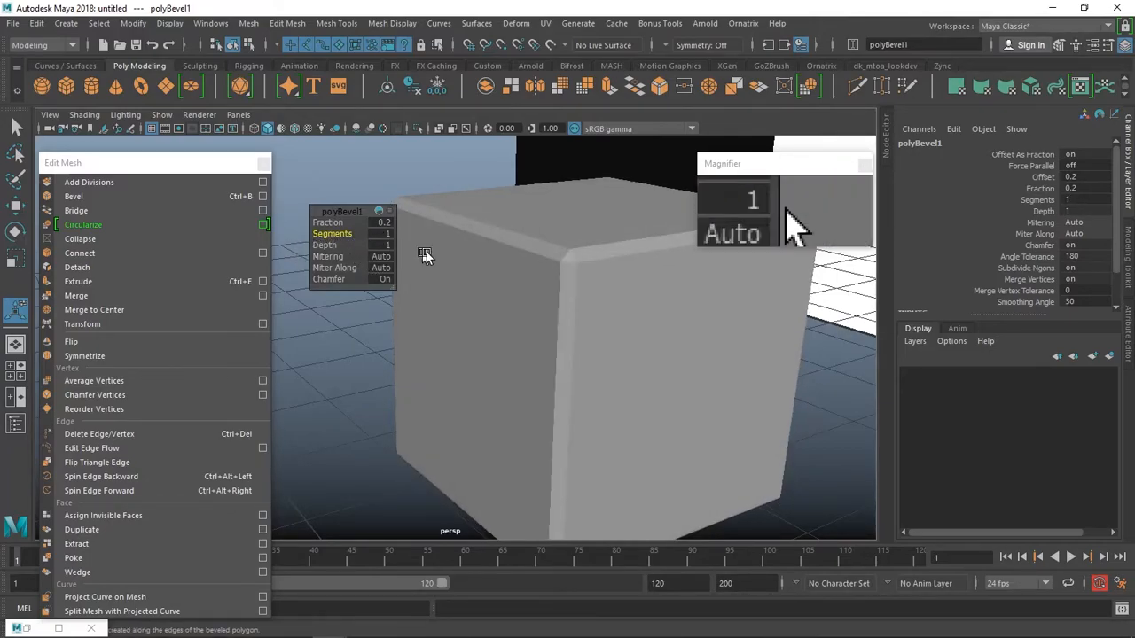
{"action": "left_click", "coordinate": [376, 214]}
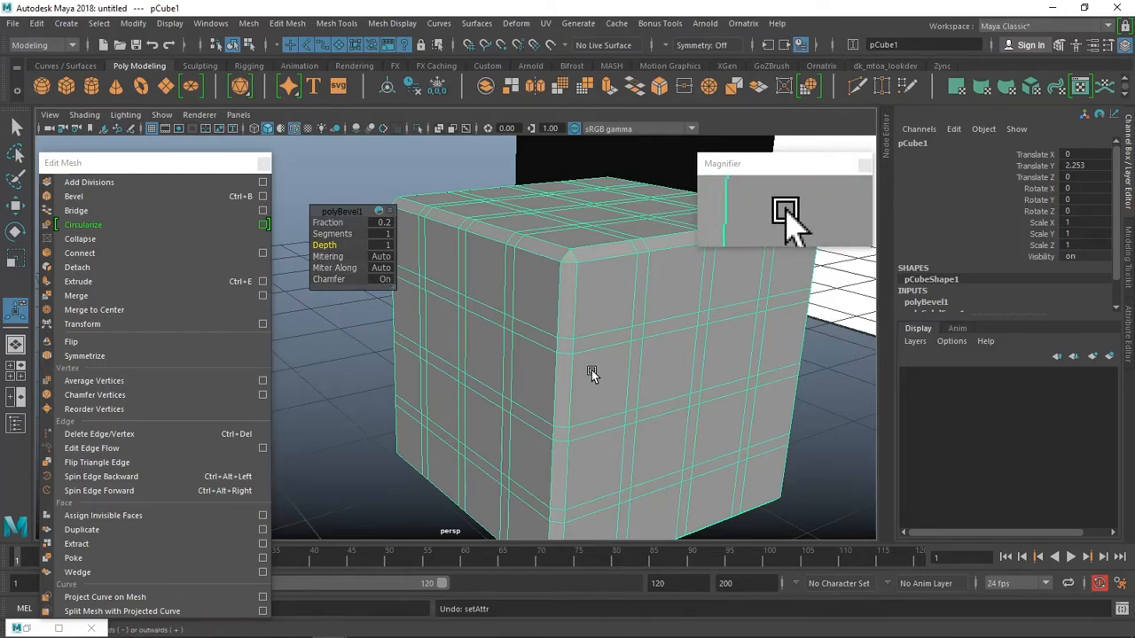
Undo the bevel on the subdivided cube.
{"action": "left_click_drag", "start_coordinate": [499, 263], "coordinate": [375, 266], "text": "alt"}
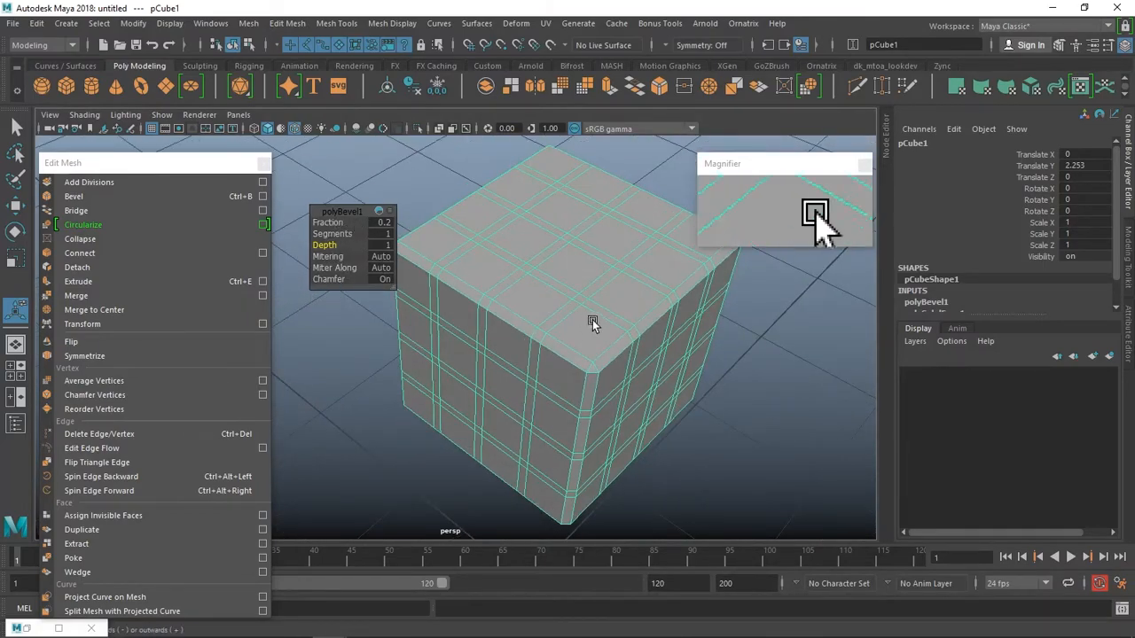
{"action": "key", "text": "ctrl+z"}
{"action": "key", "text": "ctrl+z"}
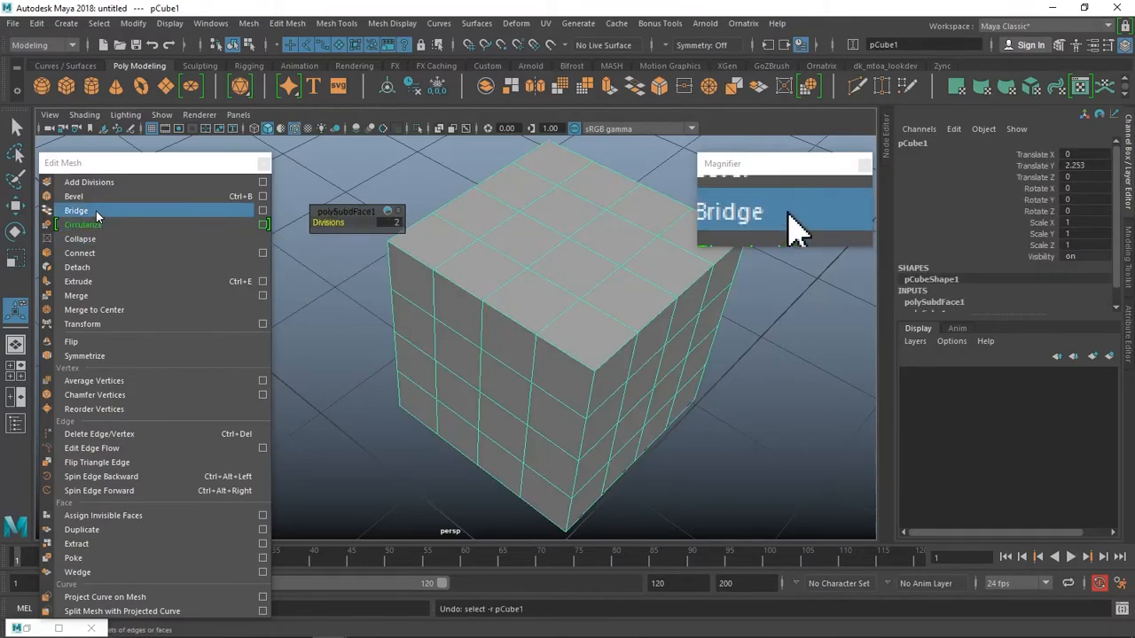
Create two new polygon cubes and move one of them along X to about -5.19.
{"action": "left_click_drag", "start_coordinate": [612, 265], "coordinate": [576, 271], "text": "alt"}
{"action": "right_click_drag", "start_coordinate": [577, 272], "coordinate": [530, 269], "text": "alt"}
{"action": "left_click_drag", "start_coordinate": [530, 269], "coordinate": [533, 438], "text": "alt"}
{"action": "scroll", "coordinate": [643, 394], "scroll_direction": "down", "scroll_amount": 10}
{"action": "key", "text": "w"}
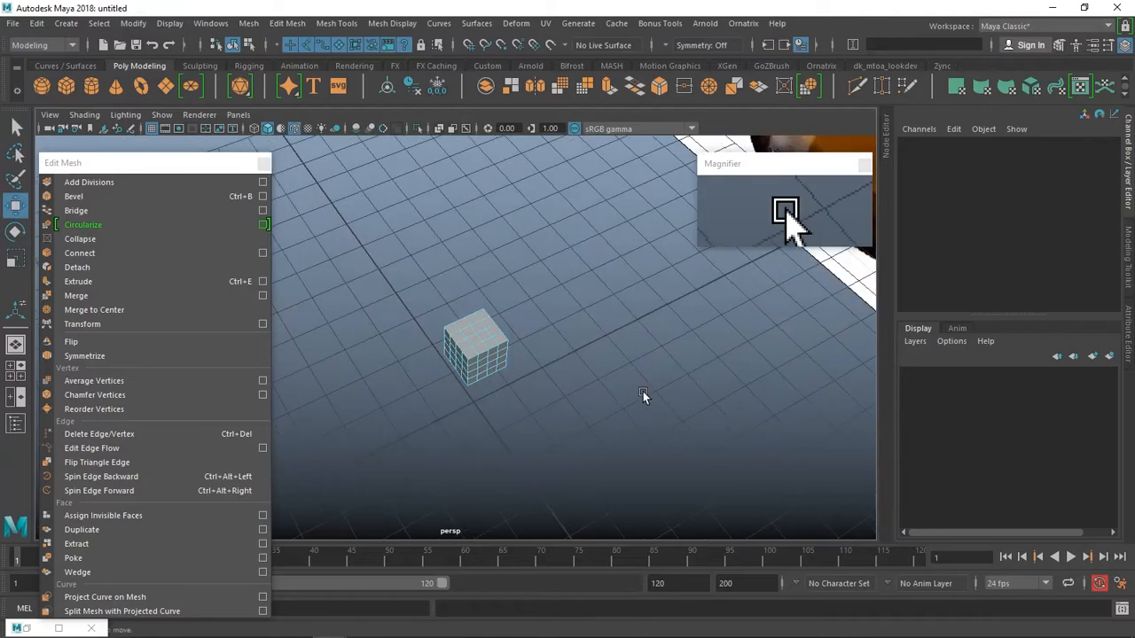
{"action": "left_click", "coordinate": [66, 80]}
{"action": "left_click_drag", "start_coordinate": [503, 442], "coordinate": [412, 296]}
Move the new cube still at the origin above the other one, to about -5.25 in X and 3.5 in Y.
{"action": "left_click", "coordinate": [475, 412]}
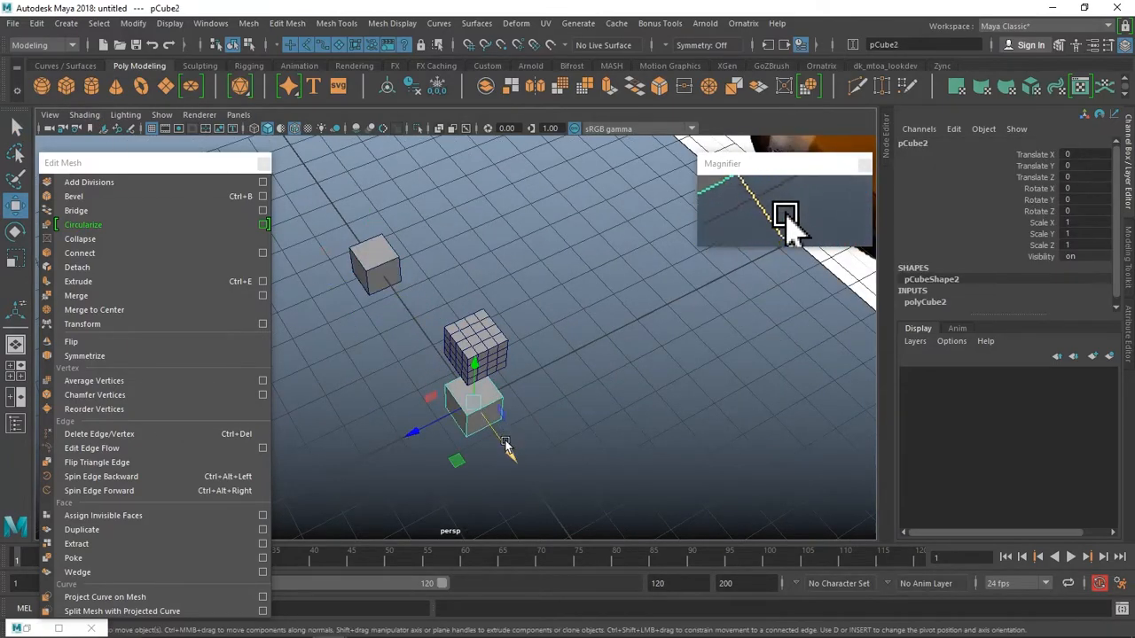
{"action": "left_click_drag", "start_coordinate": [507, 452], "coordinate": [387, 302]}
{"action": "left_click_drag", "start_coordinate": [368, 217], "coordinate": [367, 156]}
{"action": "scroll", "coordinate": [476, 273], "scroll_direction": "up", "scroll_amount": 10}
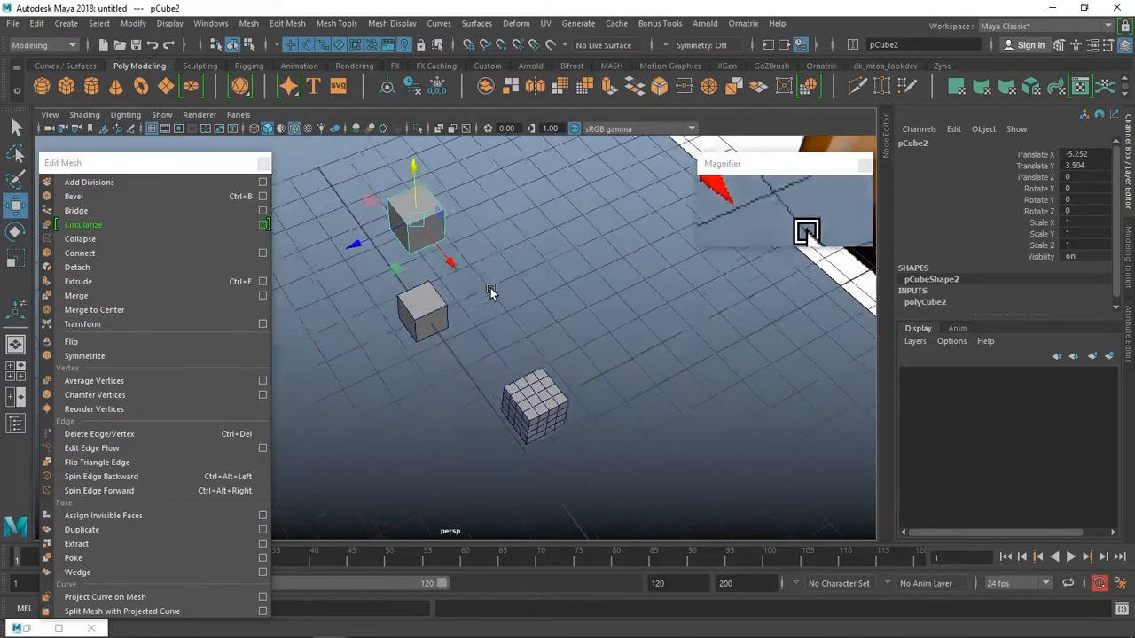
Try deleting the top face of the lower new cube in face mode, and undo the deletion.
{"action": "left_click", "coordinate": [429, 315]}
{"action": "right_click", "coordinate": [401, 233]}
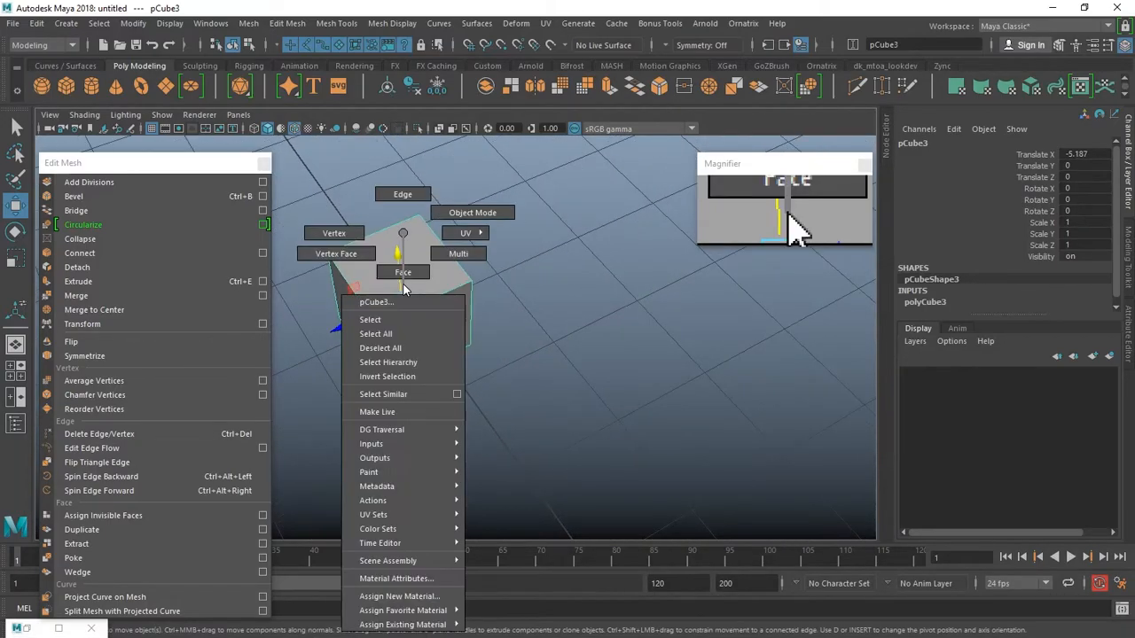
{"action": "left_click", "coordinate": [432, 258]}
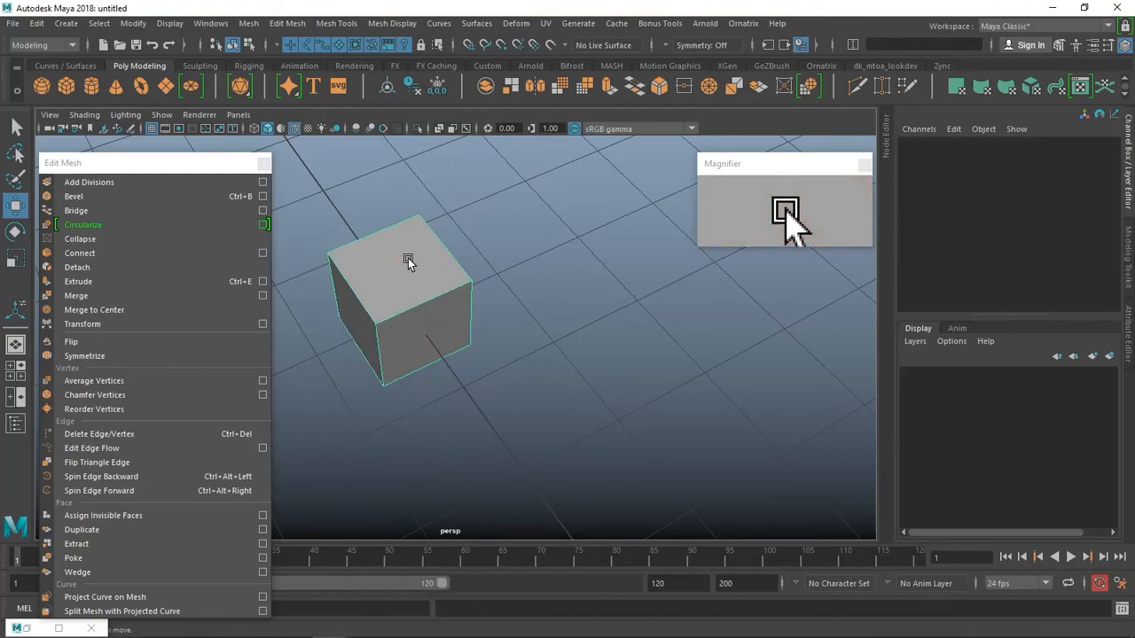
{"action": "left_click", "coordinate": [504, 334]}
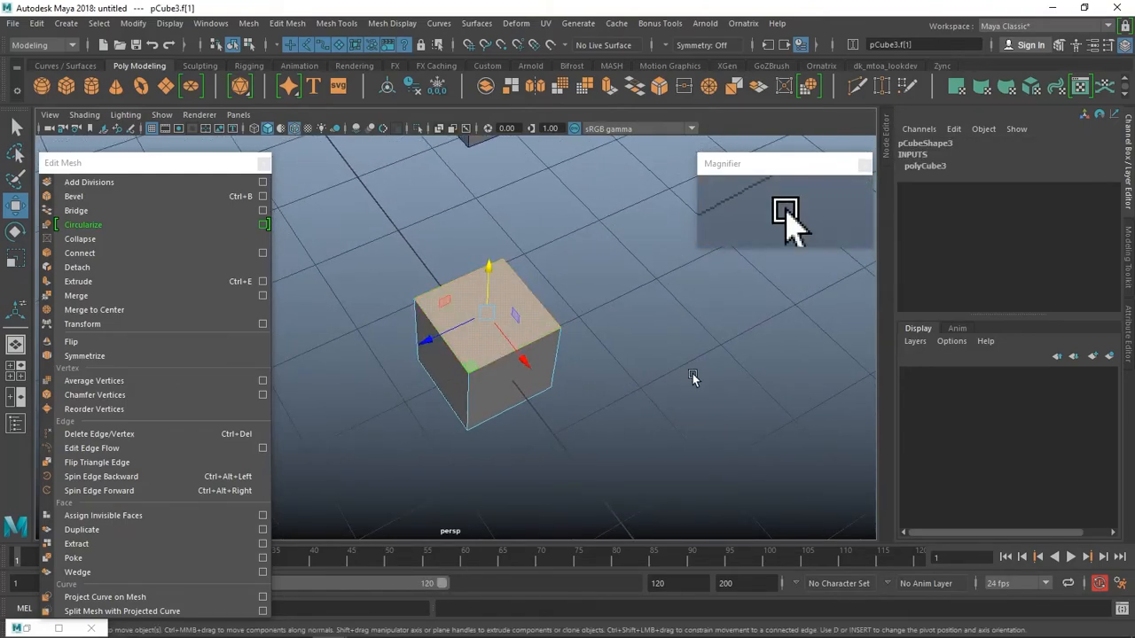
{"action": "scroll", "coordinate": [576, 353], "scroll_direction": "up", "scroll_amount": 2}
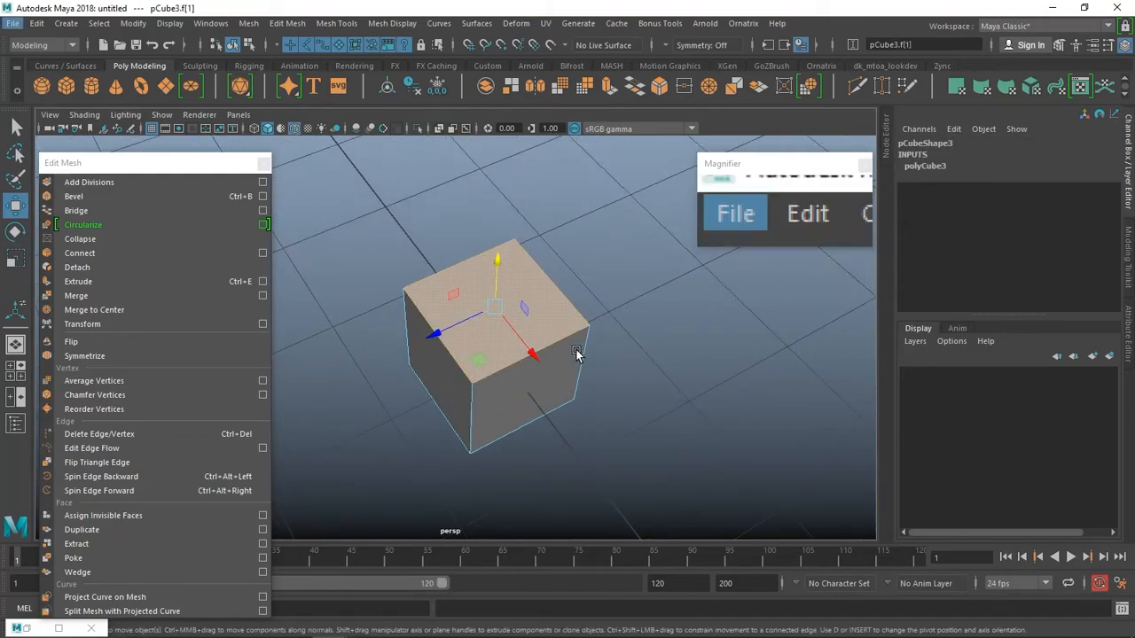
{"action": "scroll", "coordinate": [577, 351], "scroll_direction": "up", "scroll_amount": 3}
{"action": "scroll", "coordinate": [568, 350], "scroll_direction": "down", "scroll_amount": 3}
{"action": "left_click_drag", "start_coordinate": [567, 350], "coordinate": [604, 315], "text": "alt"}
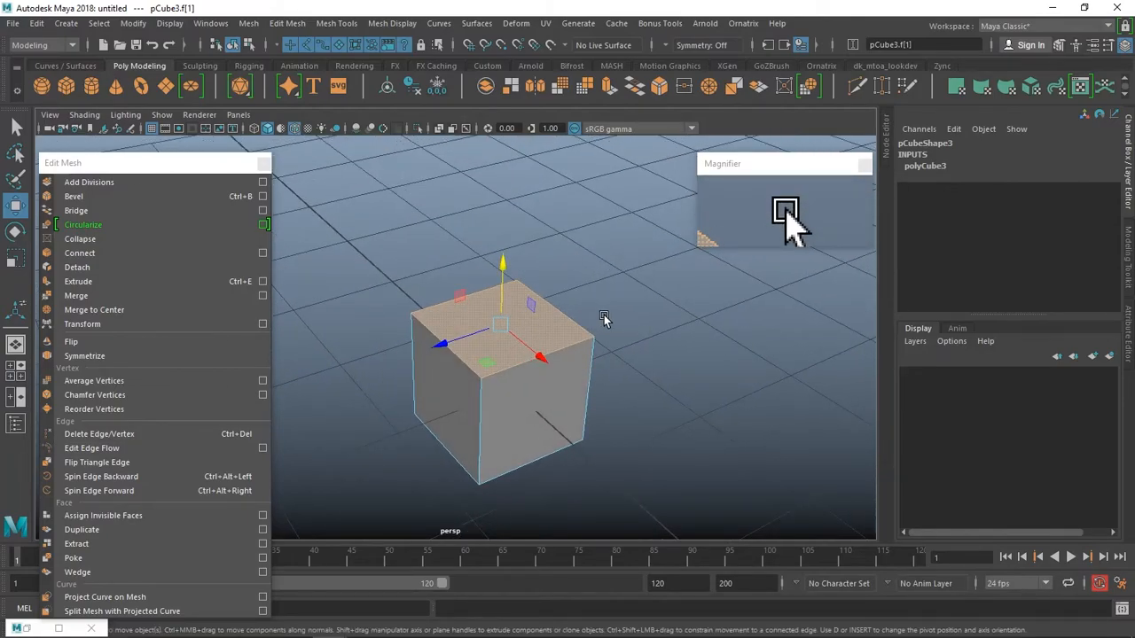
{"action": "key", "text": "Delete"}
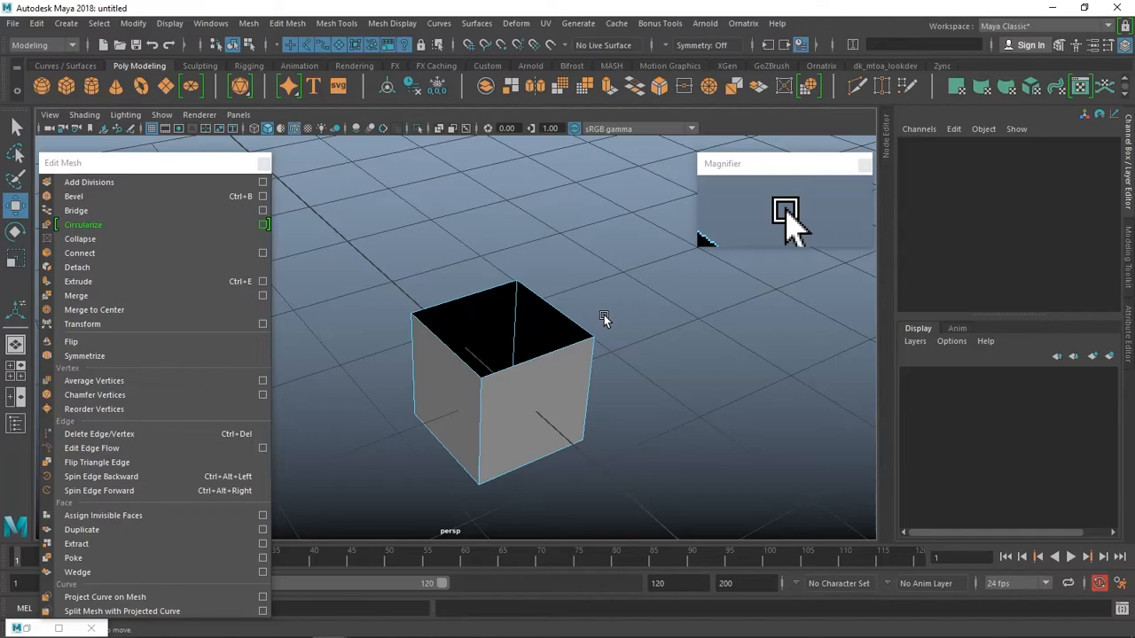
{"action": "key", "text": "ctrl+z"}
Switch the lower cube to vertex mode and select its top corner vertices.
{"action": "right_click_drag", "start_coordinate": [604, 315], "coordinate": [537, 232]}
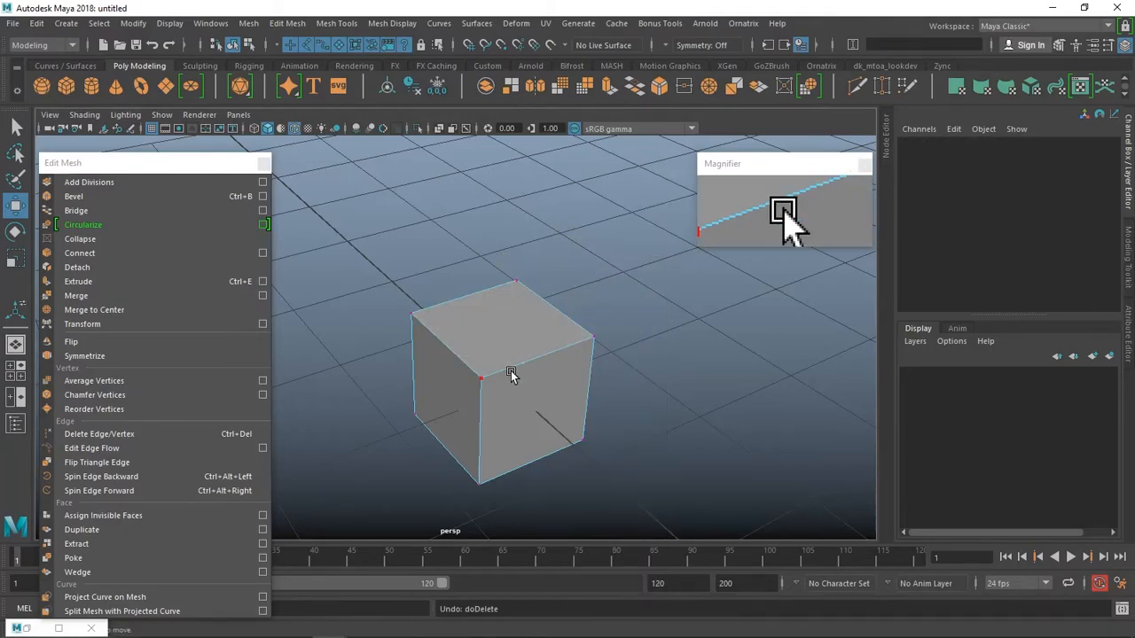
{"action": "left_click", "coordinate": [467, 366]}
{"action": "left_click_drag", "start_coordinate": [467, 366], "coordinate": [426, 322]}
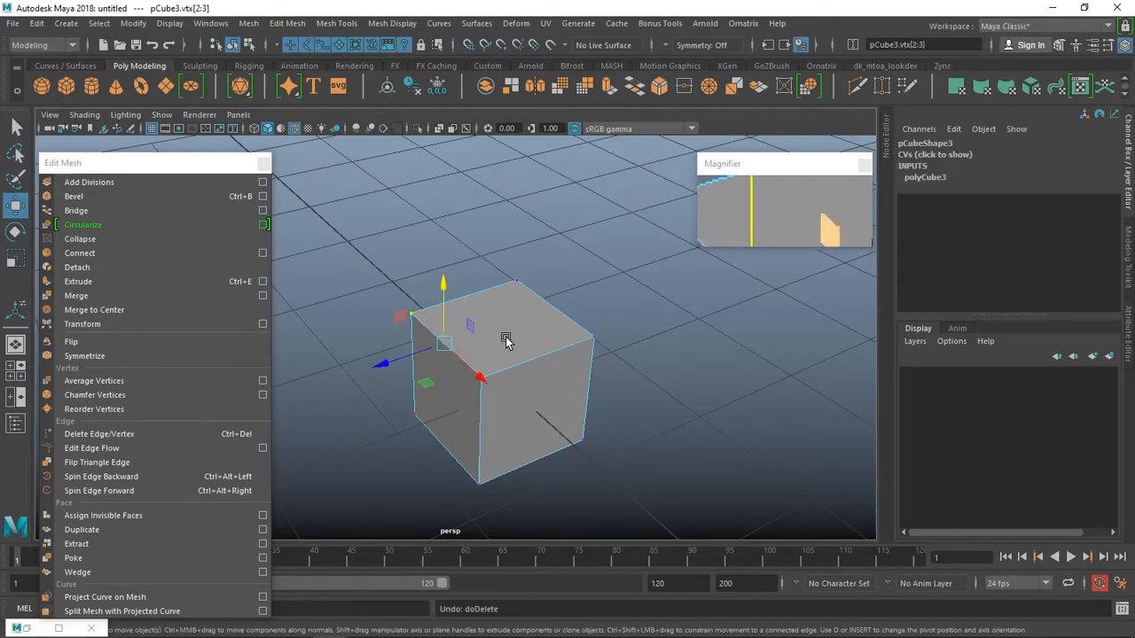
{"action": "left_click", "coordinate": [563, 326]}
{"action": "right_click", "coordinate": [473, 382], "text": "shift"}
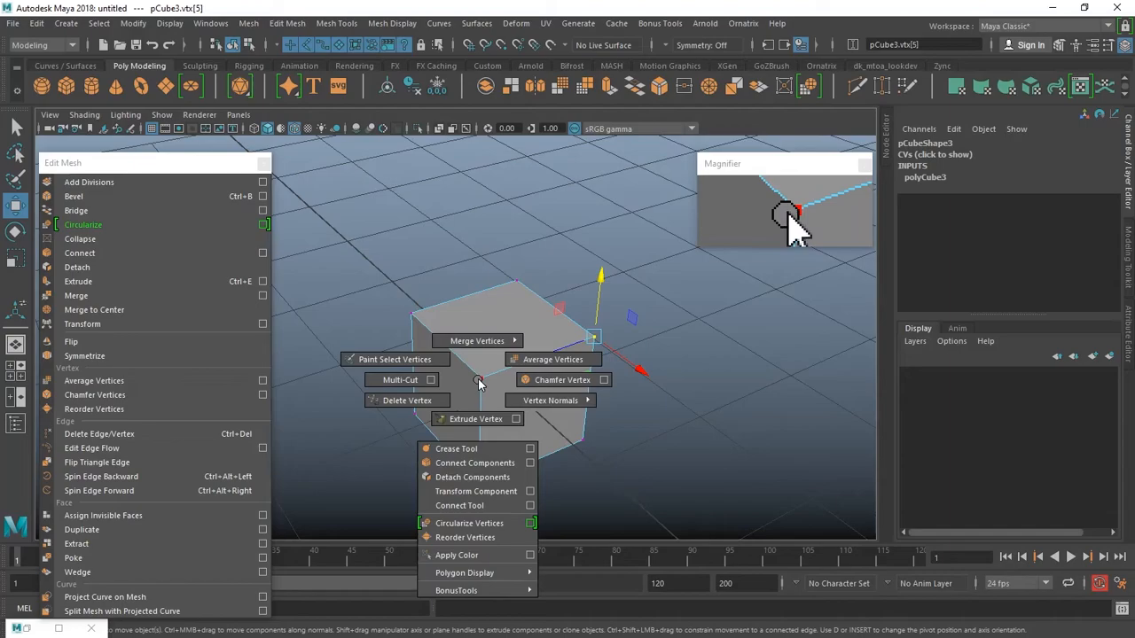
In edge mode, try deleting the front top edge of the lower cube, and undo the deletion.
{"action": "right_click_drag", "start_coordinate": [494, 233], "coordinate": [494, 199]}
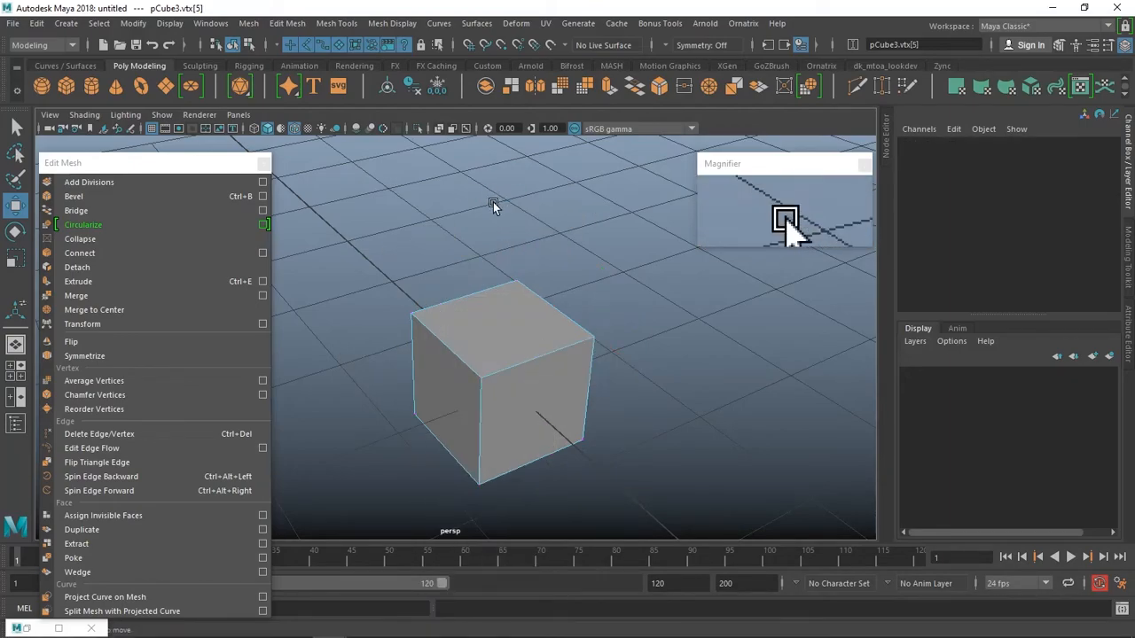
{"action": "left_click", "coordinate": [514, 358]}
{"action": "left_click_drag", "start_coordinate": [532, 350], "coordinate": [475, 324], "text": "alt"}
{"action": "mouse_move", "coordinate": [559, 347]}
{"action": "left_mouse_down", "text": "alt"}
{"action": "mouse_move", "coordinate": [418, 367]}
{"action": "mouse_move", "coordinate": [550, 364]}
{"action": "left_mouse_up", "text": "alt"}
{"action": "key", "text": "ctrl+z"}
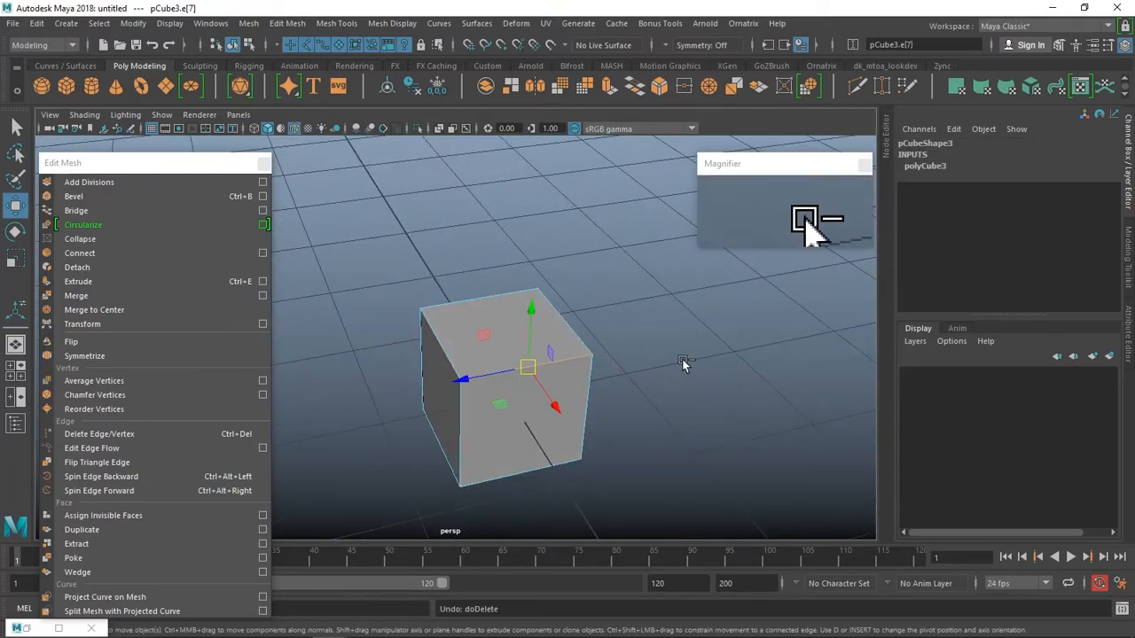
Switch the lower cube to face mode and delete its top face.
{"action": "right_click_drag", "start_coordinate": [686, 233], "coordinate": [661, 341]}
{"action": "key", "text": "ctrl+F11"}
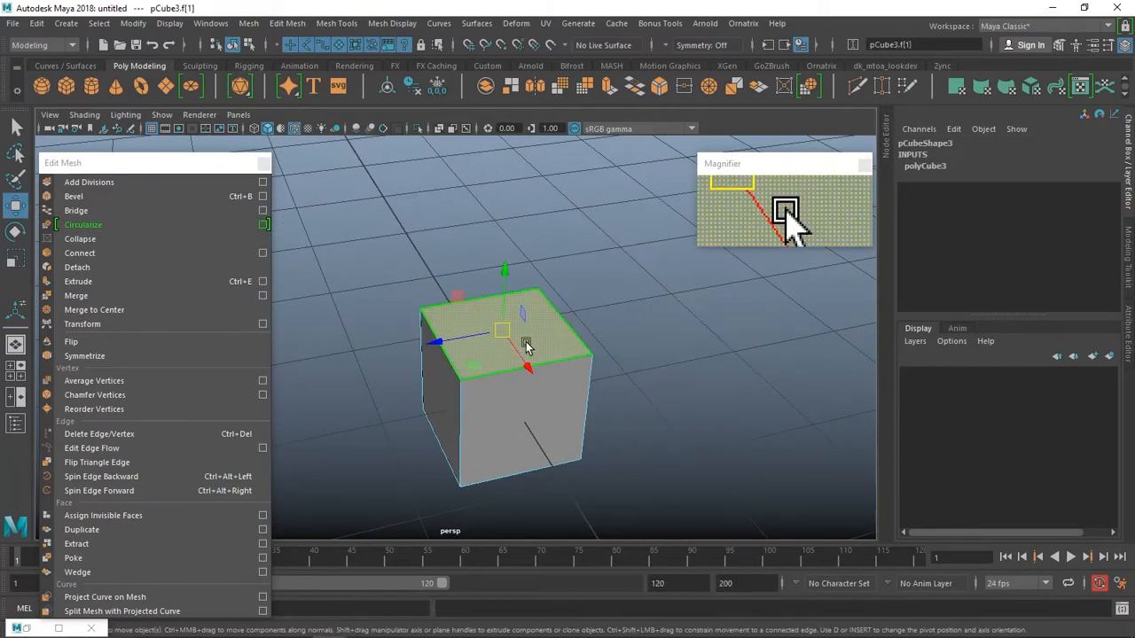
{"action": "key", "text": "Delete"}
Delete the bottom face of the upper cube so that both openings face each other.
{"action": "scroll", "coordinate": [688, 299], "scroll_direction": "down", "scroll_amount": 5}
{"action": "left_click_drag", "start_coordinate": [688, 296], "coordinate": [485, 229], "text": "alt"}
{"action": "left_click", "coordinate": [485, 229]}
{"action": "right_click_drag", "start_coordinate": [485, 228], "coordinate": [497, 225]}
{"action": "left_click_drag", "start_coordinate": [496, 226], "coordinate": [502, 228], "text": "alt"}
In object mode, lower the upper box to about 1.75 in Y and align it at about -5.21 in X.
{"action": "right_click_drag", "start_coordinate": [501, 227], "coordinate": [534, 184]}
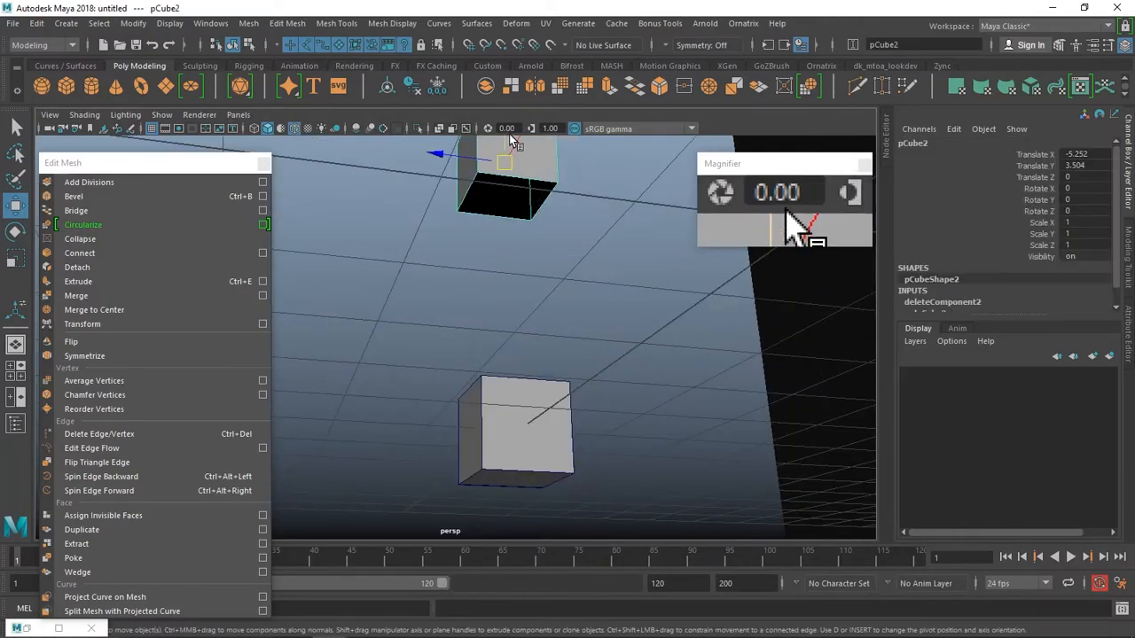
{"action": "left_click_drag", "start_coordinate": [501, 139], "coordinate": [581, 336]}
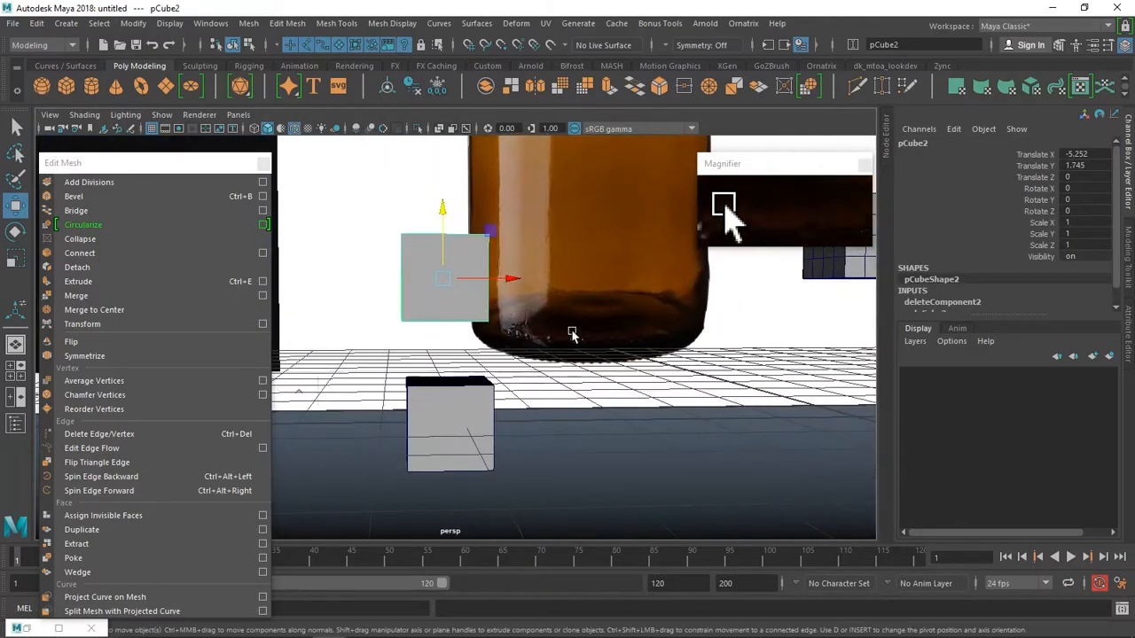
{"action": "left_click_drag", "start_coordinate": [512, 276], "coordinate": [500, 348]}
Switch to edge mode and pick border edges around the gap between the two open boxes.
{"action": "left_click_drag", "start_coordinate": [600, 325], "coordinate": [482, 282], "text": "alt"}
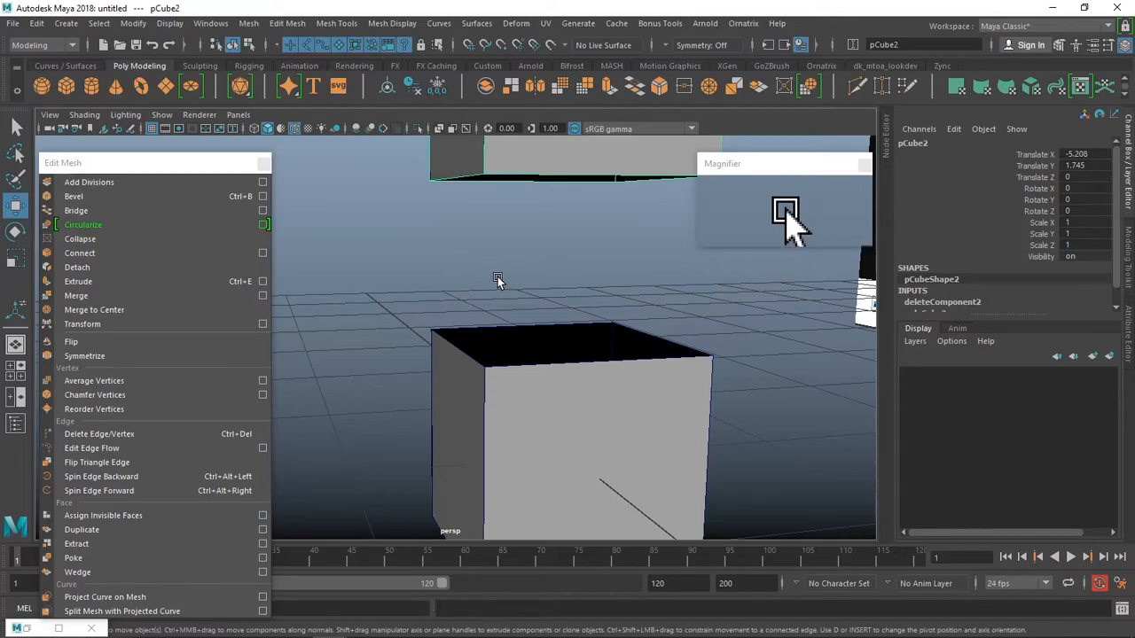
{"action": "right_click_drag", "start_coordinate": [498, 277], "coordinate": [501, 200]}
{"action": "left_click_drag", "start_coordinate": [501, 199], "coordinate": [480, 297], "text": "alt"}
{"action": "left_click", "coordinate": [548, 266]}
{"action": "left_click_drag", "start_coordinate": [630, 291], "coordinate": [608, 373], "text": "alt"}
{"action": "left_click", "coordinate": [609, 372]}
Switch to face mode and pick faces of the lower open box.
{"action": "right_click_drag", "start_coordinate": [621, 233], "coordinate": [620, 348]}
{"action": "left_click", "coordinate": [642, 379]}
{"action": "left_click", "coordinate": [523, 329]}
{"action": "left_click", "coordinate": [425, 378]}
{"action": "left_click_drag", "start_coordinate": [522, 405], "coordinate": [554, 252], "text": "alt"}
{"action": "left_click", "coordinate": [532, 448], "text": "shift"}
In edge mode, select the open border edges of both boxes and try to bridge them.
{"action": "right_click_drag", "start_coordinate": [553, 233], "coordinate": [555, 202]}
{"action": "left_click_drag", "start_coordinate": [453, 258], "coordinate": [431, 322], "text": "alt"}
{"action": "left_click", "coordinate": [433, 259], "text": "shift"}
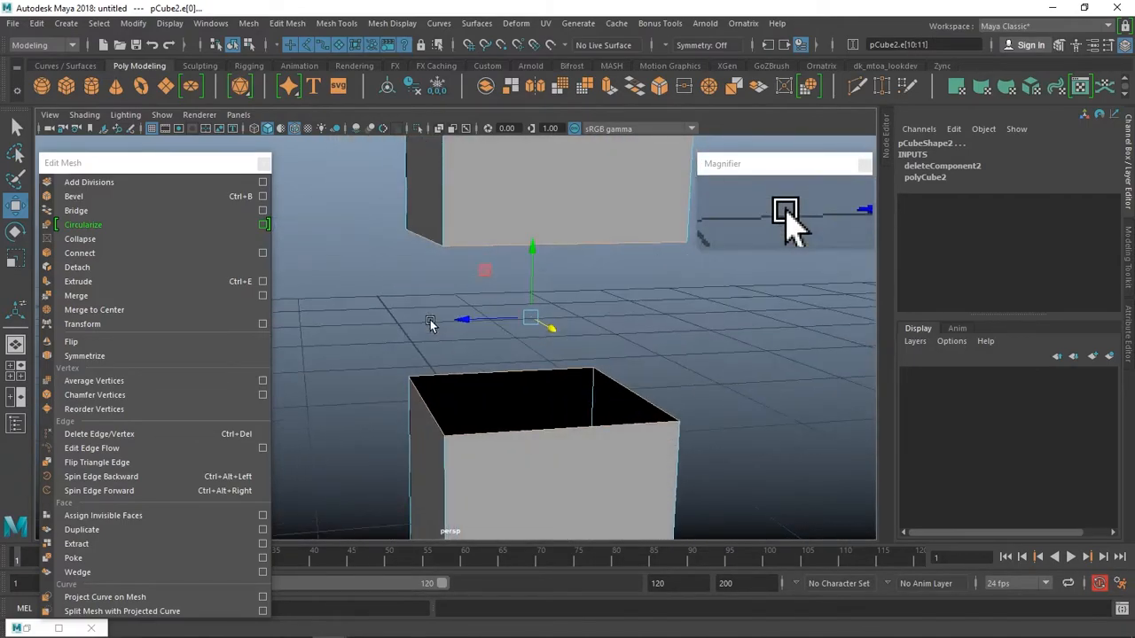
{"action": "left_click", "coordinate": [79, 224]}
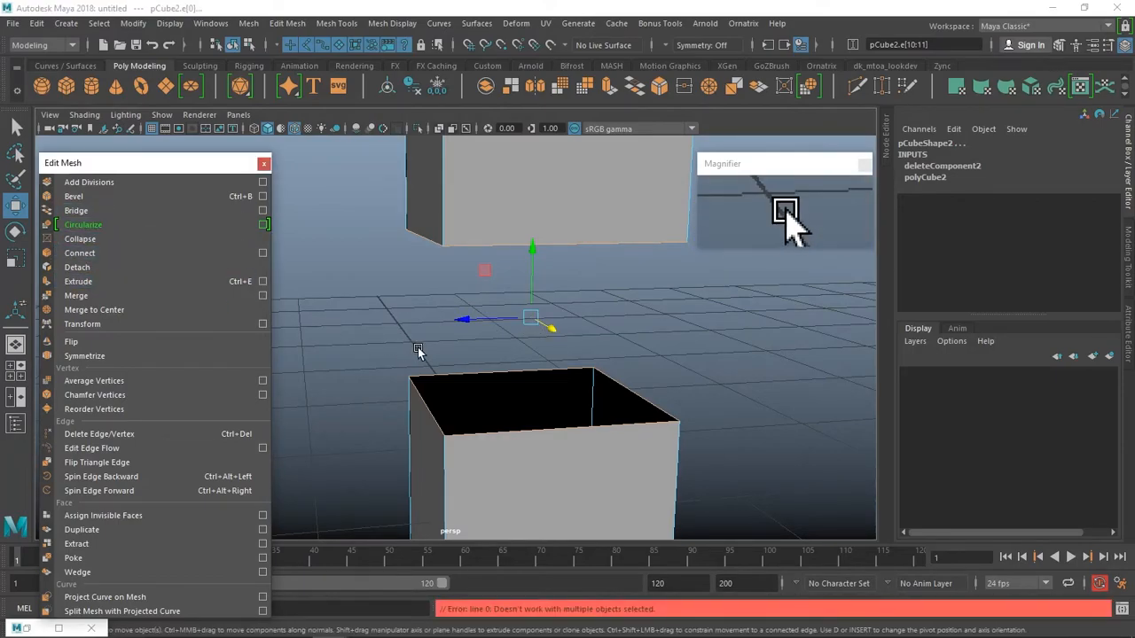
Return to object mode, select the two boxes and clear the selection again.
{"action": "right_click_drag", "start_coordinate": [417, 347], "coordinate": [483, 211]}
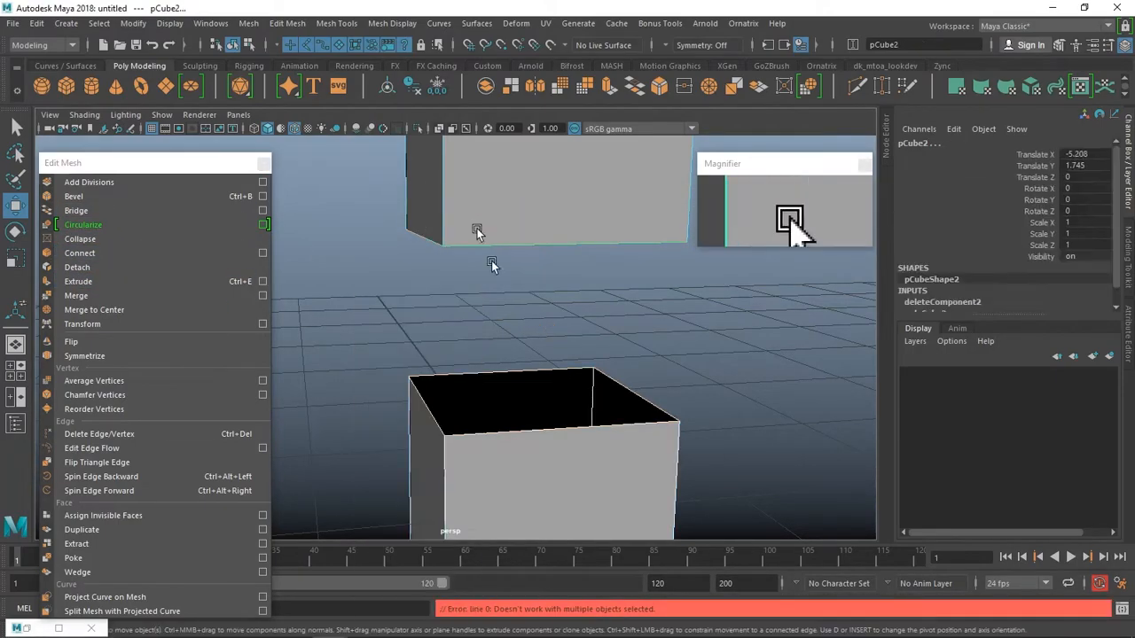
{"action": "scroll", "coordinate": [476, 231], "scroll_direction": "down", "scroll_amount": 4}
{"action": "left_click", "coordinate": [548, 392]}
{"action": "left_click", "coordinate": [539, 261]}
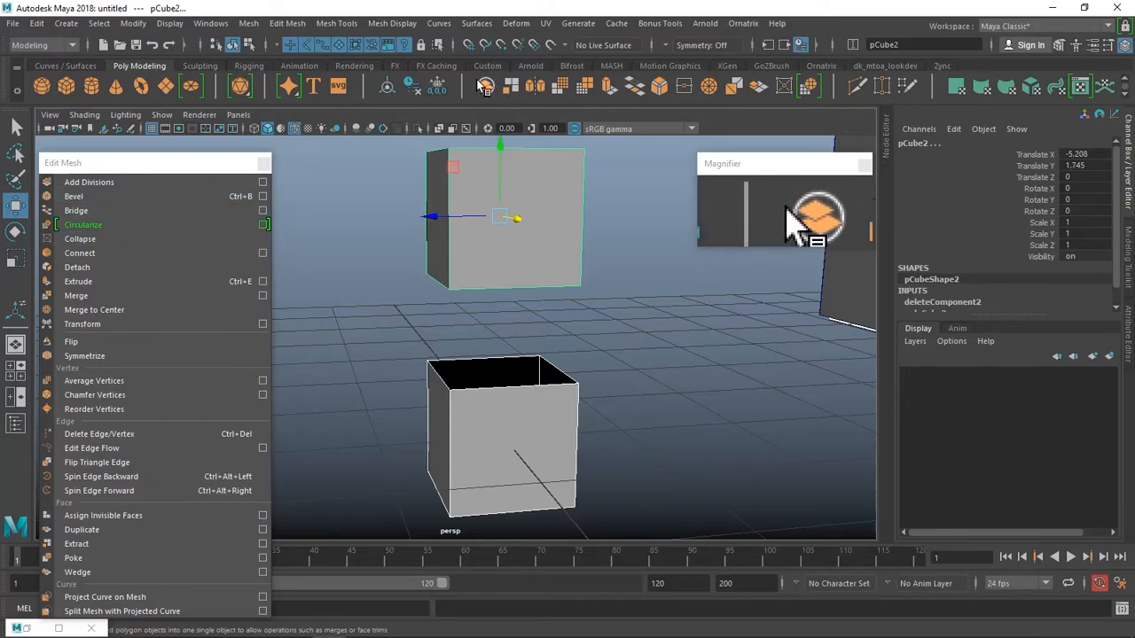
{"action": "left_click", "coordinate": [633, 413]}
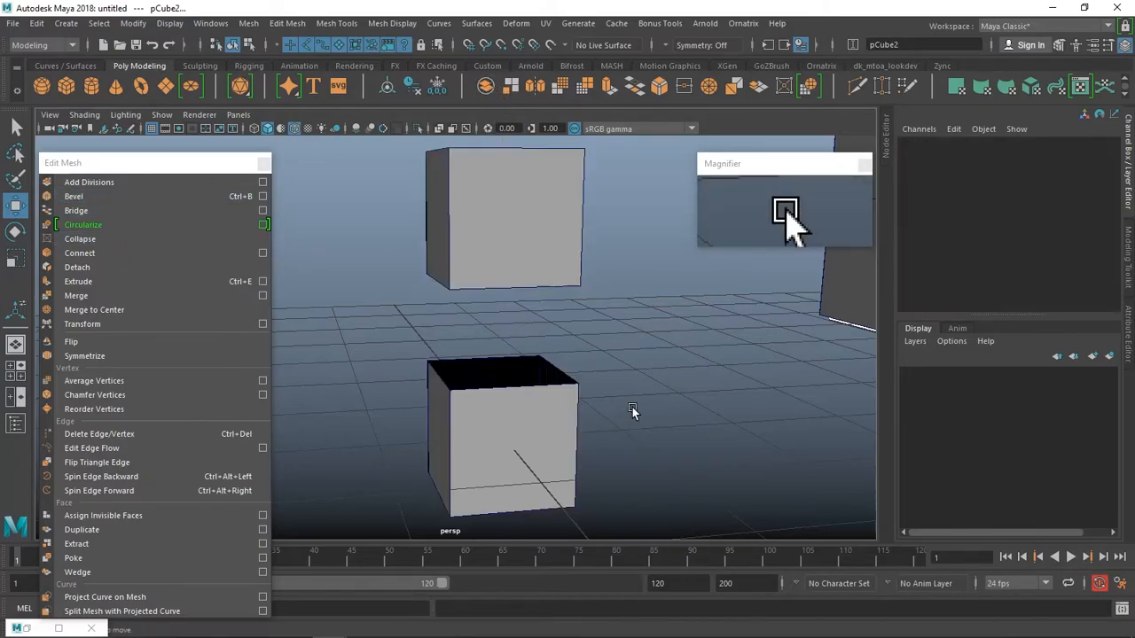
Open the Outliner and select both open boxes, pCube2 and pCube3.
{"action": "left_click_drag", "start_coordinate": [135, 168], "coordinate": [186, 172]}
{"action": "left_click", "coordinate": [15, 424]}
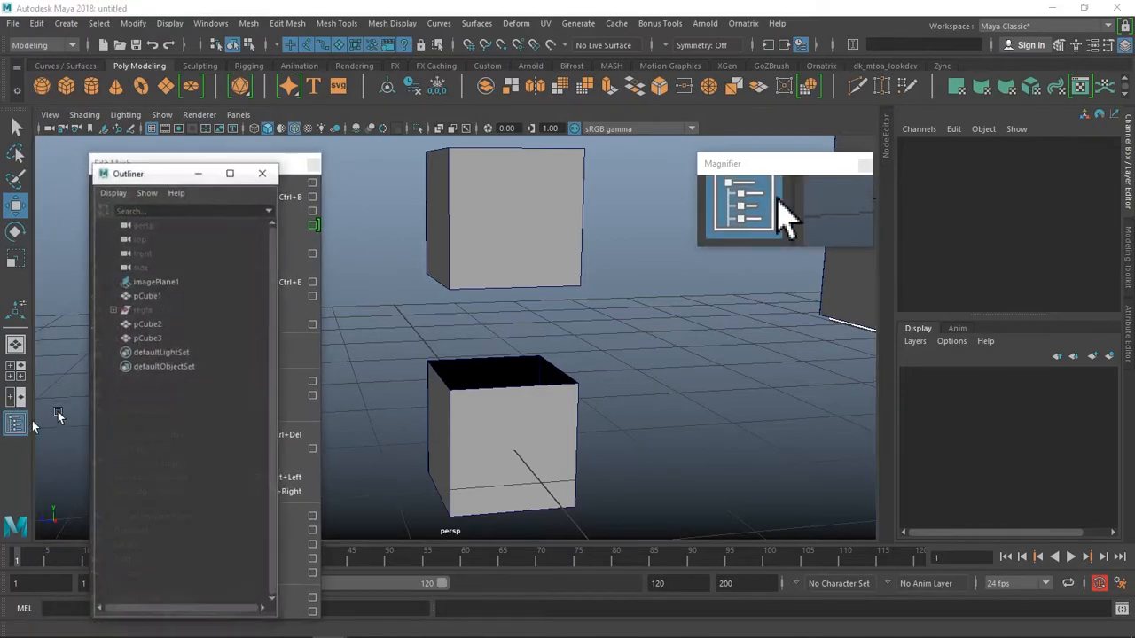
{"action": "left_click", "coordinate": [501, 257]}
{"action": "left_click", "coordinate": [509, 405], "text": "shift"}
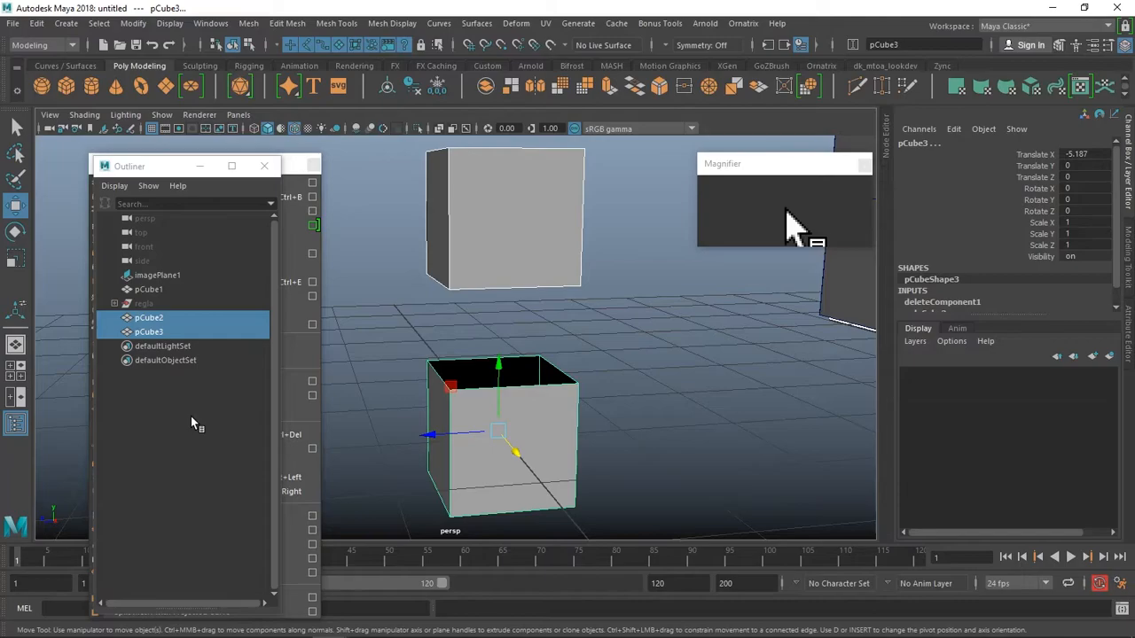
Group the two boxes, shift pCube3 inside the group, and undo both the move and the grouping.
{"action": "key", "text": "ctrl+g"}
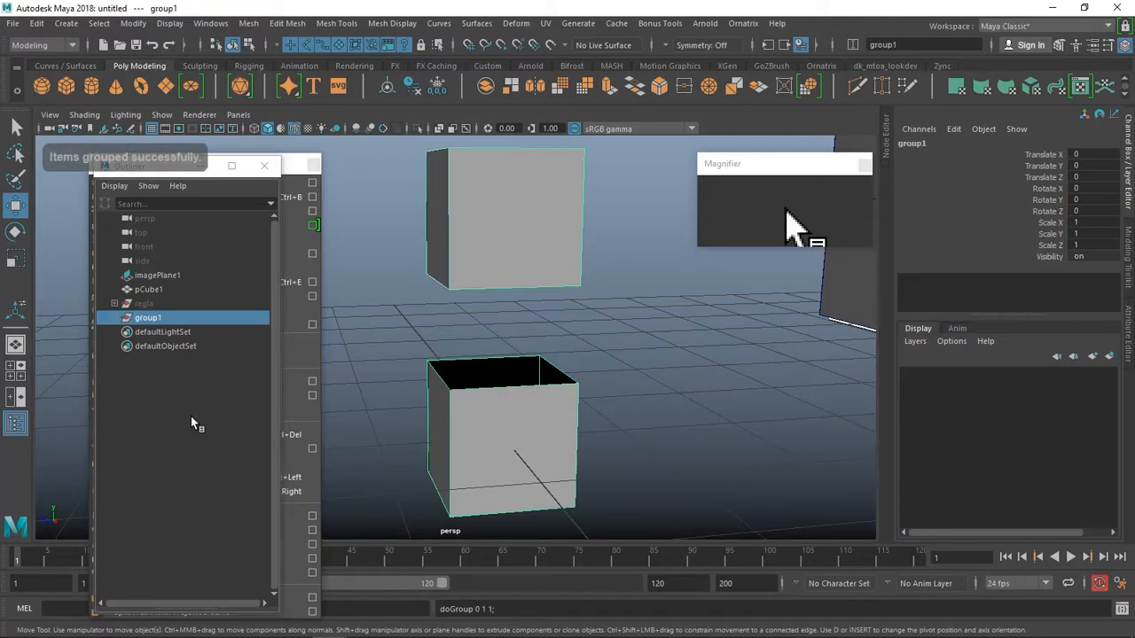
{"action": "left_click", "coordinate": [114, 318]}
{"action": "left_click", "coordinate": [158, 346]}
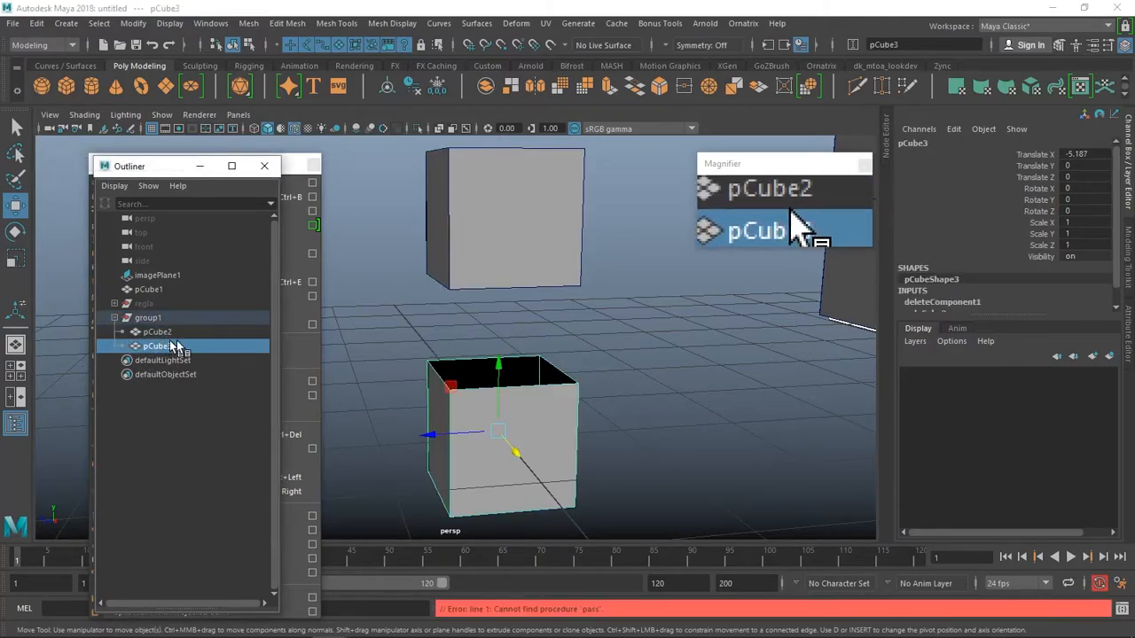
{"action": "left_click_drag", "start_coordinate": [501, 441], "coordinate": [535, 422]}
{"action": "key", "text": "ctrl+z"}
{"action": "key", "text": "ctrl+z"}
{"action": "key", "text": "ctrl+z"}
{"action": "key", "text": "ctrl+z"}
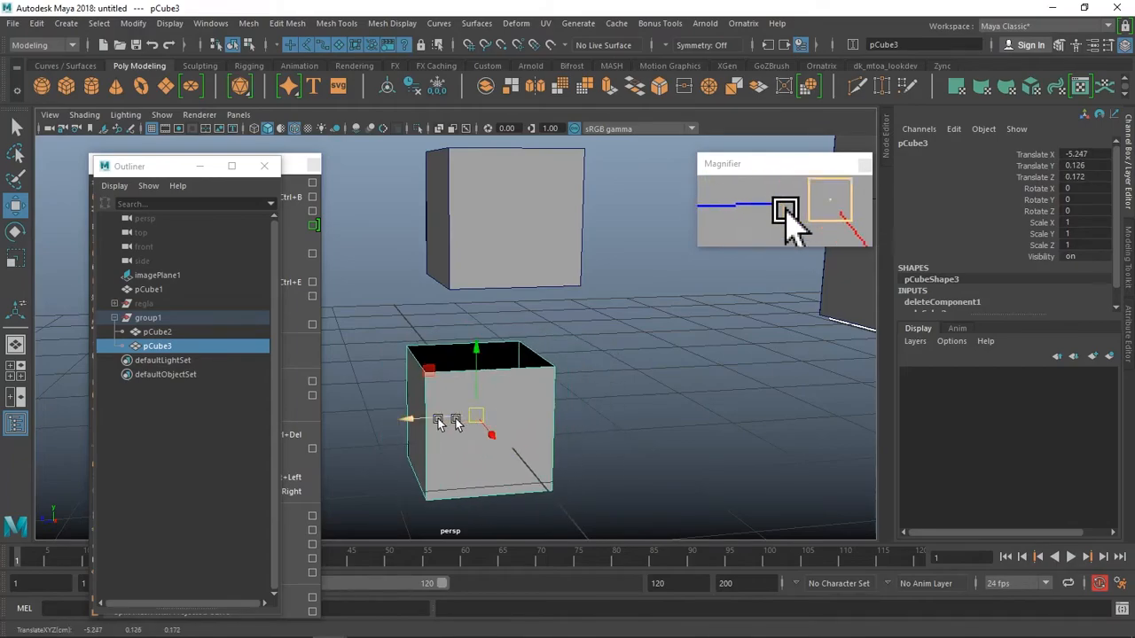
{"action": "key", "text": "ctrl+z"}
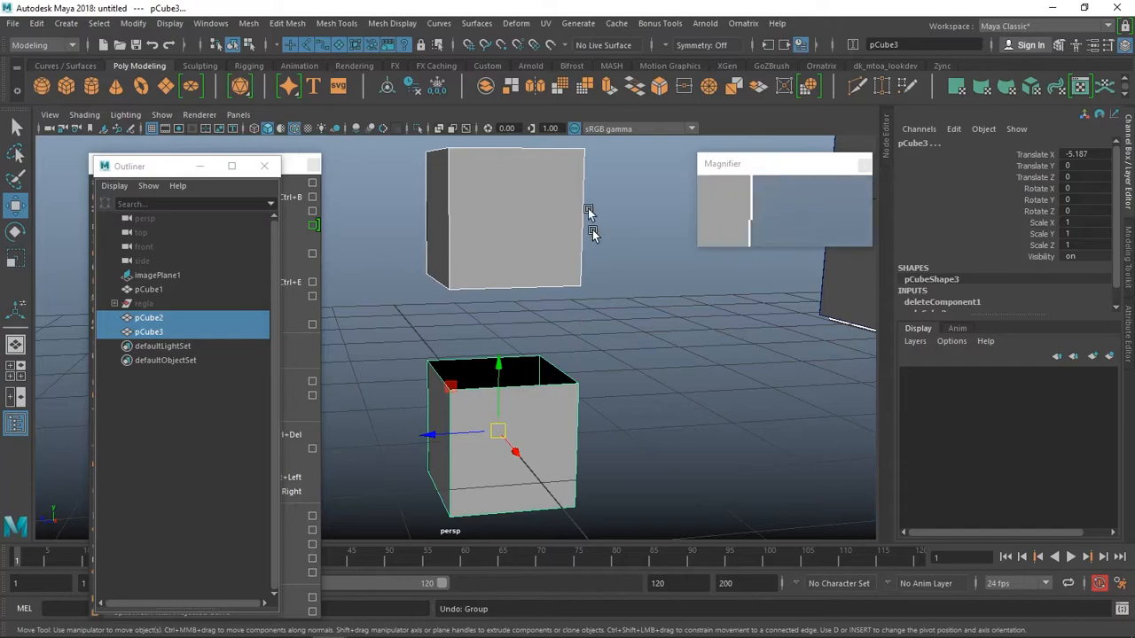
Combine the two selected boxes into a single mesh.
{"action": "left_click", "coordinate": [488, 92]}
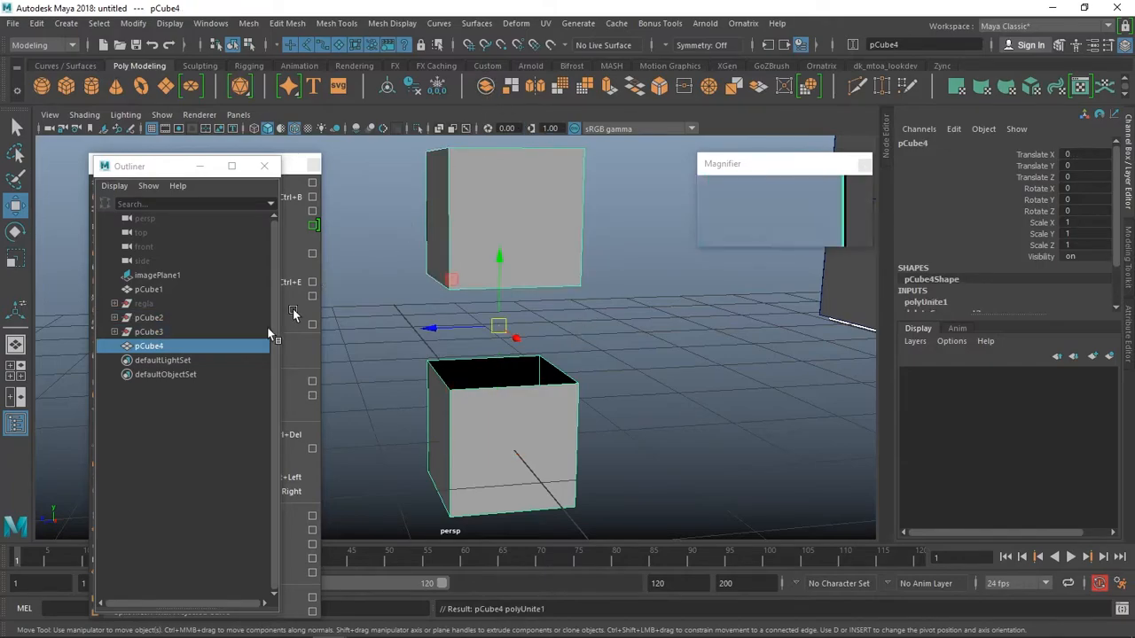
Shift the combined mesh pCube4 slightly, undo the move, clear the selection and reselect pCube4.
{"action": "mouse_move", "coordinate": [502, 328]}
{"action": "left_mouse_down"}
{"action": "mouse_move", "coordinate": [527, 324]}
{"action": "mouse_move", "coordinate": [499, 344]}
{"action": "left_mouse_up"}
{"action": "key", "text": "ctrl+z"}
{"action": "left_click", "coordinate": [369, 430]}
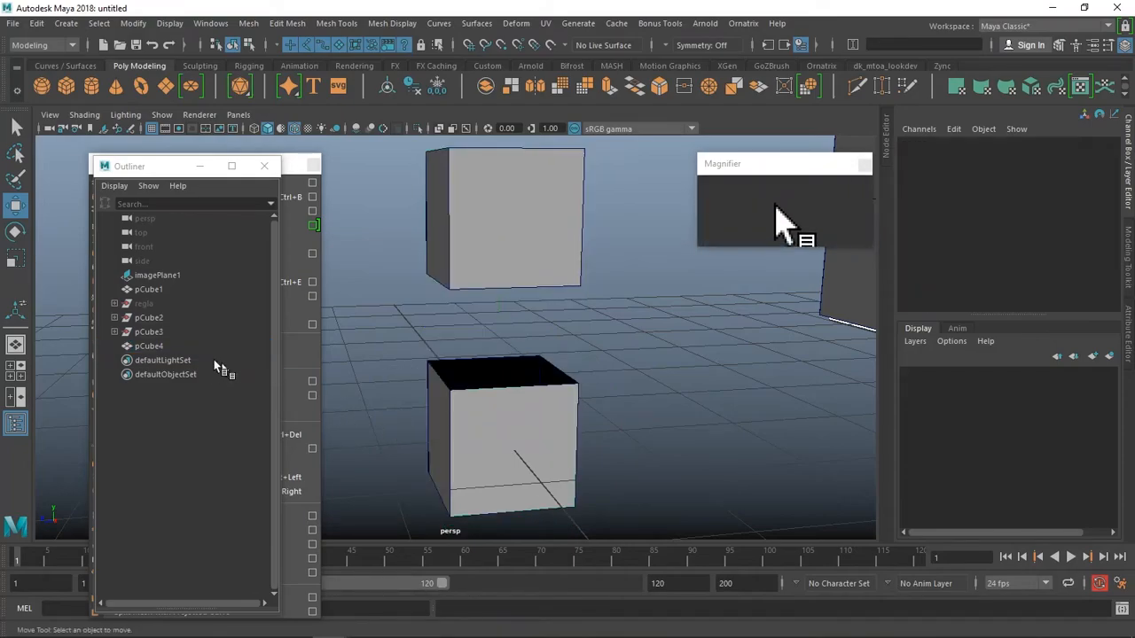
{"action": "left_click", "coordinate": [203, 347]}
Switch pCube4 to edge selection and select the open border edges of both boxes where they face each other.
{"action": "scroll", "coordinate": [408, 378], "scroll_direction": "up", "scroll_amount": 3}
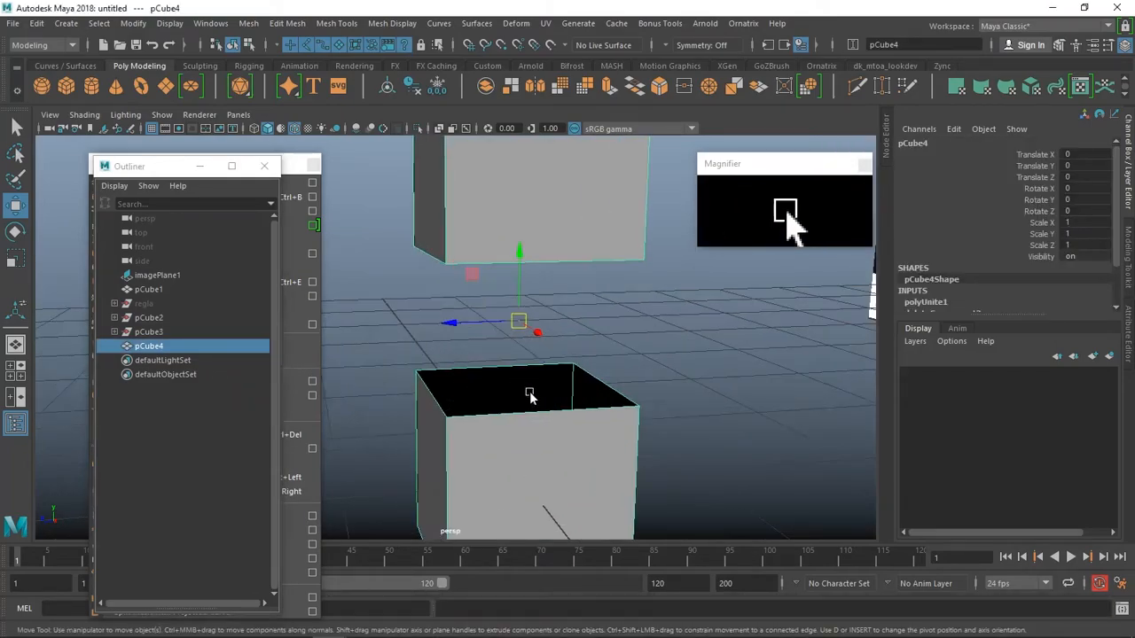
{"action": "scroll", "coordinate": [532, 393], "scroll_direction": "up", "scroll_amount": 2}
{"action": "right_click", "coordinate": [530, 232]}
{"action": "right_click_drag", "start_coordinate": [556, 175], "coordinate": [556, 174]}
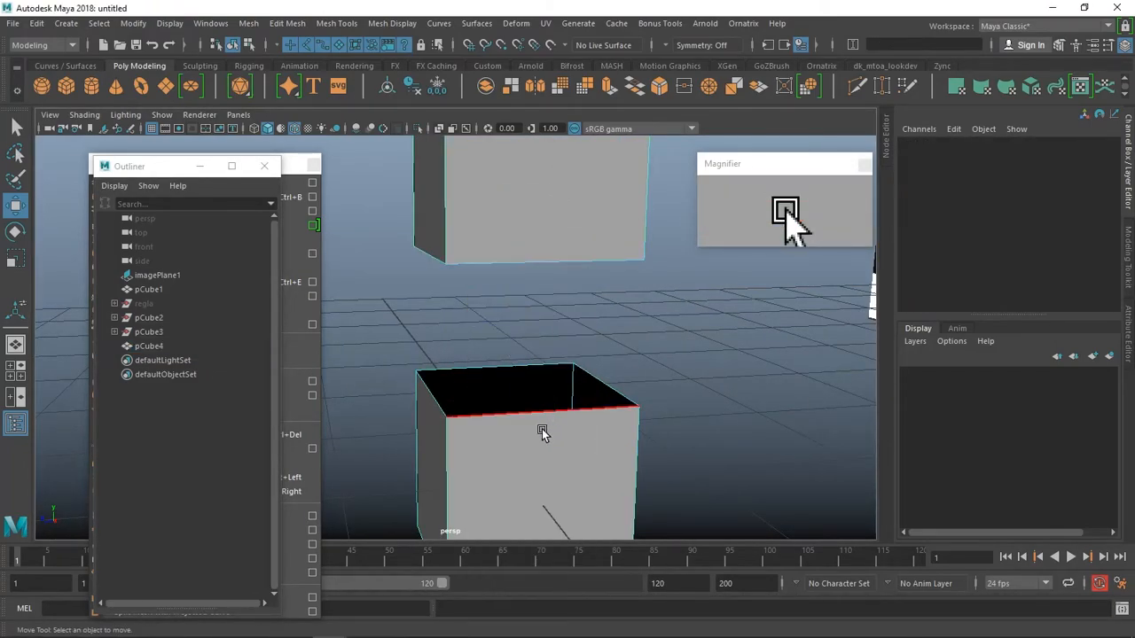
{"action": "left_click", "coordinate": [542, 432]}
{"action": "left_click_drag", "start_coordinate": [570, 375], "coordinate": [577, 274], "text": "alt"}
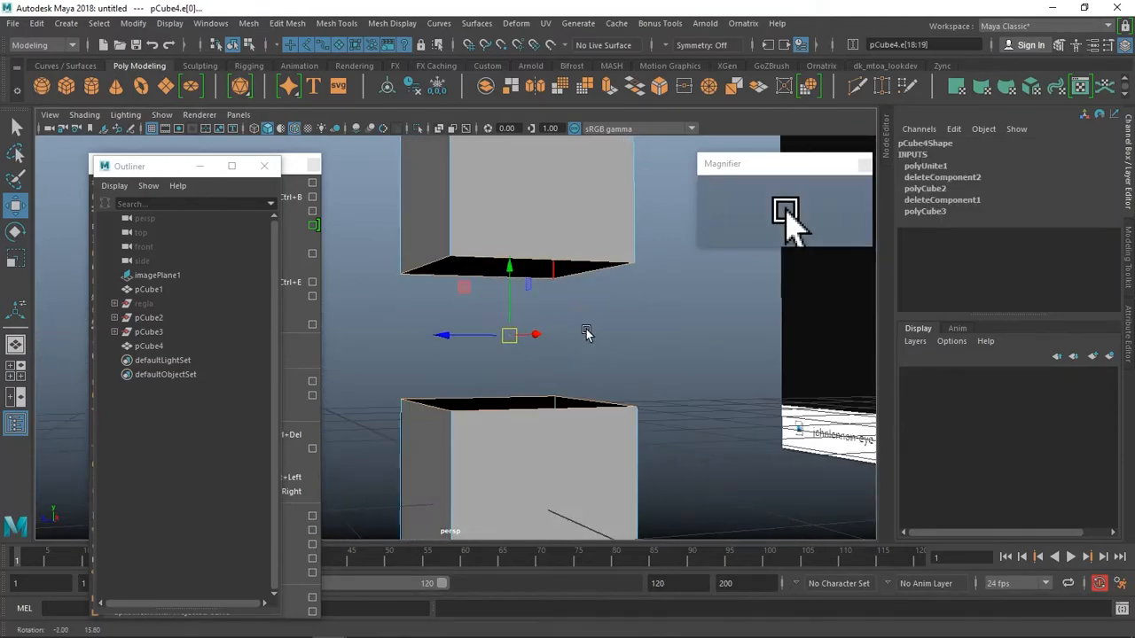
Minimize the Outliner, bridge the two open borders and set the bridge's divisions to 3.
{"action": "left_click", "coordinate": [200, 165]}
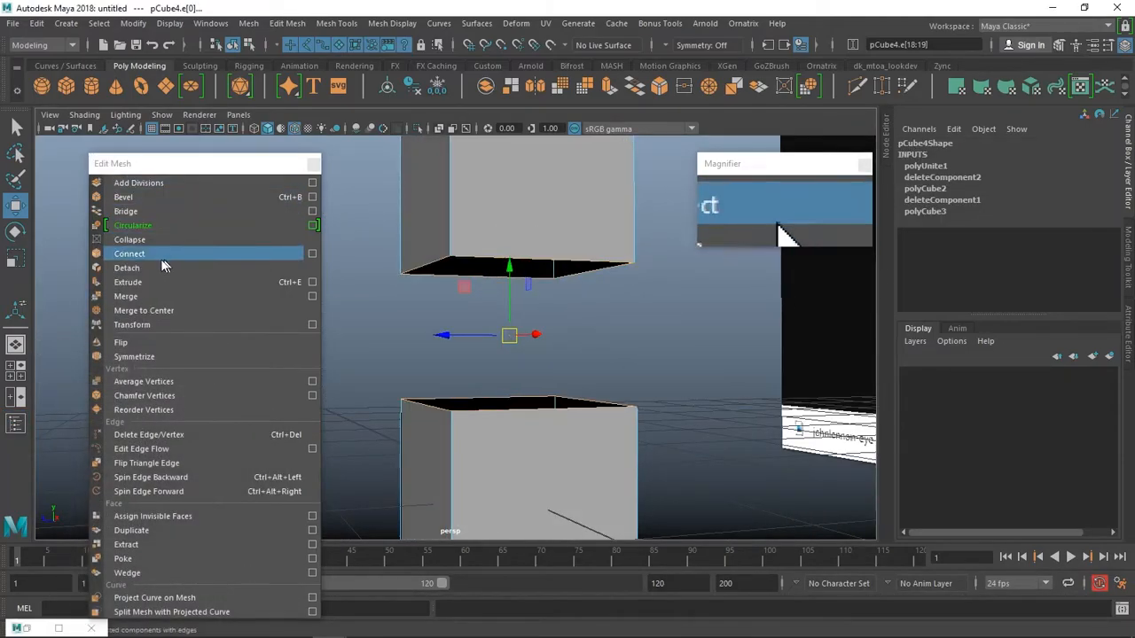
{"action": "left_click", "coordinate": [129, 213]}
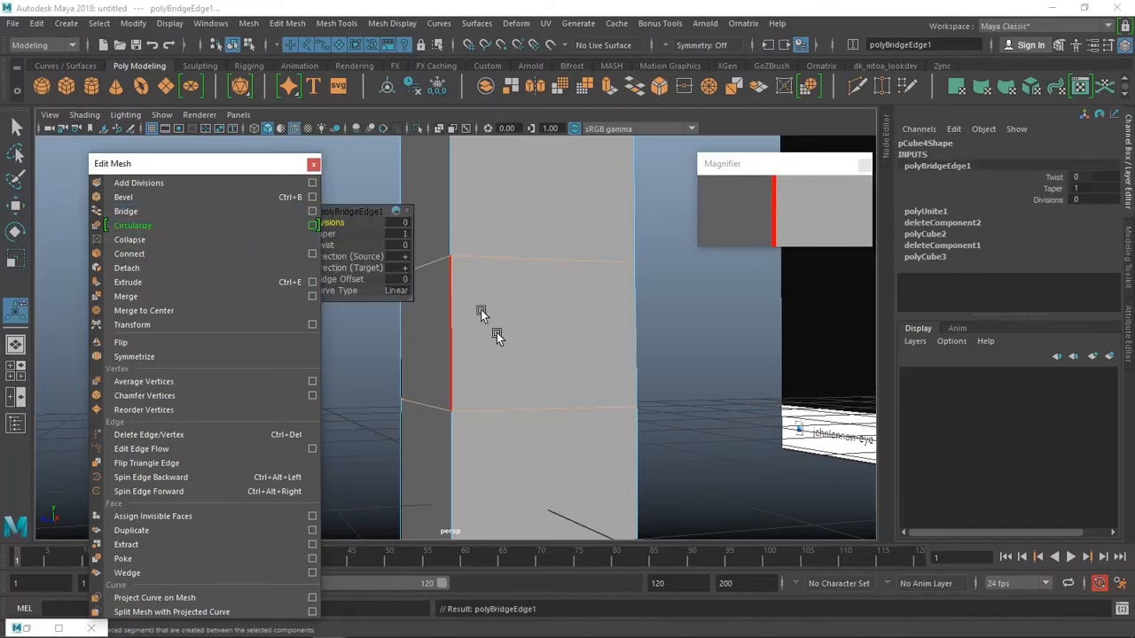
{"action": "left_click_drag", "start_coordinate": [277, 163], "coordinate": [249, 159]}
{"action": "mouse_move", "coordinate": [328, 218]}
{"action": "left_mouse_down"}
{"action": "mouse_move", "coordinate": [346, 217]}
{"action": "mouse_move", "coordinate": [335, 217]}
{"action": "mouse_move", "coordinate": [351, 230]}
{"action": "mouse_move", "coordinate": [332, 223]}
{"action": "left_mouse_up"}
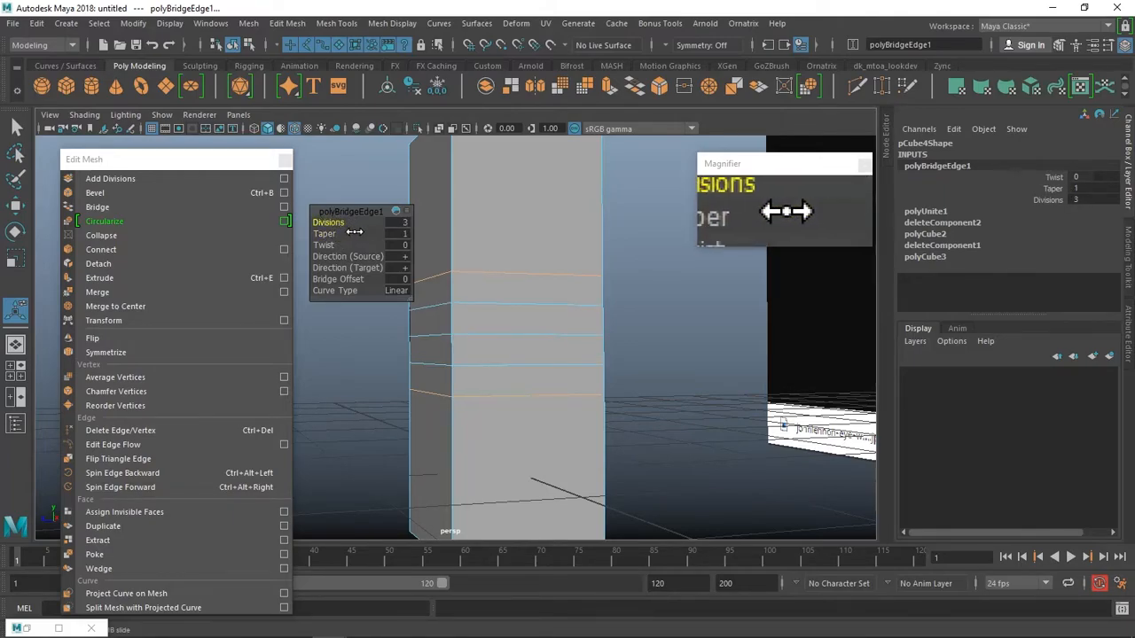
Try tapering the bridge and undo it, and try twisting the bridge to about 55.
{"action": "left_click_drag", "start_coordinate": [330, 232], "coordinate": [321, 232]}
{"action": "mouse_move", "coordinate": [497, 372]}
{"action": "left_mouse_down", "text": "alt"}
{"action": "mouse_move", "coordinate": [562, 413]}
{"action": "mouse_move", "coordinate": [689, 354]}
{"action": "mouse_move", "coordinate": [483, 355]}
{"action": "left_mouse_up", "text": "alt"}
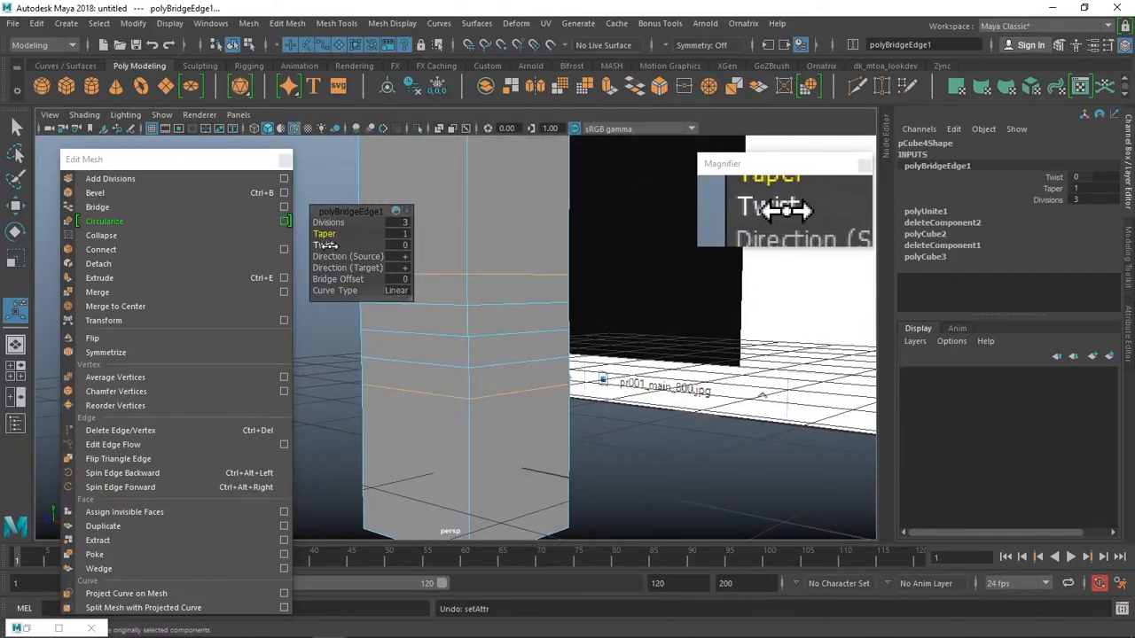
{"action": "left_click_drag", "start_coordinate": [325, 245], "coordinate": [377, 255]}
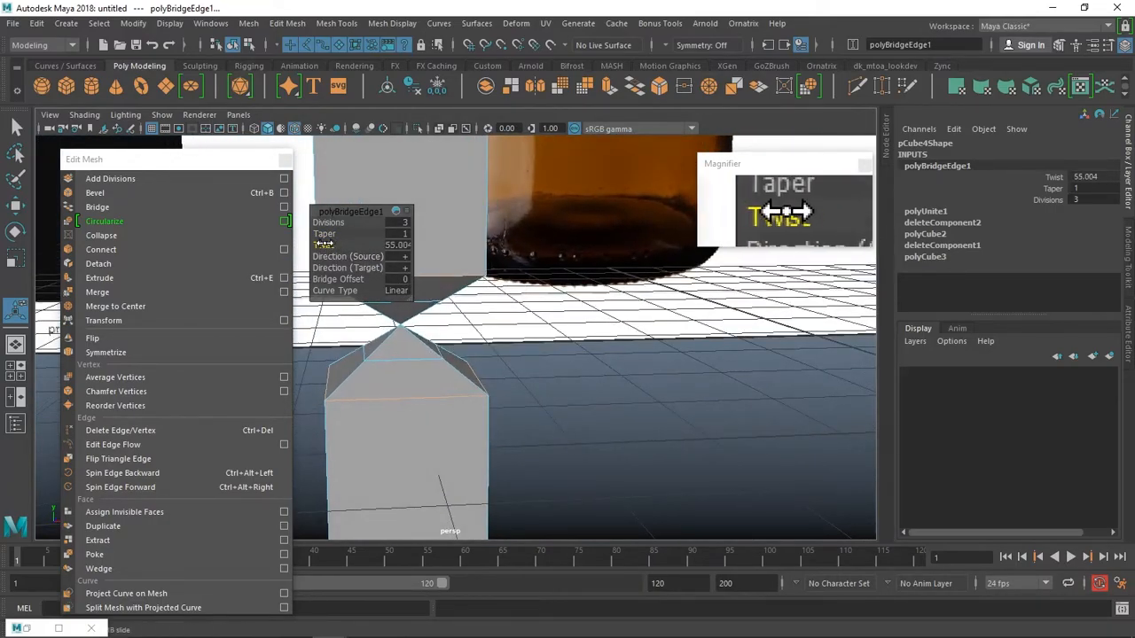
{"action": "left_click_drag", "start_coordinate": [324, 245], "coordinate": [313, 246]}
Set the bridge's divisions to 6, twist it to about 77.9 and reset the twist to 0.
{"action": "left_click_drag", "start_coordinate": [496, 293], "coordinate": [556, 405], "text": "alt"}
{"action": "left_click_drag", "start_coordinate": [330, 223], "coordinate": [353, 248]}
{"action": "mouse_move", "coordinate": [426, 292]}
{"action": "left_mouse_down", "text": "alt"}
{"action": "mouse_move", "coordinate": [514, 307]}
{"action": "mouse_move", "coordinate": [435, 294]}
{"action": "mouse_move", "coordinate": [540, 278]}
{"action": "mouse_move", "coordinate": [441, 298]}
{"action": "left_mouse_up", "text": "alt"}
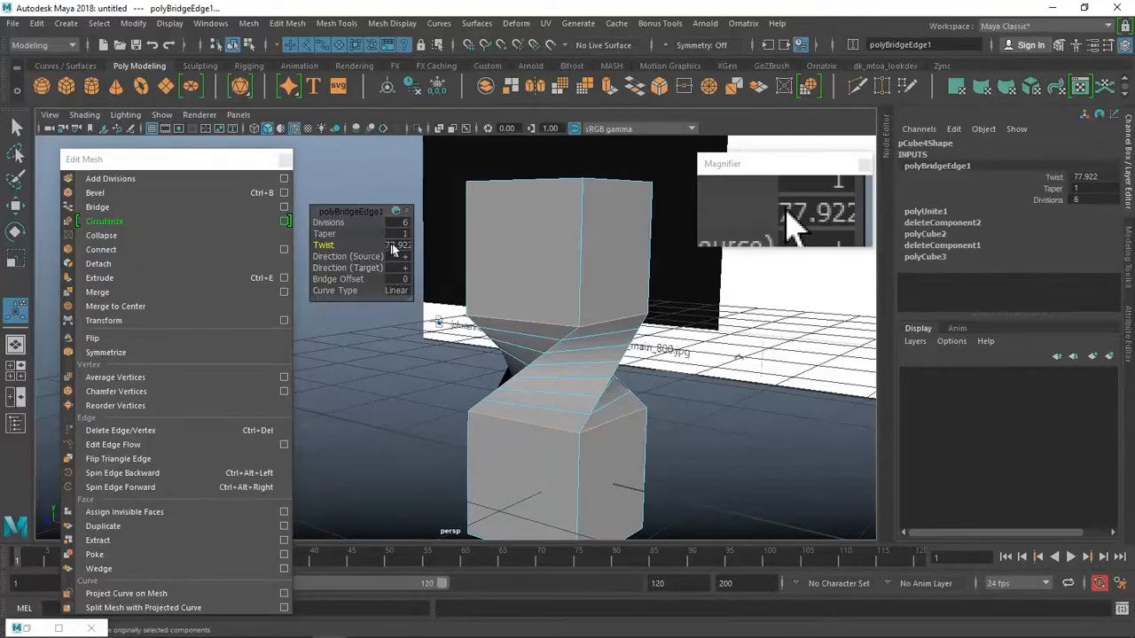
{"action": "key", "text": "Return"}
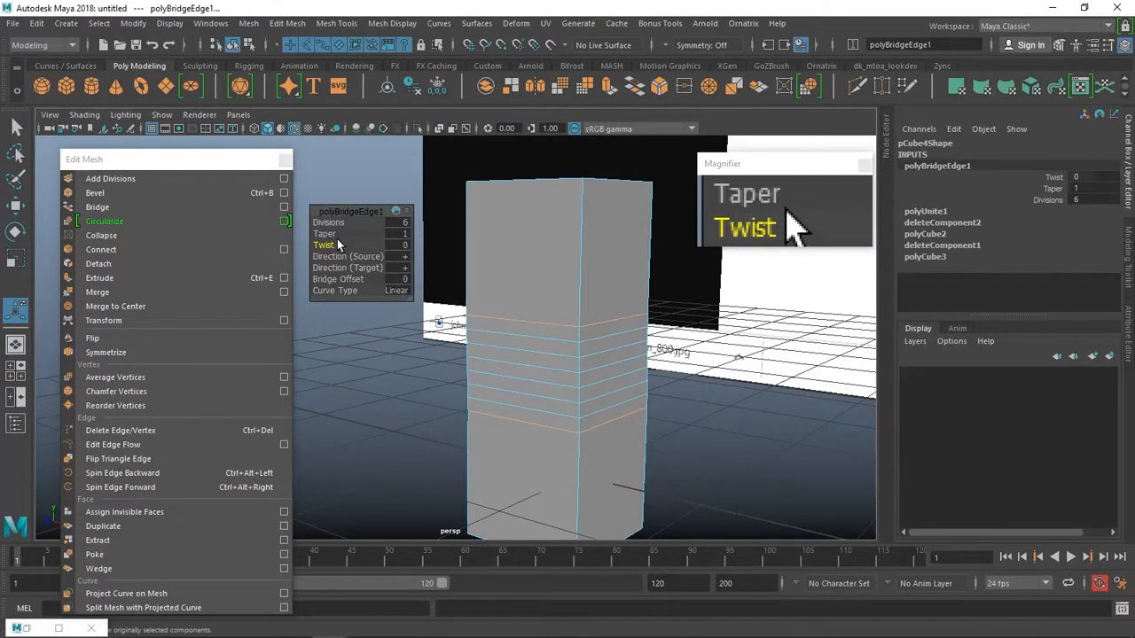
Try the bridge's direction and offset settings, and undo the changes together with the bridge itself.
{"action": "left_click_drag", "start_coordinate": [348, 257], "coordinate": [357, 281]}
{"action": "left_click_drag", "start_coordinate": [443, 355], "coordinate": [537, 344], "text": "alt"}
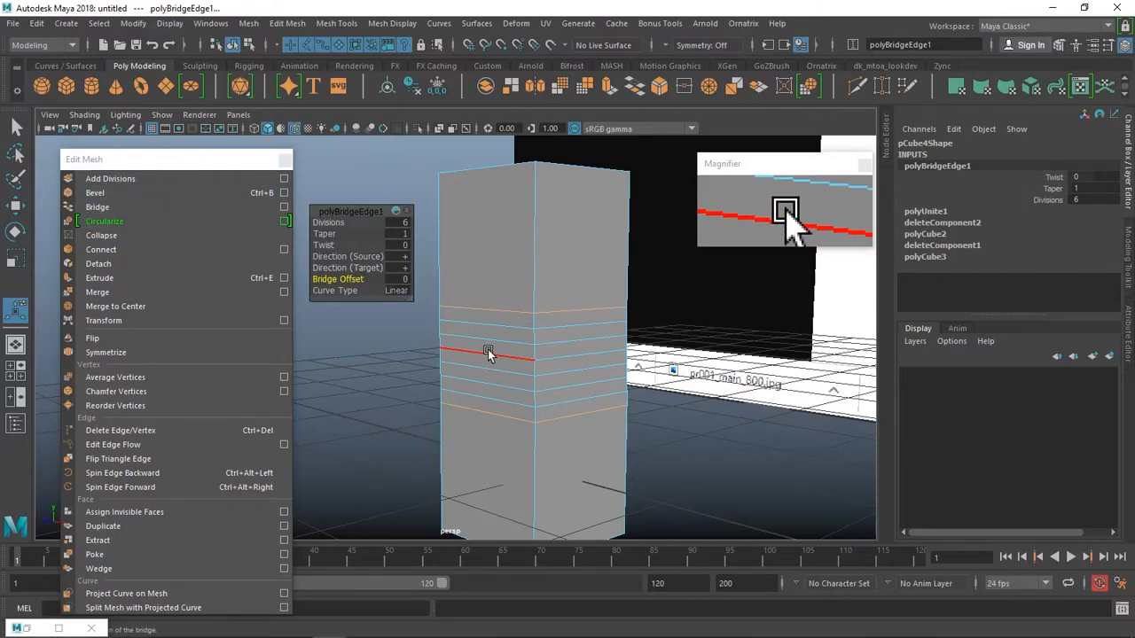
{"action": "key", "text": "ctrl+z"}
{"action": "key", "text": "ctrl+z"}
{"action": "key", "text": "ctrl+z"}
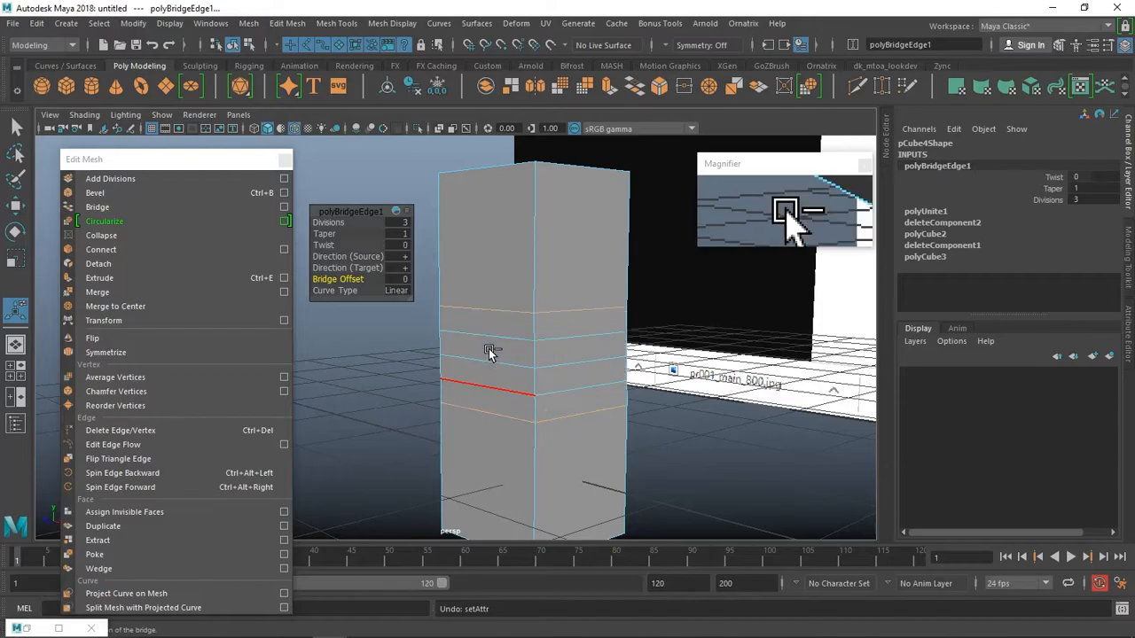
{"action": "key", "text": "ctrl+z"}
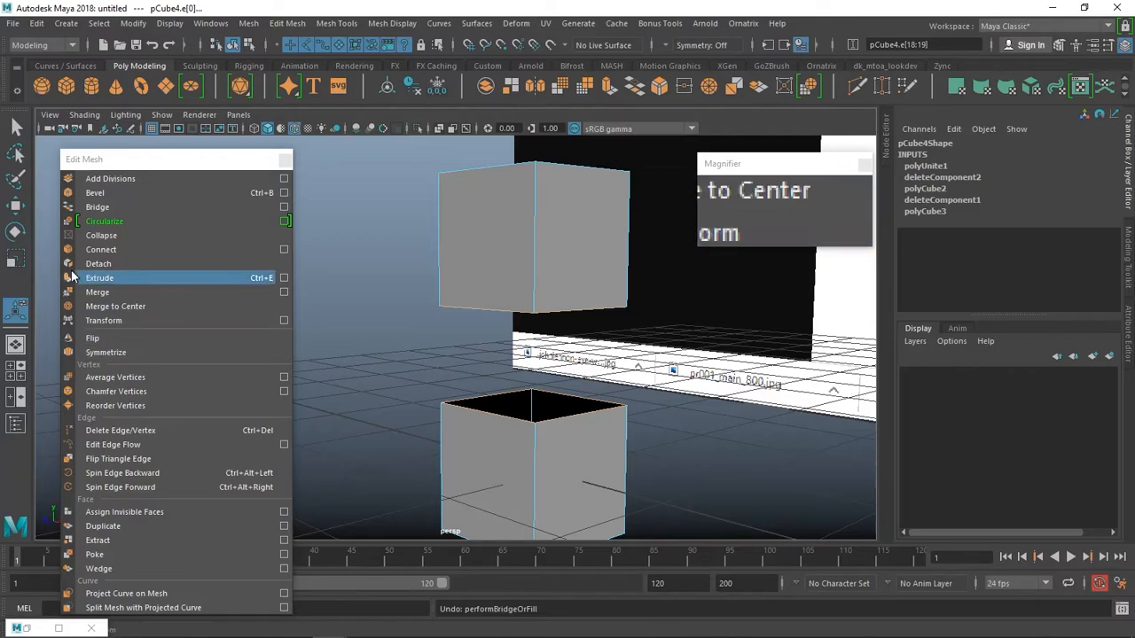
Return to object mode and select the subdivided cube pCube1 near the bottle image.
{"action": "right_click", "coordinate": [642, 295]}
{"action": "left_click_drag", "start_coordinate": [434, 324], "coordinate": [522, 335], "text": "alt"}
{"action": "right_click_drag", "start_coordinate": [521, 336], "coordinate": [541, 220]}
{"action": "left_click_drag", "start_coordinate": [557, 222], "coordinate": [455, 342], "text": "alt"}
{"action": "right_click_drag", "start_coordinate": [463, 336], "coordinate": [510, 215]}
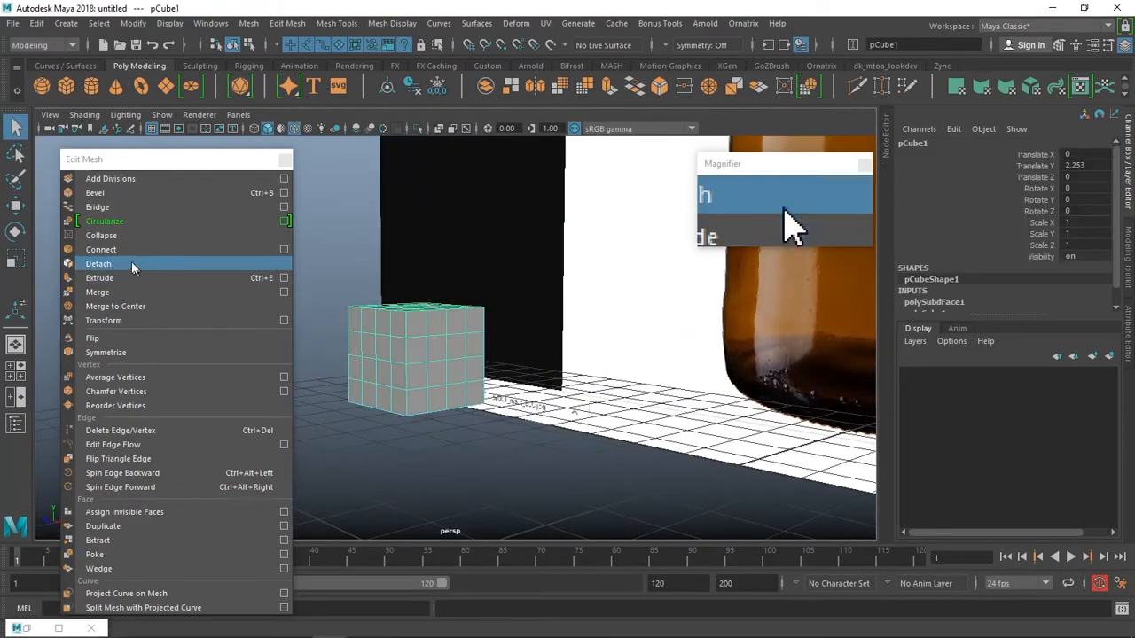
Try Circularize on the whole subdivided cube and undo it.
{"action": "left_click", "coordinate": [127, 221]}
{"action": "left_click_drag", "start_coordinate": [470, 342], "coordinate": [576, 375], "text": "alt"}
{"action": "key", "text": "ctrl+z"}
Switch to face selection, select a block of faces on one side of the cube and circularize them.
{"action": "right_click_drag", "start_coordinate": [577, 375], "coordinate": [620, 375]}
{"action": "left_click", "coordinate": [560, 350]}
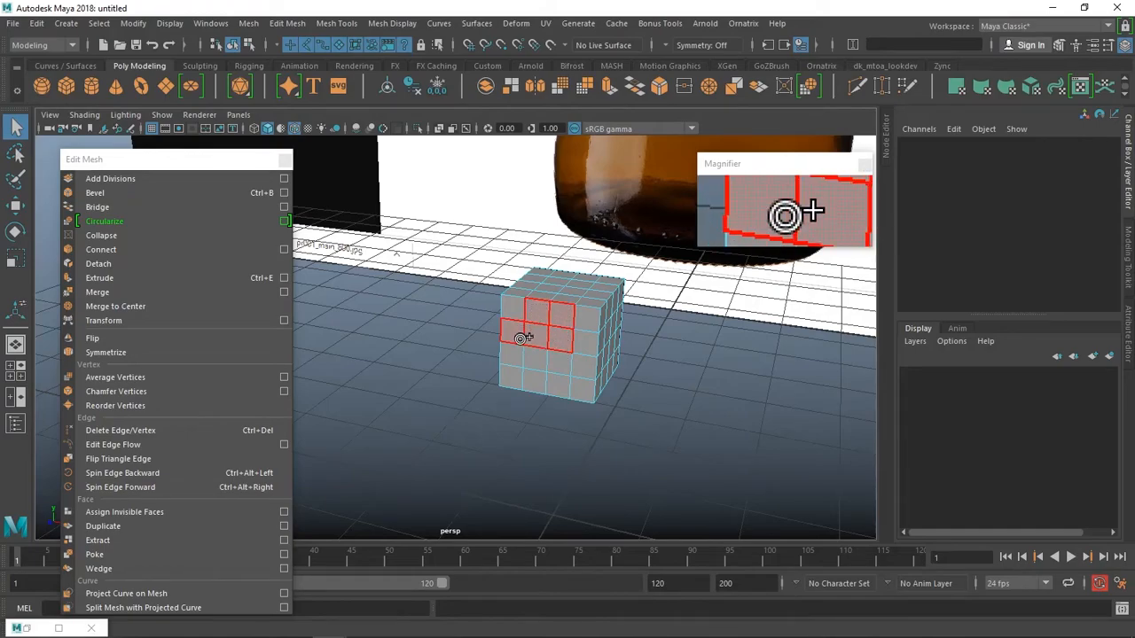
{"action": "left_click", "coordinate": [537, 344]}
{"action": "left_click_drag", "start_coordinate": [517, 310], "coordinate": [473, 385], "text": "alt"}
{"action": "left_click", "coordinate": [107, 228]}
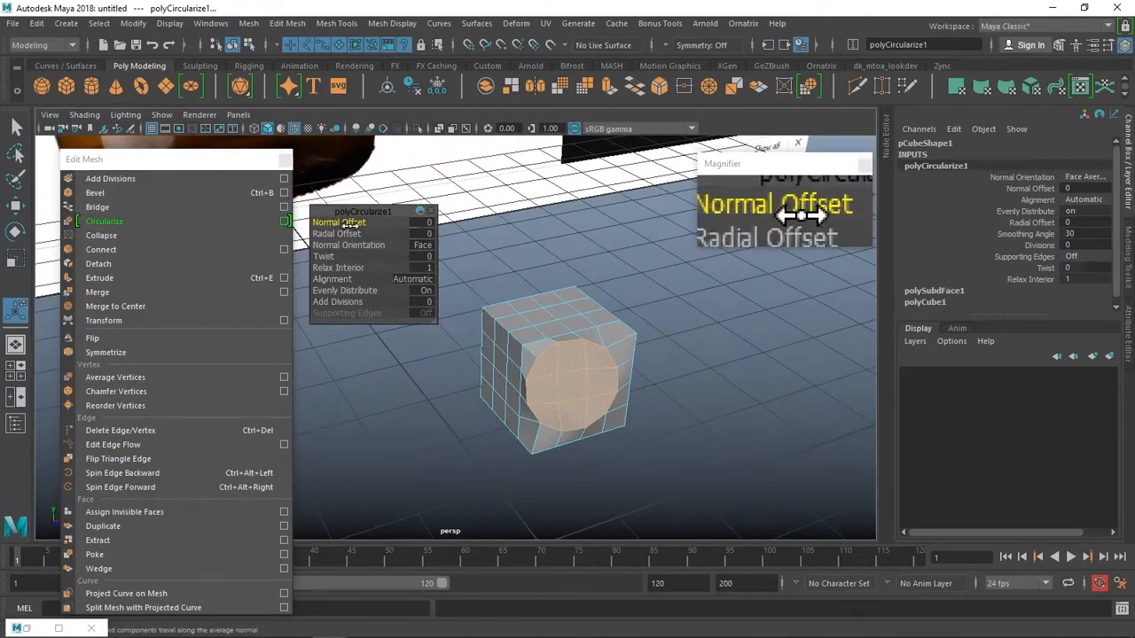
Set the Circularize Normal Offset to 0.3 and the Radial Offset to 0.3.
{"action": "left_click_drag", "start_coordinate": [398, 294], "coordinate": [339, 221], "text": "alt"}
{"action": "left_click_drag", "start_coordinate": [591, 358], "coordinate": [584, 342], "text": "alt"}
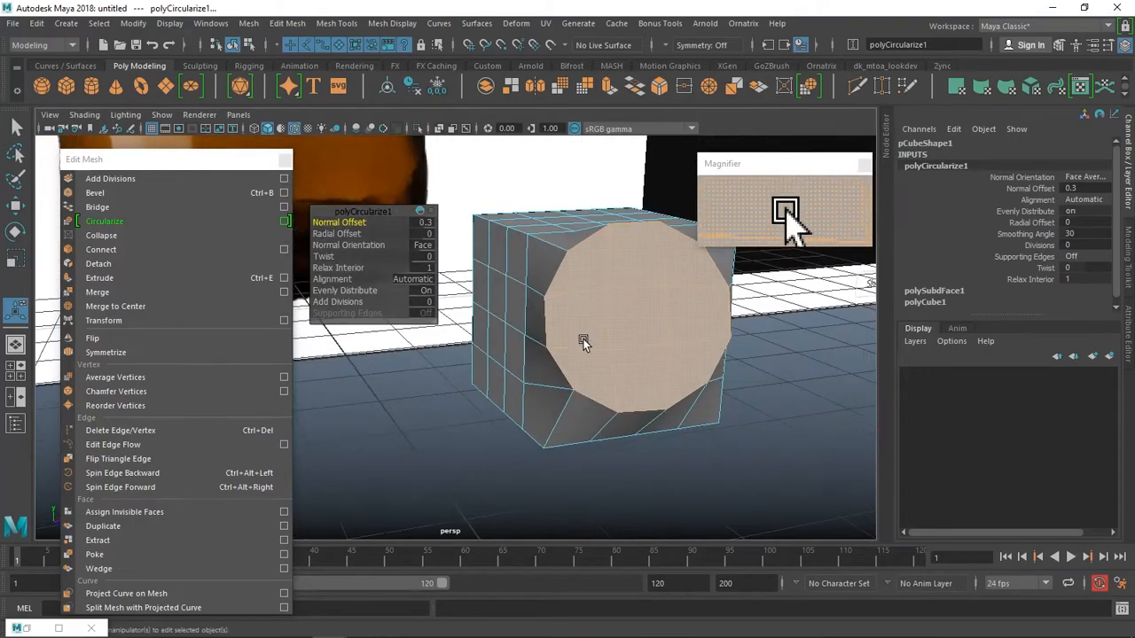
{"action": "mouse_move", "coordinate": [349, 235]}
{"action": "left_mouse_down"}
{"action": "mouse_move", "coordinate": [366, 244]}
{"action": "mouse_move", "coordinate": [330, 235]}
{"action": "left_mouse_up"}
{"action": "scroll", "coordinate": [555, 320], "scroll_direction": "down", "scroll_amount": 3}
{"action": "left_click_drag", "start_coordinate": [451, 282], "coordinate": [449, 278], "text": "alt"}
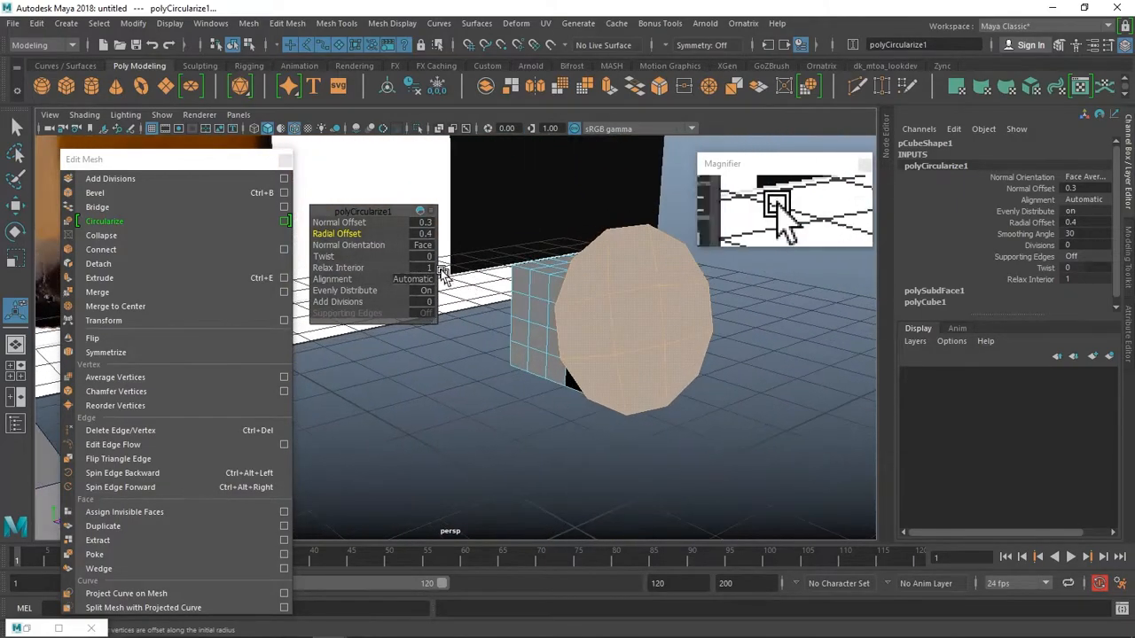
{"action": "mouse_move", "coordinate": [339, 234]}
{"action": "left_mouse_down"}
{"action": "mouse_move", "coordinate": [324, 234]}
{"action": "mouse_move", "coordinate": [363, 228]}
{"action": "mouse_move", "coordinate": [350, 227]}
{"action": "left_mouse_up"}
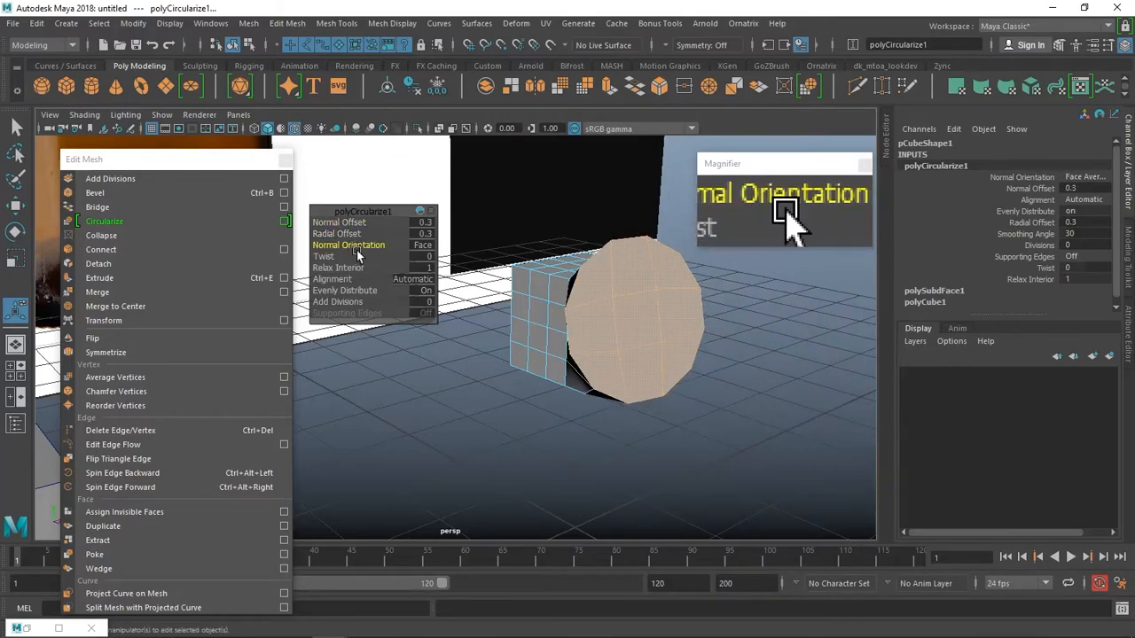
Try the Edge Loop normal orientation for Circularize and return it to Face Averaged.
{"action": "left_click", "coordinate": [419, 246]}
{"action": "left_click", "coordinate": [454, 275]}
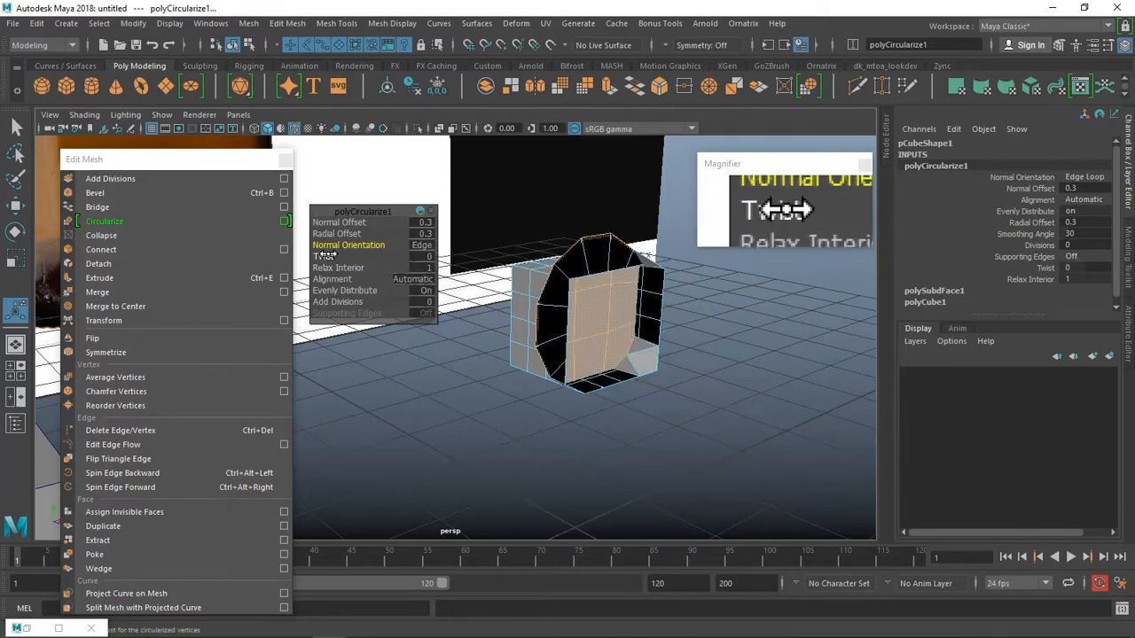
{"action": "left_click", "coordinate": [417, 245]}
{"action": "left_click", "coordinate": [457, 263]}
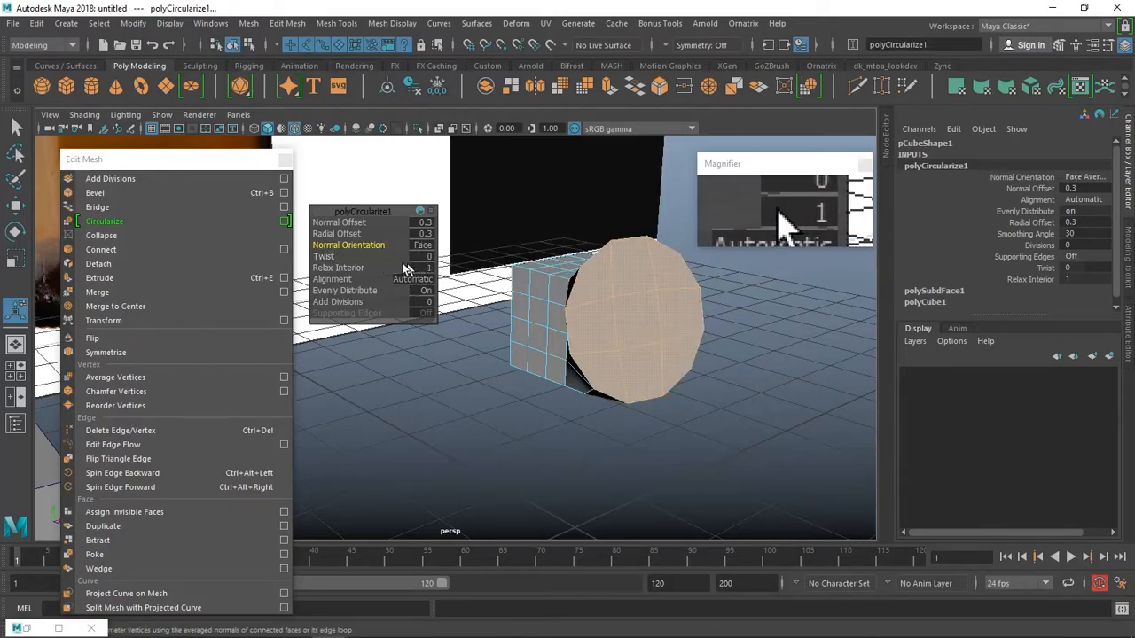
{"action": "left_click", "coordinate": [423, 251]}
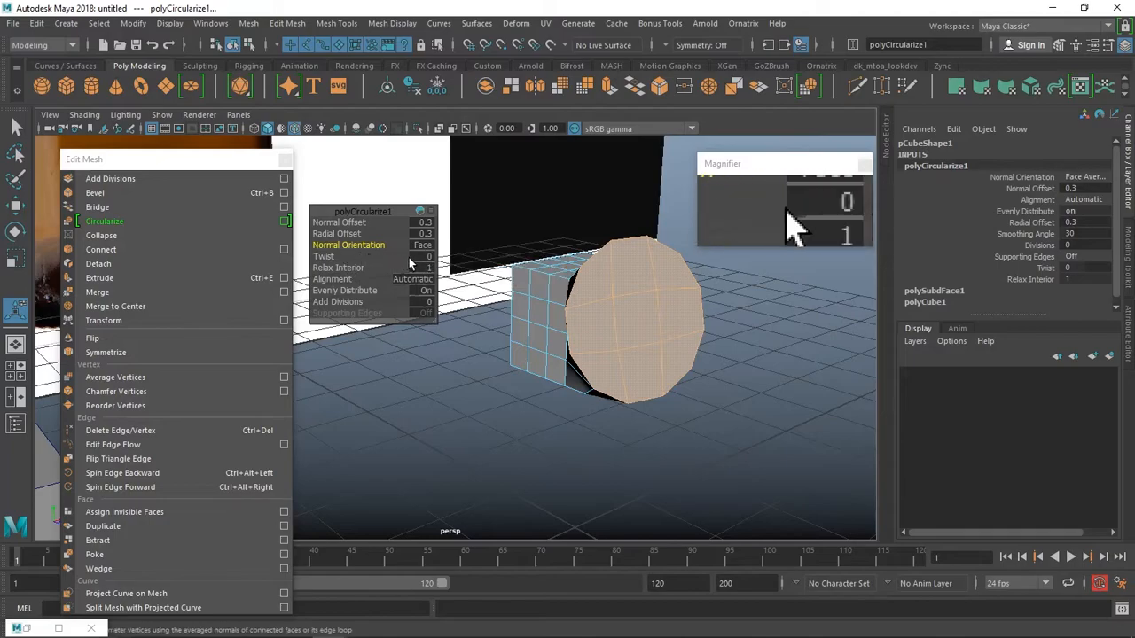
Try the Circularize Twist and Relax Interior settings and undo the changes.
{"action": "left_click_drag", "start_coordinate": [363, 257], "coordinate": [736, 266]}
{"action": "left_click_drag", "start_coordinate": [674, 293], "coordinate": [600, 317], "text": "alt"}
{"action": "key", "text": "ctrl+z"}
{"action": "left_click_drag", "start_coordinate": [390, 248], "coordinate": [587, 319], "text": "alt"}
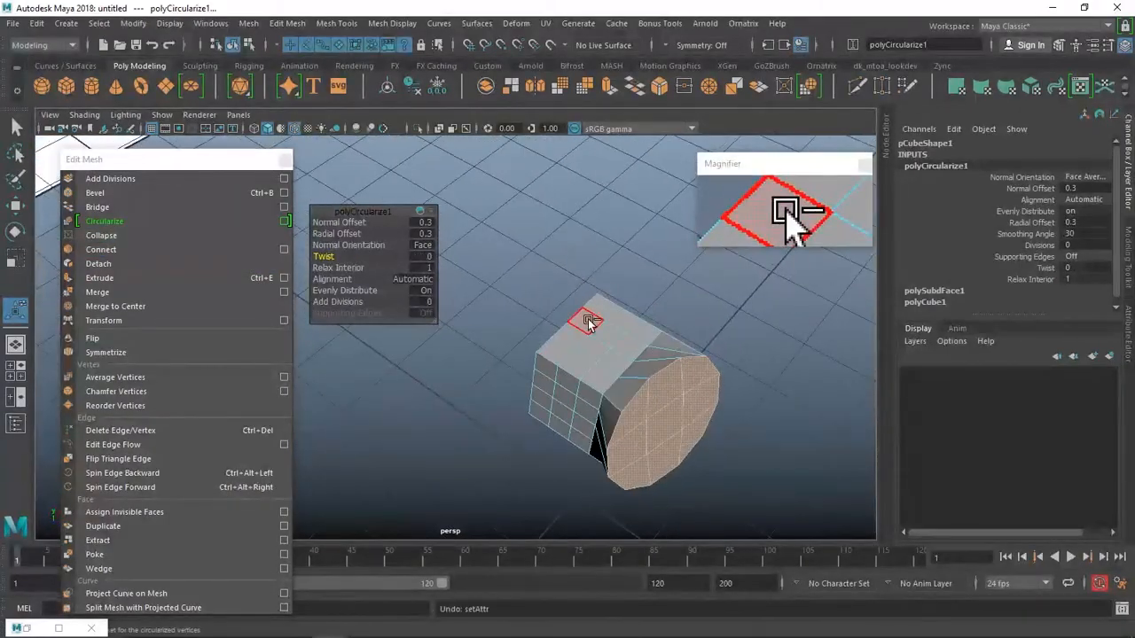
{"action": "left_click_drag", "start_coordinate": [413, 298], "coordinate": [289, 271], "text": "alt"}
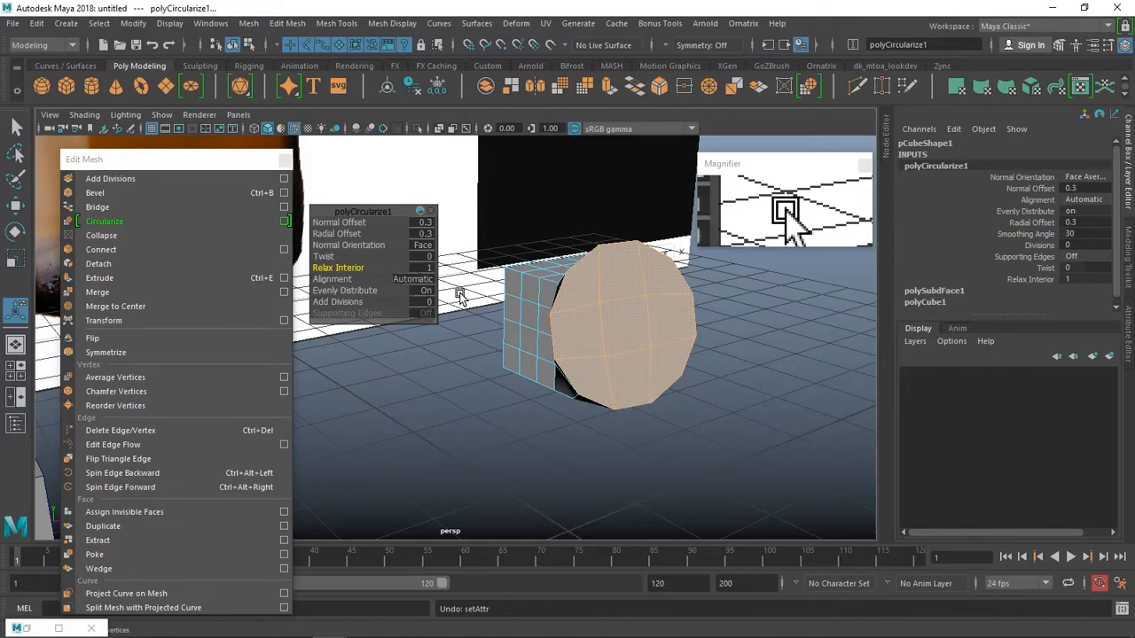
Switch to edge selection and slide a vertical edge loop on the cube's flat side close to the neighbouring loop.
{"action": "scroll", "coordinate": [656, 276], "scroll_direction": "up", "scroll_amount": 5}
{"action": "left_click_drag", "start_coordinate": [656, 277], "coordinate": [508, 332], "text": "alt"}
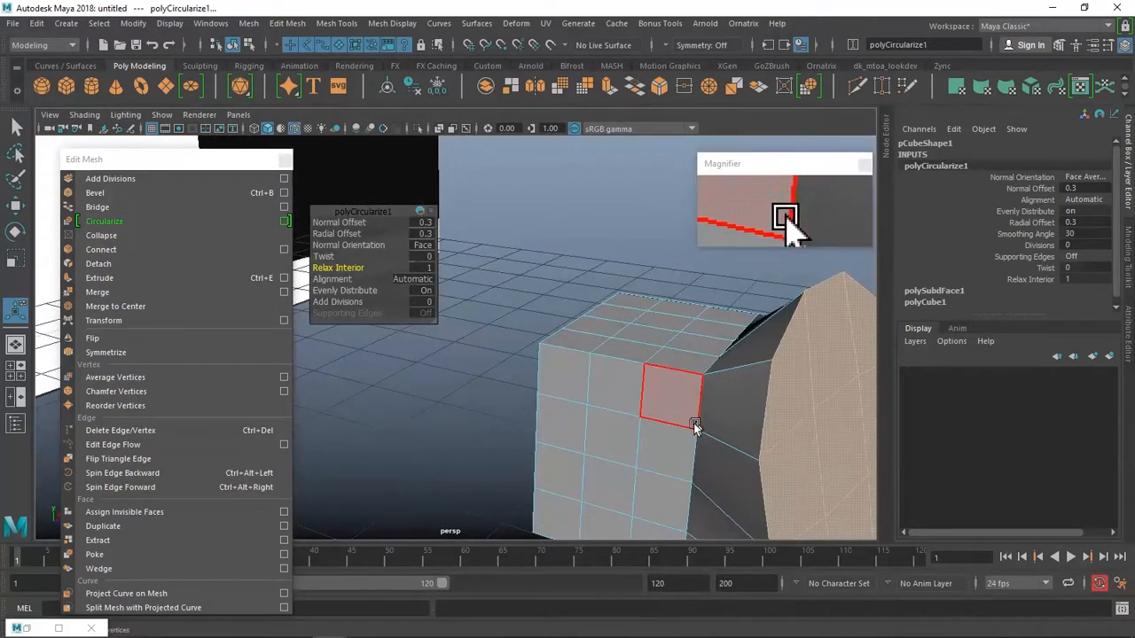
{"action": "left_click", "coordinate": [693, 422]}
{"action": "left_click", "coordinate": [618, 441]}
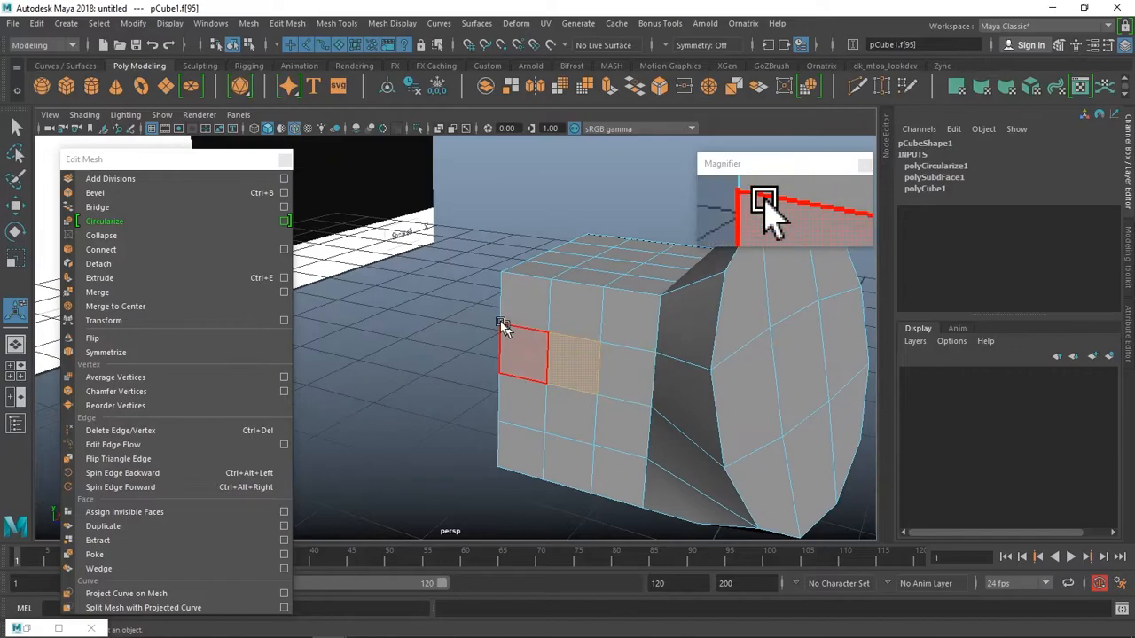
{"action": "mouse_move", "coordinate": [506, 287]}
{"action": "left_mouse_down", "text": "alt"}
{"action": "mouse_move", "coordinate": [576, 322]}
{"action": "mouse_move", "coordinate": [515, 271]}
{"action": "left_mouse_up", "text": "alt"}
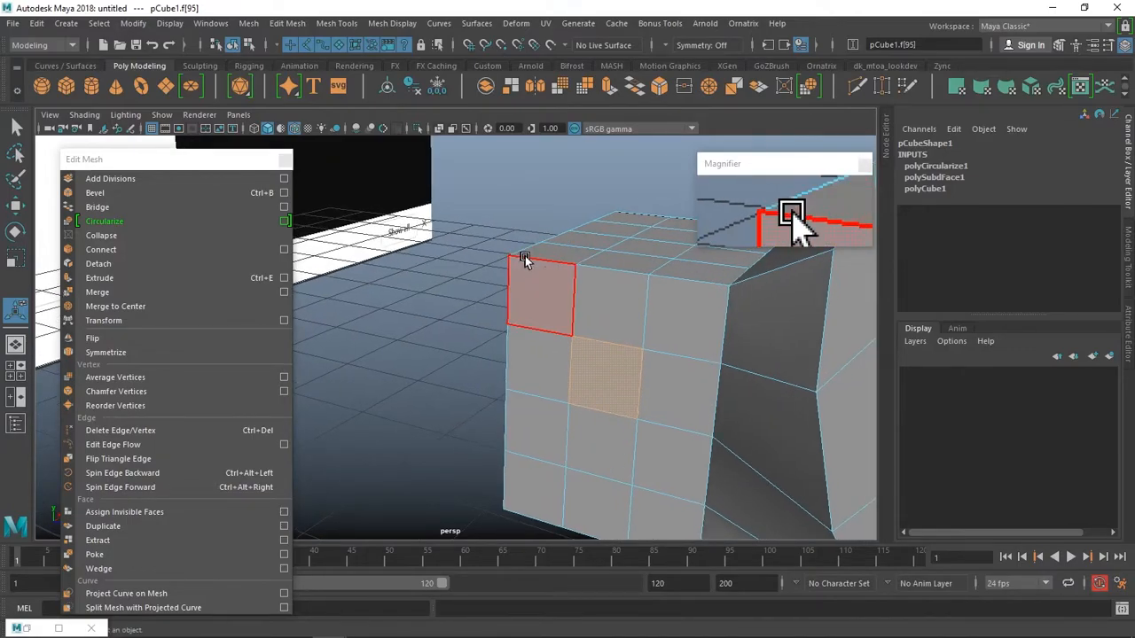
{"action": "right_click_drag", "start_coordinate": [622, 314], "coordinate": [623, 192]}
{"action": "left_click", "coordinate": [579, 295]}
{"action": "right_click_drag", "start_coordinate": [580, 296], "coordinate": [572, 412], "text": "shift"}
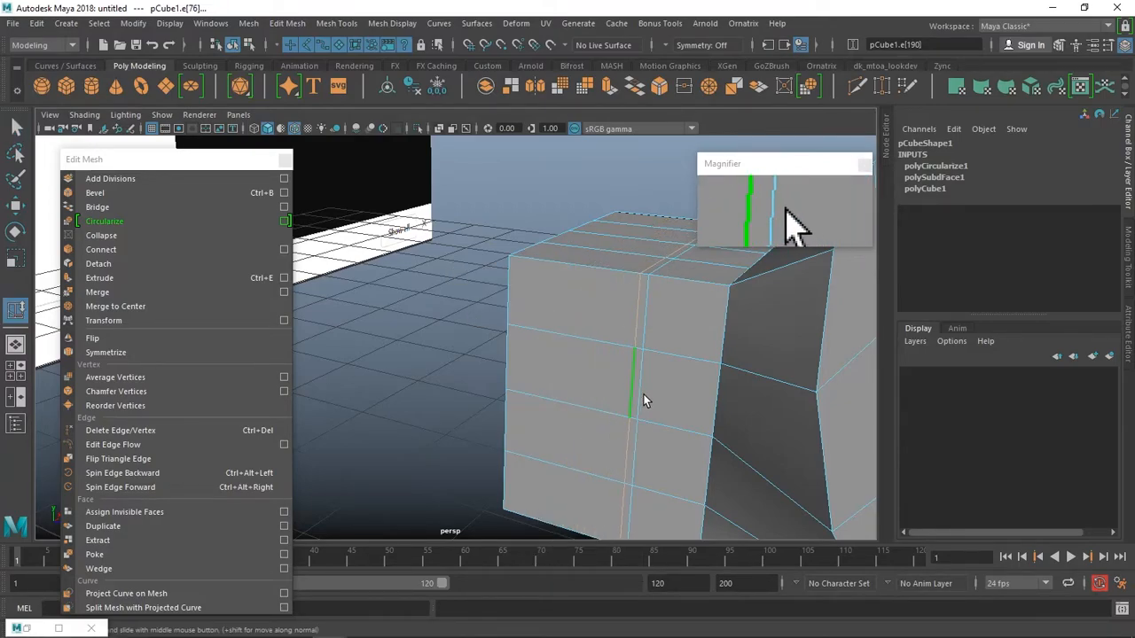
Select a horizontal edge on the cube's side, and undo that selection and the edge loop slide.
{"action": "right_click_drag", "start_coordinate": [614, 246], "coordinate": [581, 270]}
{"action": "left_click", "coordinate": [581, 270]}
{"action": "left_click", "coordinate": [586, 344]}
{"action": "left_click_drag", "start_coordinate": [586, 345], "coordinate": [594, 363], "text": "alt"}
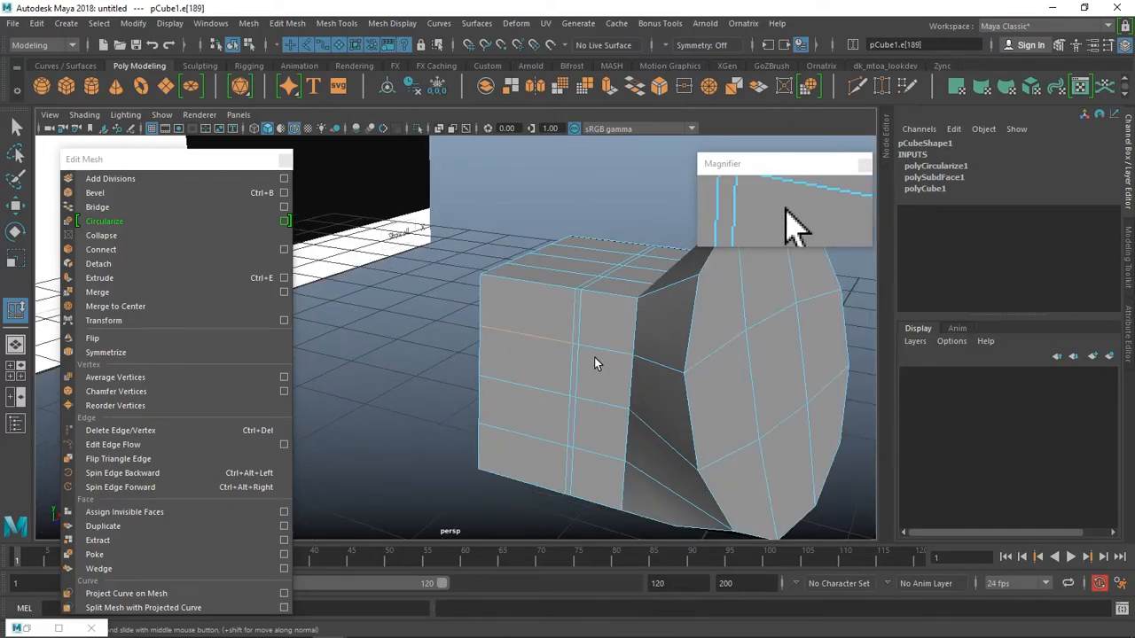
{"action": "left_click", "coordinate": [612, 456]}
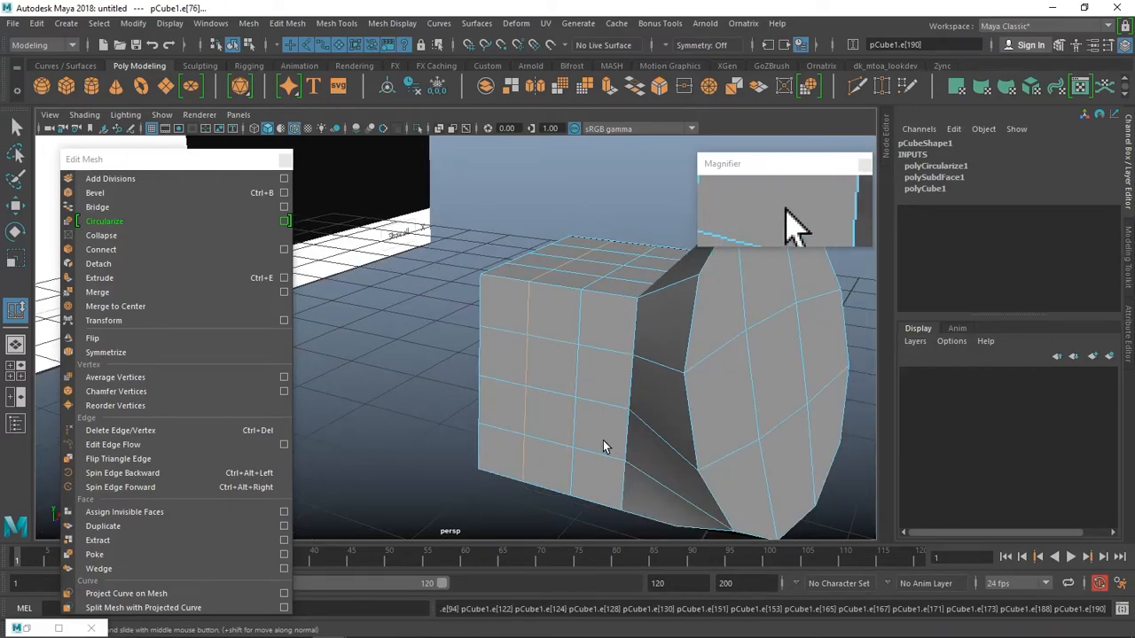
{"action": "right_click_drag", "start_coordinate": [603, 446], "coordinate": [549, 411], "text": "alt"}
Switch to the Move tool and undo the Circularize settings and the Circularize operation on the cube.
{"action": "right_click", "coordinate": [434, 257]}
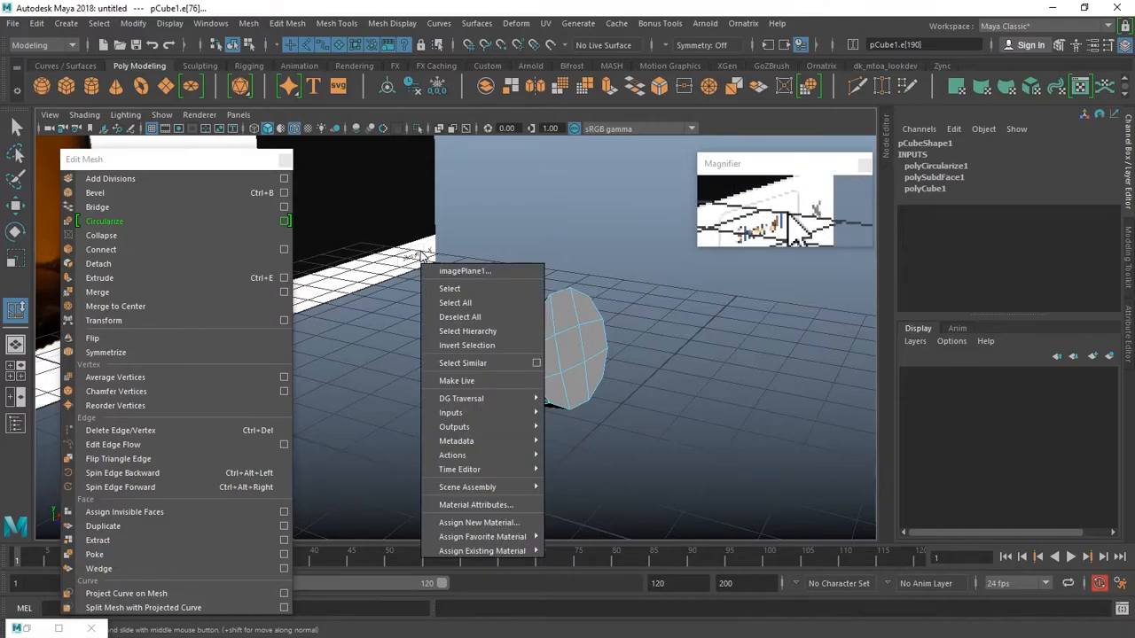
{"action": "key", "text": "w"}
{"action": "right_click_drag", "start_coordinate": [503, 314], "coordinate": [554, 204]}
{"action": "key", "text": "ctrl+z"}
{"action": "key", "text": "ctrl+z"}
{"action": "key", "text": "ctrl+z"}
{"action": "key", "text": "ctrl+z"}
{"action": "key", "text": "ctrl+z"}
{"action": "key", "text": "ctrl+z"}
{"action": "key", "text": "ctrl+z"}
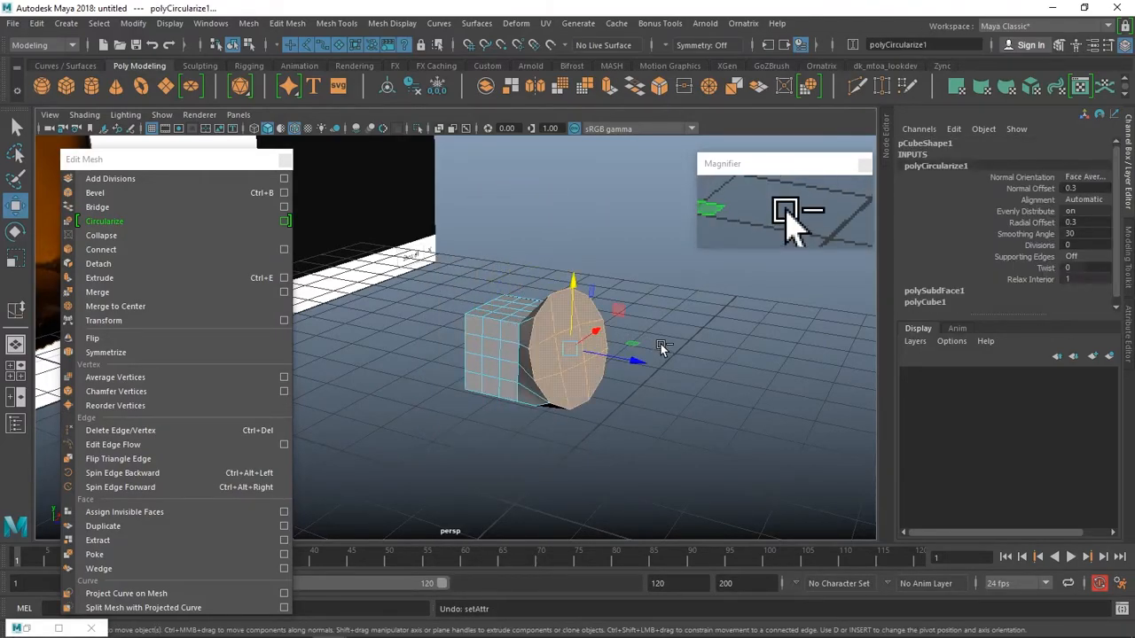
{"action": "key", "text": "ctrl+z"}
{"action": "key", "text": "ctrl+z"}
{"action": "key", "text": "ctrl+z"}
{"action": "left_click_drag", "start_coordinate": [660, 344], "coordinate": [525, 348], "text": "alt"}
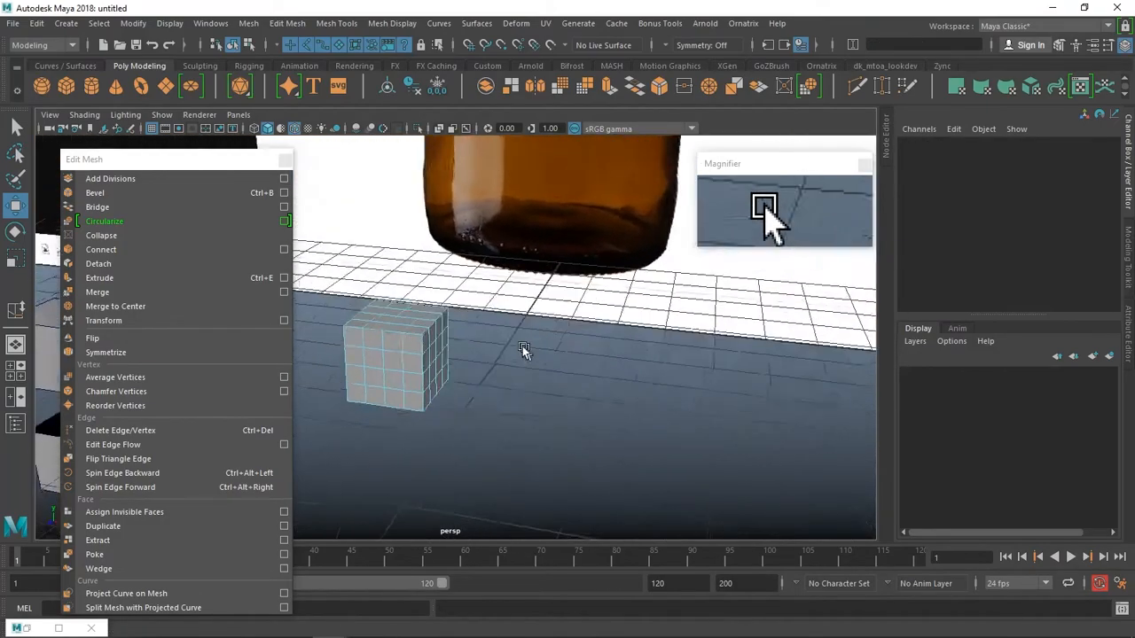
{"action": "right_click", "coordinate": [335, 272]}
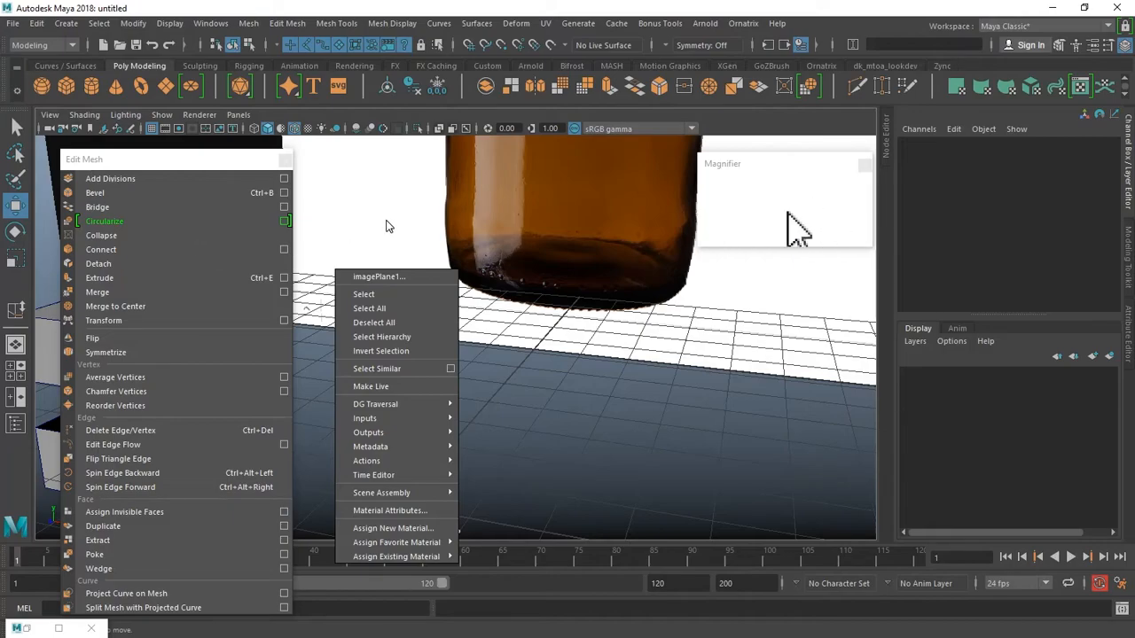
Switch the cube to vertex selection, select three neighbouring vertices around its upper corner, and try to collapse them.
{"action": "right_click_drag", "start_coordinate": [426, 325], "coordinate": [378, 230]}
{"action": "middle_click_drag", "start_coordinate": [427, 251], "coordinate": [491, 268], "text": "alt"}
{"action": "scroll", "coordinate": [489, 269], "scroll_direction": "up", "scroll_amount": 4}
{"action": "left_click", "coordinate": [525, 366]}
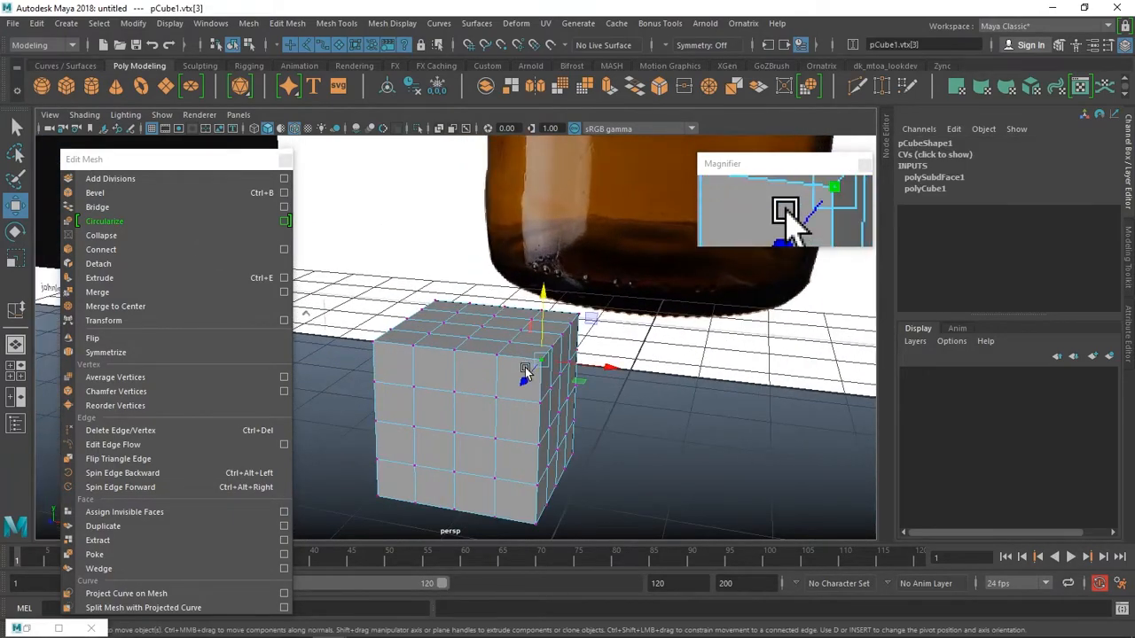
{"action": "left_click", "coordinate": [535, 401], "text": "shift"}
{"action": "left_click_drag", "start_coordinate": [456, 357], "coordinate": [433, 362], "text": "alt"}
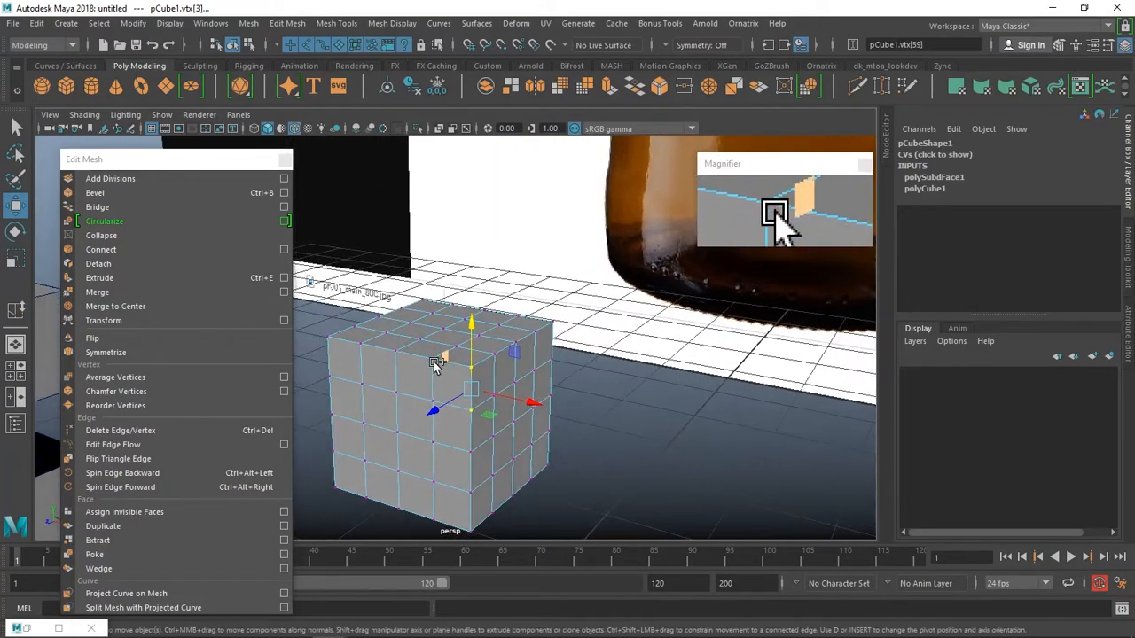
{"action": "left_click", "coordinate": [429, 364], "text": "shift"}
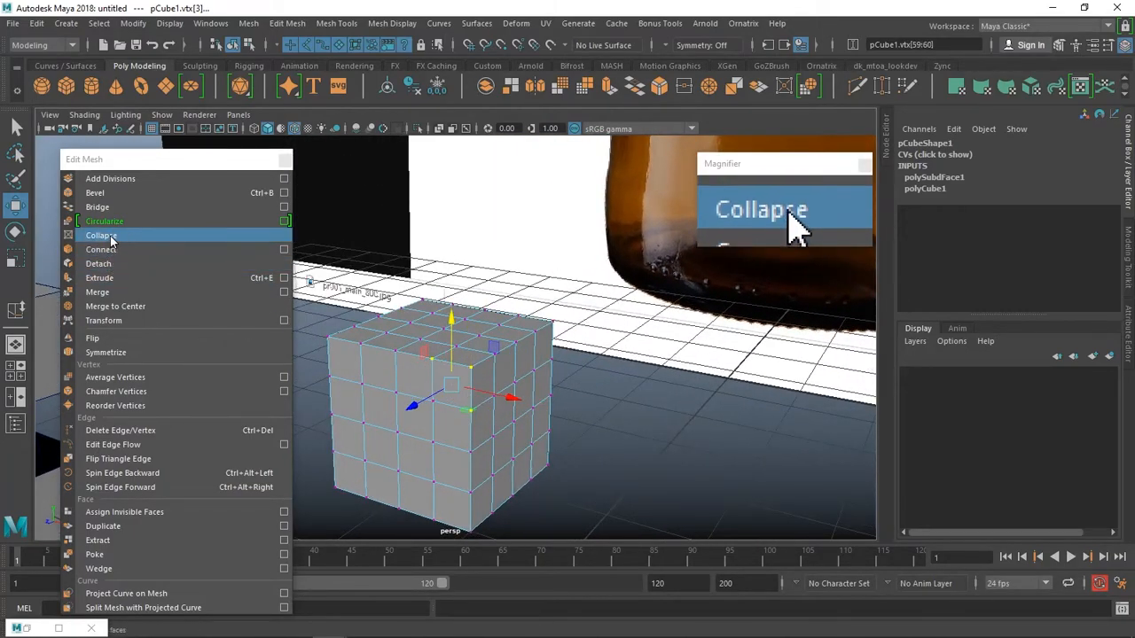
{"action": "left_click", "coordinate": [162, 235]}
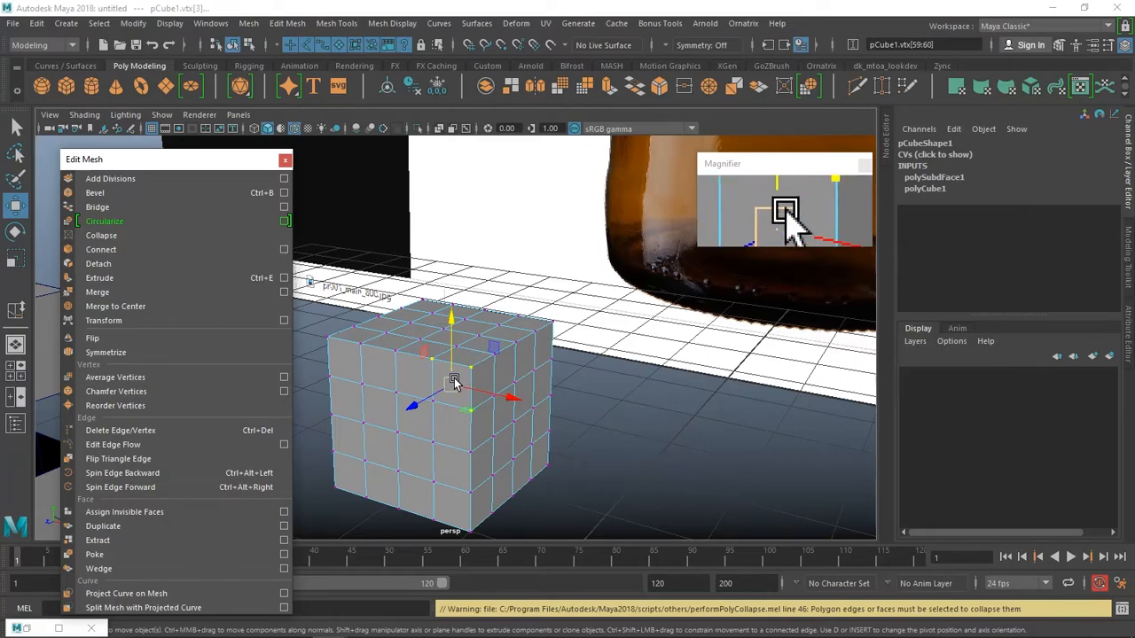
Switch to face selection, collapse two vertically adjacent faces on the cube's side, and undo the collapse.
{"action": "right_click", "coordinate": [455, 233]}
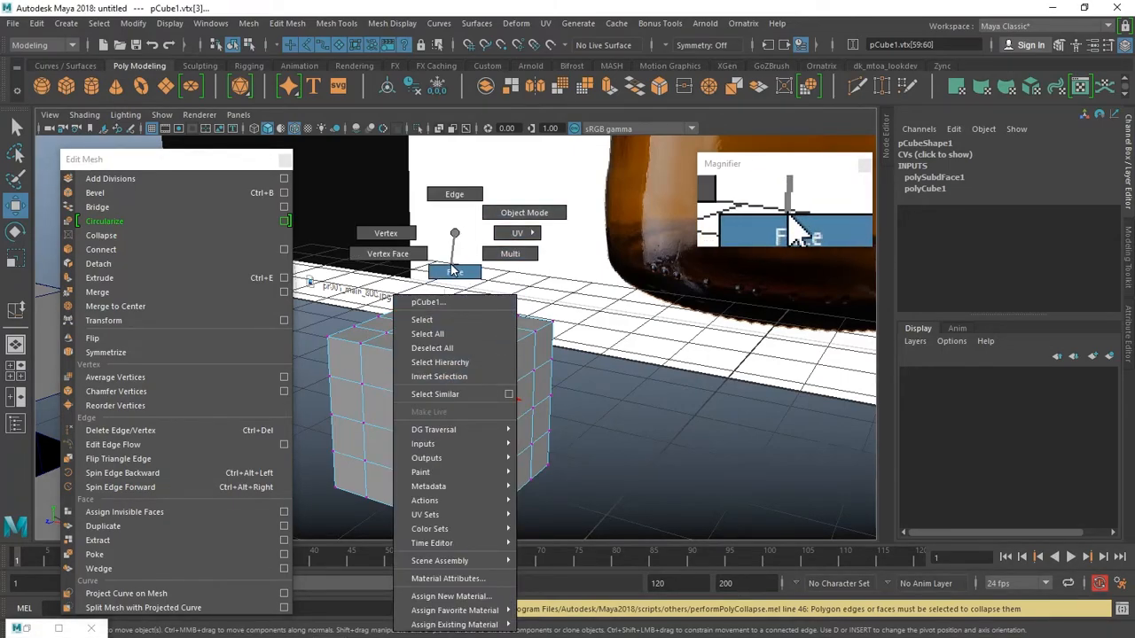
{"action": "left_click", "coordinate": [455, 270]}
{"action": "left_click", "coordinate": [414, 387]}
{"action": "left_click_drag", "start_coordinate": [428, 405], "coordinate": [465, 370], "text": "alt"}
{"action": "left_click", "coordinate": [466, 370], "text": "shift"}
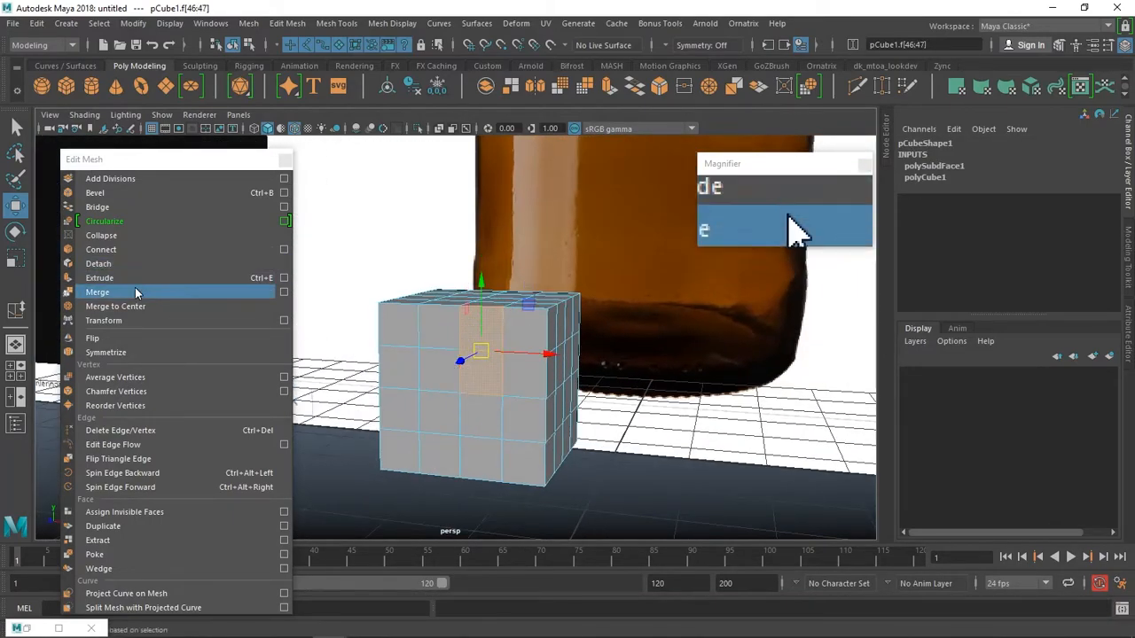
{"action": "left_click", "coordinate": [146, 235]}
{"action": "key", "text": "ctrl+z"}
Select a three-by-three block of faces on top of the cube and collapse them.
{"action": "right_click_drag", "start_coordinate": [510, 229], "coordinate": [515, 373]}
{"action": "left_click_drag", "start_coordinate": [529, 425], "coordinate": [458, 387], "text": "alt"}
{"action": "left_click", "coordinate": [489, 358]}
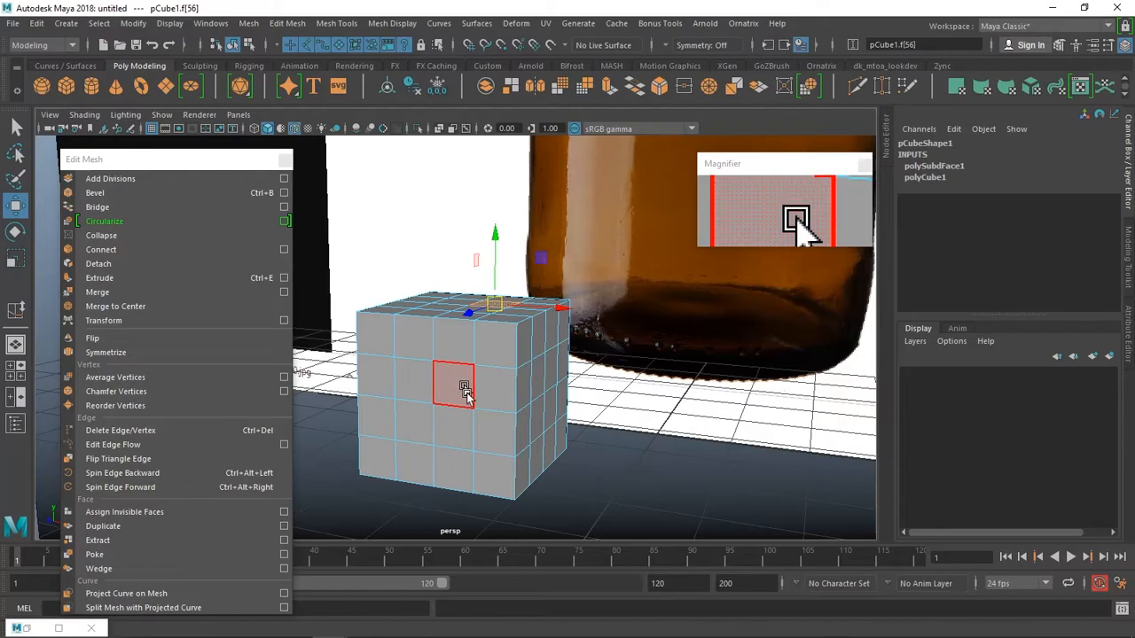
{"action": "left_click_drag", "start_coordinate": [494, 346], "coordinate": [473, 357], "text": "alt"}
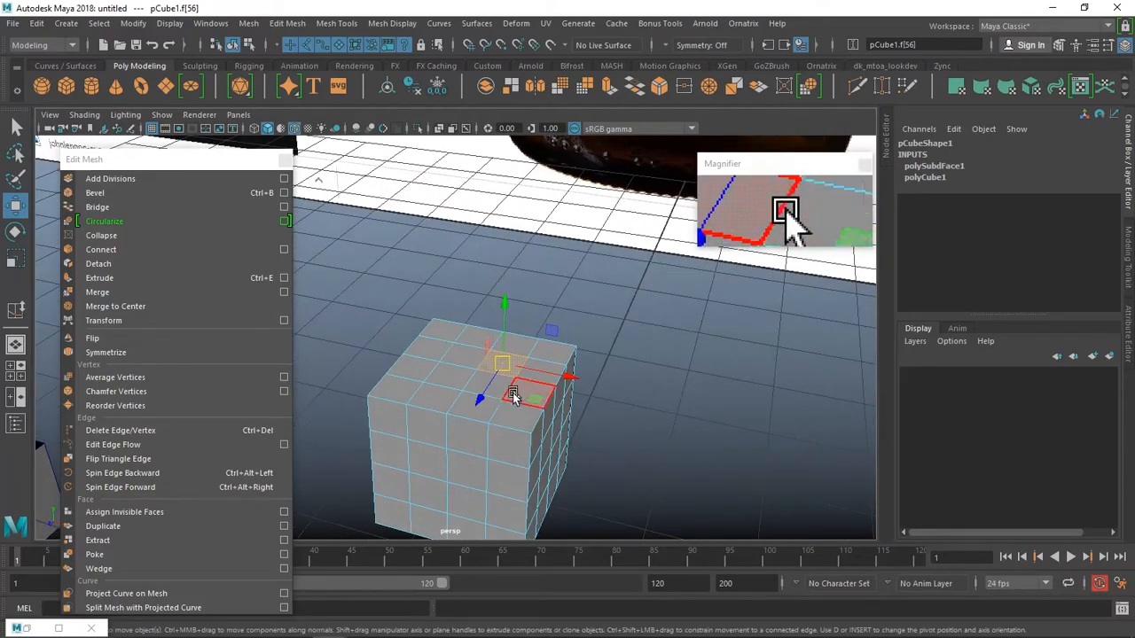
{"action": "left_click", "coordinate": [442, 389]}
{"action": "left_click", "coordinate": [488, 401]}
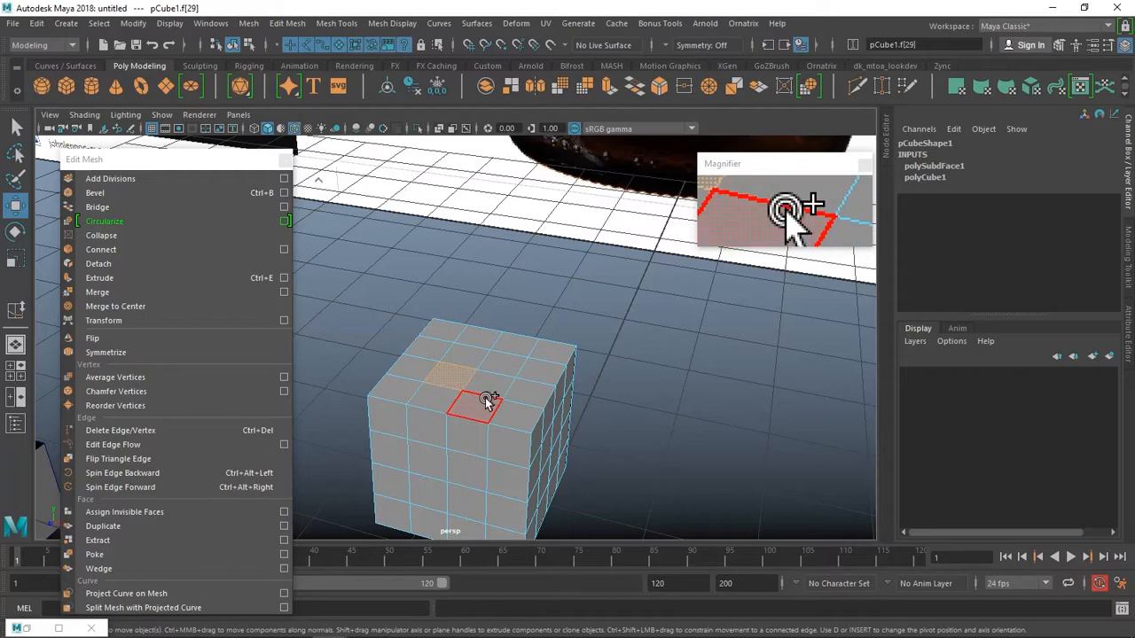
{"action": "left_click_drag", "start_coordinate": [394, 387], "coordinate": [494, 398]}
{"action": "left_click", "coordinate": [99, 237]}
Switch to vertex selection, select the vertex where the collapsed top faces meet, and undo the collapse.
{"action": "right_click", "coordinate": [494, 396]}
{"action": "left_click", "coordinate": [464, 275]}
{"action": "left_click_drag", "start_coordinate": [465, 275], "coordinate": [456, 253], "text": "alt"}
{"action": "right_click_drag", "start_coordinate": [455, 254], "coordinate": [558, 489], "text": "alt"}
{"action": "left_click_drag", "start_coordinate": [558, 488], "coordinate": [505, 370], "text": "alt"}
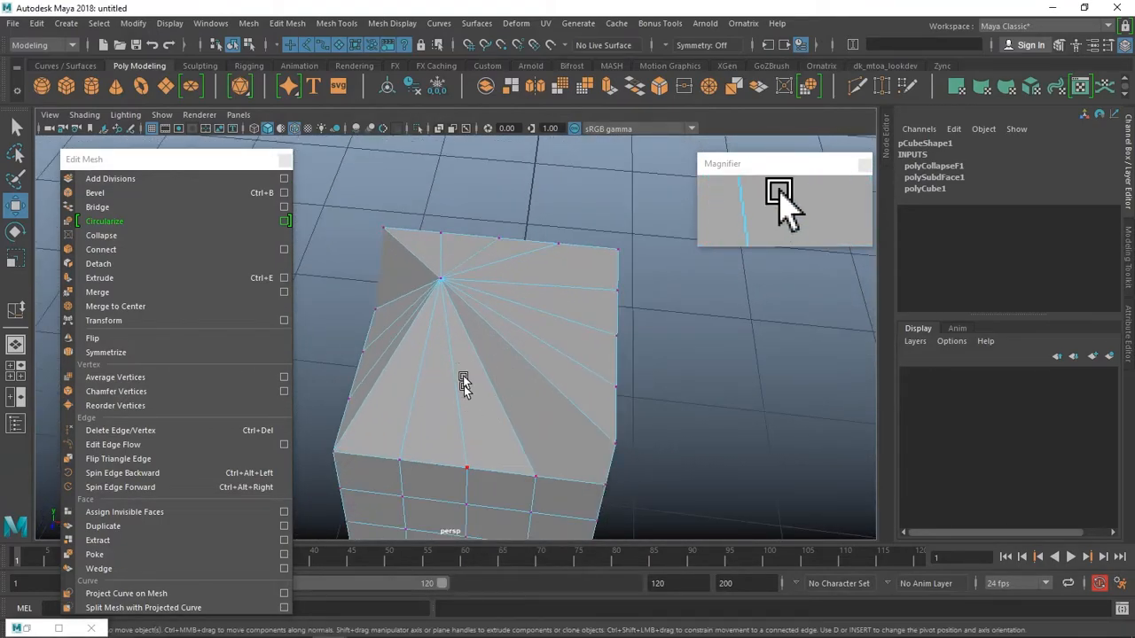
{"action": "left_click", "coordinate": [439, 266]}
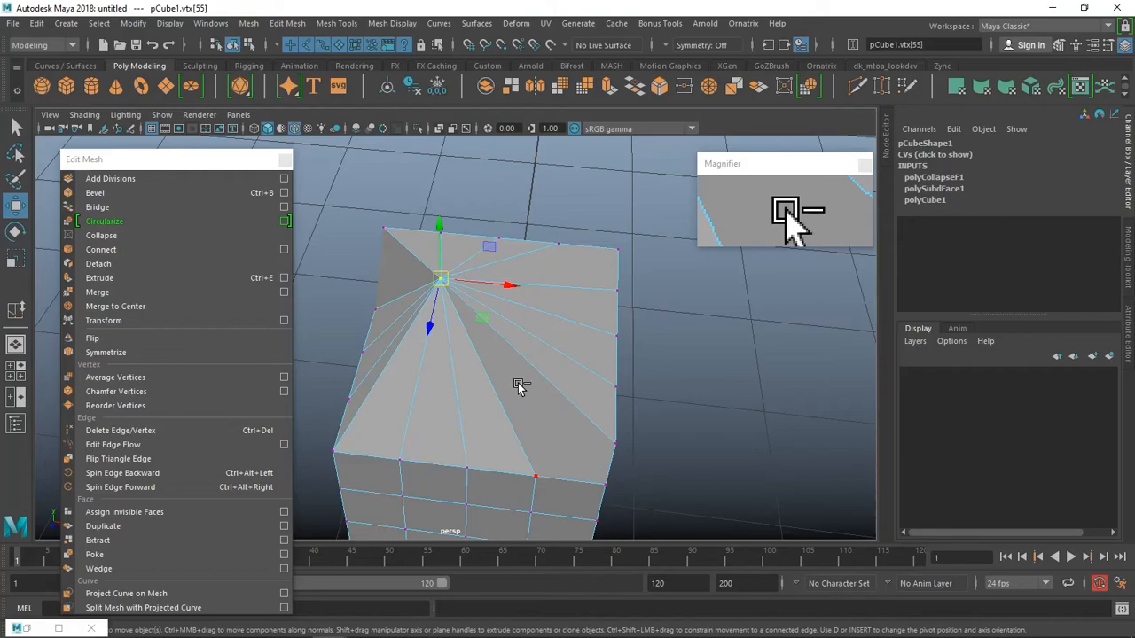
{"action": "key", "text": "ctrl+z"}
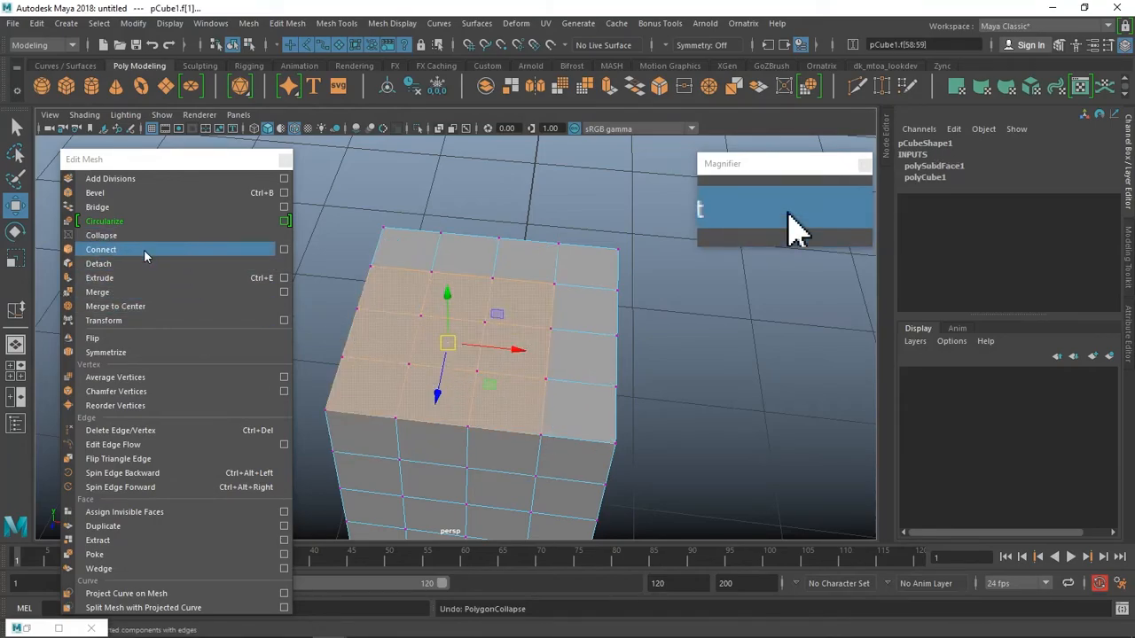
Return the subdivided cube to object mode.
{"action": "scroll", "coordinate": [588, 322], "scroll_direction": "down", "scroll_amount": 2}
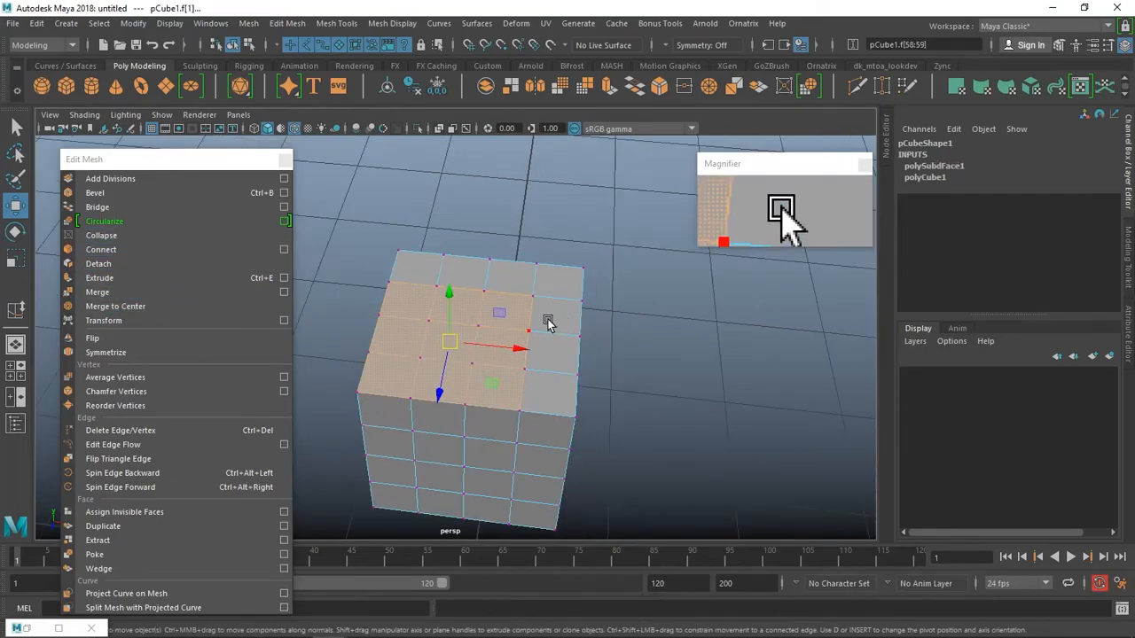
{"action": "right_click_drag", "start_coordinate": [558, 378], "coordinate": [621, 211]}
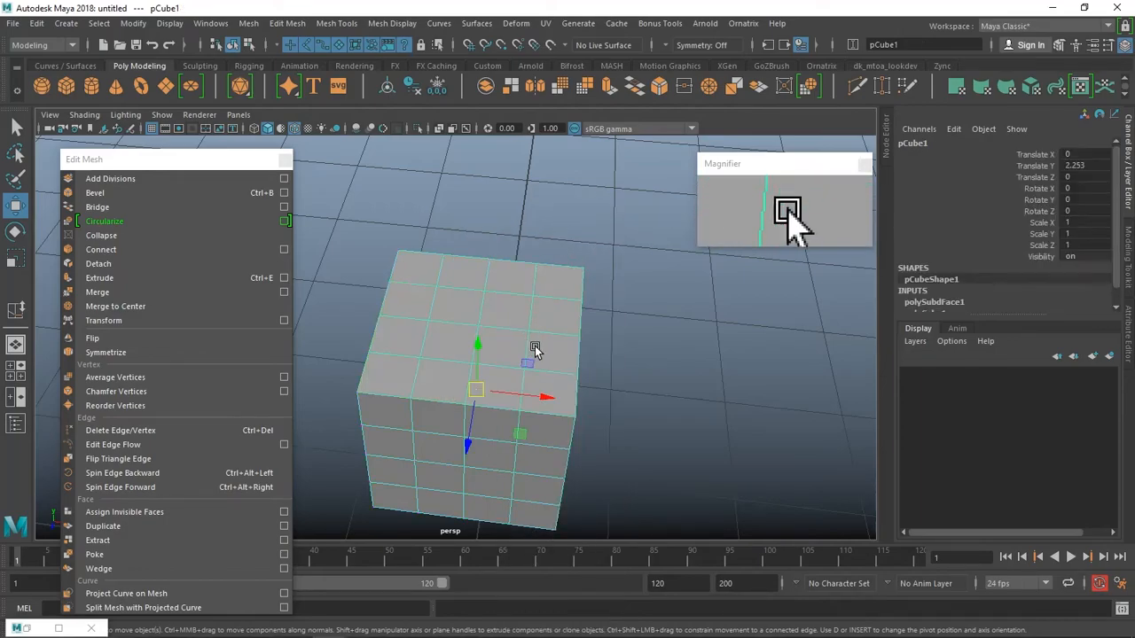
{"action": "left_click_drag", "start_coordinate": [529, 362], "coordinate": [553, 329], "text": "alt"}
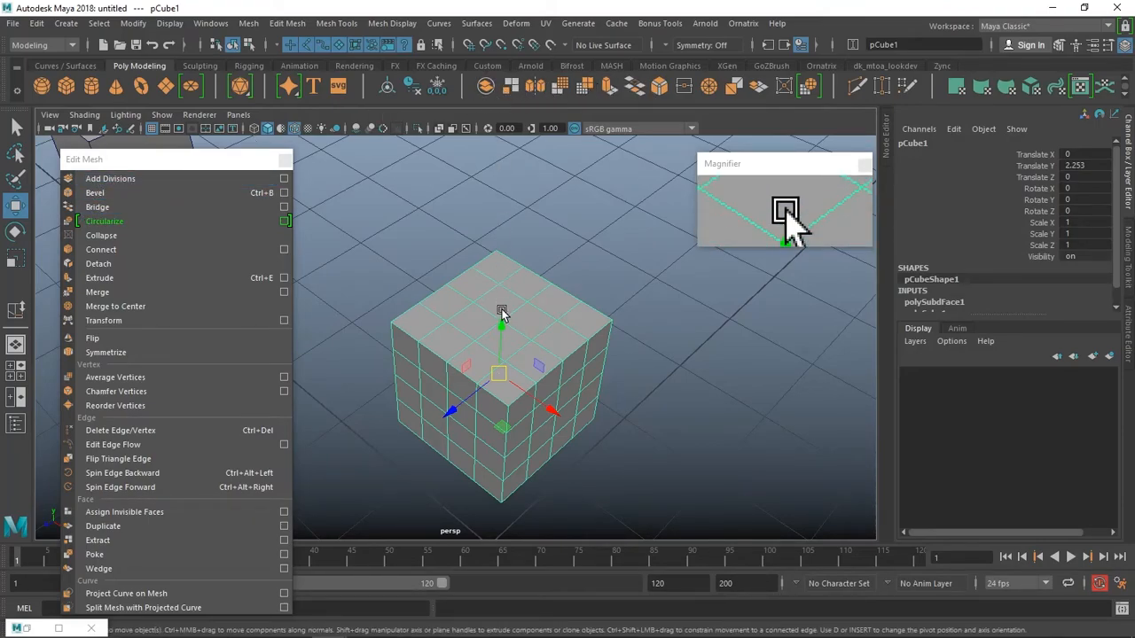
{"action": "right_click", "coordinate": [457, 314]}
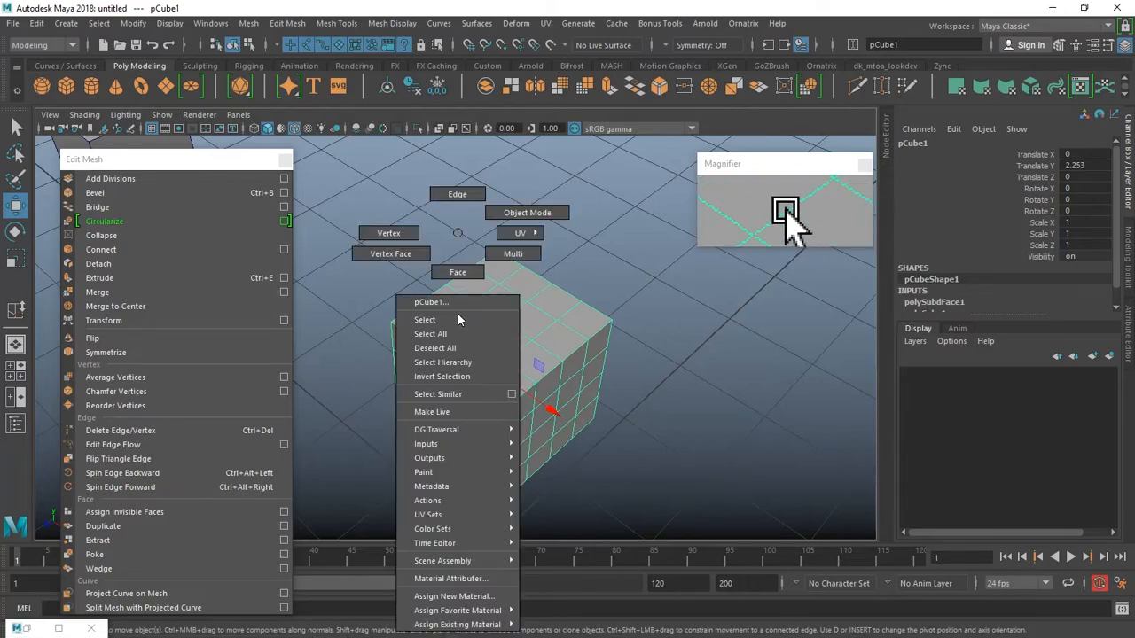
{"action": "left_click", "coordinate": [484, 220]}
Select the combined two-cube object, switch it to edge selection, and select one edge of the upper cube.
{"action": "scroll", "coordinate": [506, 307], "scroll_direction": "down", "scroll_amount": 4}
{"action": "middle_click_drag", "start_coordinate": [444, 273], "coordinate": [883, 326], "text": "alt"}
{"action": "middle_click_drag", "start_coordinate": [572, 304], "coordinate": [529, 380], "text": "alt"}
{"action": "left_click_drag", "start_coordinate": [528, 377], "coordinate": [532, 350], "text": "alt"}
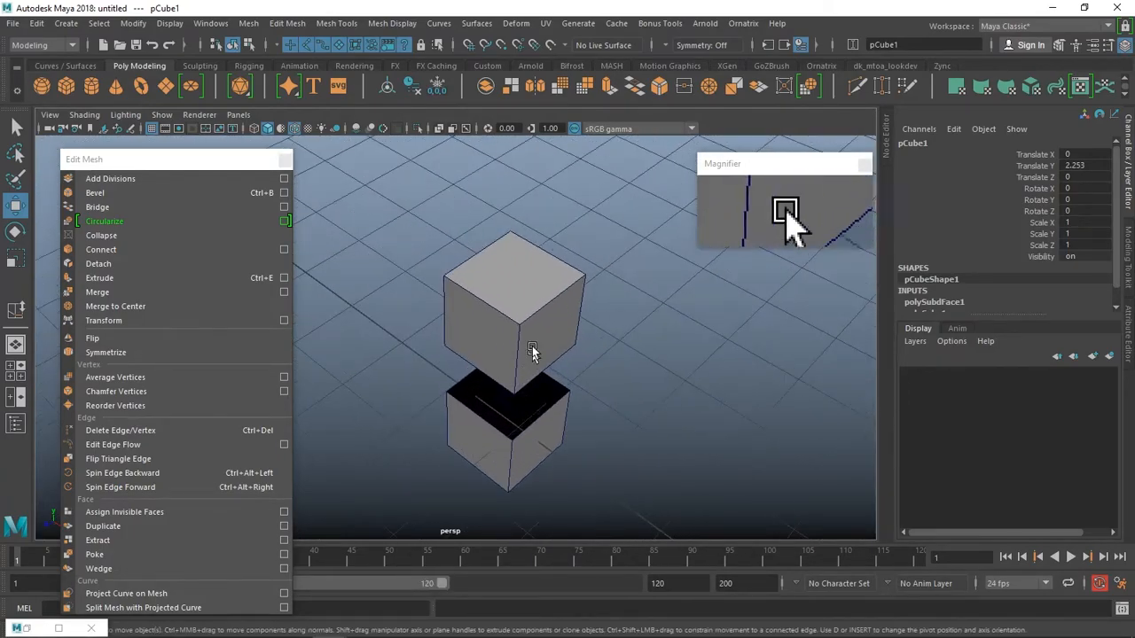
{"action": "left_click", "coordinate": [532, 350]}
{"action": "right_click", "coordinate": [520, 235]}
{"action": "left_click", "coordinate": [516, 188]}
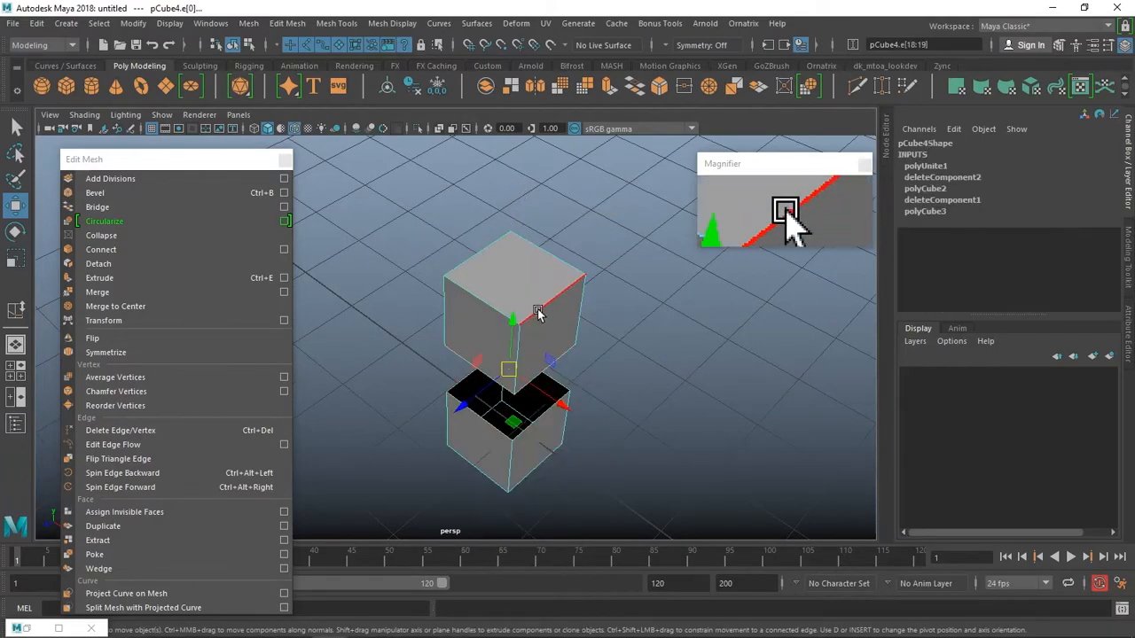
{"action": "left_click", "coordinate": [609, 278]}
{"action": "left_click_drag", "start_coordinate": [534, 443], "coordinate": [642, 375], "text": "alt"}
{"action": "middle_click_drag", "start_coordinate": [642, 375], "coordinate": [641, 211], "text": "alt"}
{"action": "scroll", "coordinate": [580, 384], "scroll_direction": "down", "scroll_amount": 2}
{"action": "left_click_drag", "start_coordinate": [579, 382], "coordinate": [532, 388], "text": "alt"}
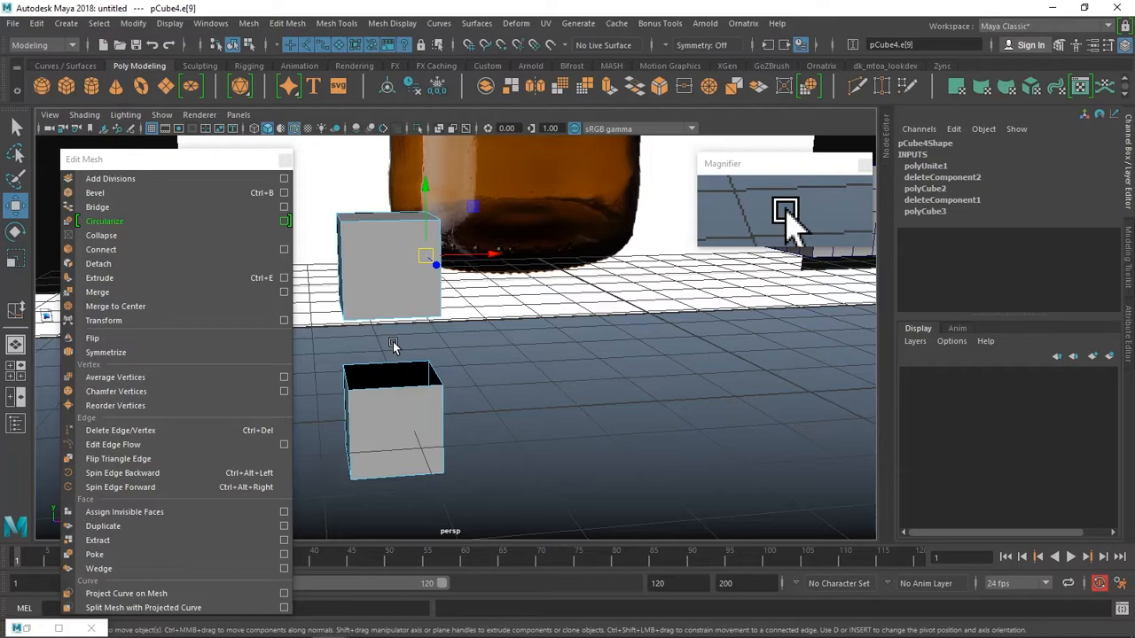
{"action": "mouse_move", "coordinate": [393, 344]}
{"action": "left_mouse_down", "text": "alt"}
{"action": "mouse_move", "coordinate": [431, 332]}
{"action": "mouse_move", "coordinate": [386, 328]}
{"action": "left_mouse_up", "text": "alt"}
{"action": "right_click", "coordinate": [449, 341]}
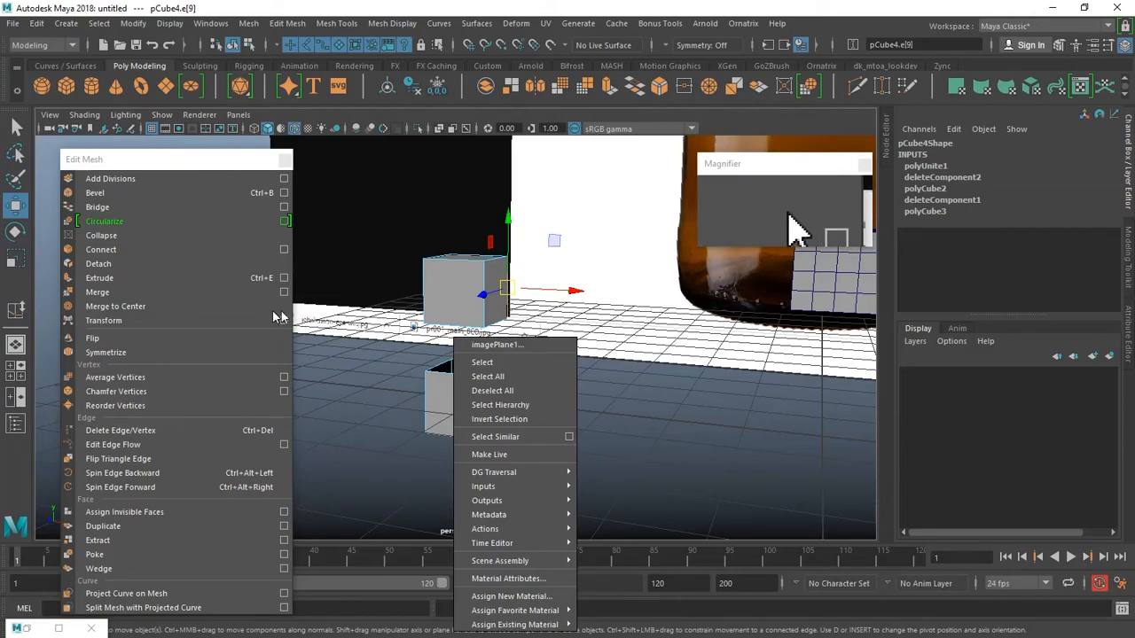
{"action": "left_click", "coordinate": [348, 317]}
Switch to face selection and select the matching side faces of the upper and lower cubes.
{"action": "mouse_move", "coordinate": [448, 294]}
{"action": "right_mouse_down"}
{"action": "mouse_move", "coordinate": [449, 195]}
{"action": "mouse_move", "coordinate": [499, 252]}
{"action": "mouse_move", "coordinate": [448, 272]}
{"action": "right_mouse_up"}
{"action": "left_click_drag", "start_coordinate": [456, 274], "coordinate": [528, 319], "text": "alt"}
{"action": "left_click", "coordinate": [538, 323]}
{"action": "scroll", "coordinate": [528, 320], "scroll_direction": "up", "scroll_amount": 2}
{"action": "left_click", "coordinate": [559, 420]}
{"action": "left_click_drag", "start_coordinate": [559, 419], "coordinate": [414, 266], "text": "alt"}
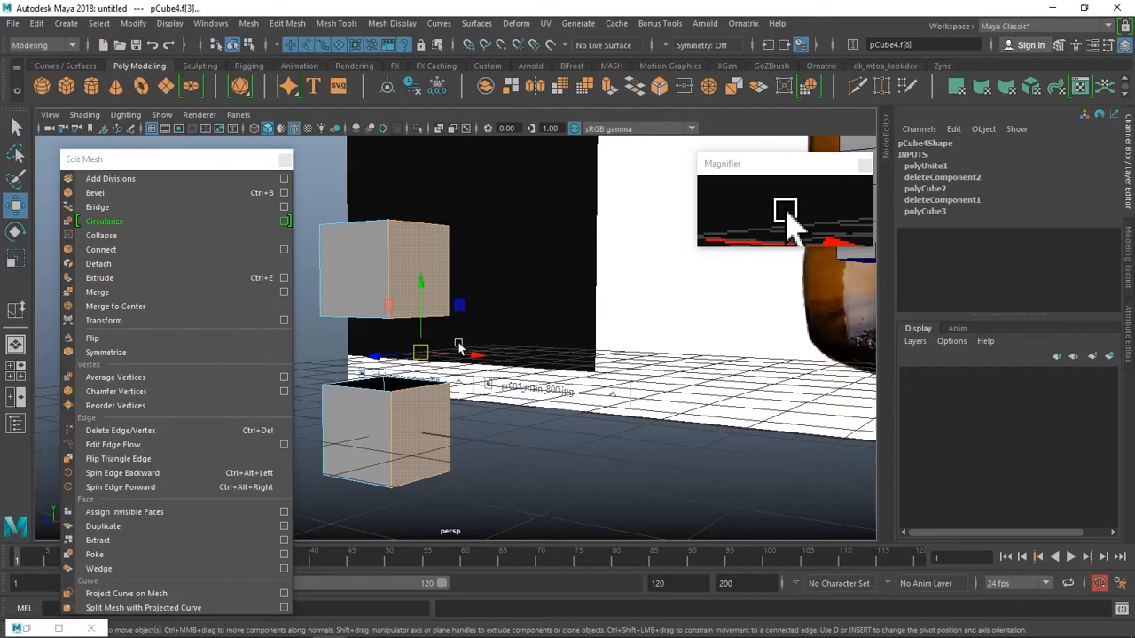
Move the two selected side faces outward along X, and undo the move.
{"action": "left_click_drag", "start_coordinate": [485, 342], "coordinate": [552, 344], "text": "alt"}
{"action": "left_click_drag", "start_coordinate": [432, 362], "coordinate": [585, 448]}
{"action": "key", "text": "ctrl+z"}
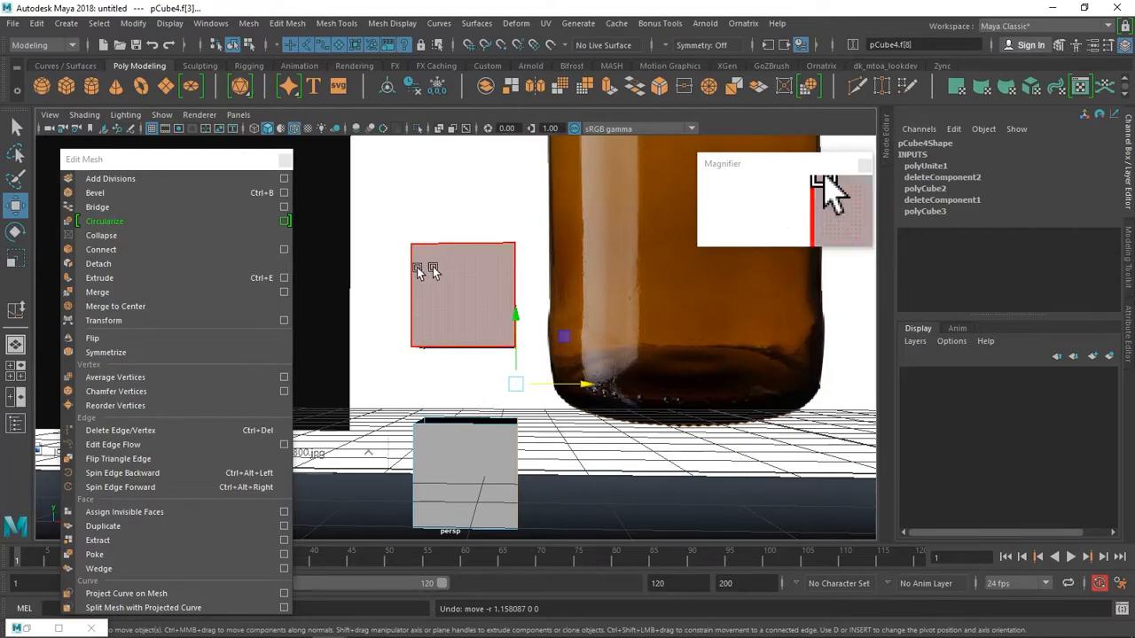
Extrude the two selected side faces outward with a Local Translate Z of 0.914.
{"action": "left_click_drag", "start_coordinate": [458, 352], "coordinate": [532, 369], "text": "alt"}
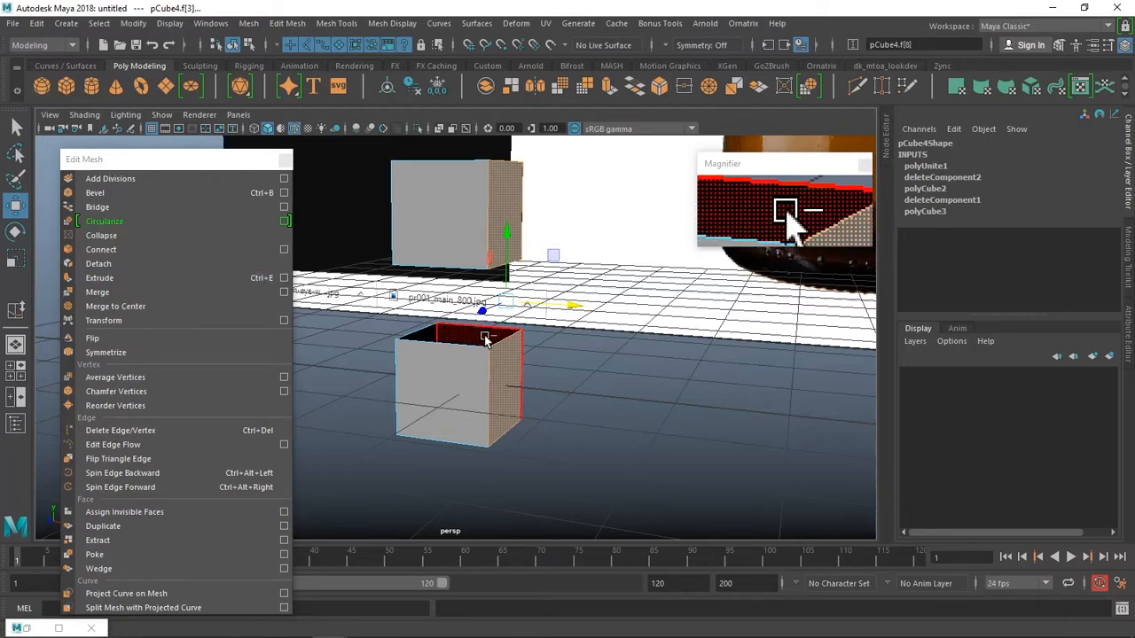
{"action": "key", "text": "ctrl+e"}
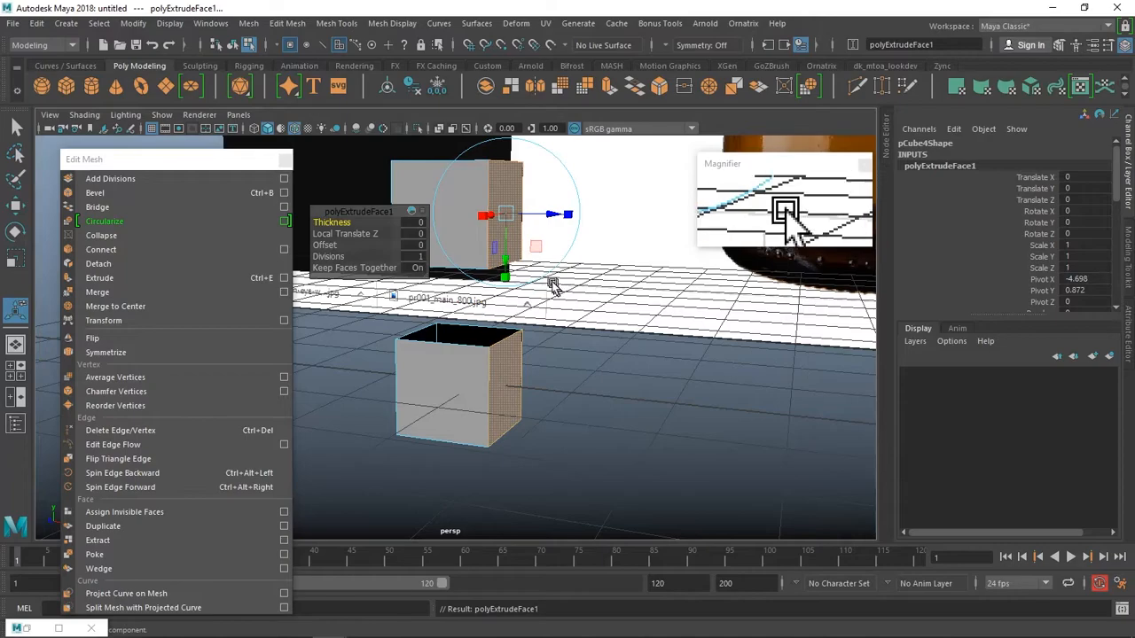
{"action": "scroll", "coordinate": [611, 402], "scroll_direction": "down", "scroll_amount": 1}
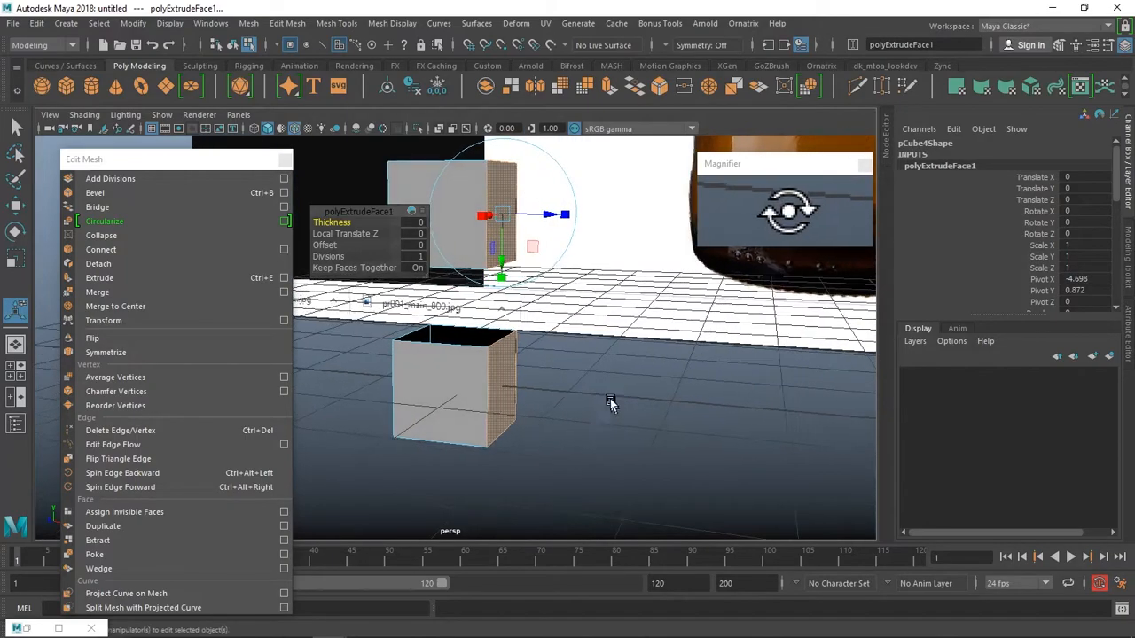
{"action": "left_click_drag", "start_coordinate": [543, 214], "coordinate": [656, 222]}
{"action": "left_click_drag", "start_coordinate": [678, 343], "coordinate": [633, 347], "text": "alt"}
{"action": "left_click_drag", "start_coordinate": [701, 354], "coordinate": [589, 359], "text": "alt"}
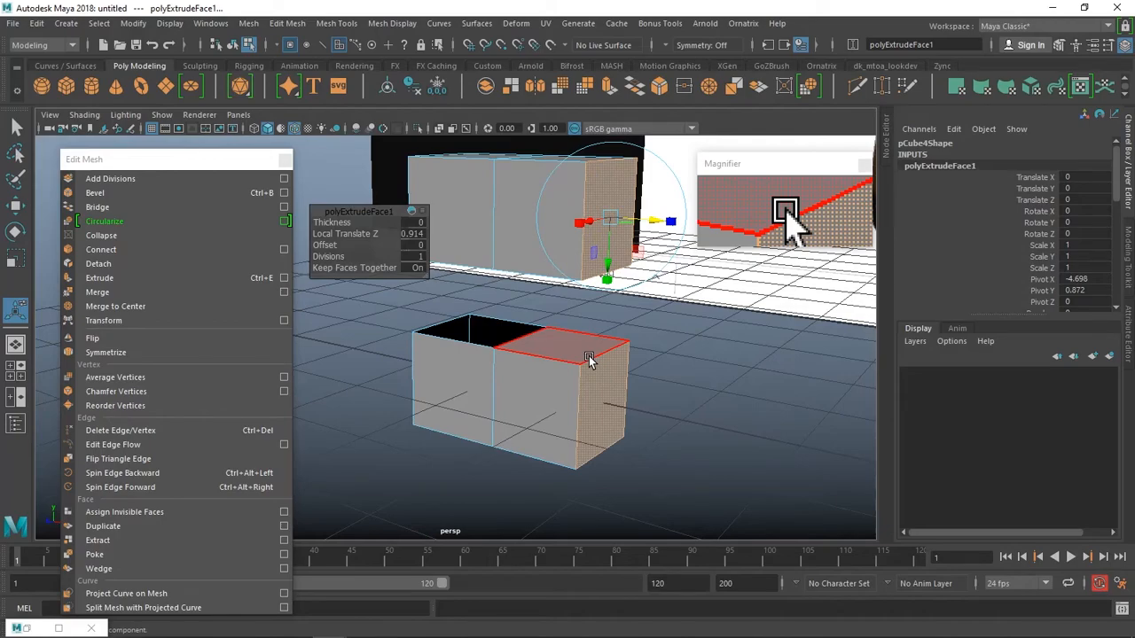
Try the extrusion's Thickness setting and undo the change.
{"action": "left_click_drag", "start_coordinate": [310, 226], "coordinate": [443, 339]}
{"action": "key", "text": "ctrl+z"}
{"action": "left_click_drag", "start_coordinate": [496, 368], "coordinate": [674, 350], "text": "alt"}
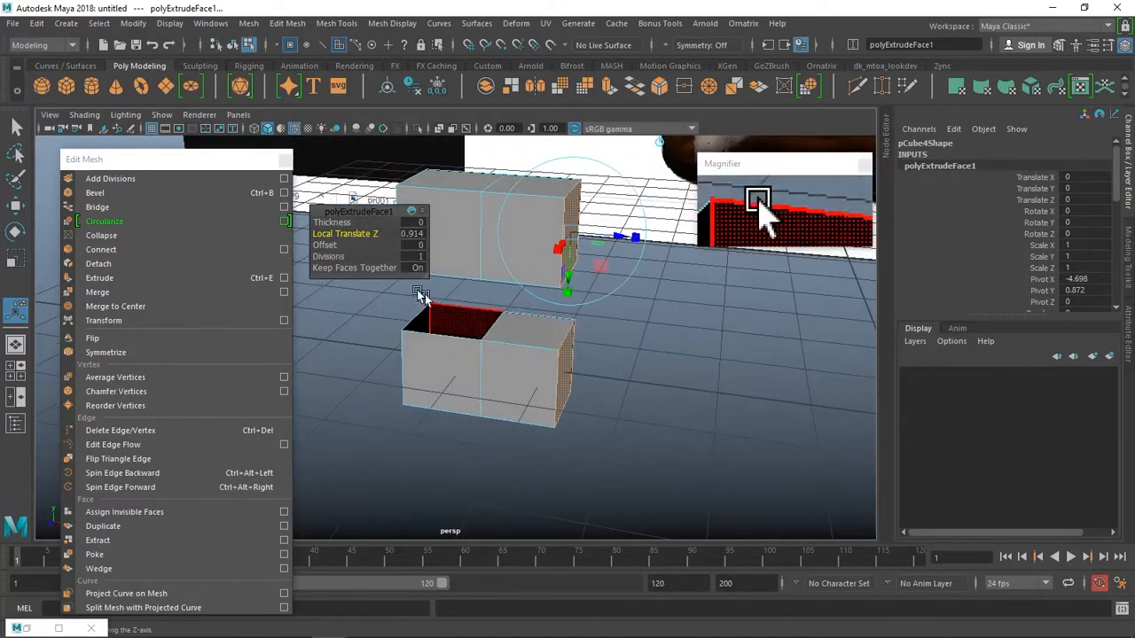
Try an Offset of -0.3 and a different Divisions value on the extrusion, undoing both changes.
{"action": "left_click_drag", "start_coordinate": [331, 240], "coordinate": [326, 240]}
{"action": "left_click_drag", "start_coordinate": [497, 291], "coordinate": [535, 293], "text": "alt"}
{"action": "middle_click_drag", "start_coordinate": [534, 293], "coordinate": [606, 292], "text": "alt"}
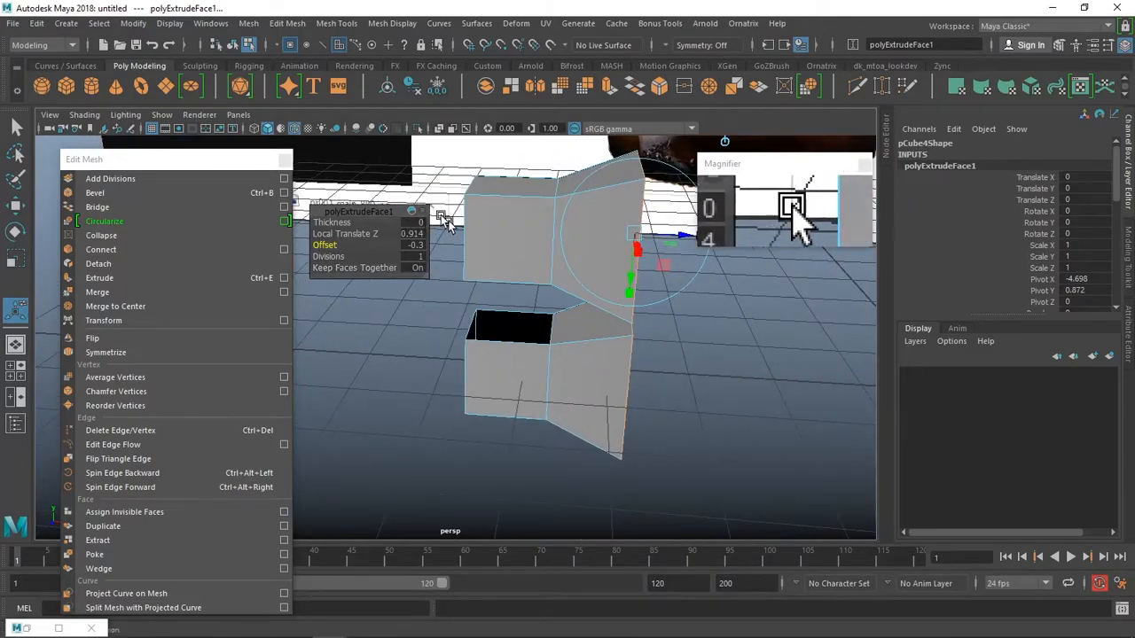
{"action": "key", "text": "ctrl+z"}
{"action": "left_click_drag", "start_coordinate": [704, 409], "coordinate": [372, 310], "text": "alt"}
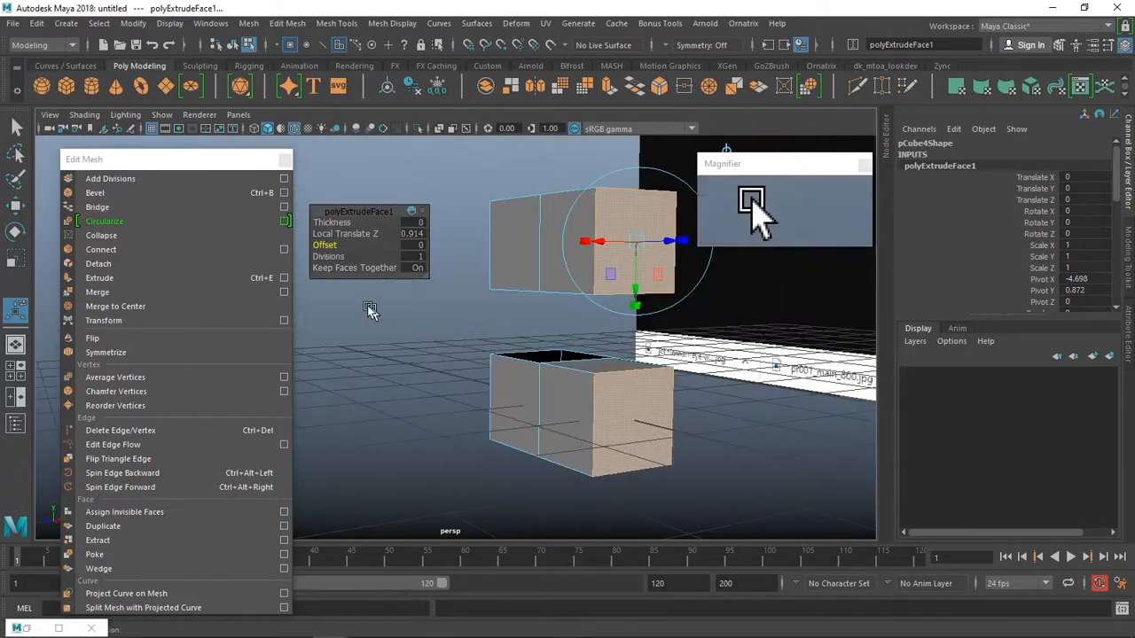
{"action": "left_click_drag", "start_coordinate": [323, 264], "coordinate": [382, 264]}
{"action": "key", "text": "ctrl+z"}
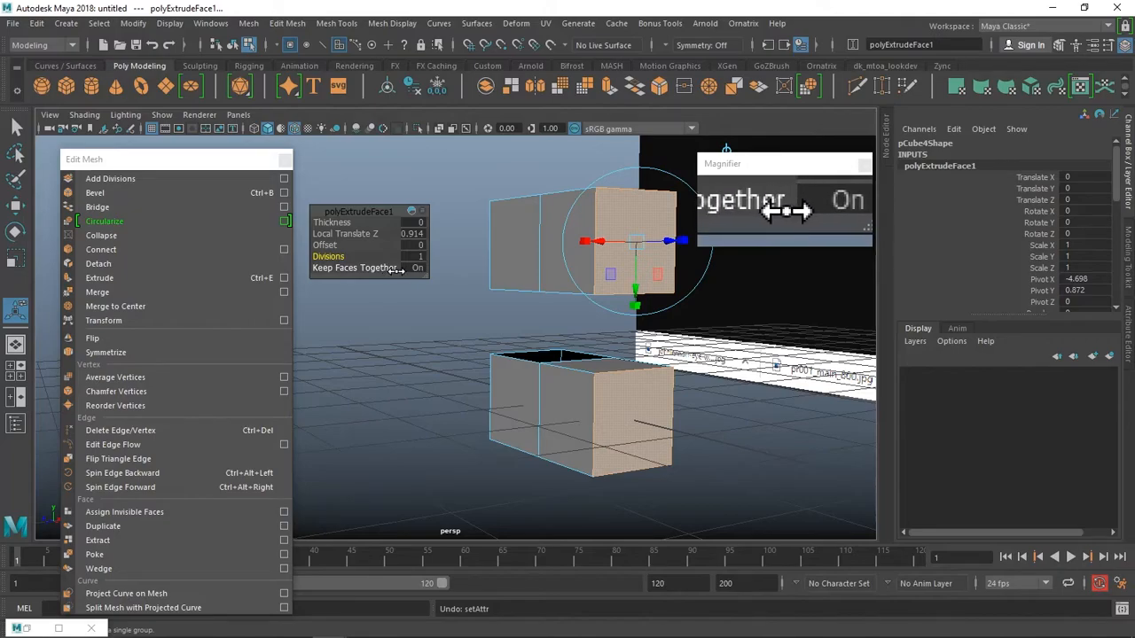
Turn Keep Faces Together off for the extrusion, and extrude the same two faces outward a second time.
{"action": "left_click_drag", "start_coordinate": [416, 270], "coordinate": [353, 267]}
{"action": "left_click_drag", "start_coordinate": [526, 270], "coordinate": [583, 292], "text": "alt"}
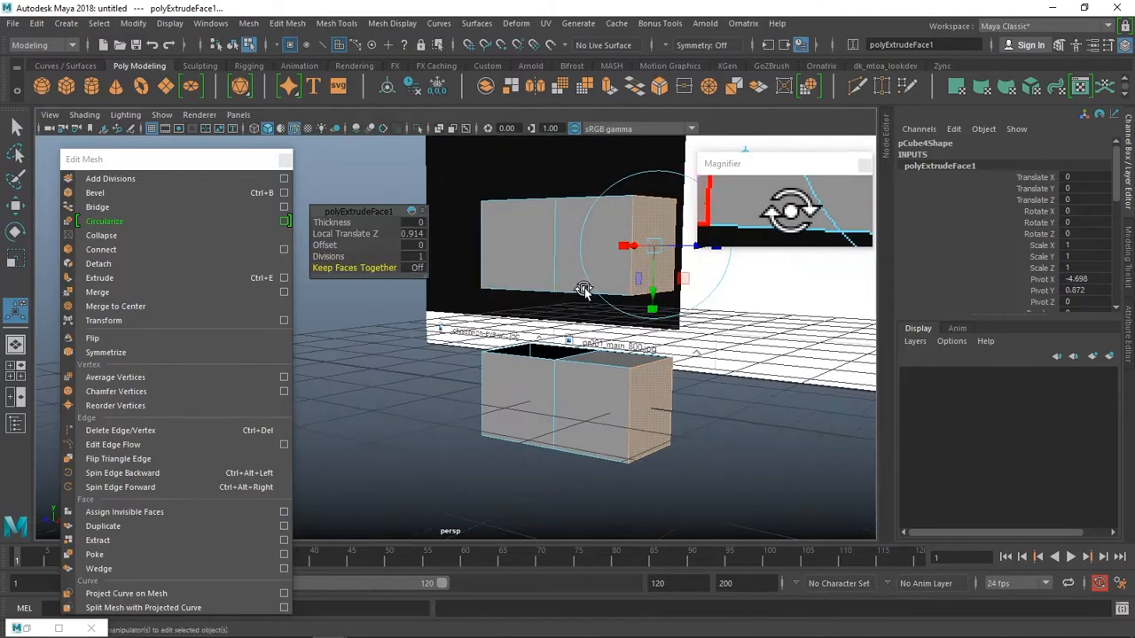
{"action": "key", "text": "ctrl+e"}
{"action": "middle_click_drag", "start_coordinate": [671, 335], "coordinate": [563, 368], "text": "alt"}
{"action": "scroll", "coordinate": [567, 316], "scroll_direction": "up", "scroll_amount": 1}
{"action": "left_click_drag", "start_coordinate": [593, 284], "coordinate": [714, 285]}
Select the long-side face of the upper block's newest segment, move it outward, and undo the move.
{"action": "right_click_drag", "start_coordinate": [532, 229], "coordinate": [541, 267]}
{"action": "left_click_drag", "start_coordinate": [541, 267], "coordinate": [570, 333], "text": "alt"}
{"action": "left_click", "coordinate": [594, 405]}
{"action": "key", "text": "w"}
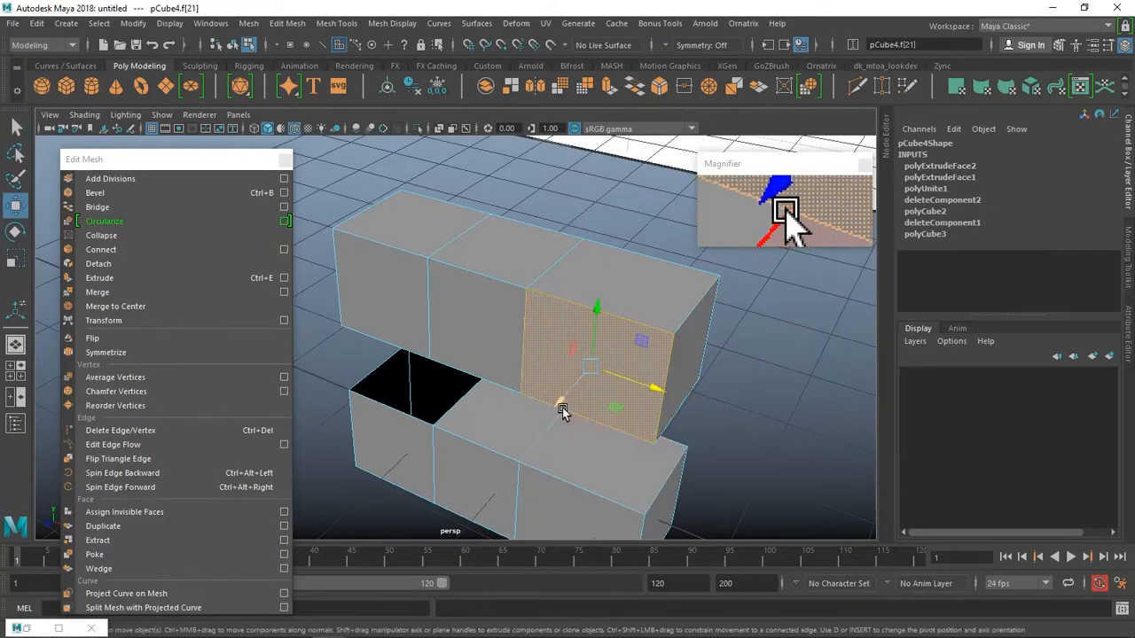
{"action": "left_click_drag", "start_coordinate": [563, 408], "coordinate": [469, 463]}
{"action": "key", "text": "ctrl+z"}
Select all three adjacent faces on the upper block's long side, extrude them, and adjust Keep Faces Together.
{"action": "left_click_drag", "start_coordinate": [686, 384], "coordinate": [677, 322], "text": "alt"}
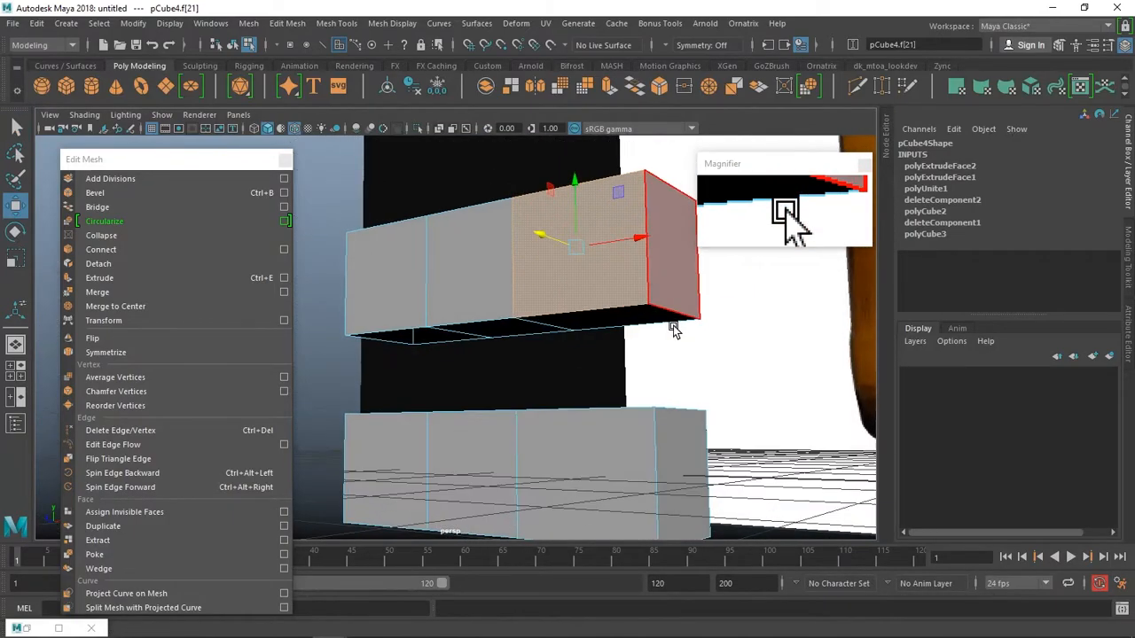
{"action": "left_click", "coordinate": [491, 278]}
{"action": "left_click_drag", "start_coordinate": [482, 282], "coordinate": [631, 309], "text": "alt"}
{"action": "left_click", "coordinate": [408, 303]}
{"action": "left_click_drag", "start_coordinate": [546, 312], "coordinate": [674, 293], "text": "alt"}
{"action": "key", "text": "ctrl+e"}
{"action": "left_click", "coordinate": [424, 274]}
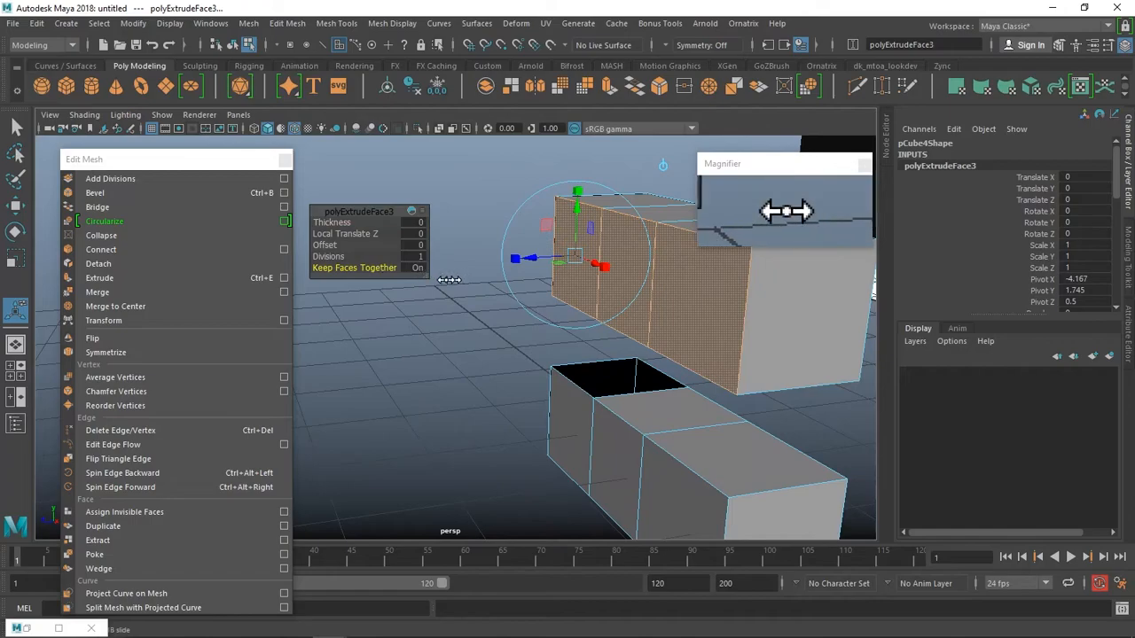
Switch to face selection and move one extruded block's end face away from its neighbour.
{"action": "left_click_drag", "start_coordinate": [526, 323], "coordinate": [373, 311], "text": "alt"}
{"action": "left_click_drag", "start_coordinate": [487, 324], "coordinate": [603, 351], "text": "alt"}
{"action": "right_click_drag", "start_coordinate": [619, 233], "coordinate": [633, 273]}
{"action": "left_click", "coordinate": [494, 381]}
{"action": "key", "text": "w"}
{"action": "left_click_drag", "start_coordinate": [502, 360], "coordinate": [745, 325]}
Undo the latest face edits and select the end face of the outermost extruded block.
{"action": "left_click", "coordinate": [532, 317]}
{"action": "key", "text": "ctrl+z"}
{"action": "key", "text": "ctrl+z"}
{"action": "key", "text": "ctrl+z"}
{"action": "left_click", "coordinate": [618, 301]}
{"action": "left_click_drag", "start_coordinate": [642, 390], "coordinate": [519, 384], "text": "alt"}
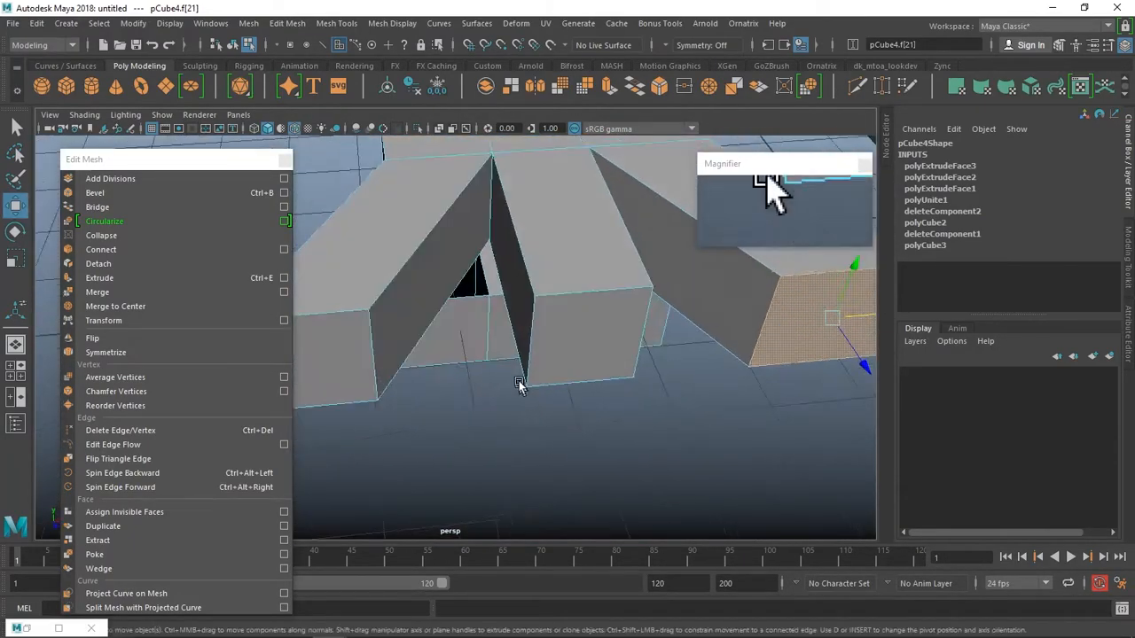
Undo the moves that pulled the upper block's extruded end faces apart.
{"action": "left_click", "coordinate": [448, 270]}
{"action": "left_click_drag", "start_coordinate": [483, 312], "coordinate": [404, 294], "text": "alt"}
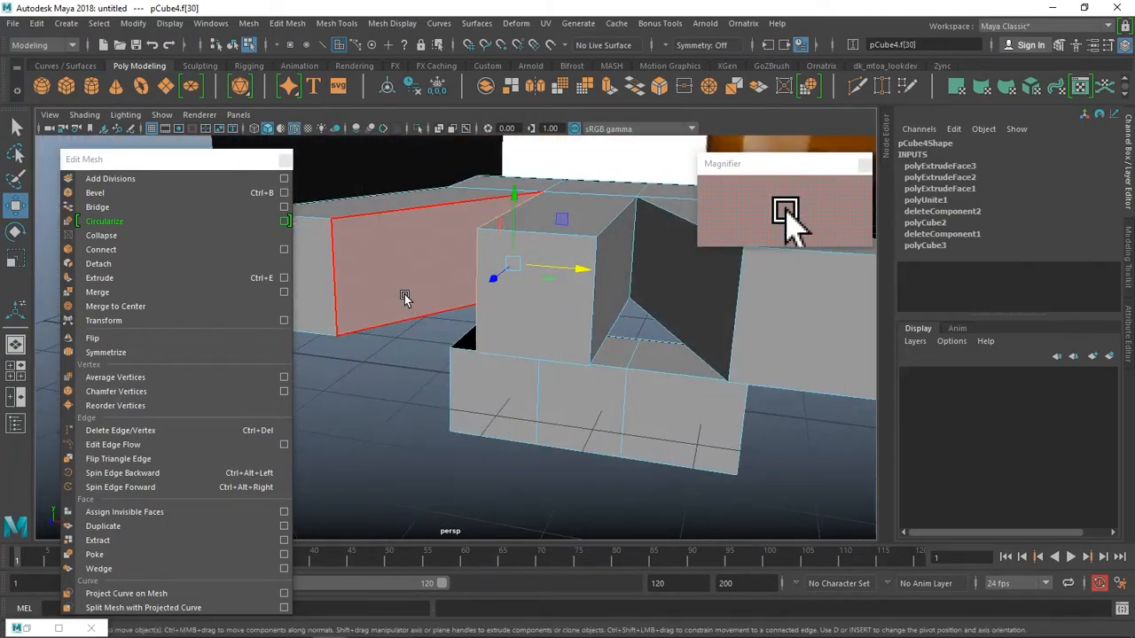
{"action": "key", "text": "ctrl+z"}
{"action": "key", "text": "ctrl+z"}
{"action": "key", "text": "ctrl+z"}
{"action": "key", "text": "ctrl+z"}
{"action": "key", "text": "ctrl+z"}
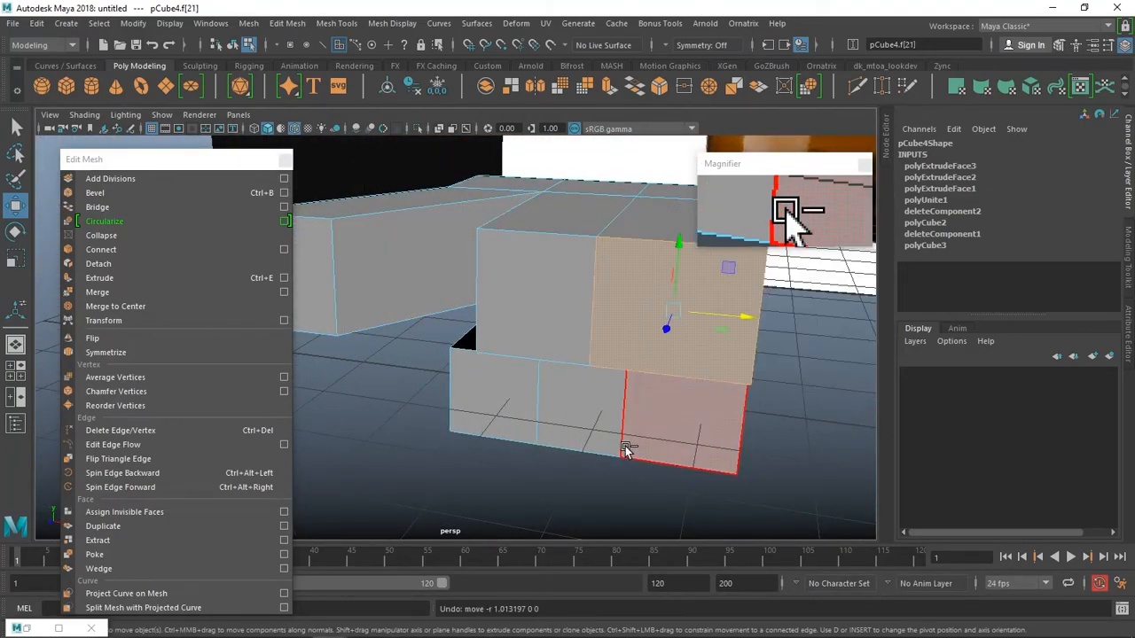
{"action": "key", "text": "ctrl+z"}
{"action": "key", "text": "ctrl+z"}
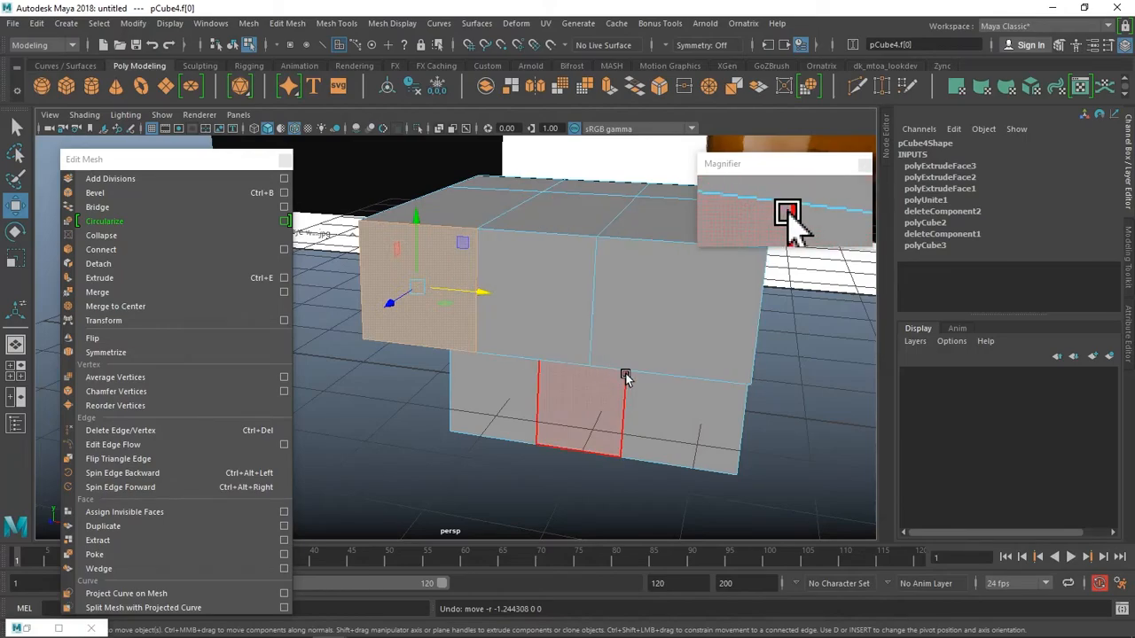
Move the end faces of the upper block's two outer extruded segments away from the middle segment.
{"action": "left_click_drag", "start_coordinate": [627, 379], "coordinate": [658, 328], "text": "alt"}
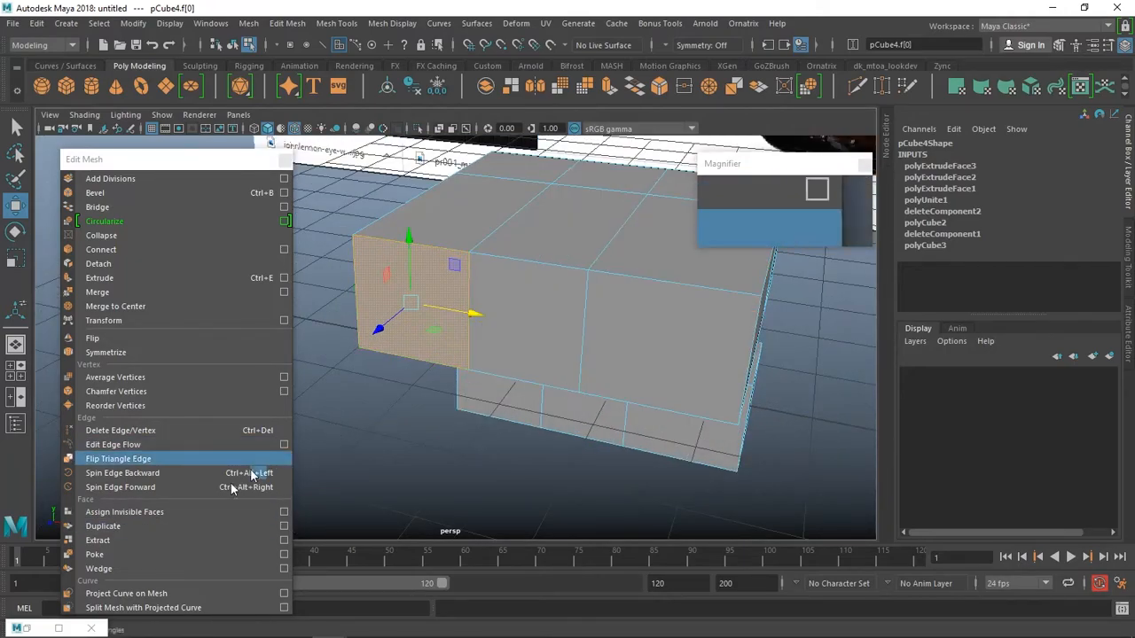
{"action": "scroll", "coordinate": [514, 293], "scroll_direction": "down", "scroll_amount": 3}
{"action": "scroll", "coordinate": [538, 298], "scroll_direction": "up", "scroll_amount": 3}
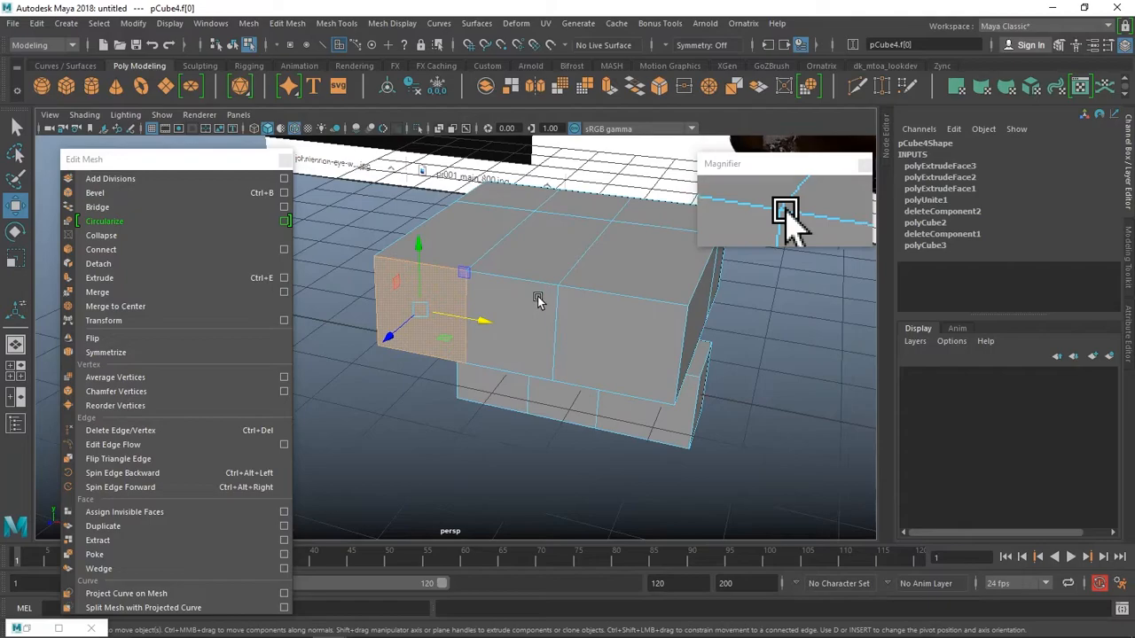
{"action": "left_click_drag", "start_coordinate": [538, 298], "coordinate": [532, 325], "text": "alt"}
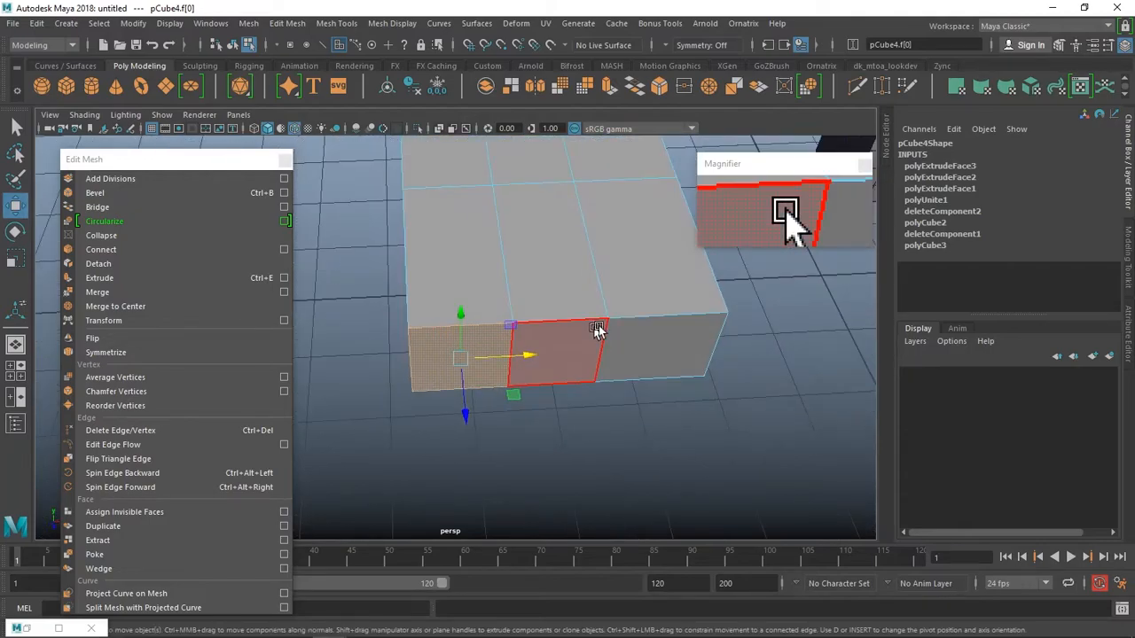
{"action": "key", "text": "ctrl+z"}
{"action": "key", "text": "ctrl+z"}
{"action": "key", "text": "ctrl+z"}
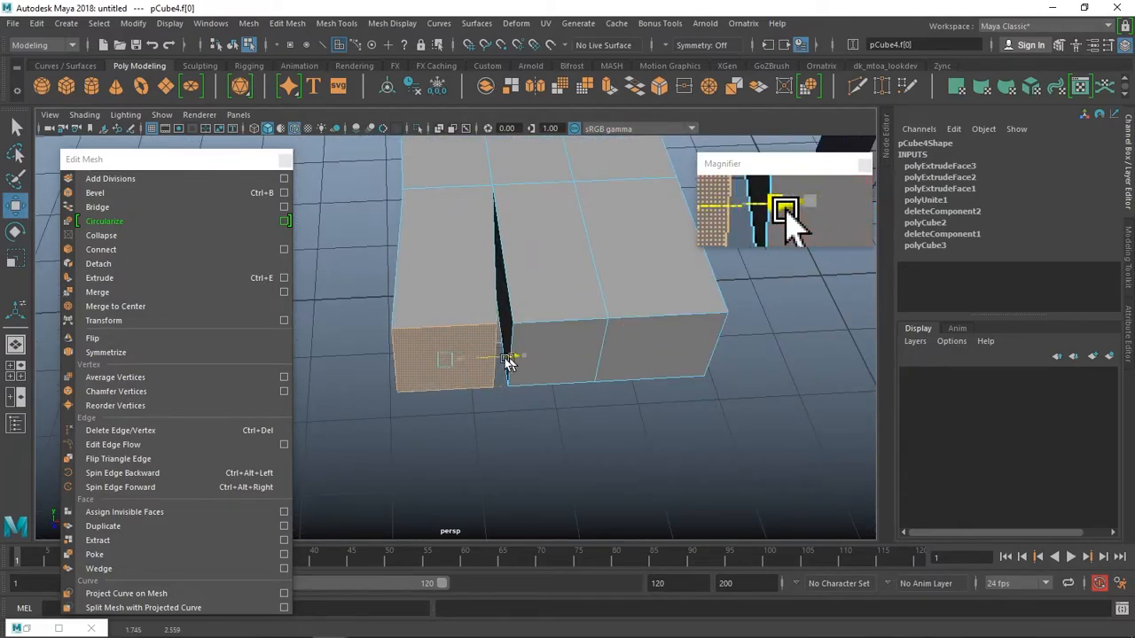
{"action": "left_click", "coordinate": [625, 328]}
{"action": "left_click_drag", "start_coordinate": [657, 348], "coordinate": [614, 341]}
Undo the outer face moves and the extrusion distance of the three faces on the upper block's long side.
{"action": "key", "text": "ctrl+z"}
{"action": "key", "text": "ctrl+z"}
{"action": "key", "text": "ctrl+z"}
{"action": "key", "text": "ctrl+z"}
{"action": "key", "text": "ctrl+z"}
{"action": "key", "text": "ctrl+z"}
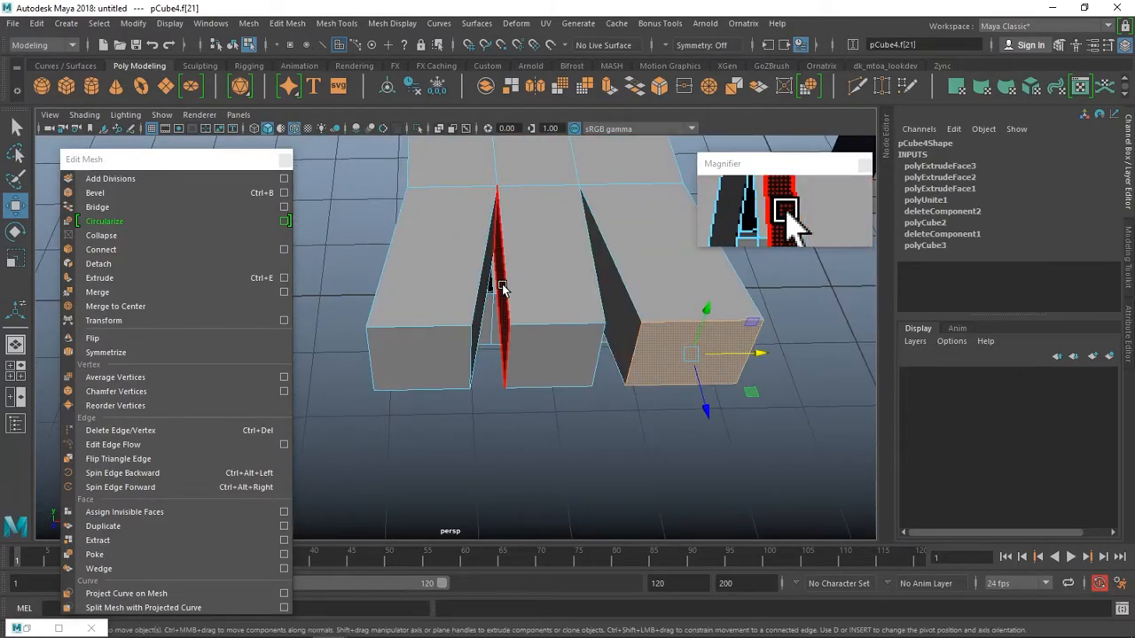
{"action": "key", "text": "shift+z"}
{"action": "key", "text": "shift+z"}
{"action": "key", "text": "shift+z"}
{"action": "key", "text": "shift+z"}
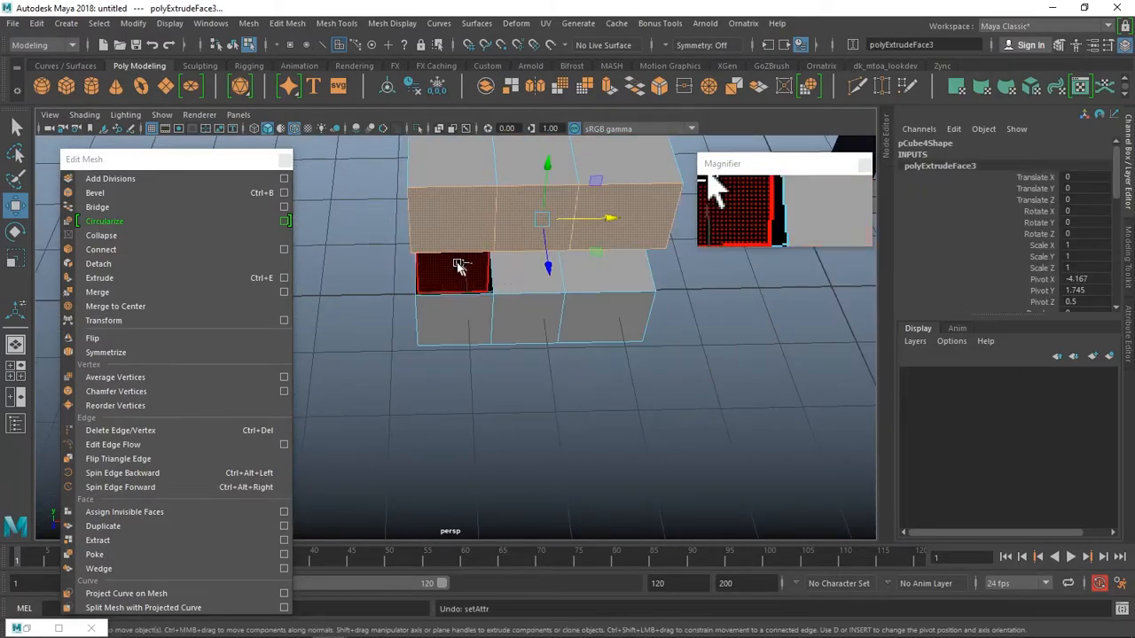
Extrude the three adjacent faces on the upper block's long side with Keep Faces Together off.
{"action": "key", "text": "ctrl+e"}
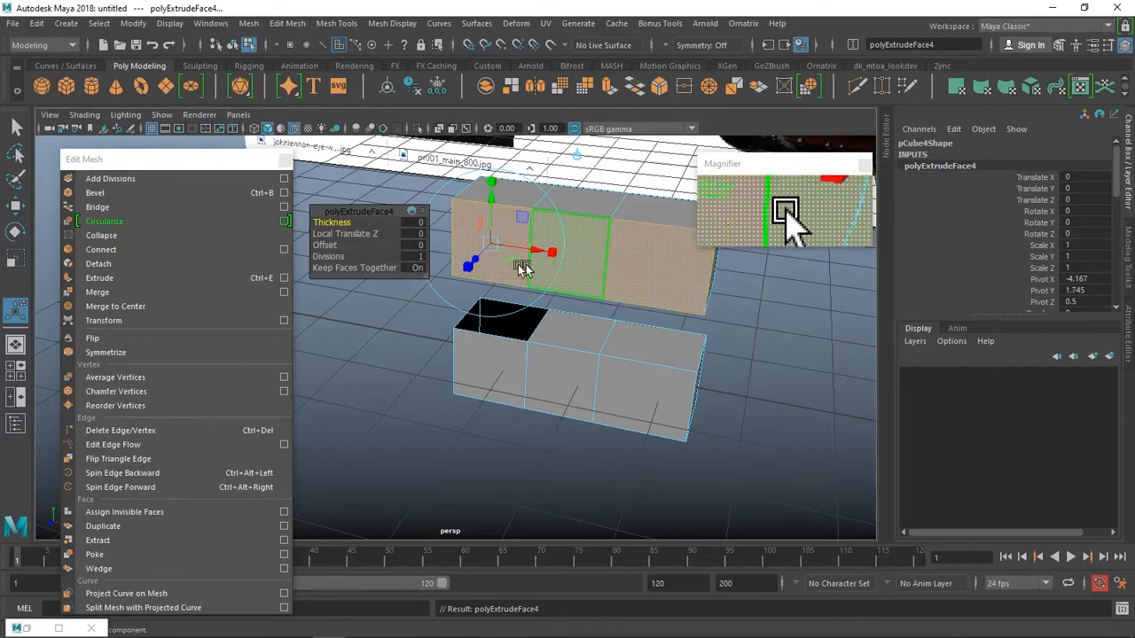
{"action": "left_click", "coordinate": [417, 267]}
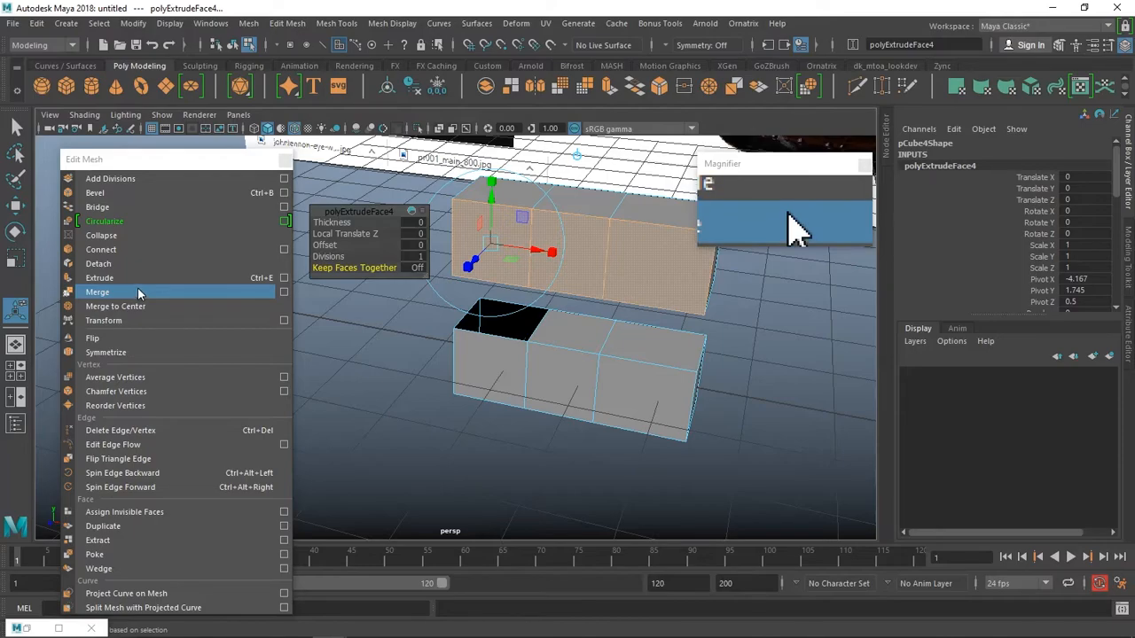
{"action": "right_click_drag", "start_coordinate": [582, 218], "coordinate": [593, 274]}
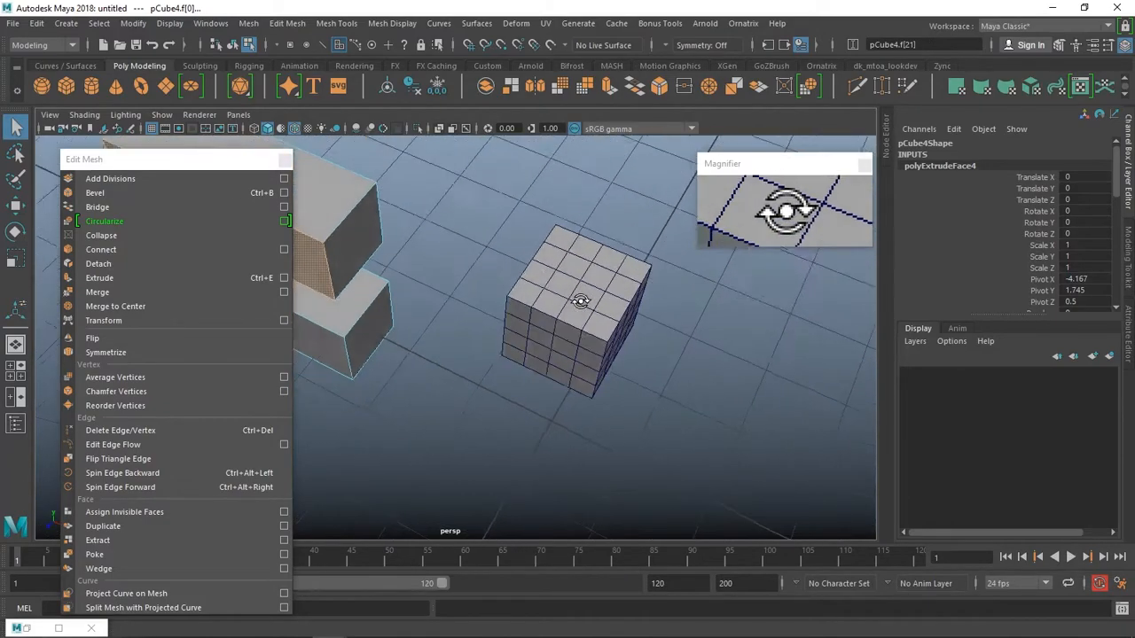
Select all top faces of the subdivided cube and apply Merge to Center.
{"action": "left_click", "coordinate": [586, 298]}
{"action": "right_click_drag", "start_coordinate": [586, 299], "coordinate": [585, 268]}
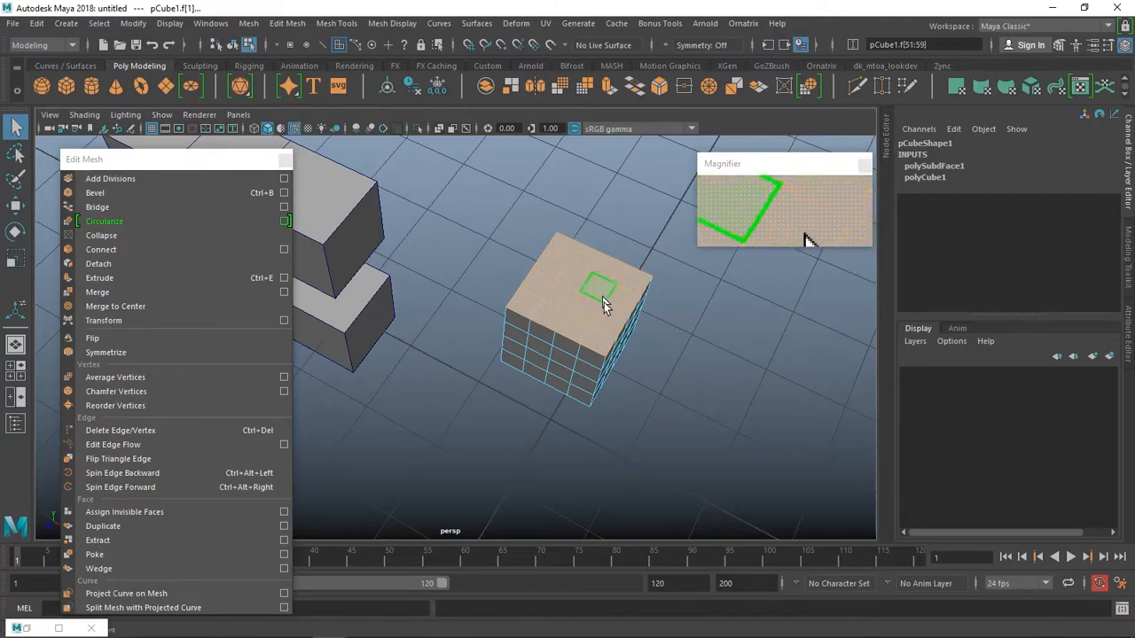
{"action": "left_click_drag", "start_coordinate": [603, 296], "coordinate": [544, 292], "text": "alt"}
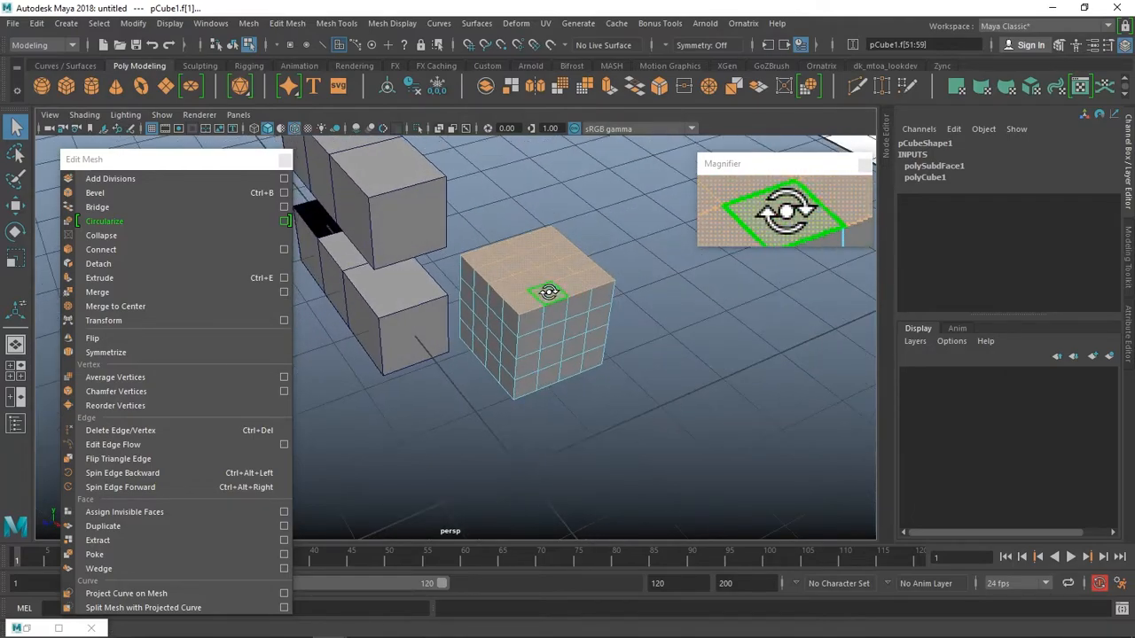
{"action": "left_click", "coordinate": [116, 306]}
{"action": "scroll", "coordinate": [603, 255], "scroll_direction": "up", "scroll_amount": 5}
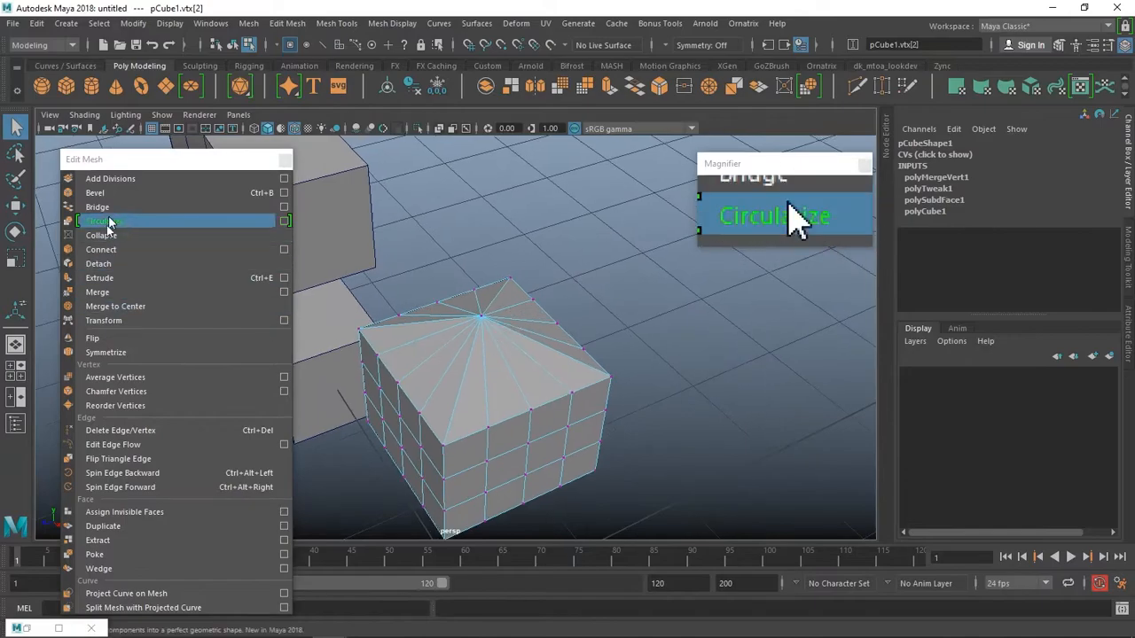
Undo the Merge to Center on the subdivided cube's top.
{"action": "left_click_drag", "start_coordinate": [475, 312], "coordinate": [551, 377], "text": "alt"}
{"action": "key", "text": "ctrl+z"}
{"action": "key", "text": "ctrl+z"}
{"action": "key", "text": "ctrl+z"}
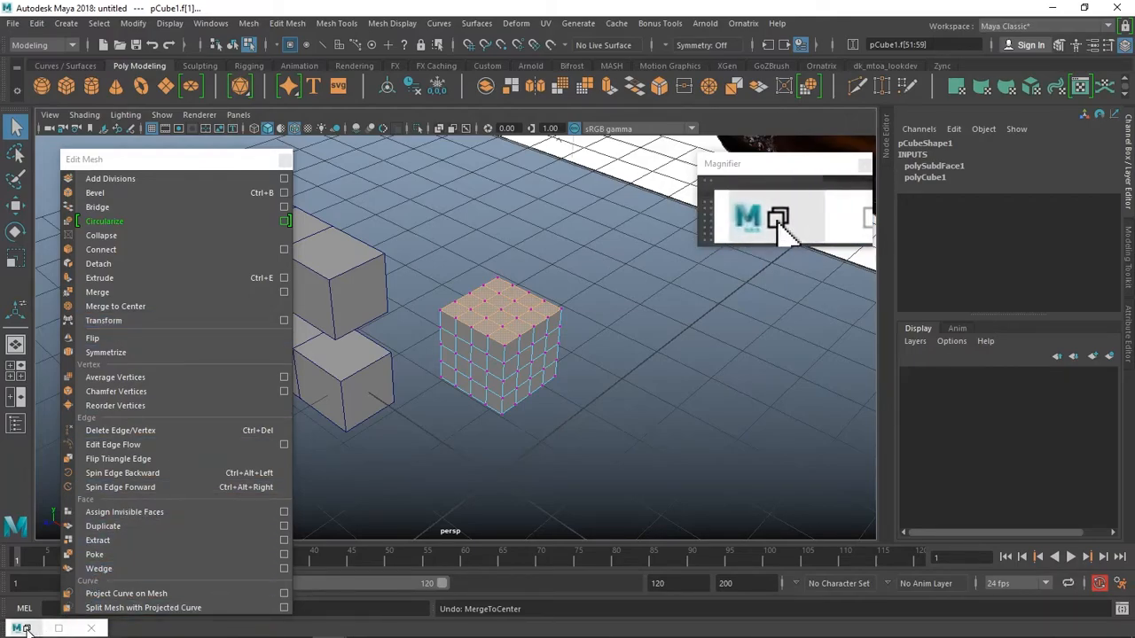
Restore the minimized Outliner window and place it over the Channel Box.
{"action": "left_click", "coordinate": [58, 625]}
{"action": "left_click_drag", "start_coordinate": [168, 177], "coordinate": [1028, 153]}
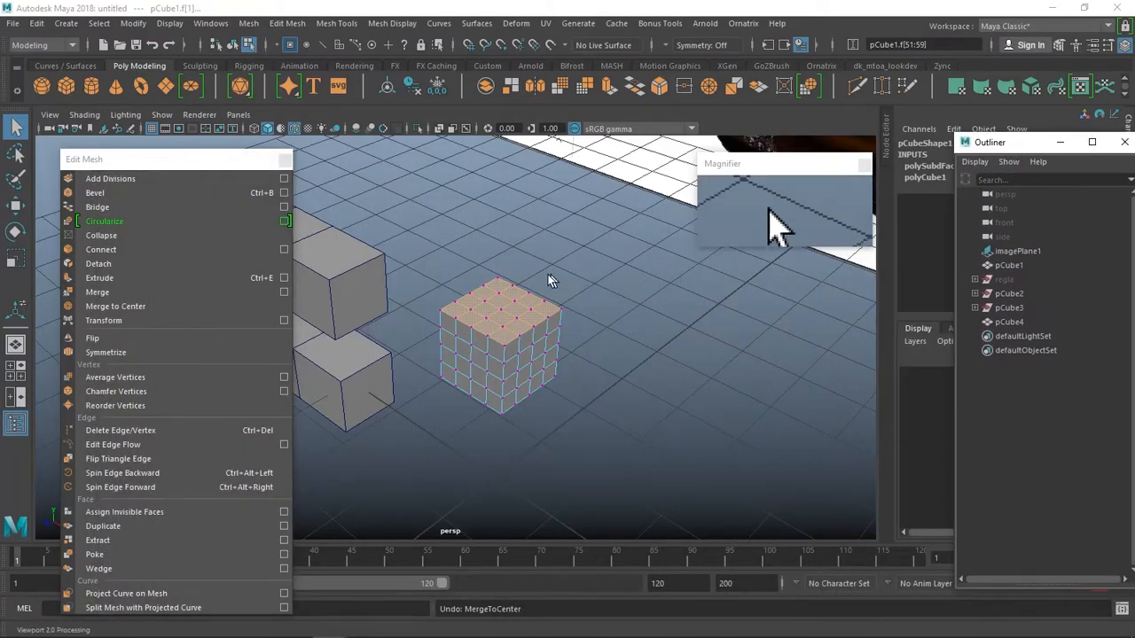
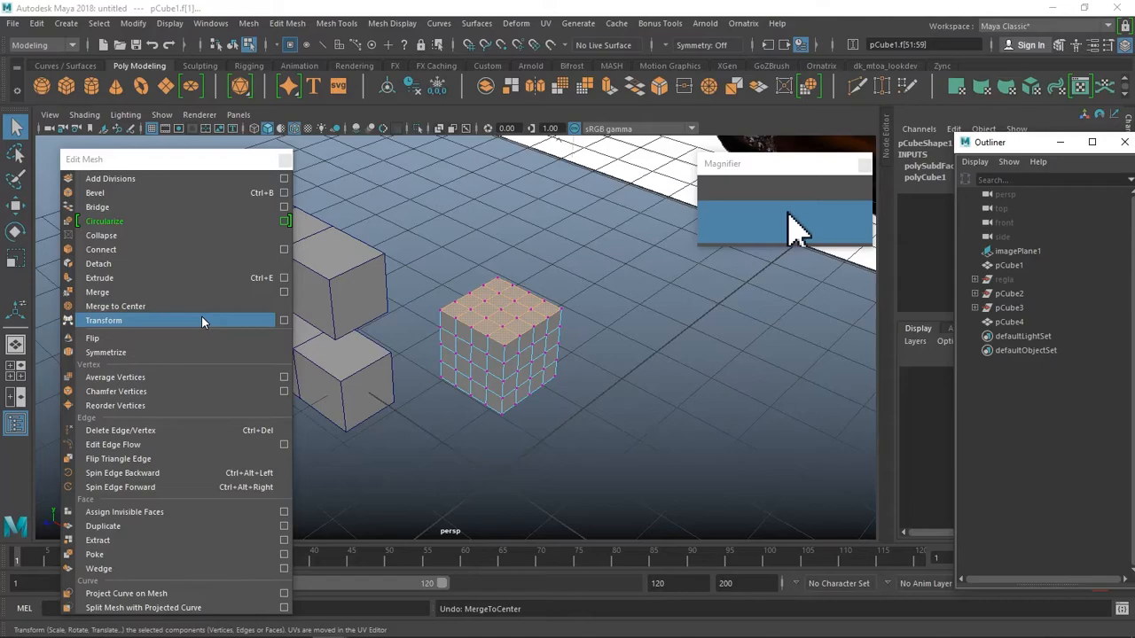
Apply Transform to the cube's top faces, move them freely upward and sideways, and undo the move.
{"action": "left_click", "coordinate": [201, 319]}
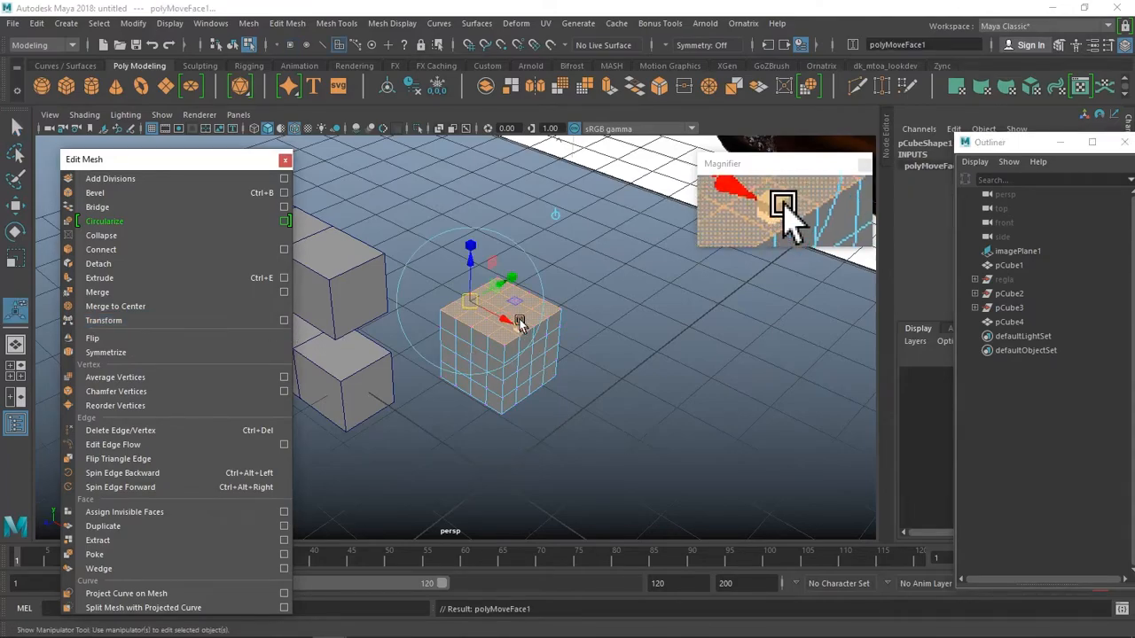
{"action": "left_click_drag", "start_coordinate": [476, 298], "coordinate": [511, 255]}
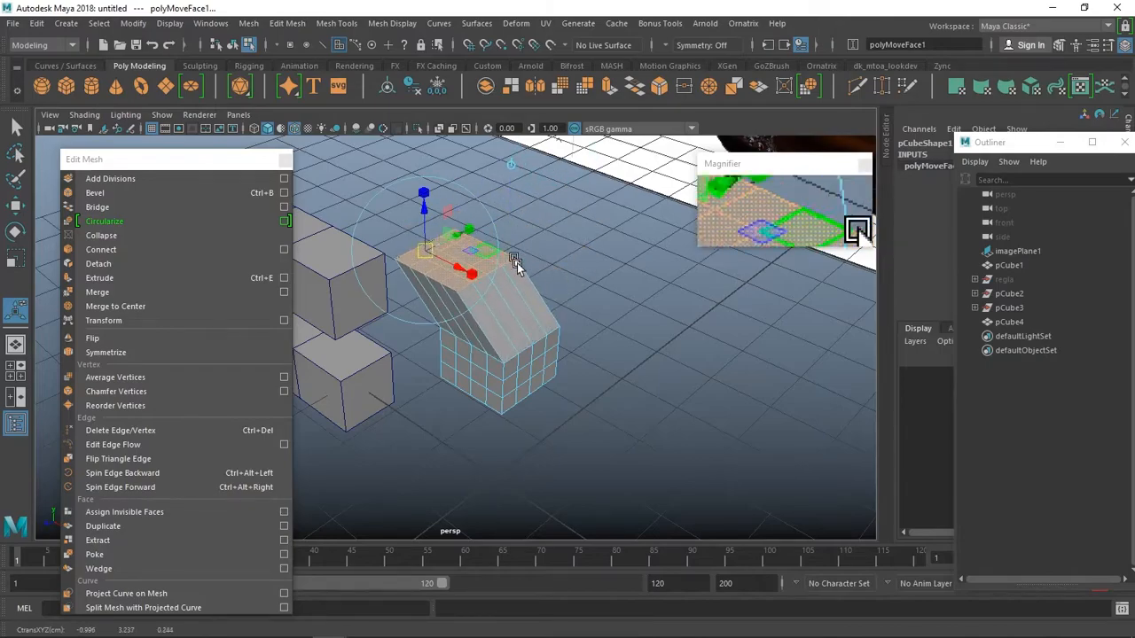
{"action": "key", "text": "ctrl+z"}
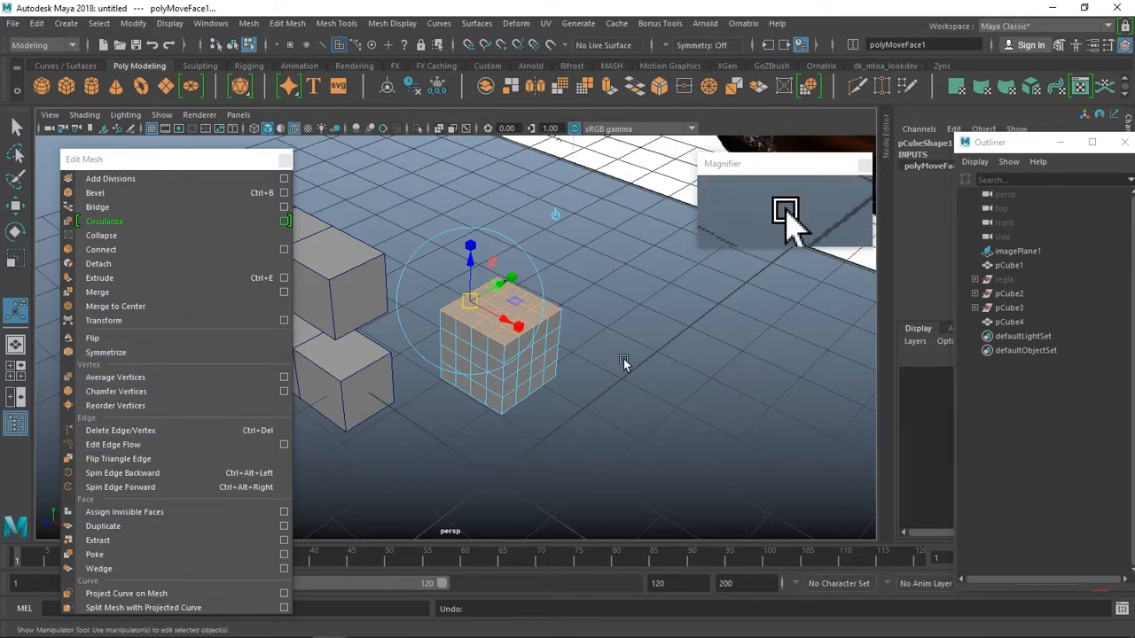
Select the corner face on the cube's top and symmetrize it about an edge on the cube's side.
{"action": "left_click", "coordinate": [598, 373]}
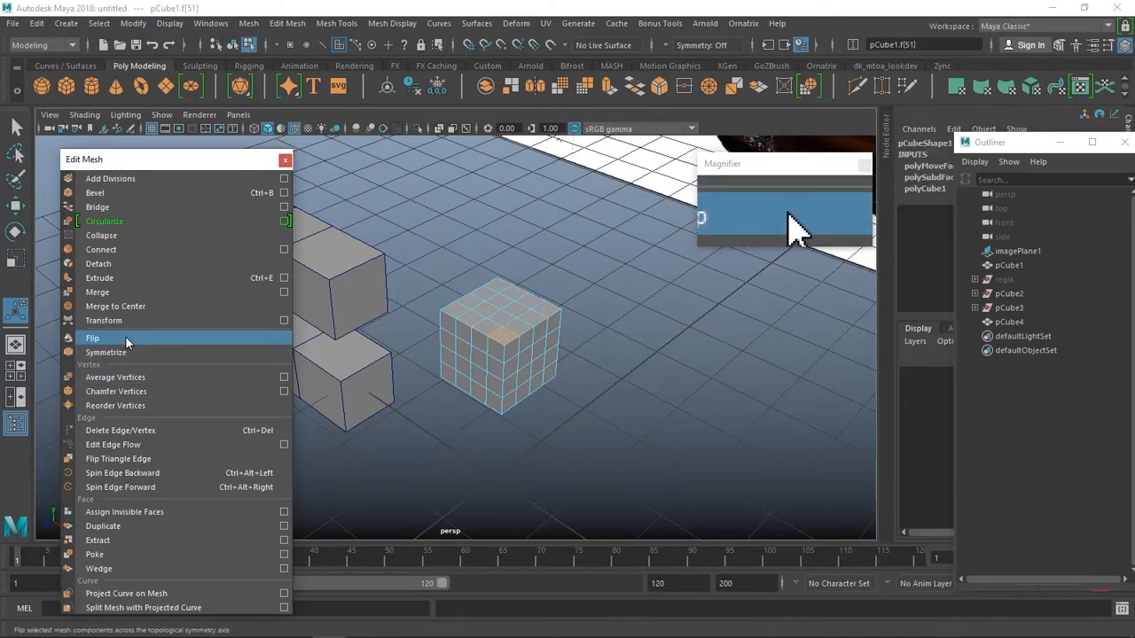
{"action": "left_click", "coordinate": [106, 352]}
{"action": "scroll", "coordinate": [559, 390], "scroll_direction": "up", "scroll_amount": 2}
{"action": "left_click", "coordinate": [568, 344]}
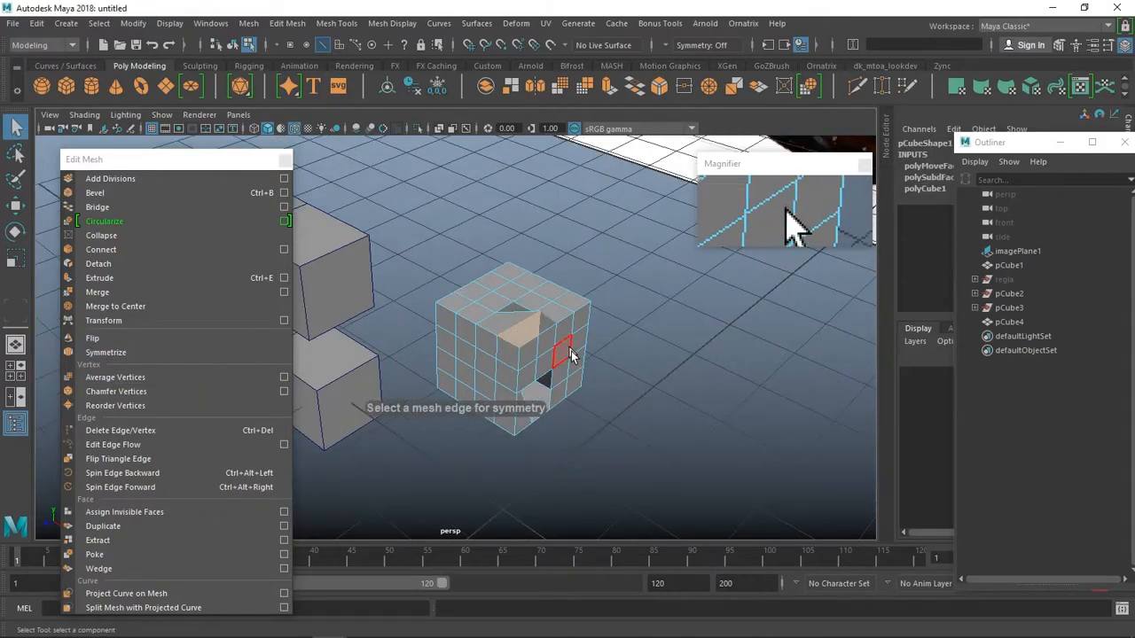
{"action": "left_click_drag", "start_coordinate": [572, 348], "coordinate": [511, 364], "text": "alt"}
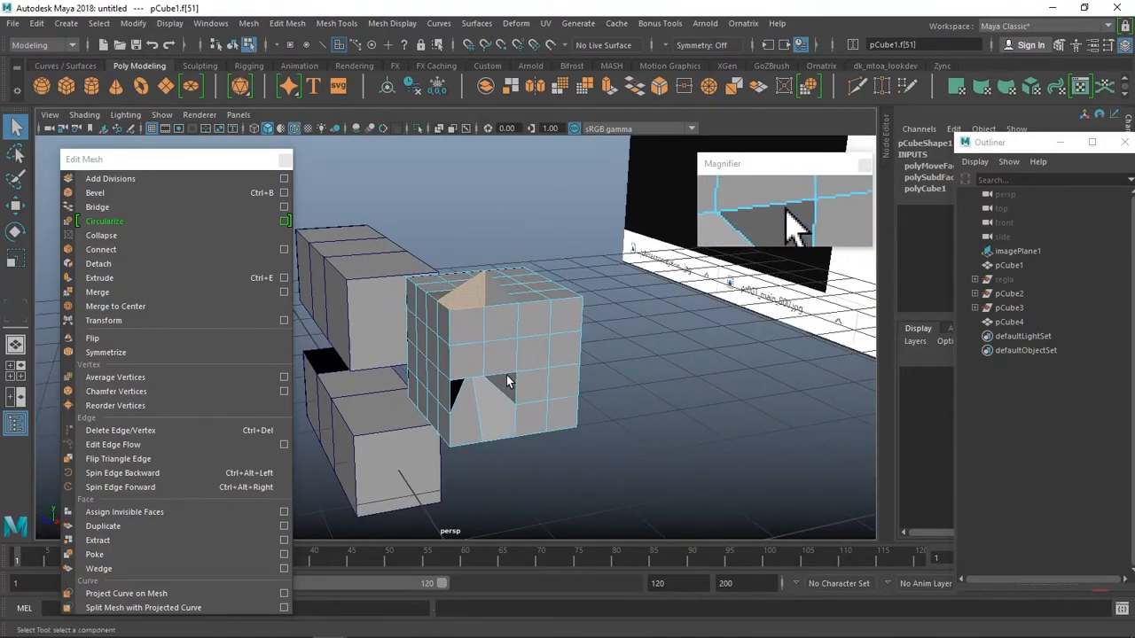
{"action": "scroll", "coordinate": [507, 375], "scroll_direction": "up", "scroll_amount": 2}
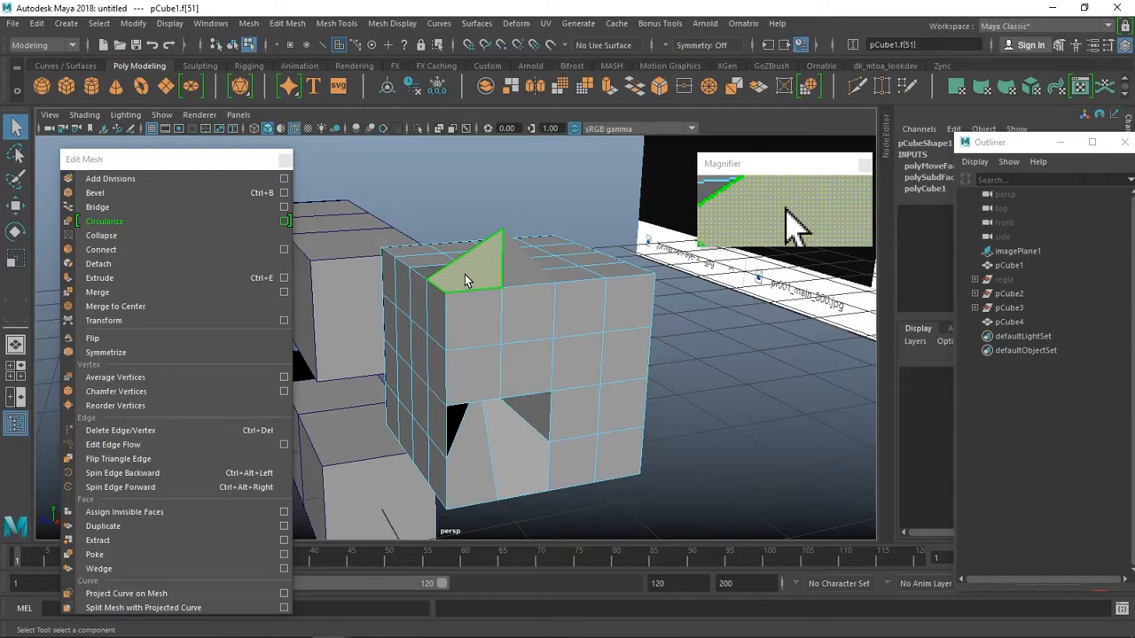
Undo the Symmetrize operation on the subdivided cube.
{"action": "key", "text": "ctrl+z"}
{"action": "key", "text": "ctrl+z"}
{"action": "key", "text": "ctrl+z"}
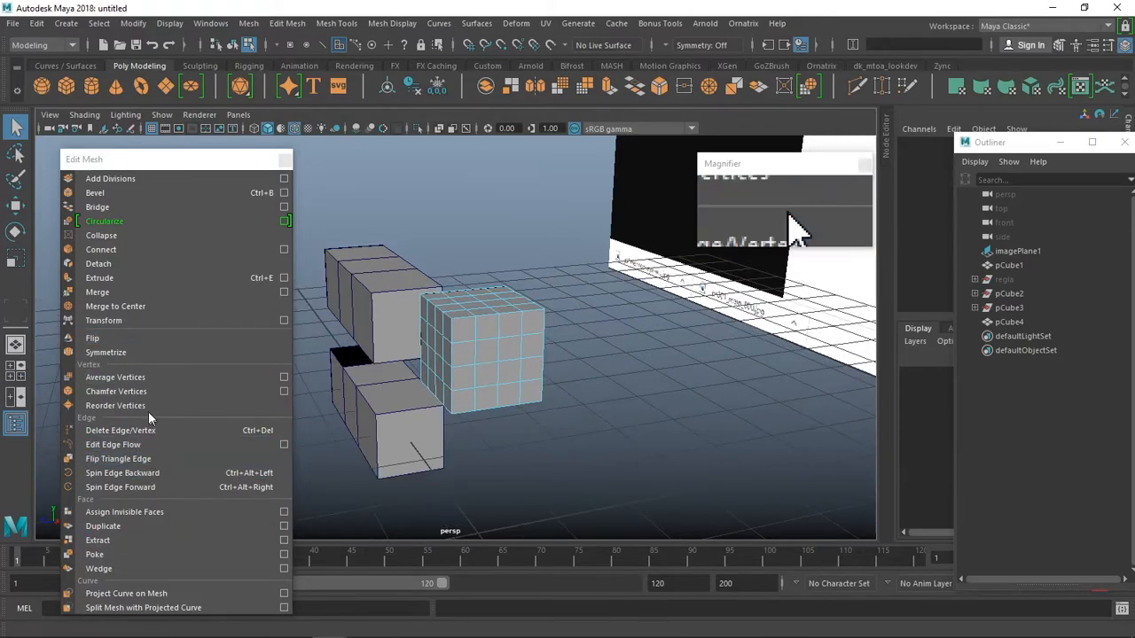
Switch the upper block to vertex selection and examine the vertices along its long side.
{"action": "middle_click_drag", "start_coordinate": [439, 379], "coordinate": [616, 420], "text": "alt"}
{"action": "left_click_drag", "start_coordinate": [615, 420], "coordinate": [620, 413], "text": "alt"}
{"action": "right_click_drag", "start_coordinate": [466, 232], "coordinate": [450, 206]}
{"action": "middle_click_drag", "start_coordinate": [450, 206], "coordinate": [615, 454], "text": "alt"}
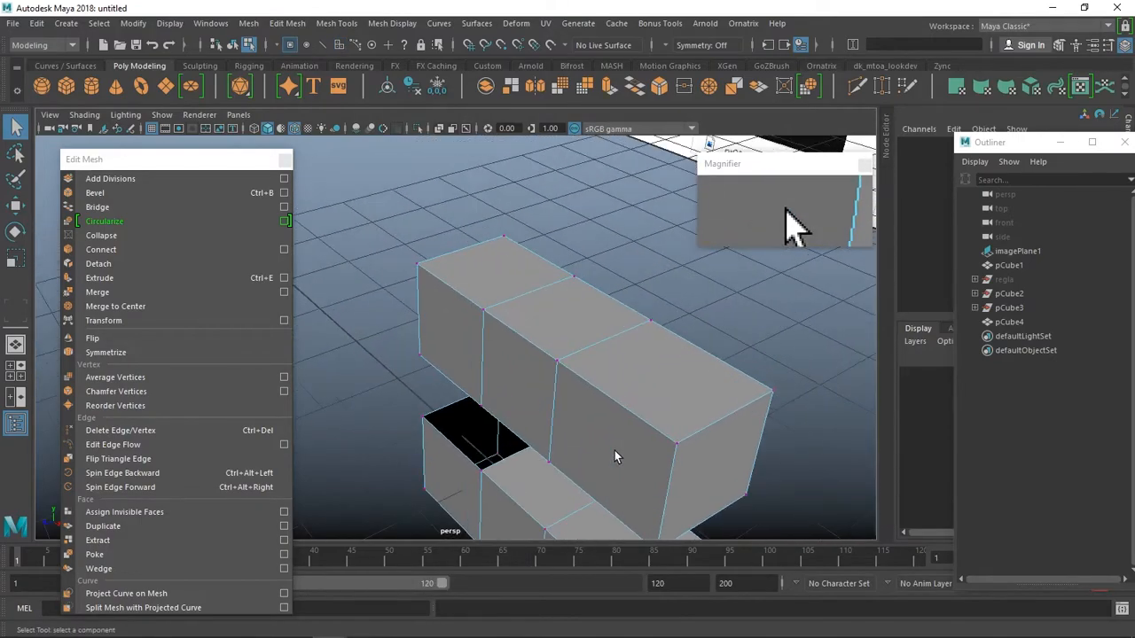
{"action": "left_click_drag", "start_coordinate": [577, 447], "coordinate": [476, 334], "text": "alt"}
{"action": "left_click", "coordinate": [526, 452]}
{"action": "left_click", "coordinate": [446, 435]}
Switch to edge selection and try to delete the vertical dividing edge on the upper block's long side.
{"action": "right_click", "coordinate": [493, 366]}
{"action": "left_click", "coordinate": [483, 197]}
{"action": "left_click", "coordinate": [555, 481]}
{"action": "middle_click_drag", "start_coordinate": [555, 481], "coordinate": [570, 400], "text": "alt"}
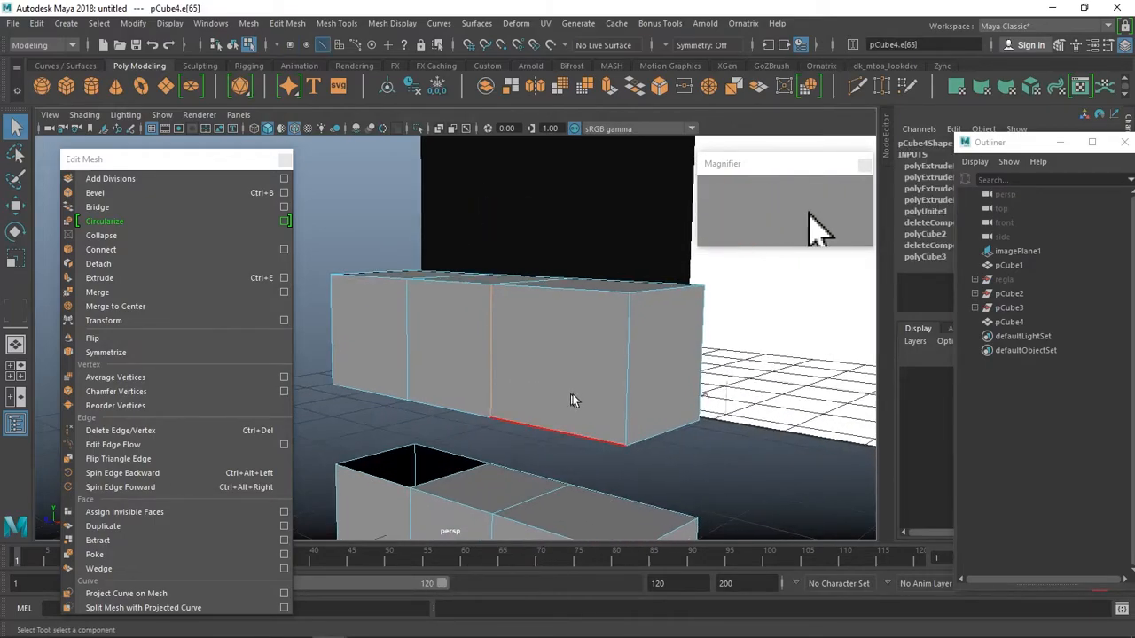
{"action": "key", "text": "Delete"}
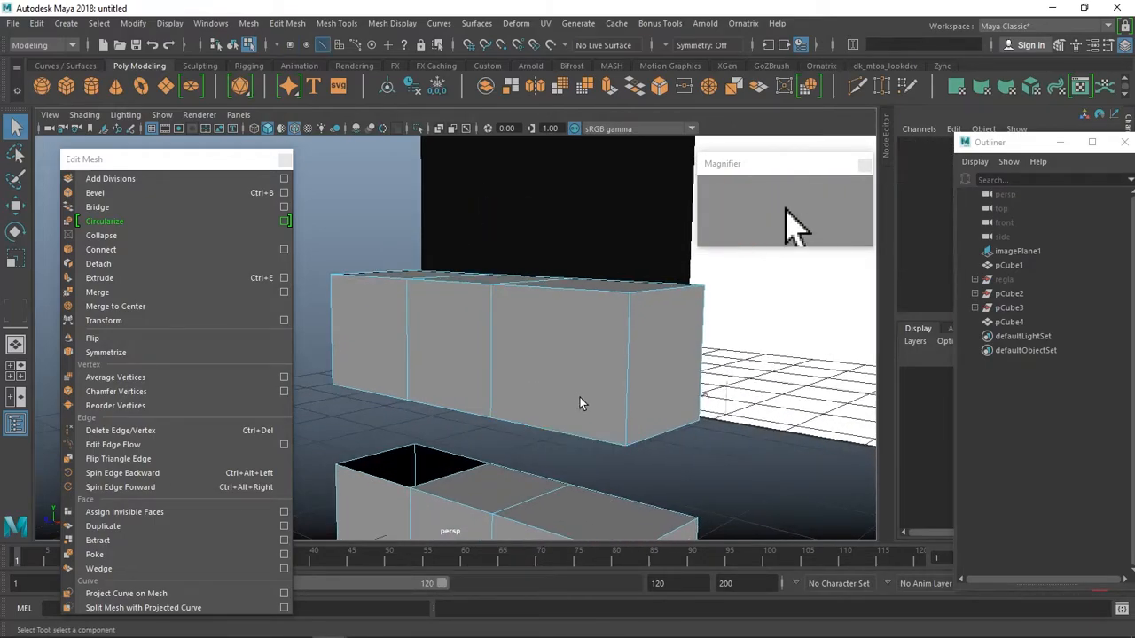
{"action": "left_click", "coordinate": [500, 348]}
{"action": "key", "text": "Delete"}
Delete one short vertical edge on the subdivided cube's side and display the vertices around it.
{"action": "middle_click_drag", "start_coordinate": [491, 479], "coordinate": [183, 364], "text": "alt"}
{"action": "scroll", "coordinate": [497, 311], "scroll_direction": "down", "scroll_amount": 1}
{"action": "middle_click_drag", "start_coordinate": [655, 373], "coordinate": [825, 373], "text": "alt"}
{"action": "scroll", "coordinate": [557, 339], "scroll_direction": "up", "scroll_amount": 1}
{"action": "left_click", "coordinate": [516, 325]}
{"action": "key", "text": "Delete"}
{"action": "left_click_drag", "start_coordinate": [559, 344], "coordinate": [583, 329], "text": "alt"}
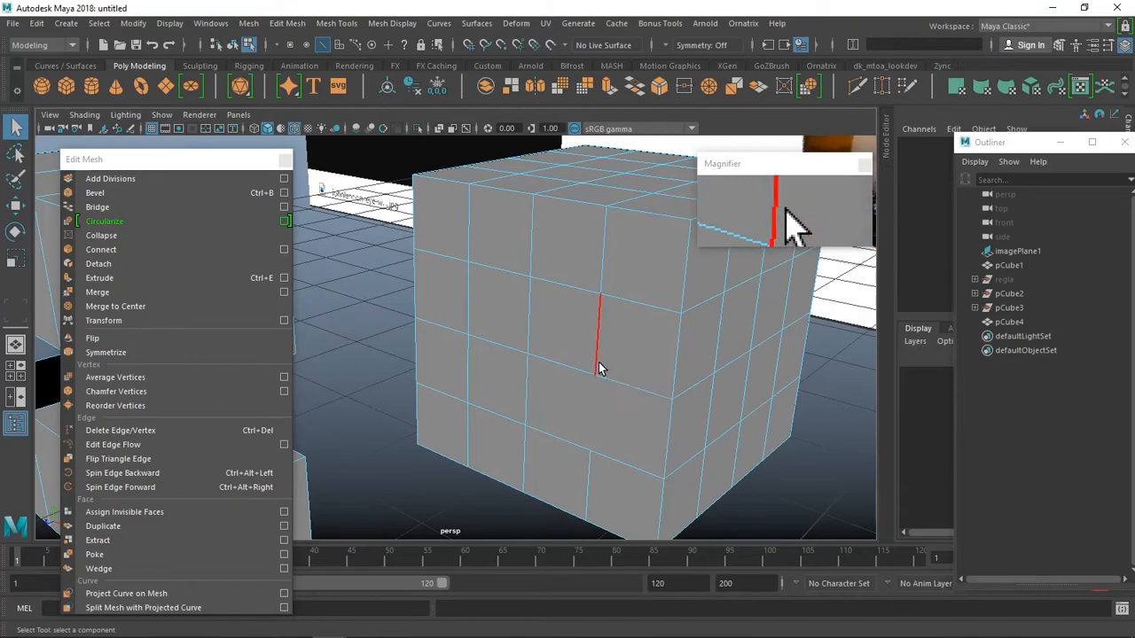
{"action": "right_click_drag", "start_coordinate": [599, 232], "coordinate": [560, 222]}
{"action": "left_click_drag", "start_coordinate": [567, 254], "coordinate": [493, 351], "text": "alt"}
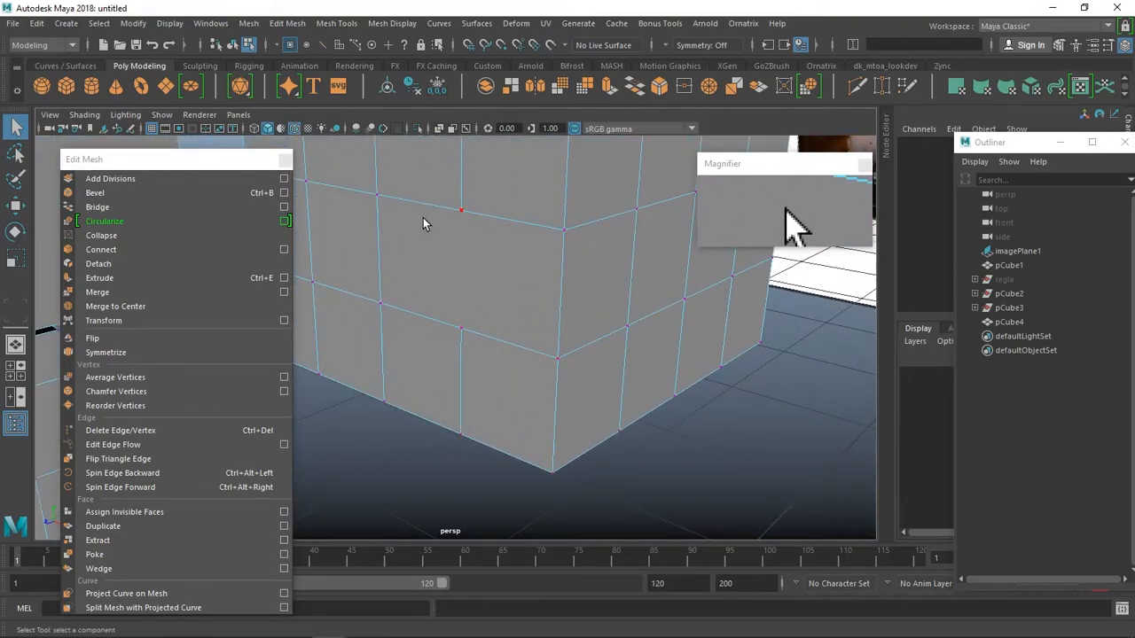
Switch to face selection, select the double-width face on the cube's side, and move it.
{"action": "right_click_drag", "start_coordinate": [436, 235], "coordinate": [439, 273]}
{"action": "left_click", "coordinate": [458, 273]}
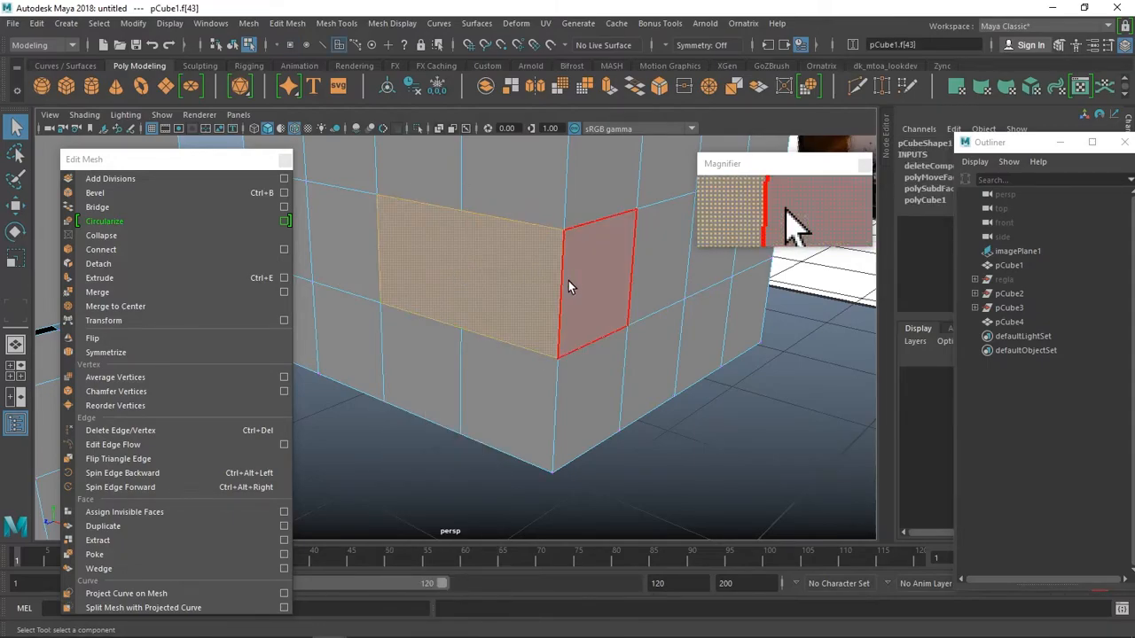
{"action": "scroll", "coordinate": [502, 372], "scroll_direction": "down", "scroll_amount": 2}
{"action": "key", "text": "w"}
{"action": "left_click_drag", "start_coordinate": [456, 307], "coordinate": [470, 289]}
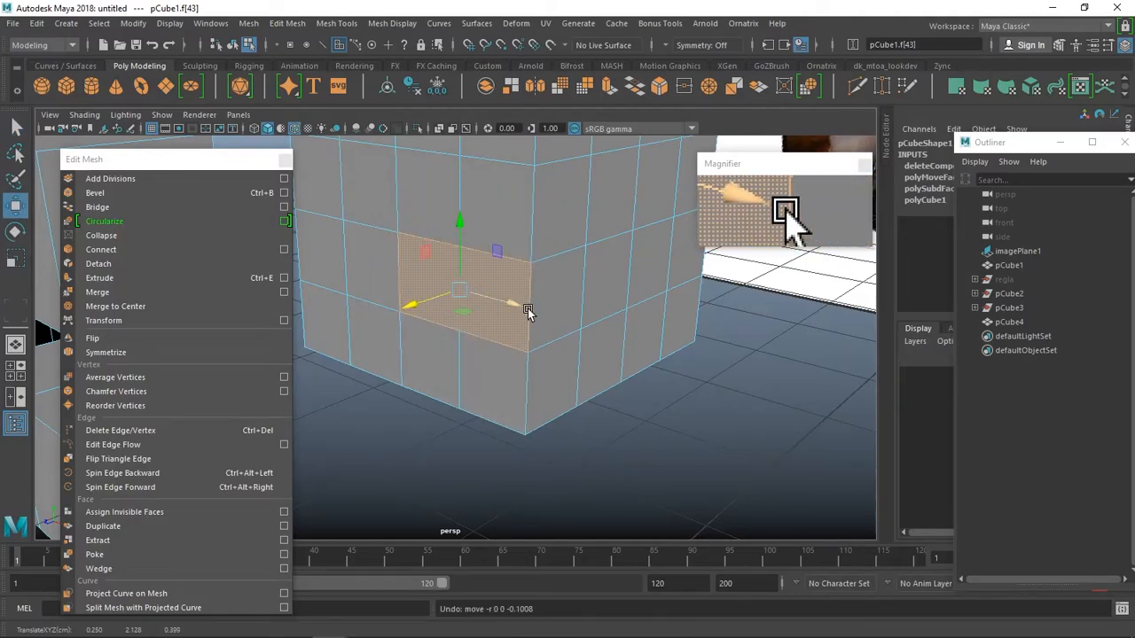
Undo the face move and the edge deletion on the subdivided cube.
{"action": "key", "text": "ctrl+z"}
{"action": "key", "text": "ctrl+z"}
{"action": "key", "text": "ctrl+z"}
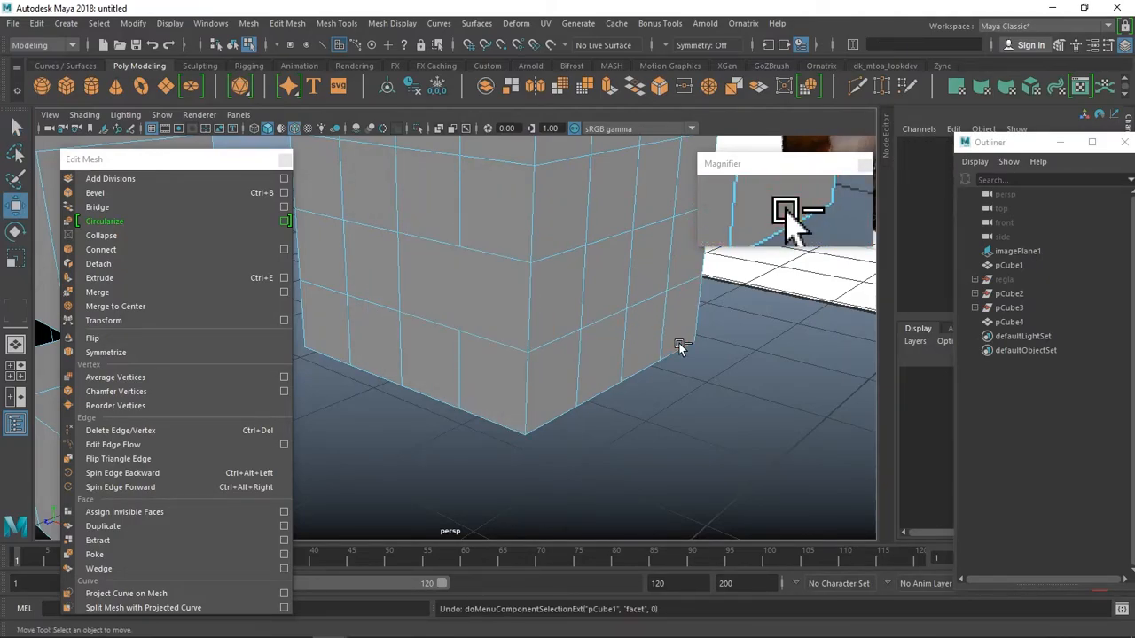
{"action": "key", "text": "ctrl+z"}
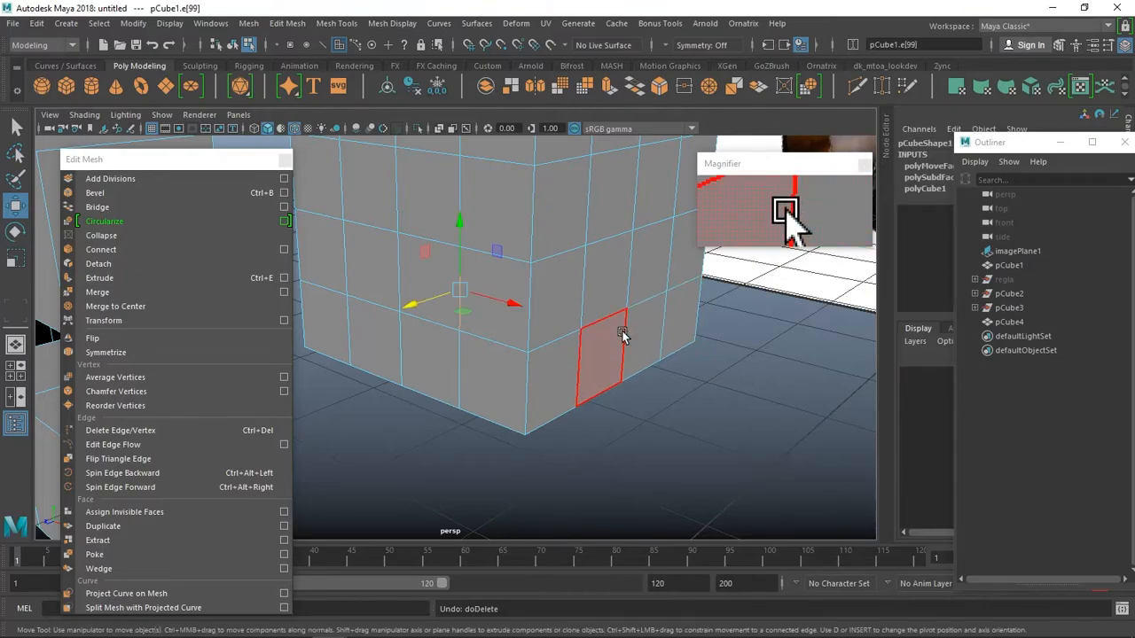
Switch to edge selection, select the vertical edge loop one column from the cube's corner, and remove it with plain Delete.
{"action": "left_click_drag", "start_coordinate": [592, 406], "coordinate": [681, 356], "text": "alt"}
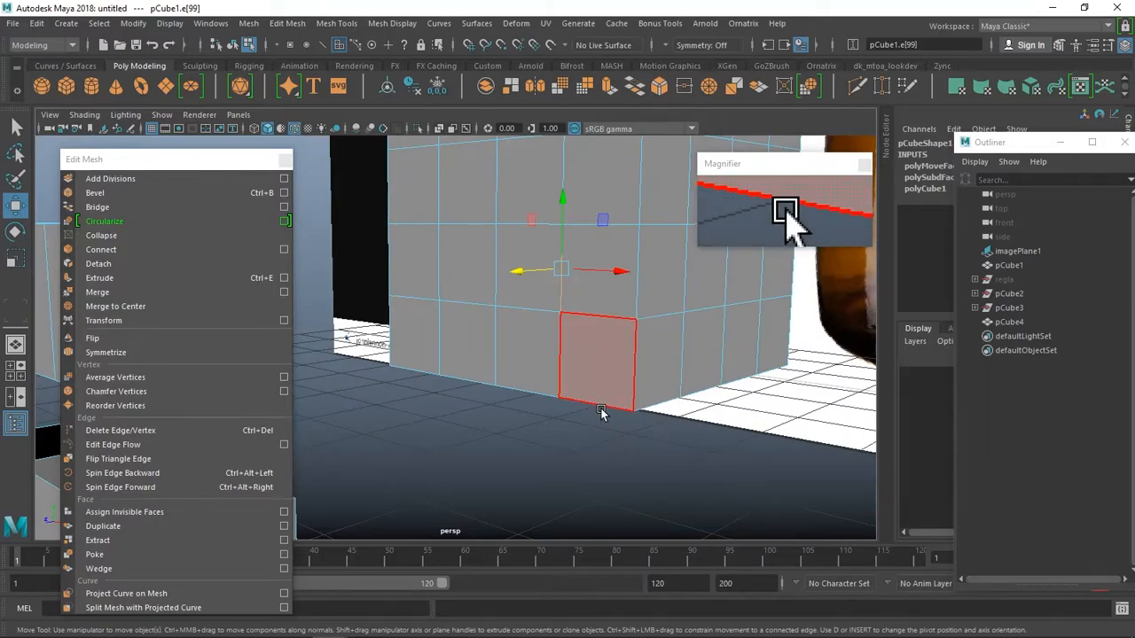
{"action": "scroll", "coordinate": [601, 410], "scroll_direction": "down", "scroll_amount": 3}
{"action": "middle_click_drag", "start_coordinate": [611, 373], "coordinate": [594, 537], "text": "alt"}
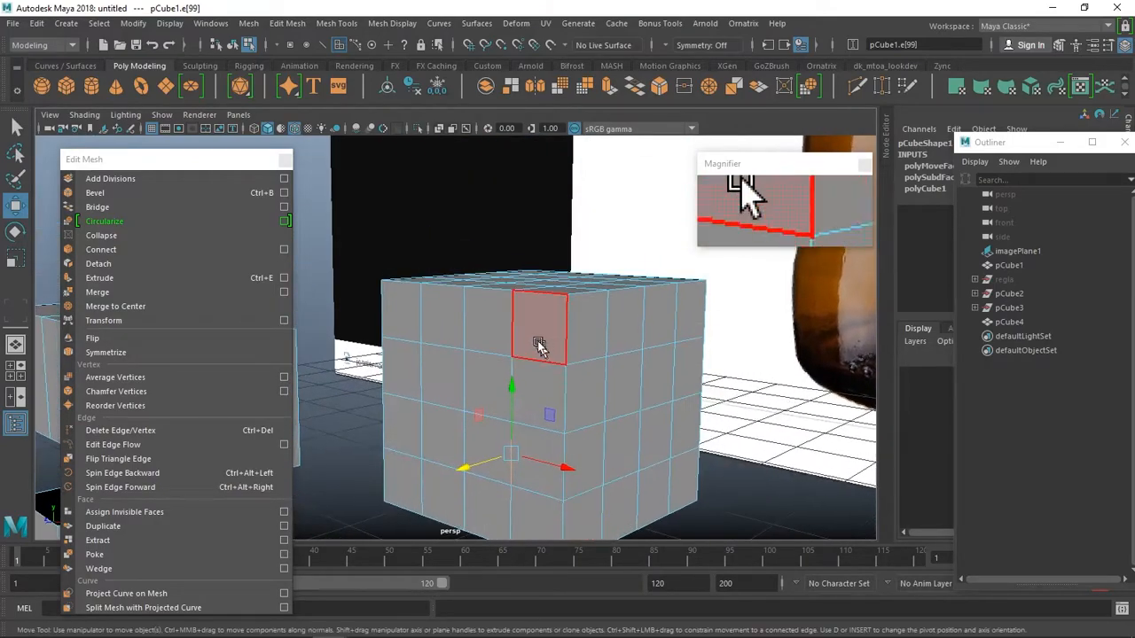
{"action": "left_click_drag", "start_coordinate": [516, 320], "coordinate": [535, 350], "text": "alt"}
{"action": "right_click_drag", "start_coordinate": [535, 350], "coordinate": [528, 316]}
{"action": "double_click", "coordinate": [553, 408]}
{"action": "left_click_drag", "start_coordinate": [626, 451], "coordinate": [640, 338], "text": "alt"}
{"action": "left_click_drag", "start_coordinate": [592, 197], "coordinate": [510, 347], "text": "alt"}
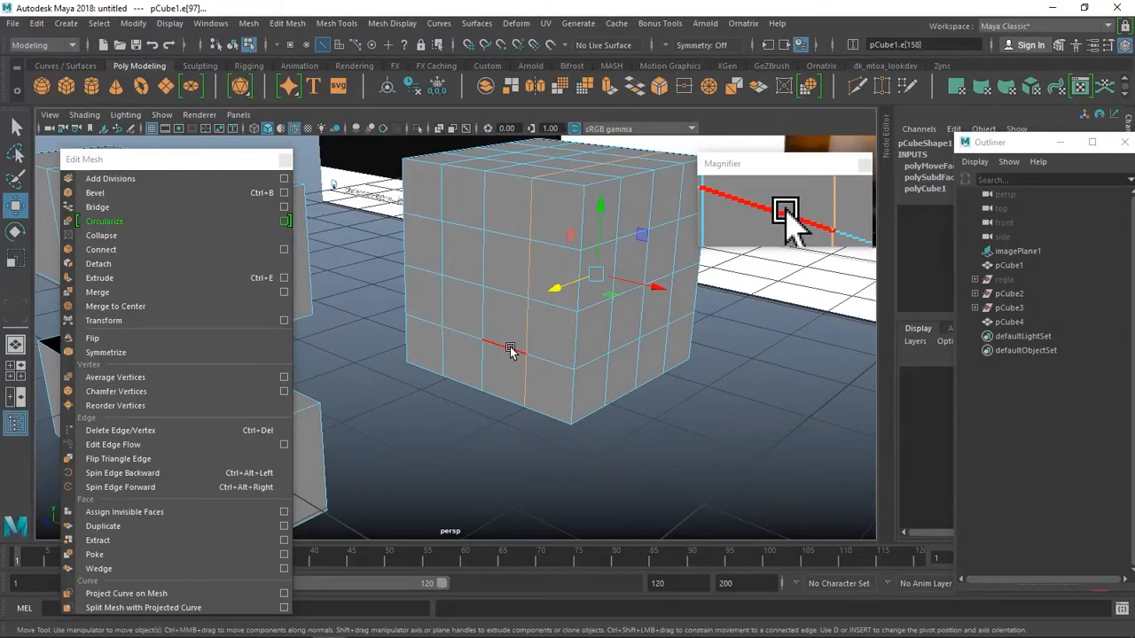
{"action": "left_click", "coordinate": [510, 346], "text": "ctrl"}
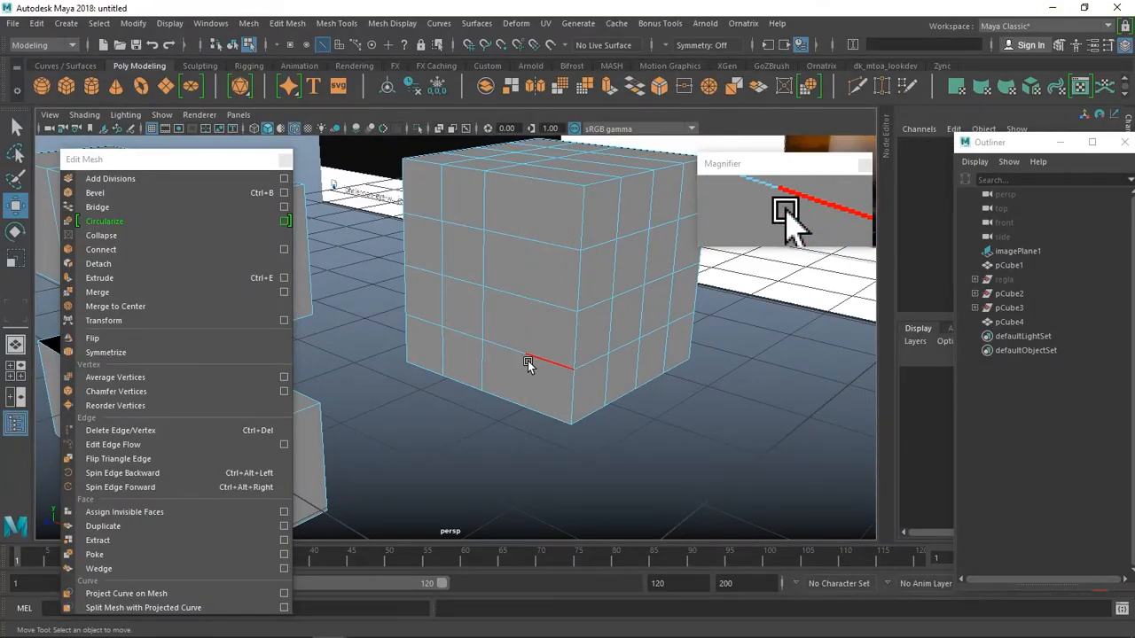
Display the cube's vertices and examine the points along the removed edge loop from the side and above.
{"action": "right_click_drag", "start_coordinate": [544, 234], "coordinate": [482, 254]}
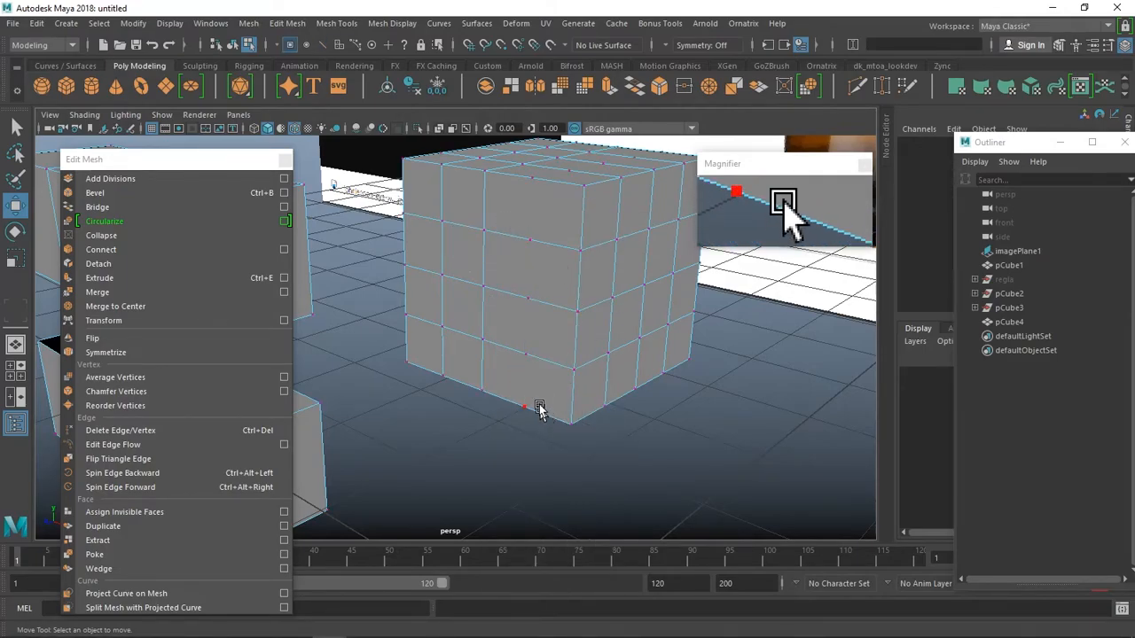
{"action": "left_click_drag", "start_coordinate": [534, 245], "coordinate": [511, 304], "text": "alt"}
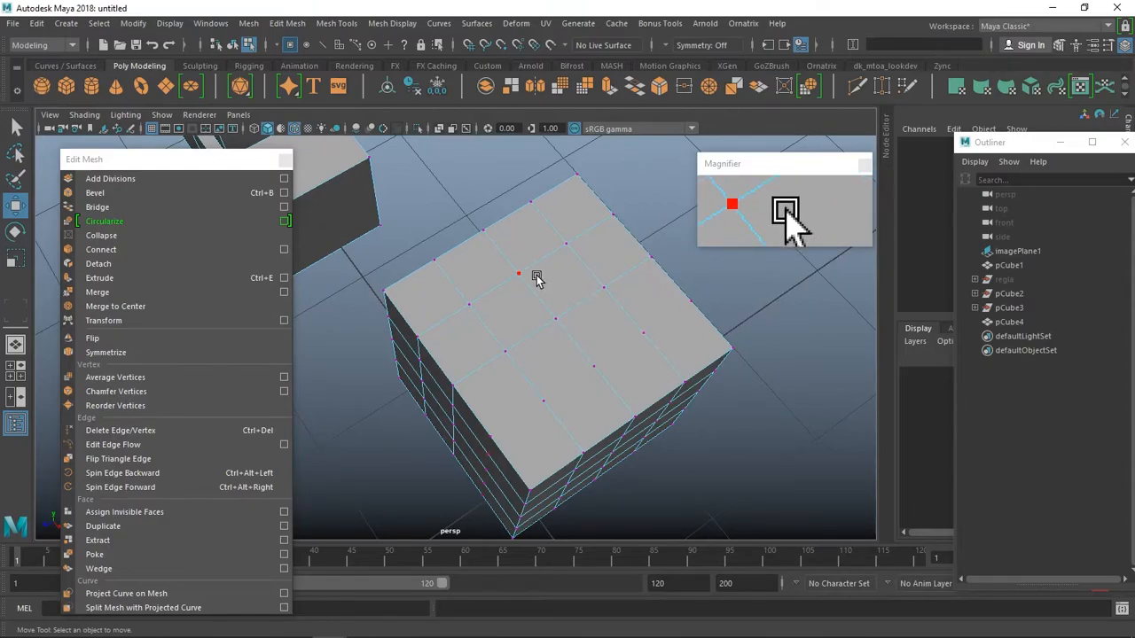
{"action": "left_click_drag", "start_coordinate": [548, 380], "coordinate": [600, 355], "text": "alt"}
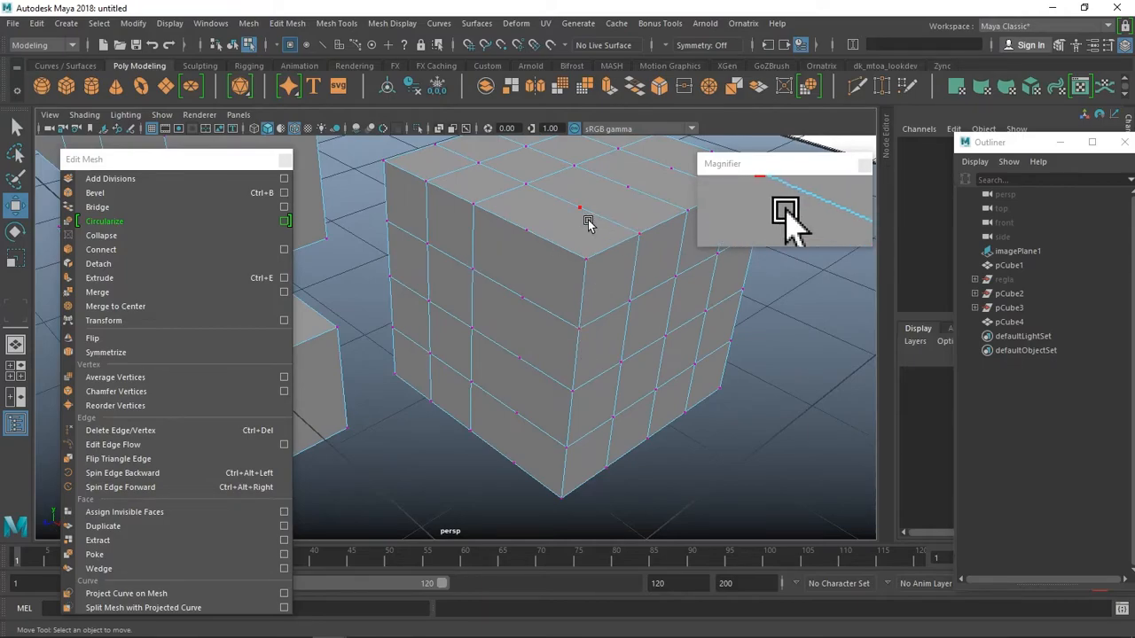
Delete the upper horizontal edges running around the cube's corner with plain Delete and display the vertices there.
{"action": "right_click_drag", "start_coordinate": [628, 259], "coordinate": [568, 259]}
{"action": "left_click", "coordinate": [608, 318]}
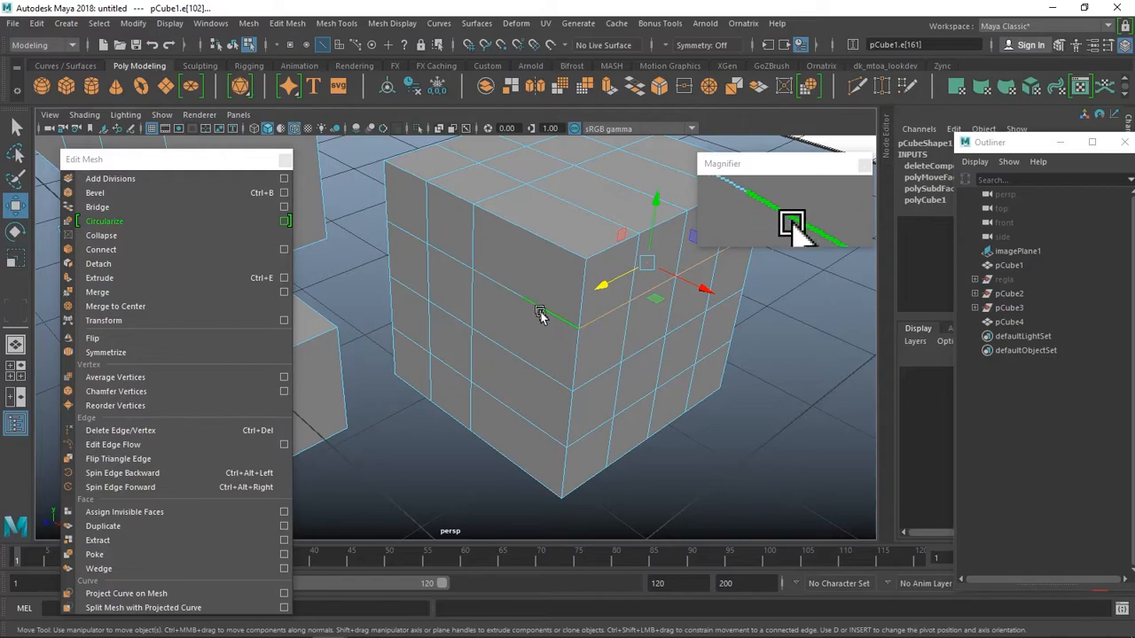
{"action": "left_click", "coordinate": [601, 319]}
{"action": "right_click_drag", "start_coordinate": [601, 232], "coordinate": [550, 221]}
{"action": "left_click_drag", "start_coordinate": [550, 222], "coordinate": [689, 272], "text": "alt"}
{"action": "left_click_drag", "start_coordinate": [562, 271], "coordinate": [618, 270], "text": "alt"}
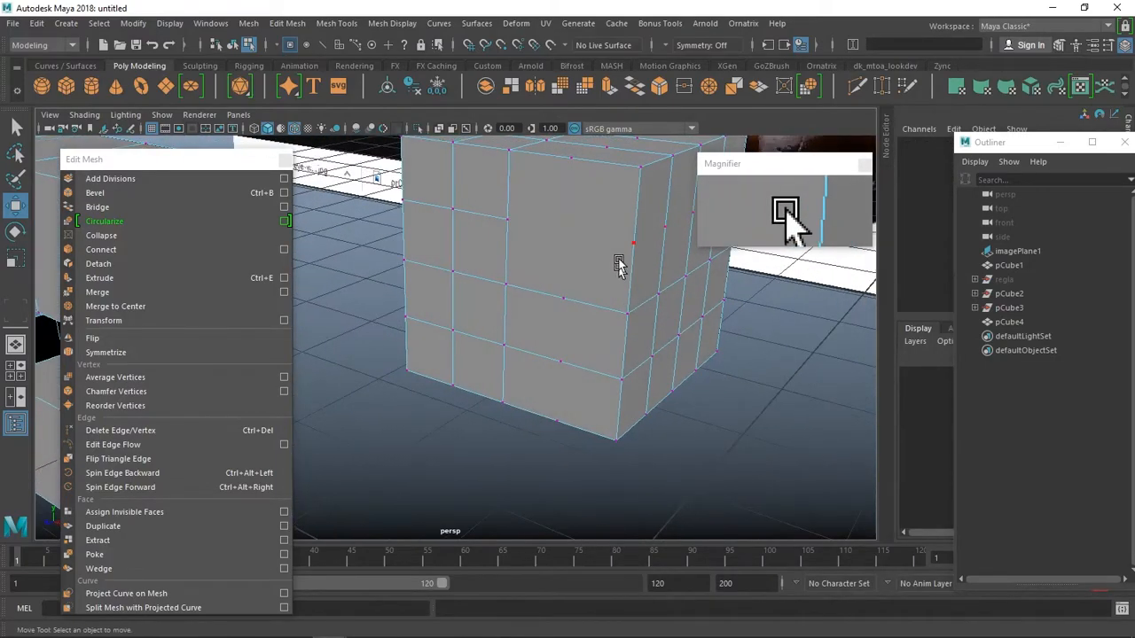
Undo the plain deletions of the horizontal edges and the vertical edge loop on the cube.
{"action": "key", "text": "ctrl+z"}
{"action": "key", "text": "ctrl+z"}
{"action": "key", "text": "ctrl+z"}
{"action": "key", "text": "ctrl+z"}
{"action": "key", "text": "ctrl+z"}
{"action": "key", "text": "ctrl+z"}
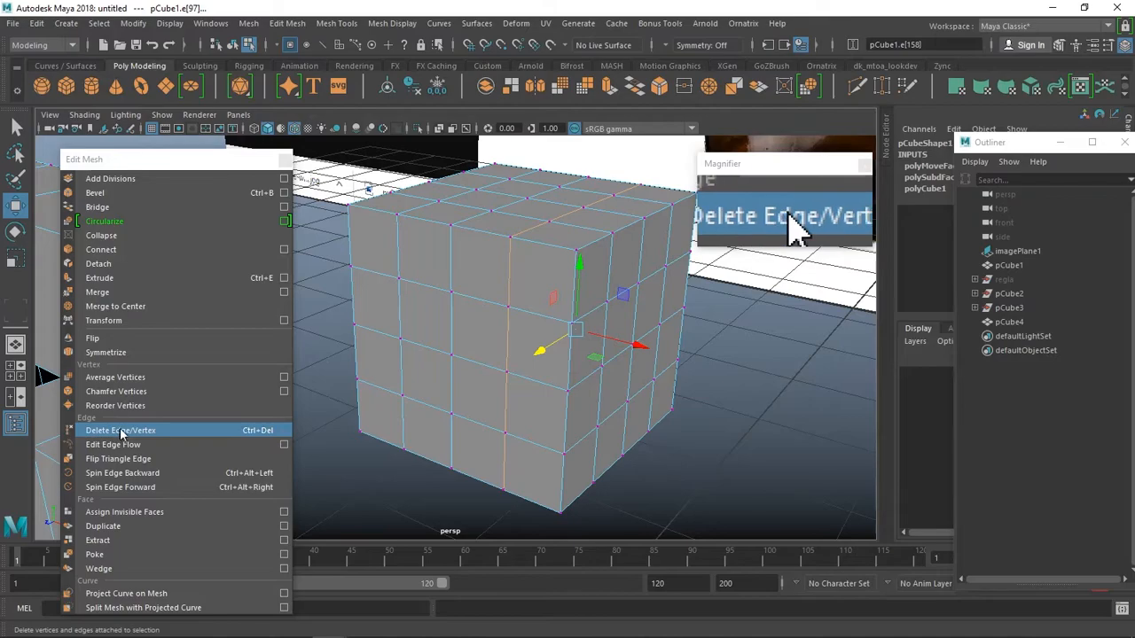
Select the vertical edge loop nearest the cube's corner, apply Delete Edge/Vertex, and display the vertices.
{"action": "right_click_drag", "start_coordinate": [507, 232], "coordinate": [509, 200]}
{"action": "left_click", "coordinate": [509, 277]}
{"action": "double_click", "coordinate": [510, 277]}
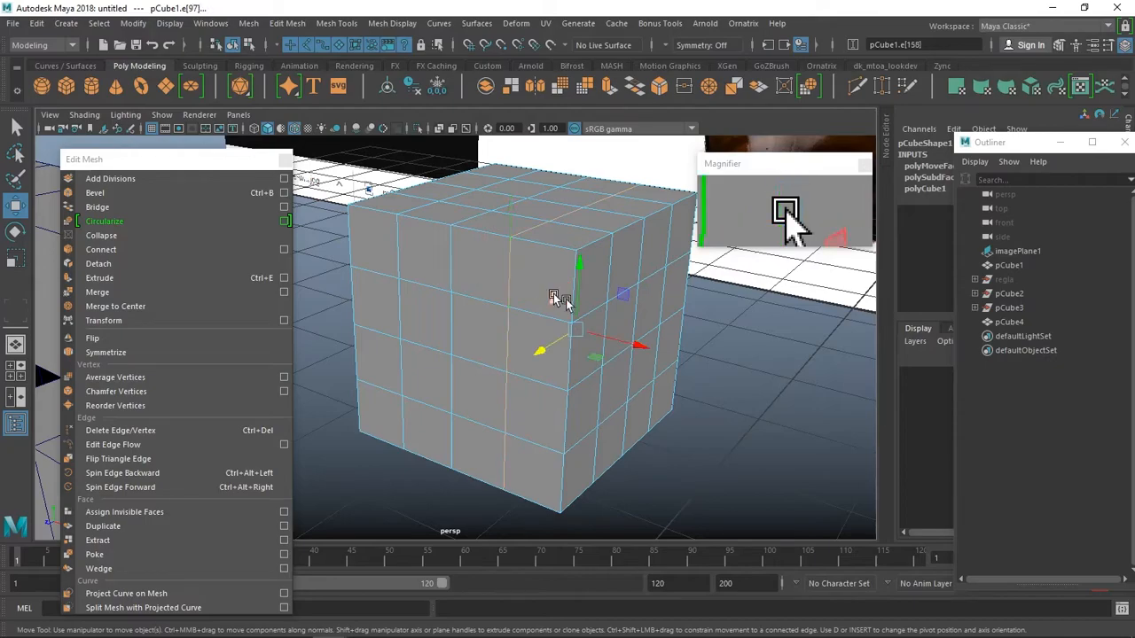
{"action": "left_click", "coordinate": [140, 432]}
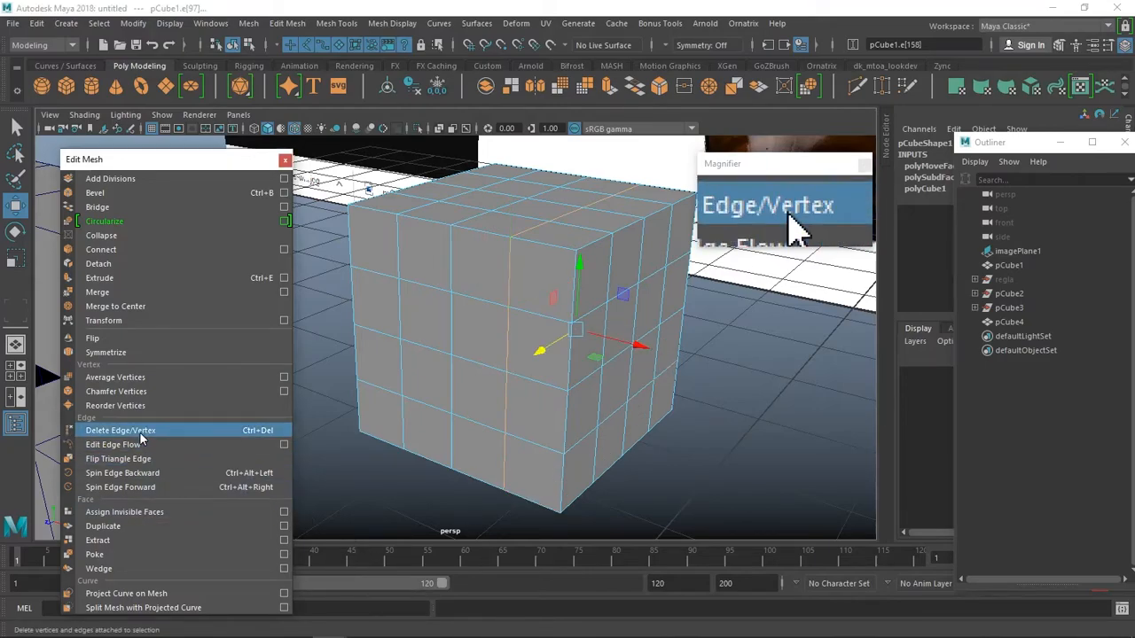
{"action": "left_click", "coordinate": [139, 431]}
{"action": "right_click_drag", "start_coordinate": [573, 232], "coordinate": [498, 234]}
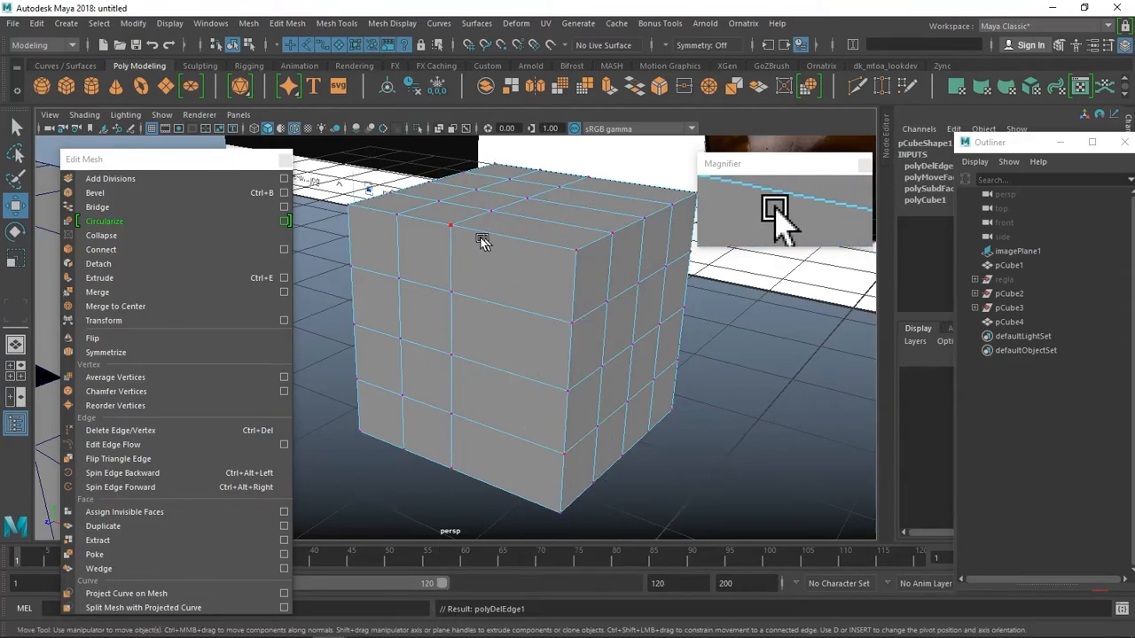
Undo the loop removal, repeat Delete Edge/Vertex on the same edge loop, and undo it again.
{"action": "key", "text": "ctrl+z"}
{"action": "key", "text": "ctrl+z"}
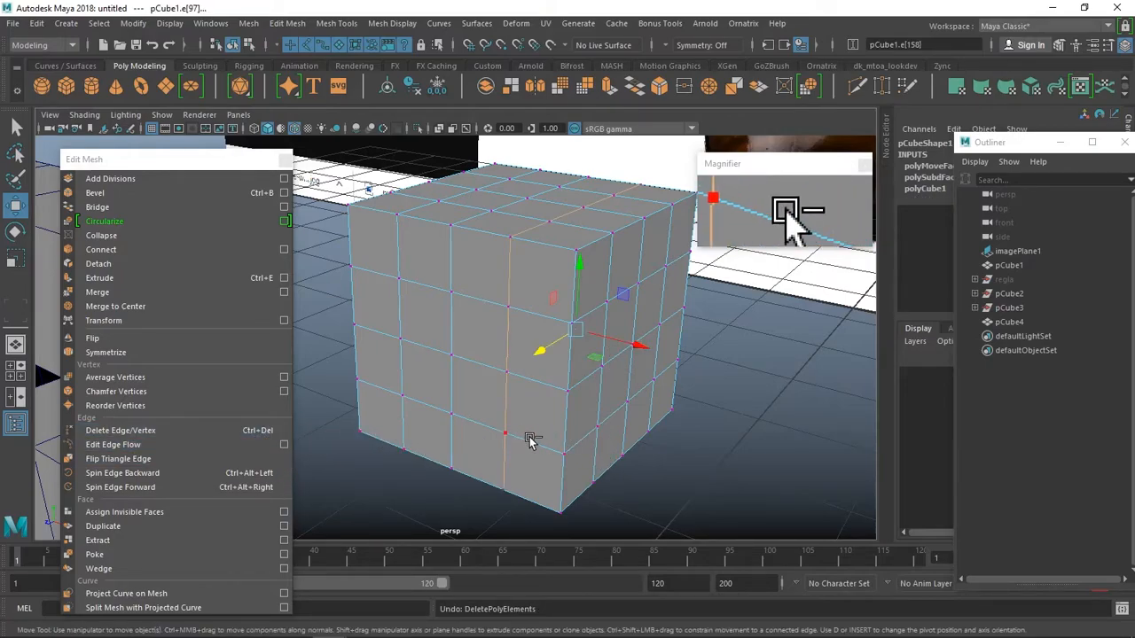
{"action": "key", "text": "ctrl+Delete"}
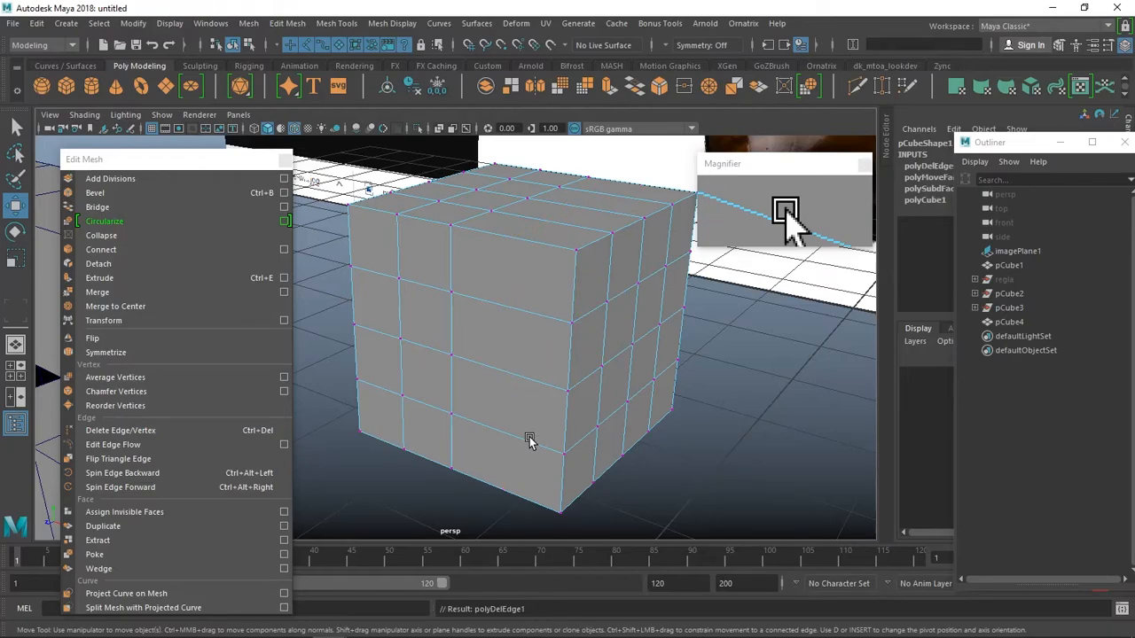
{"action": "key", "text": "ctrl+z"}
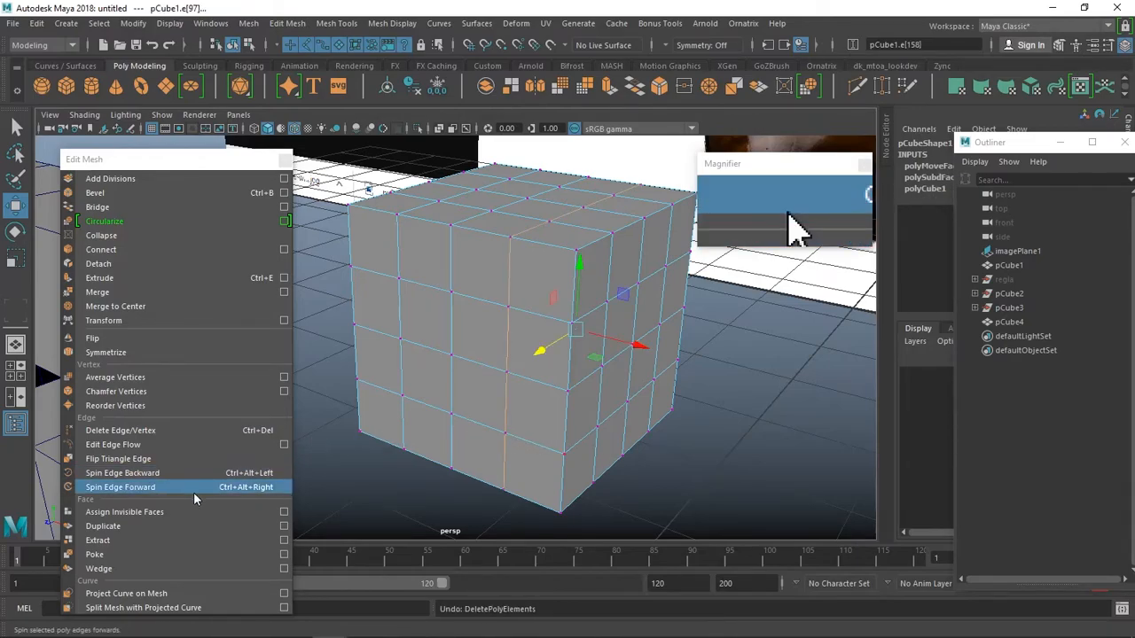
Select the two middle rows of faces on the cube's side and extrude them slightly outward.
{"action": "left_click_drag", "start_coordinate": [434, 417], "coordinate": [508, 373], "text": "alt"}
{"action": "right_click_drag", "start_coordinate": [504, 232], "coordinate": [496, 257]}
{"action": "left_click", "coordinate": [464, 314]}
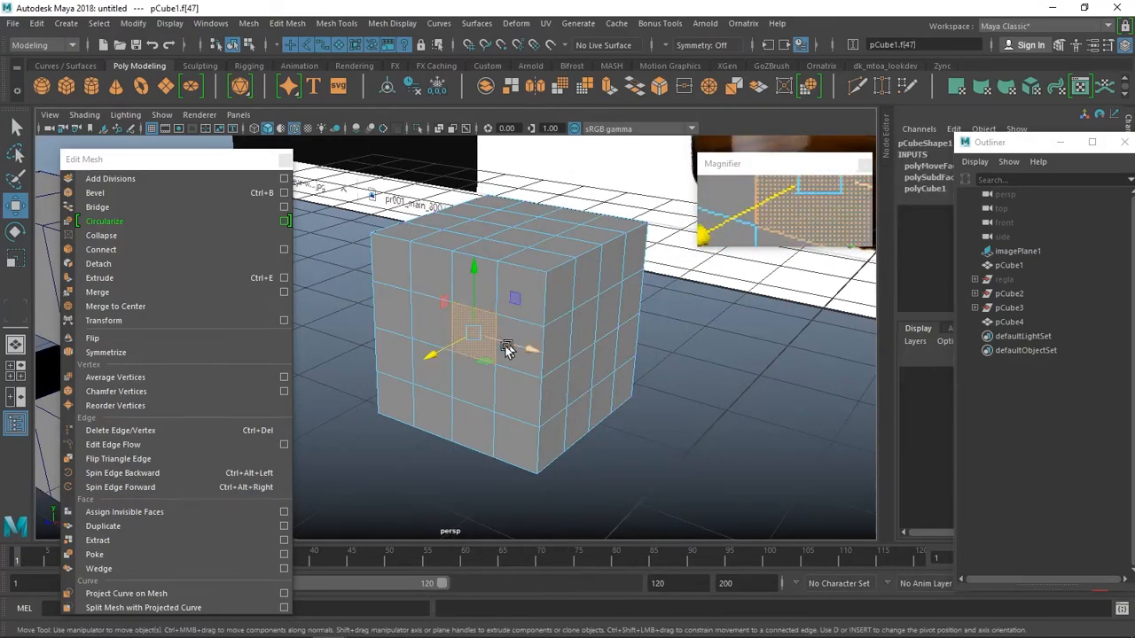
{"action": "left_click_drag", "start_coordinate": [467, 456], "coordinate": [544, 395], "text": "alt"}
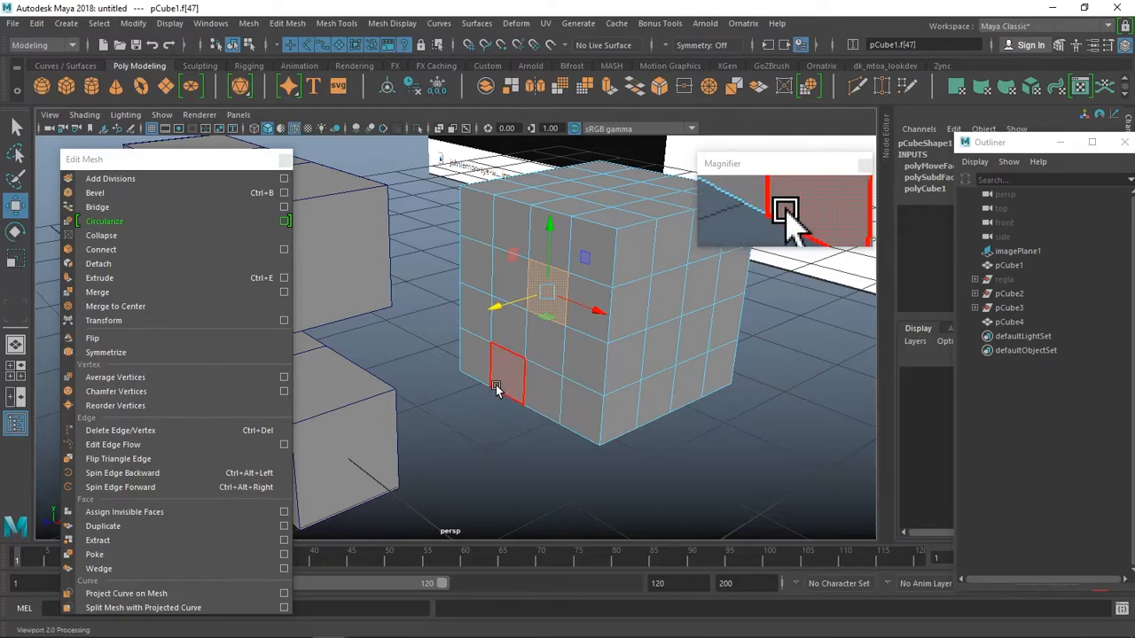
{"action": "left_click_drag", "start_coordinate": [541, 384], "coordinate": [562, 238], "text": "alt"}
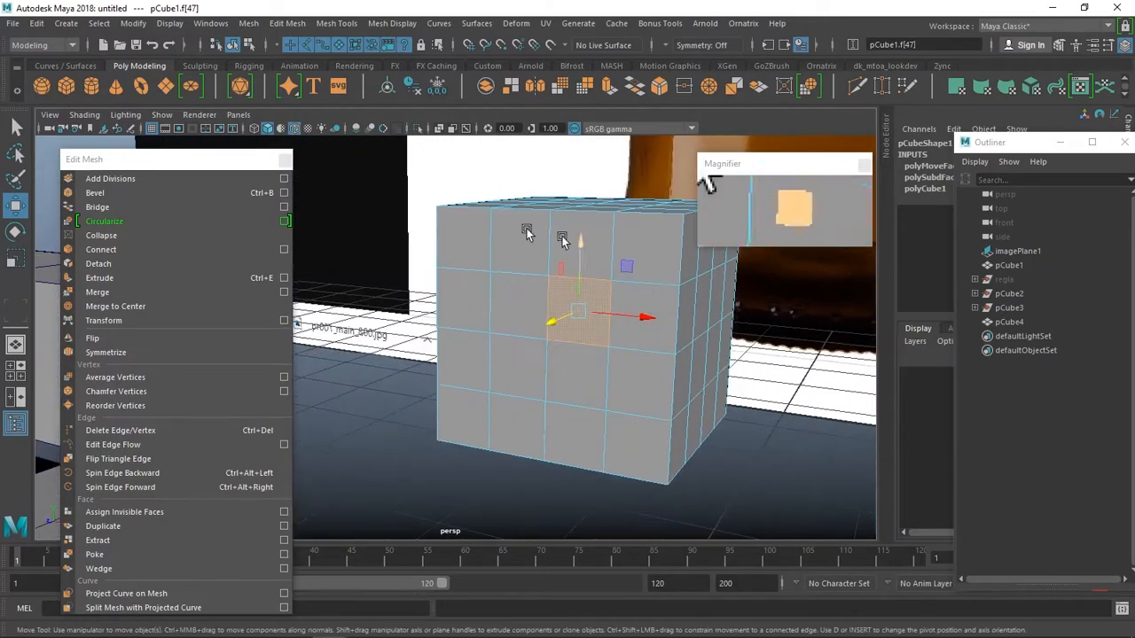
{"action": "left_click_drag", "start_coordinate": [562, 388], "coordinate": [512, 311], "text": "shift"}
{"action": "mouse_move", "coordinate": [585, 317]}
{"action": "left_mouse_down", "text": "shift"}
{"action": "mouse_move", "coordinate": [594, 313]}
{"action": "mouse_move", "coordinate": [546, 305]}
{"action": "mouse_move", "coordinate": [575, 386]}
{"action": "mouse_move", "coordinate": [628, 392]}
{"action": "mouse_move", "coordinate": [679, 420]}
{"action": "mouse_move", "coordinate": [642, 417]}
{"action": "left_mouse_up", "text": "shift"}
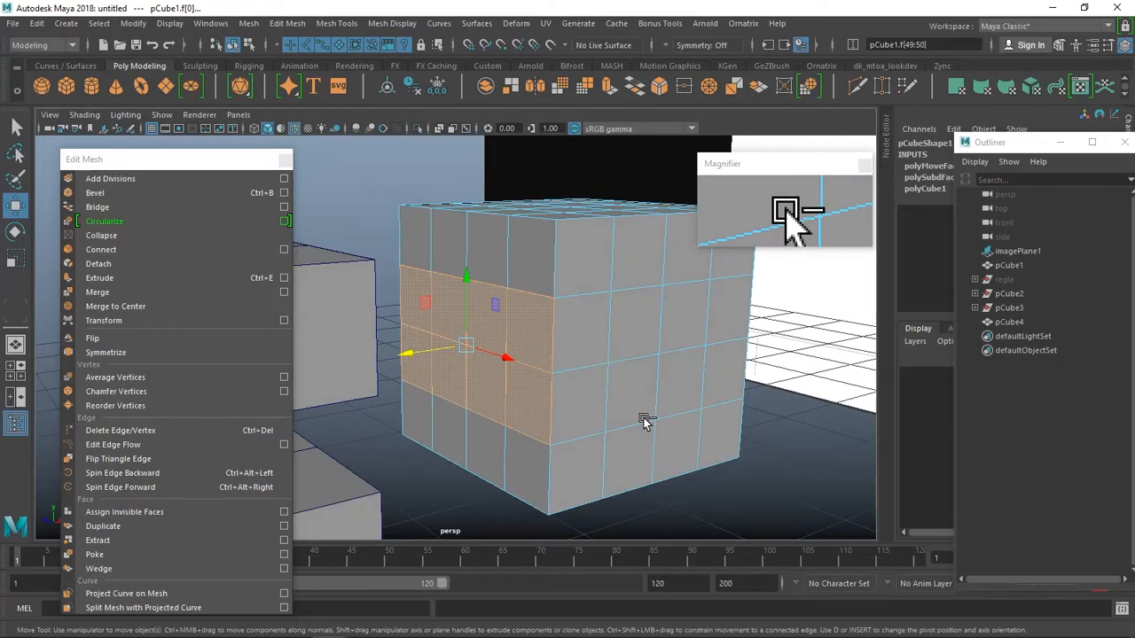
{"action": "key", "text": "ctrl+e"}
{"action": "left_click_drag", "start_coordinate": [379, 366], "coordinate": [373, 367]}
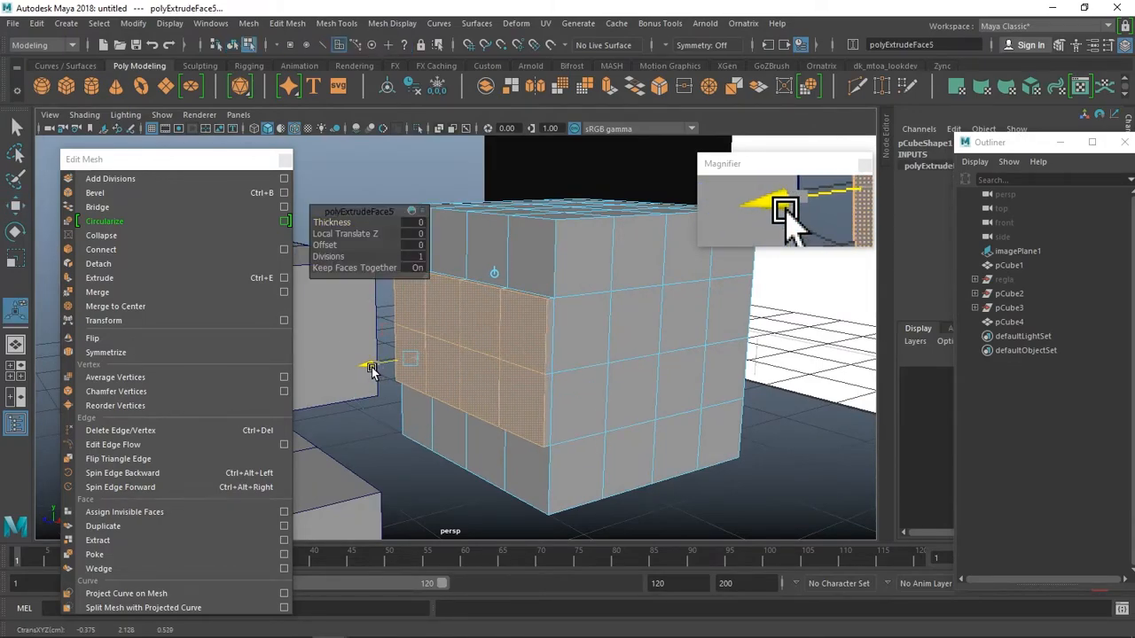
Select one face on the adjacent side, then undo that selection and the outward shift of the extruded faces.
{"action": "left_click_drag", "start_coordinate": [469, 377], "coordinate": [556, 405], "text": "alt"}
{"action": "left_click", "coordinate": [609, 408]}
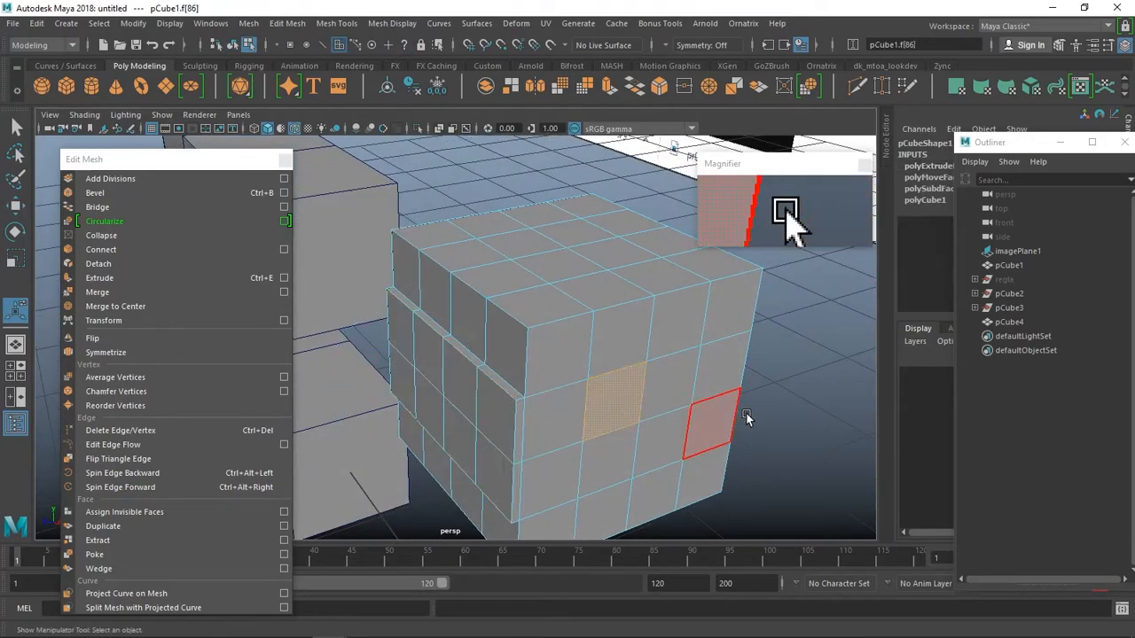
{"action": "key", "text": "ctrl+z"}
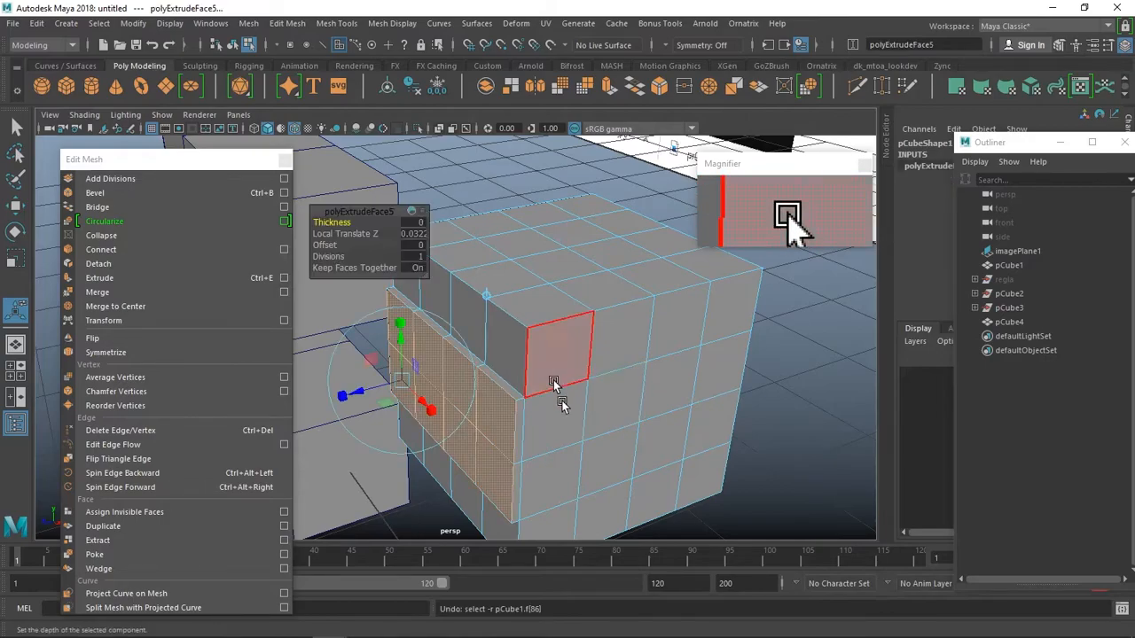
{"action": "key", "text": "ctrl+z"}
Duplicate the selected two rows of side faces as a separate mesh.
{"action": "left_click_drag", "start_coordinate": [607, 489], "coordinate": [678, 449], "text": "alt"}
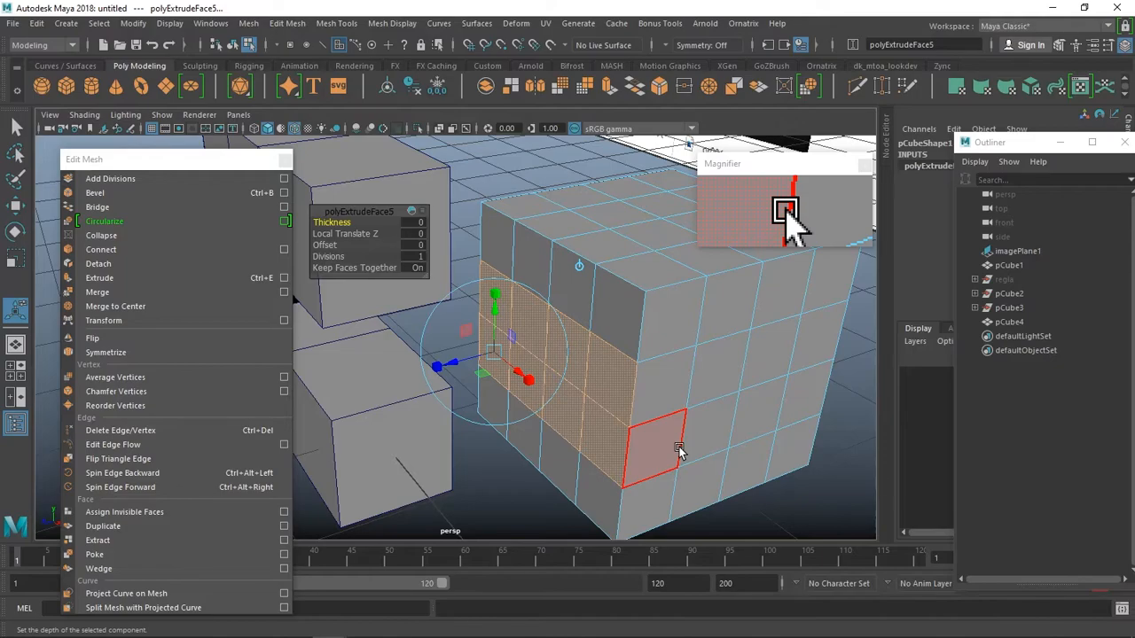
{"action": "scroll", "coordinate": [683, 449], "scroll_direction": "down", "scroll_amount": 5}
{"action": "middle_click_drag", "start_coordinate": [685, 450], "coordinate": [461, 594], "text": "alt"}
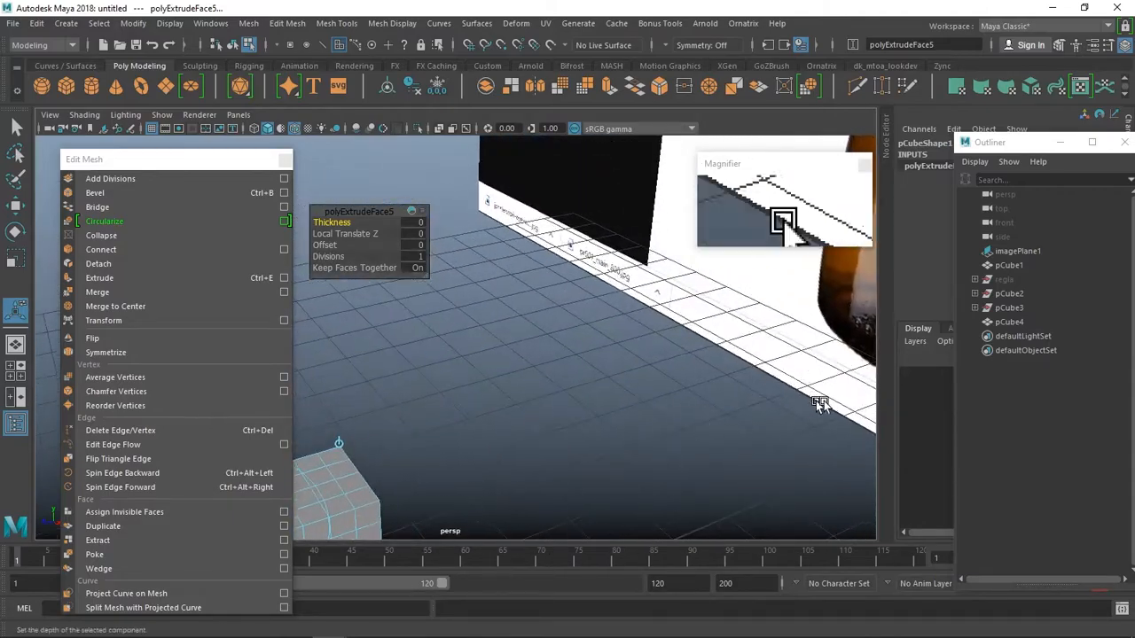
{"action": "left_click_drag", "start_coordinate": [564, 470], "coordinate": [525, 456], "text": "alt"}
{"action": "middle_click_drag", "start_coordinate": [524, 456], "coordinate": [549, 378], "text": "alt"}
{"action": "scroll", "coordinate": [550, 378], "scroll_direction": "up", "scroll_amount": 5}
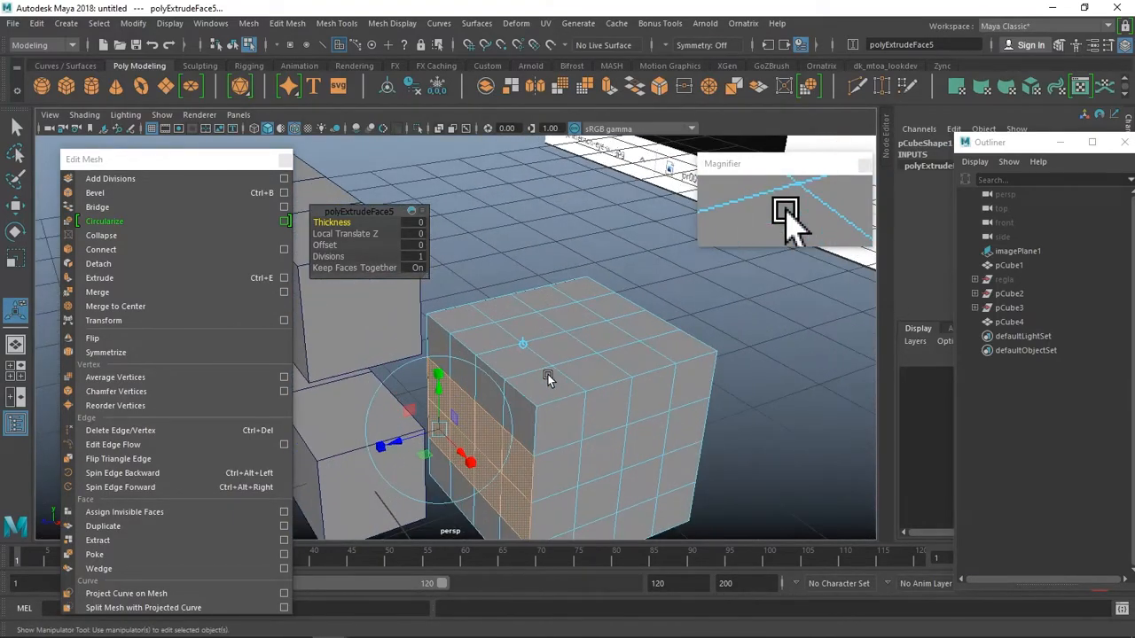
{"action": "middle_click_drag", "start_coordinate": [564, 475], "coordinate": [580, 393], "text": "alt"}
{"action": "scroll", "coordinate": [593, 399], "scroll_direction": "up", "scroll_amount": 3}
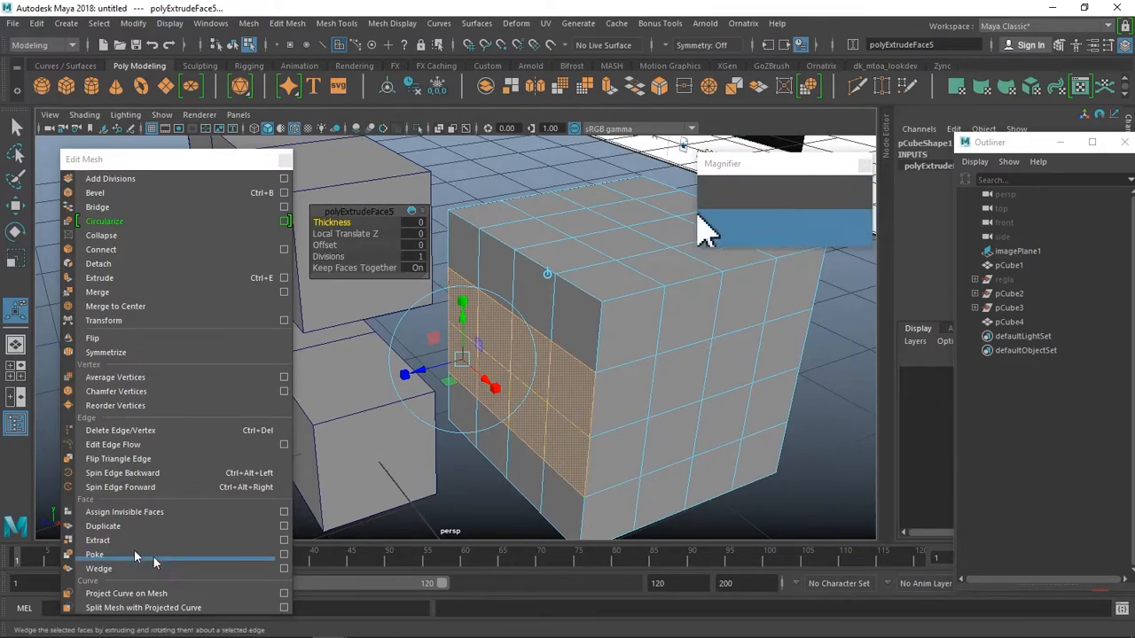
{"action": "left_click_drag", "start_coordinate": [621, 479], "coordinate": [550, 381], "text": "alt"}
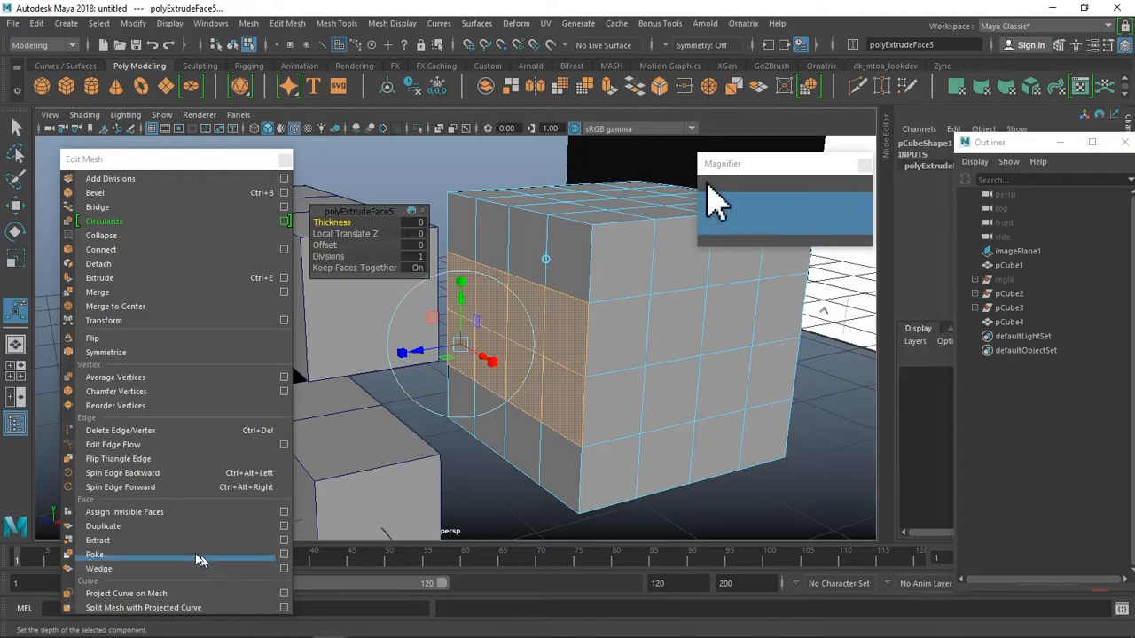
{"action": "left_click", "coordinate": [142, 526]}
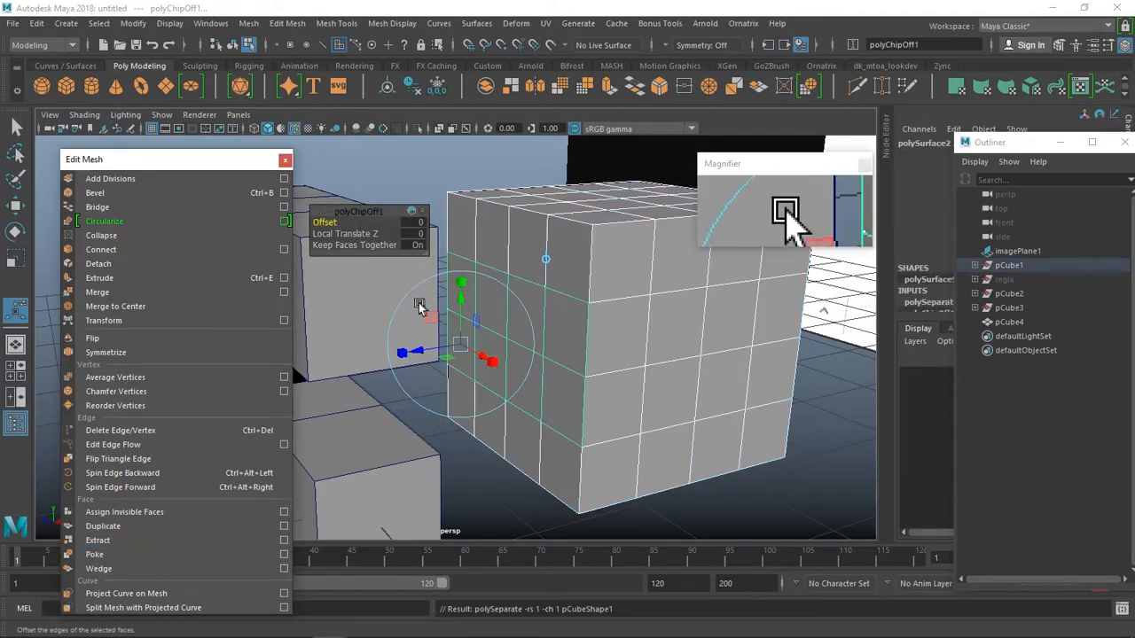
Try changing the duplicate's Offset and Local Translate Z and moving it outward, undoing these adjustments.
{"action": "middle_click_drag", "start_coordinate": [328, 220], "coordinate": [324, 220]}
{"action": "left_click_drag", "start_coordinate": [425, 346], "coordinate": [359, 351]}
{"action": "key", "text": "ctrl+z"}
{"action": "left_click", "coordinate": [341, 233]}
{"action": "middle_click_drag", "start_coordinate": [341, 233], "coordinate": [345, 233]}
{"action": "key", "text": "ctrl+z"}
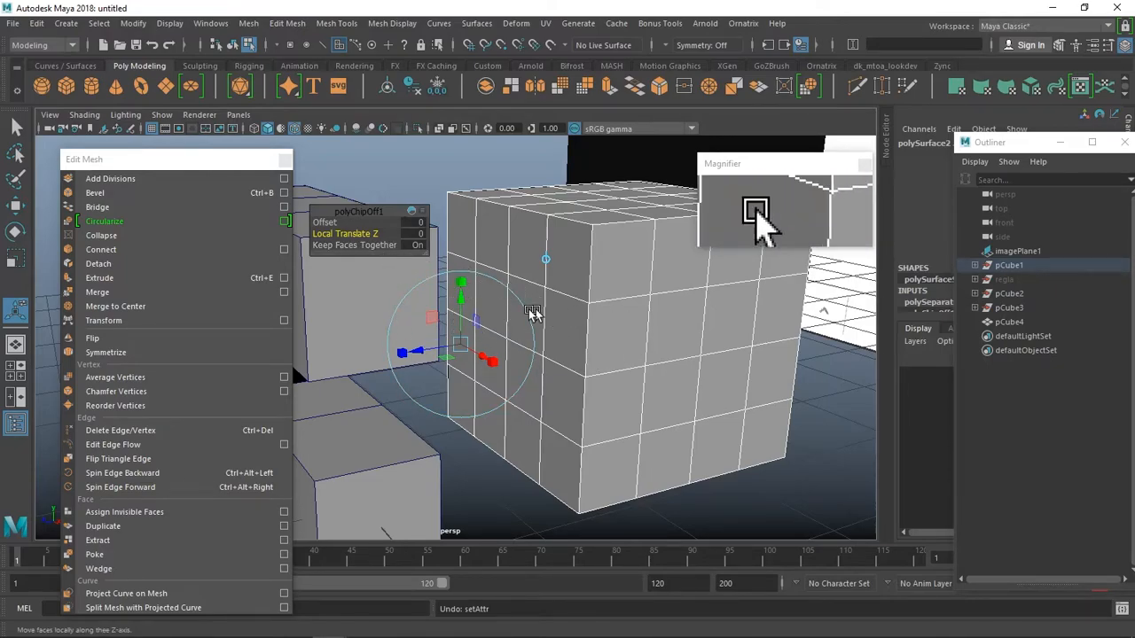
Move the duplicated faces away from the cube, switch to face selection, and shift single faces of the duplicate sideways.
{"action": "left_click", "coordinate": [355, 244]}
{"action": "left_click_drag", "start_coordinate": [453, 344], "coordinate": [424, 350]}
{"action": "right_click_drag", "start_coordinate": [521, 233], "coordinate": [515, 271]}
{"action": "left_click", "coordinate": [522, 330]}
{"action": "left_click", "coordinate": [512, 413]}
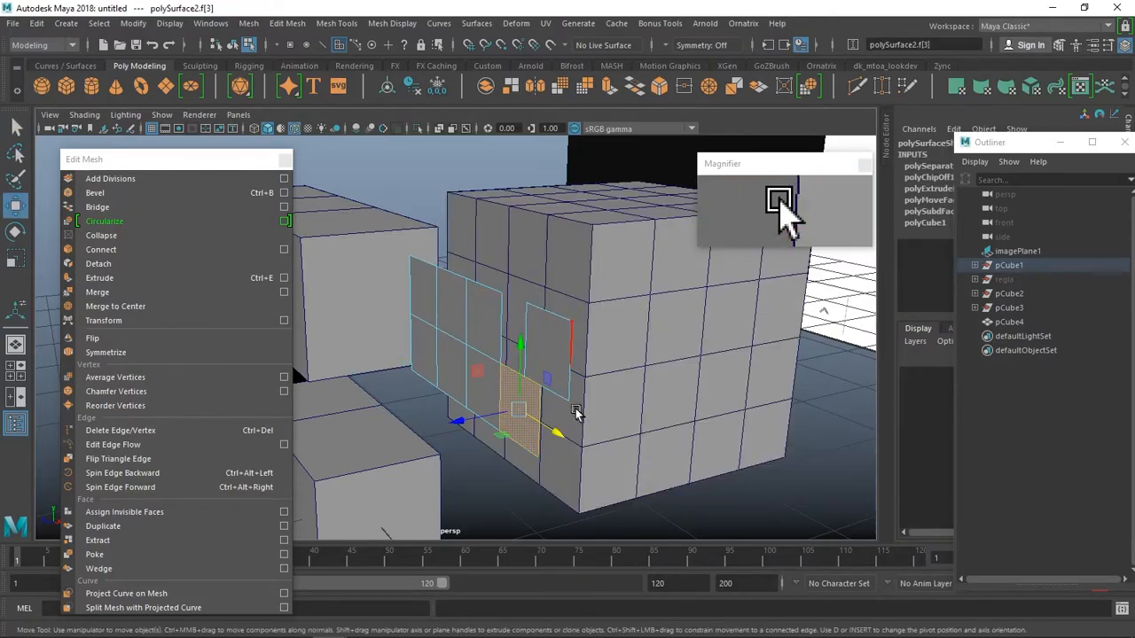
Undo the single-face moves and the outward move of the duplicated faces.
{"action": "key", "text": "ctrl+z"}
{"action": "key", "text": "ctrl+z"}
{"action": "key", "text": "ctrl+z"}
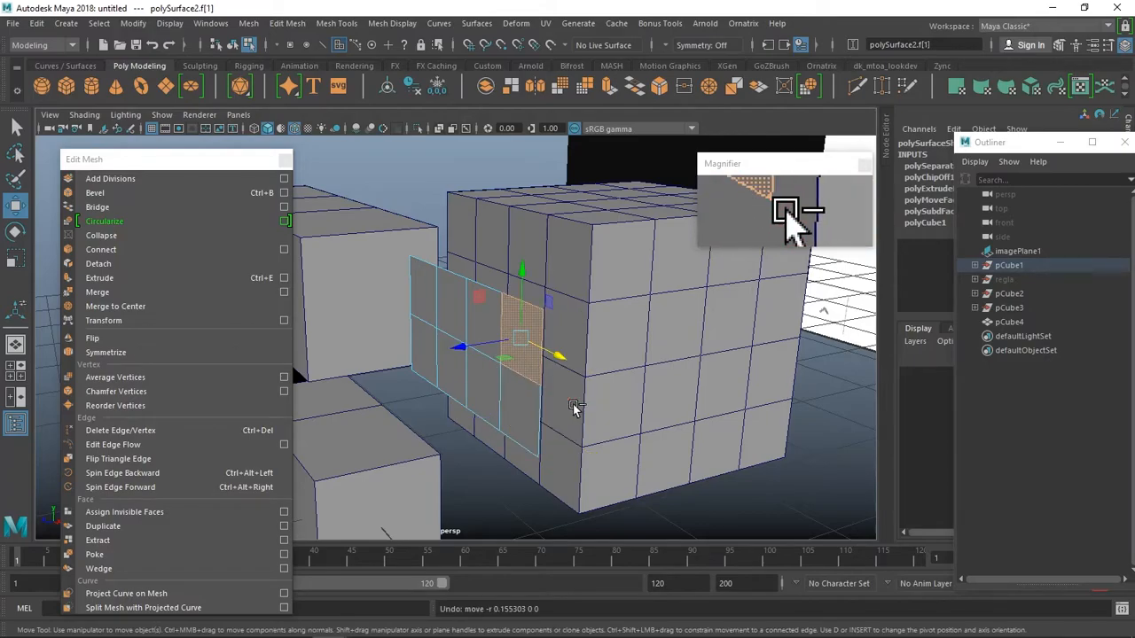
{"action": "key", "text": "ctrl+z"}
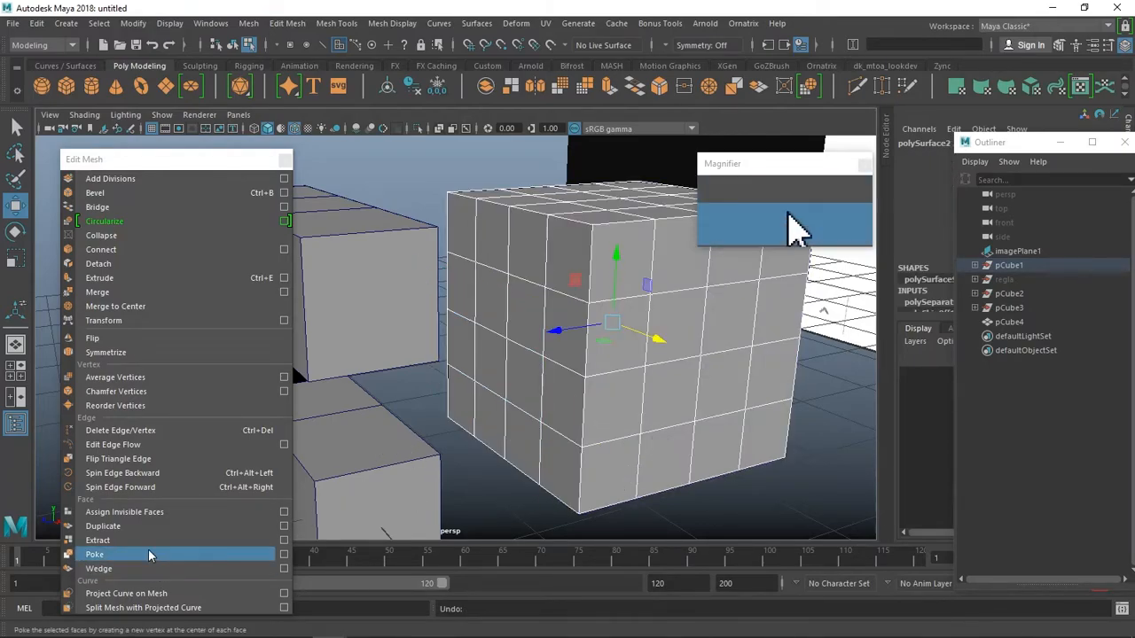
Extract the faces around the subdivided cube's upper front corner, including the two upper faces along its vertical edge.
{"action": "right_click_drag", "start_coordinate": [399, 232], "coordinate": [399, 272]}
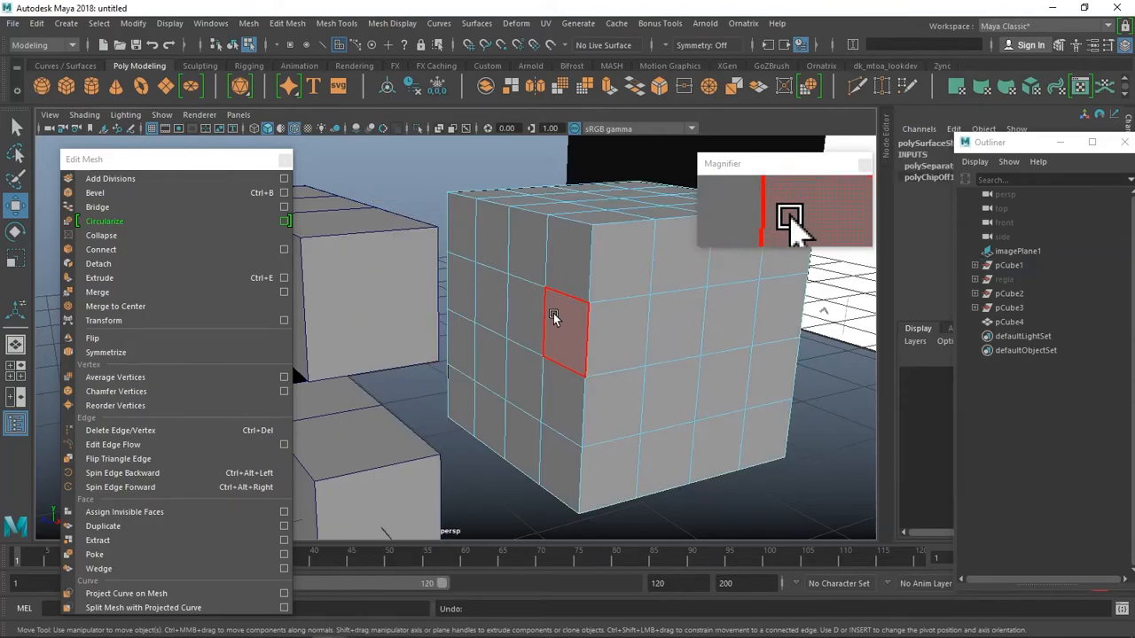
{"action": "left_click", "coordinate": [564, 330]}
{"action": "mouse_move", "coordinate": [612, 282]}
{"action": "left_mouse_down", "text": "shift"}
{"action": "mouse_move", "coordinate": [603, 261]}
{"action": "mouse_move", "coordinate": [623, 348]}
{"action": "left_mouse_up", "text": "shift"}
{"action": "left_click_drag", "start_coordinate": [622, 347], "coordinate": [532, 373], "text": "alt"}
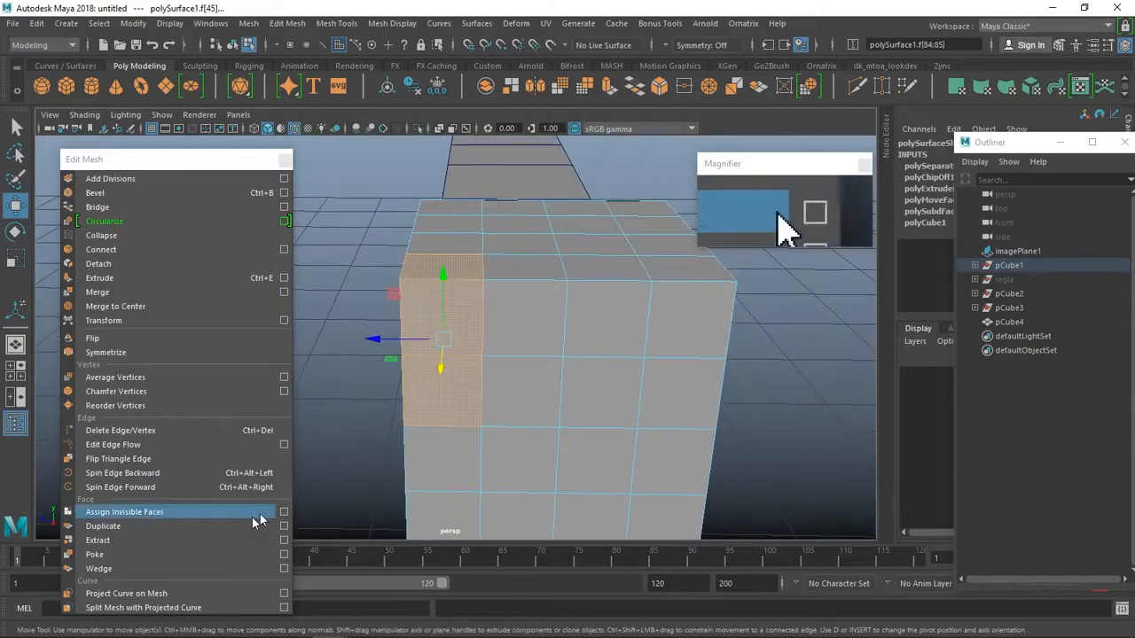
{"action": "left_click", "coordinate": [140, 540]}
{"action": "left_click_drag", "start_coordinate": [445, 429], "coordinate": [580, 399], "text": "alt"}
{"action": "key", "text": "q"}
{"action": "scroll", "coordinate": [580, 399], "scroll_direction": "up", "scroll_amount": 3}
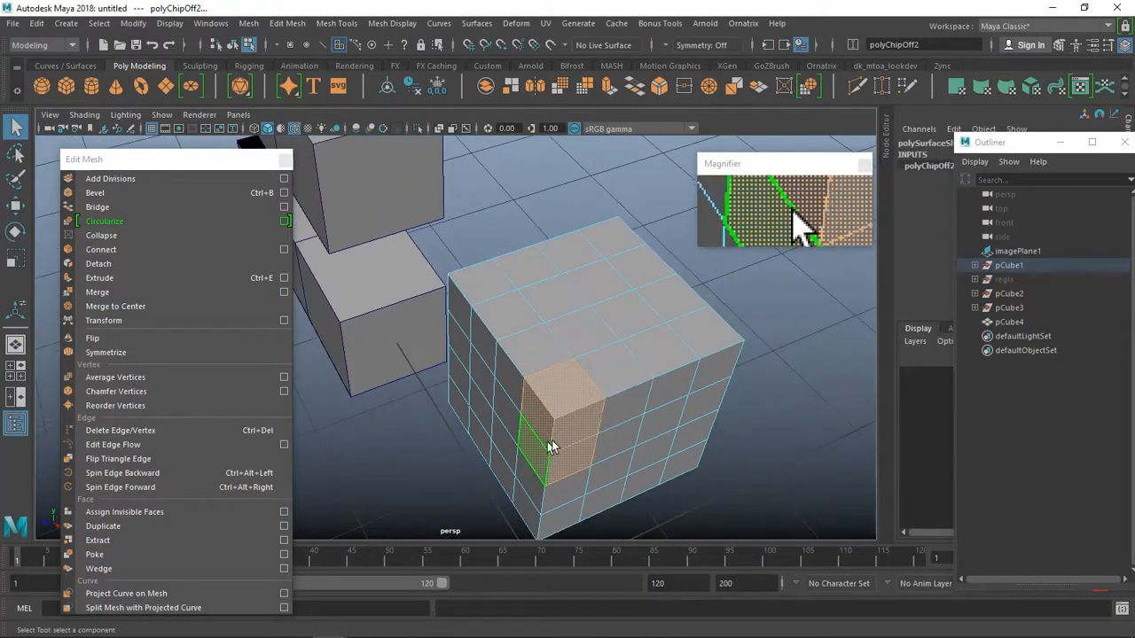
Undo the corner extraction, select single side faces near that corner, and return to object selection.
{"action": "right_click_drag", "start_coordinate": [607, 420], "coordinate": [654, 211]}
{"action": "scroll", "coordinate": [552, 341], "scroll_direction": "down", "scroll_amount": 2}
{"action": "left_click_drag", "start_coordinate": [555, 349], "coordinate": [523, 348], "text": "alt"}
{"action": "right_click_drag", "start_coordinate": [532, 303], "coordinate": [522, 247]}
{"action": "left_click_drag", "start_coordinate": [523, 247], "coordinate": [570, 420], "text": "alt"}
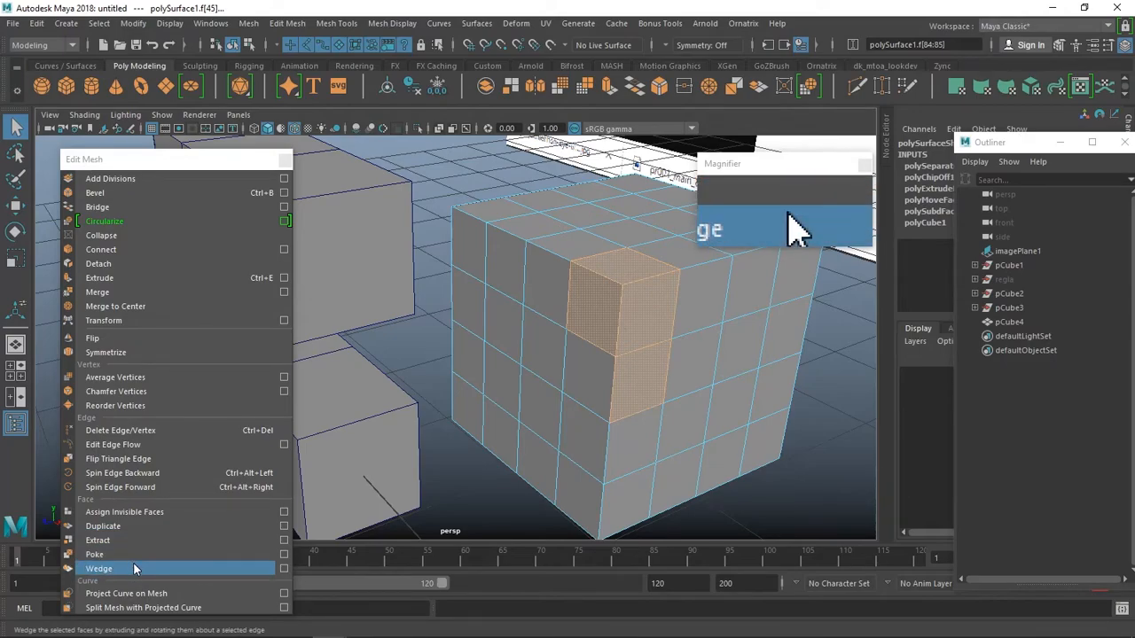
{"action": "left_click", "coordinate": [573, 365]}
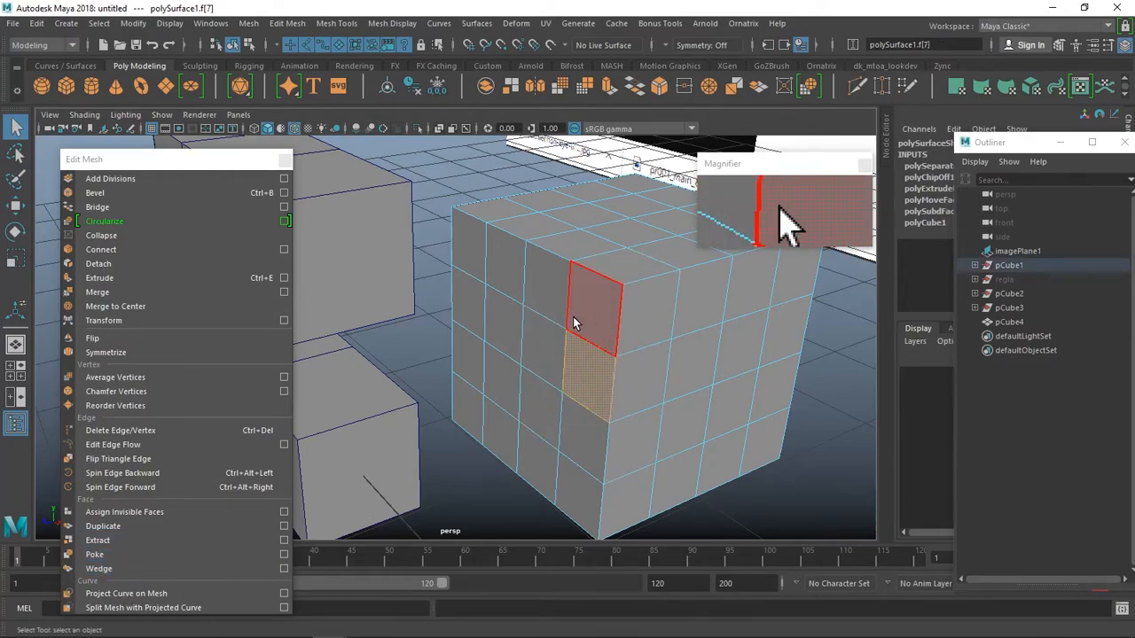
{"action": "scroll", "coordinate": [573, 323], "scroll_direction": "down", "scroll_amount": 5}
{"action": "scroll", "coordinate": [572, 324], "scroll_direction": "up", "scroll_amount": 3}
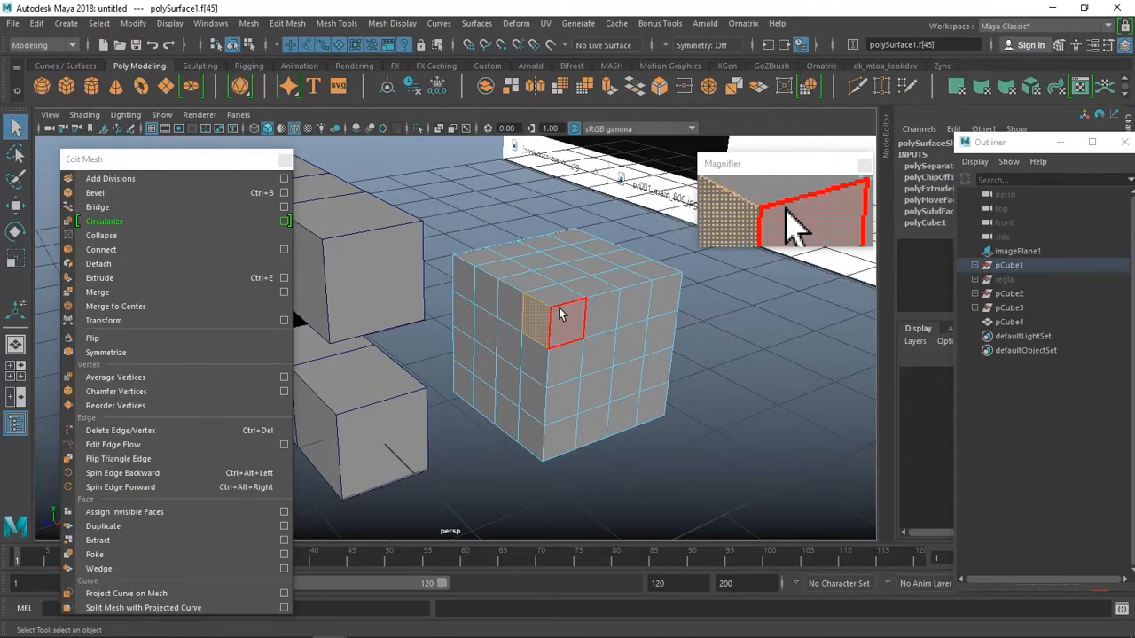
{"action": "right_click_drag", "start_coordinate": [559, 308], "coordinate": [618, 214]}
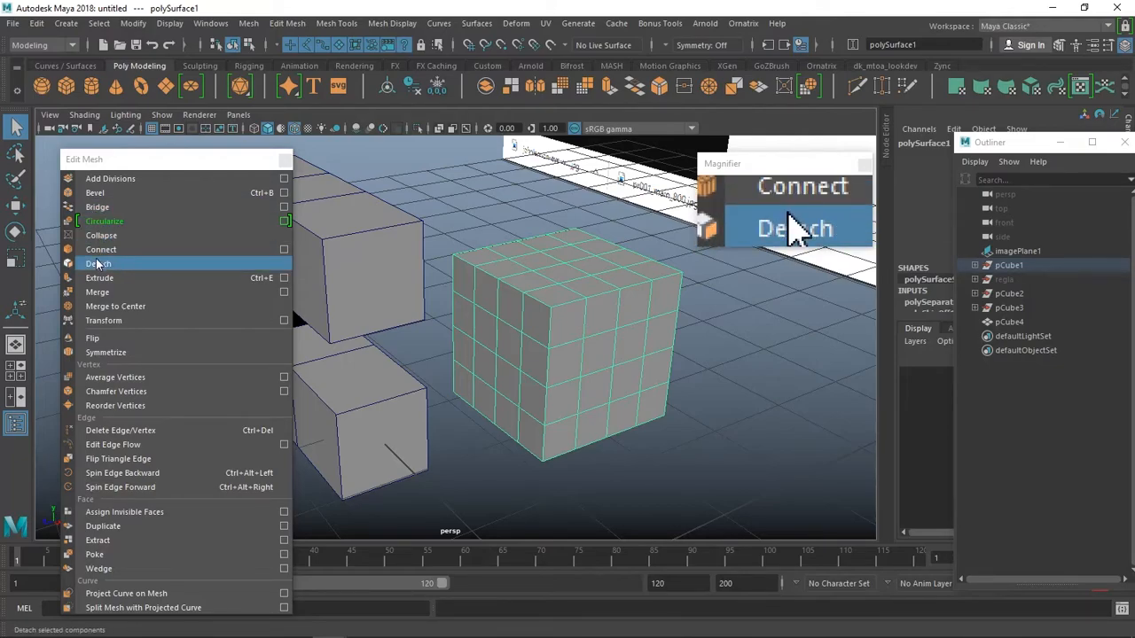
Detach the side face at the cube's upper front corner, test it by pulling it outward, and undo that move.
{"action": "right_click_drag", "start_coordinate": [608, 233], "coordinate": [610, 271]}
{"action": "left_click", "coordinate": [536, 321]}
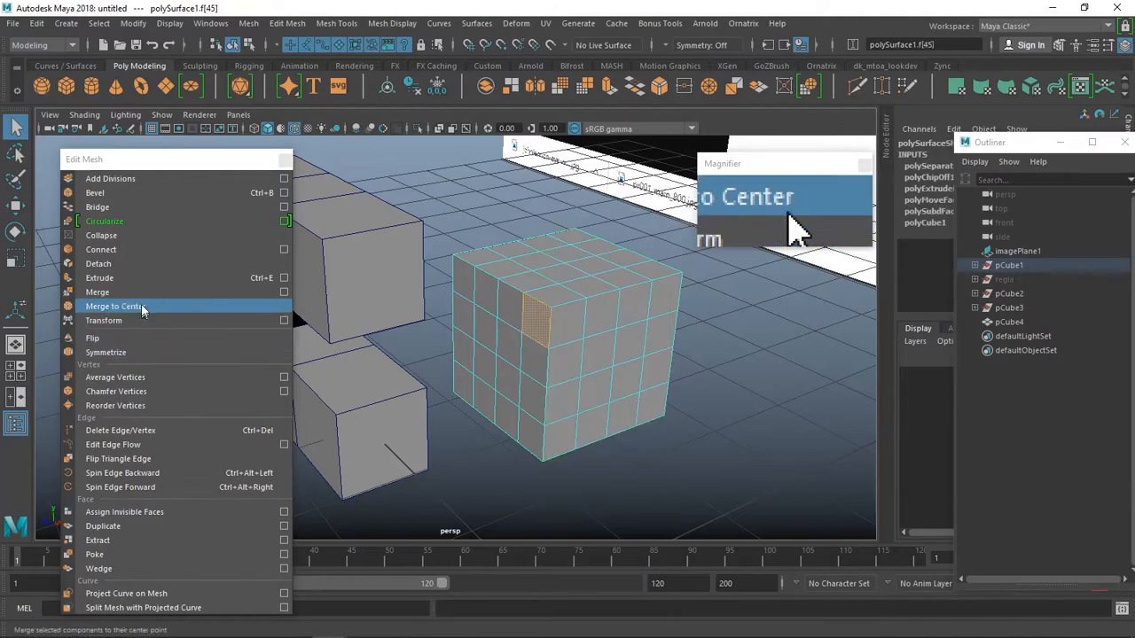
{"action": "left_click", "coordinate": [132, 255]}
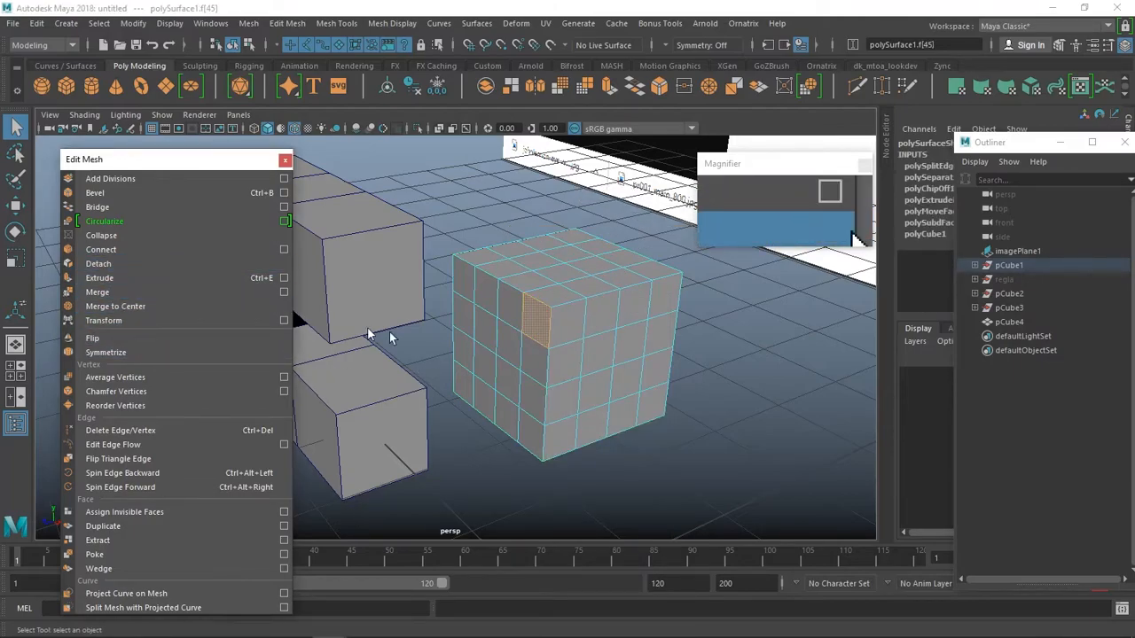
{"action": "left_click", "coordinate": [140, 255]}
{"action": "key", "text": "w"}
{"action": "left_click_drag", "start_coordinate": [484, 346], "coordinate": [321, 368]}
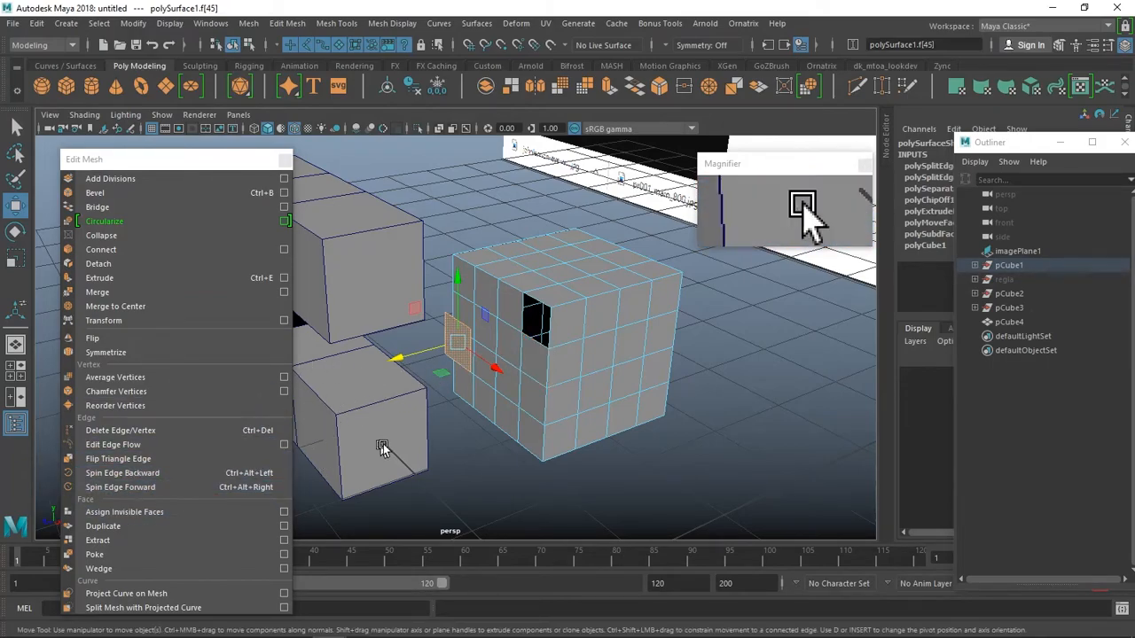
{"action": "key", "text": "ctrl+z"}
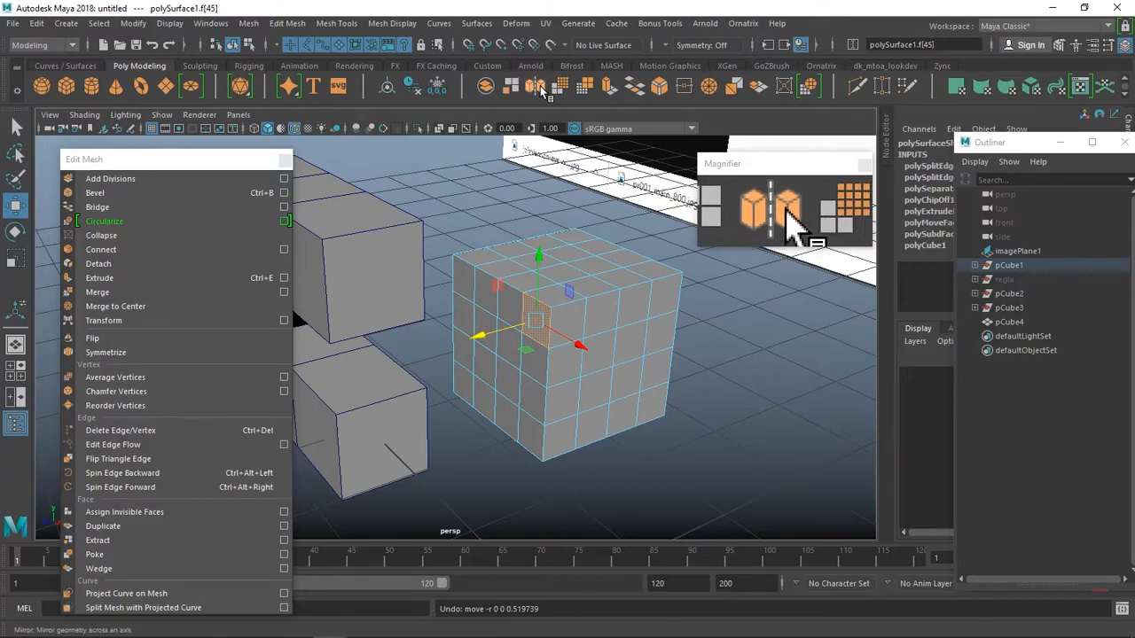
Try mirroring the whole subdivided cube and undo the attempt.
{"action": "right_click_drag", "start_coordinate": [506, 245], "coordinate": [570, 295]}
{"action": "left_click_drag", "start_coordinate": [570, 295], "coordinate": [657, 271], "text": "alt"}
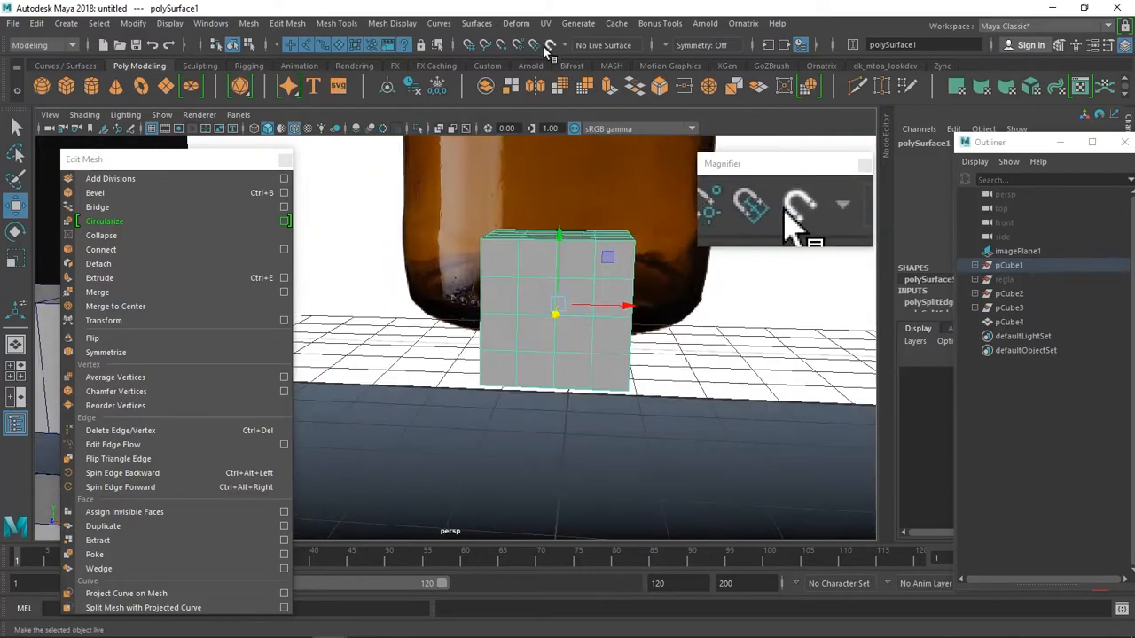
{"action": "left_click", "coordinate": [538, 91]}
{"action": "scroll", "coordinate": [494, 291], "scroll_direction": "down", "scroll_amount": 5}
{"action": "middle_click_drag", "start_coordinate": [488, 302], "coordinate": [567, 381], "text": "alt"}
{"action": "scroll", "coordinate": [567, 382], "scroll_direction": "down", "scroll_amount": 2}
{"action": "left_click_drag", "start_coordinate": [568, 390], "coordinate": [523, 417]}
{"action": "key", "text": "ctrl+z"}
{"action": "scroll", "coordinate": [621, 360], "scroll_direction": "up", "scroll_amount": 2}
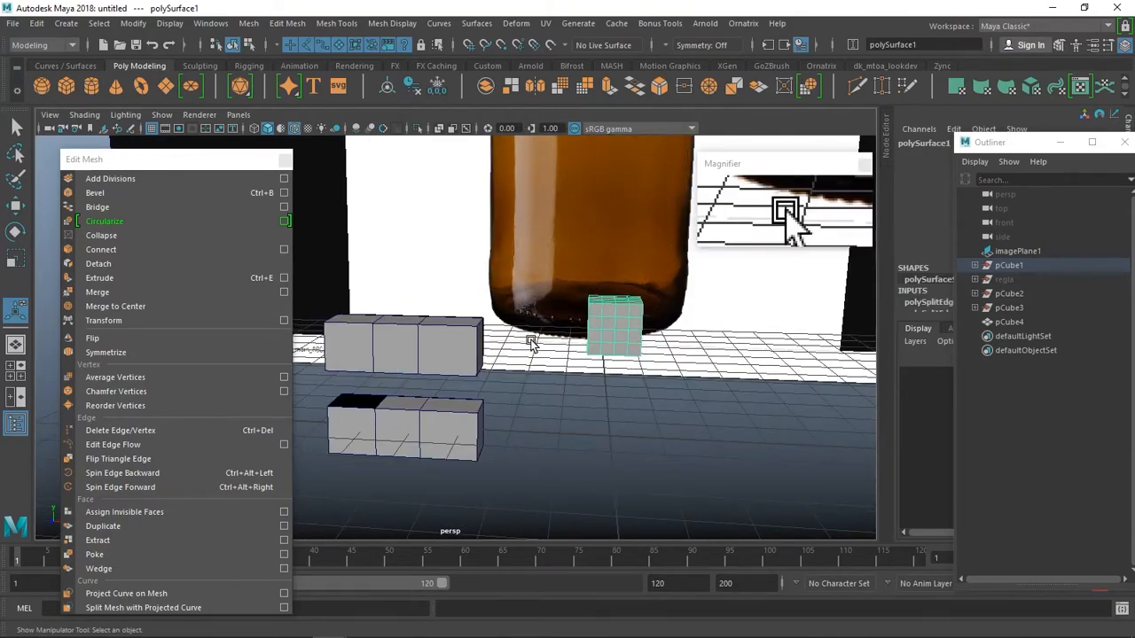
Try mirroring the subdivided cube across the X axis with an Offset of -0.906, undoing the mirror.
{"action": "left_click", "coordinate": [537, 84]}
{"action": "left_click_drag", "start_coordinate": [681, 441], "coordinate": [641, 441]}
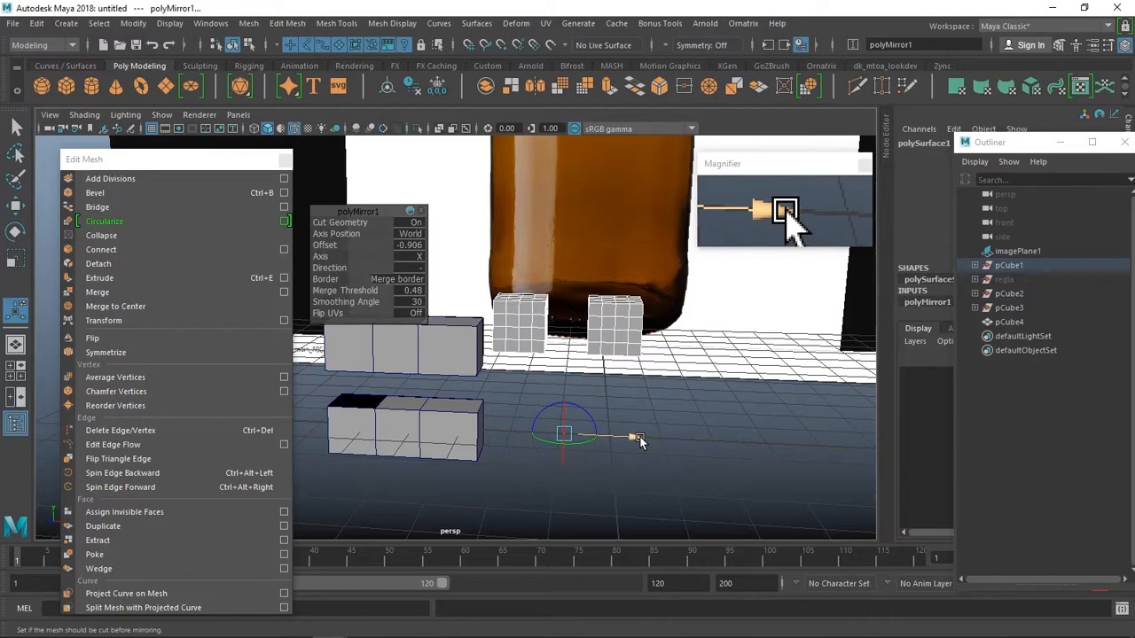
{"action": "key", "text": "ctrl+z"}
{"action": "key", "text": "ctrl+z"}
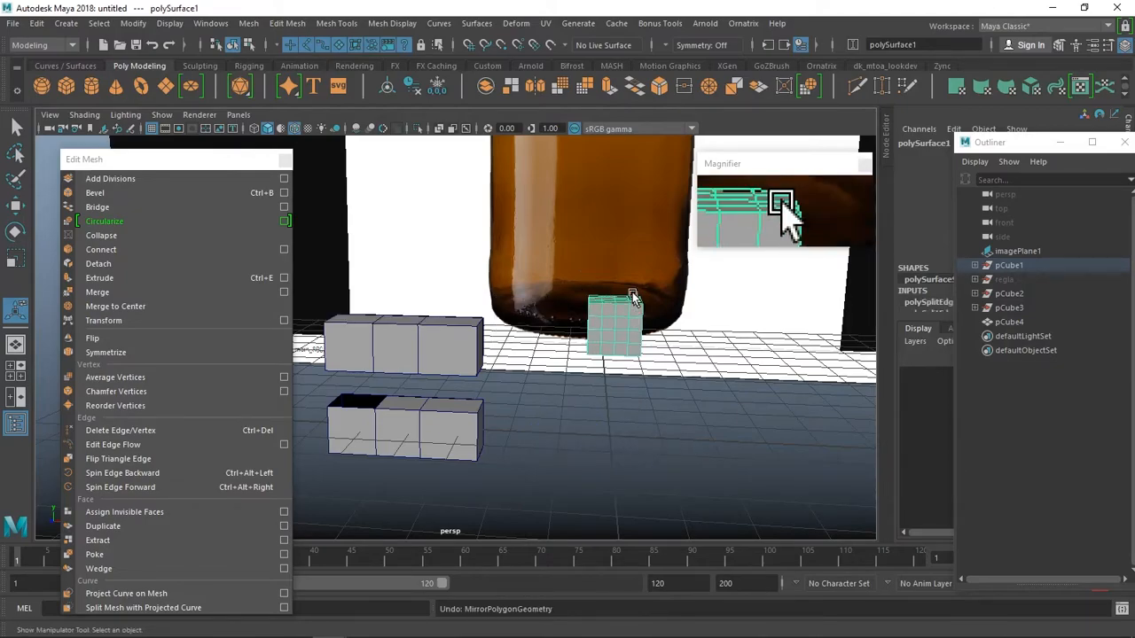
Try smoothing the mesh made of two stacked block rows with Divisions set to 4, undoing the Smooth.
{"action": "middle_click_drag", "start_coordinate": [634, 303], "coordinate": [474, 322], "text": "alt"}
{"action": "scroll", "coordinate": [543, 350], "scroll_direction": "up", "scroll_amount": 3}
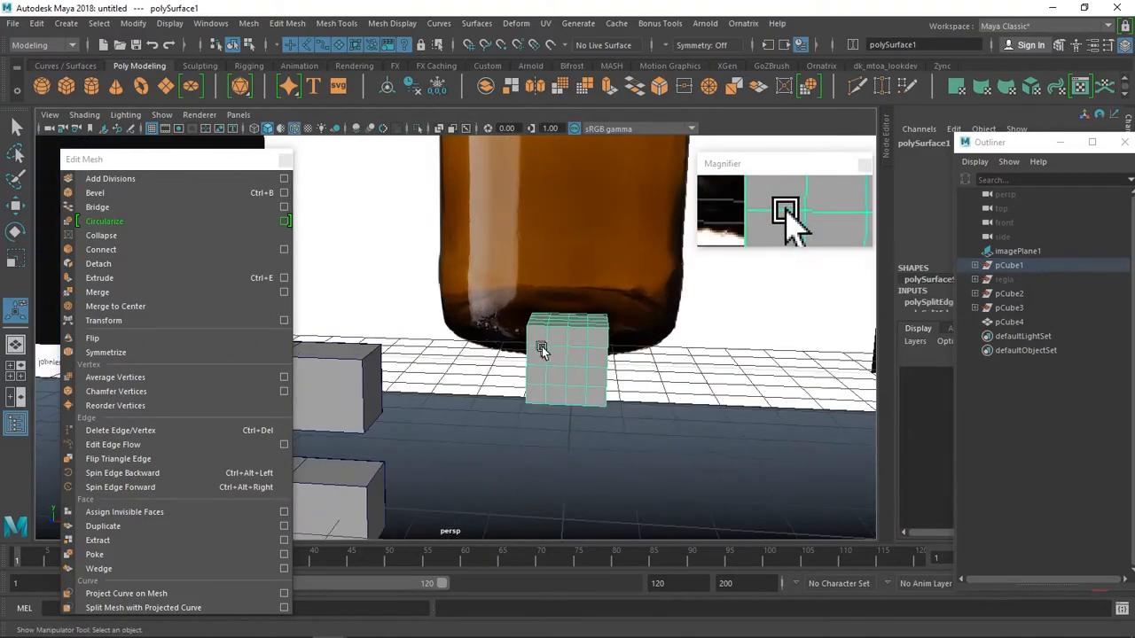
{"action": "right_click_drag", "start_coordinate": [543, 350], "coordinate": [455, 232], "text": "alt"}
{"action": "scroll", "coordinate": [412, 349], "scroll_direction": "up", "scroll_amount": 2}
{"action": "left_click", "coordinate": [412, 348]}
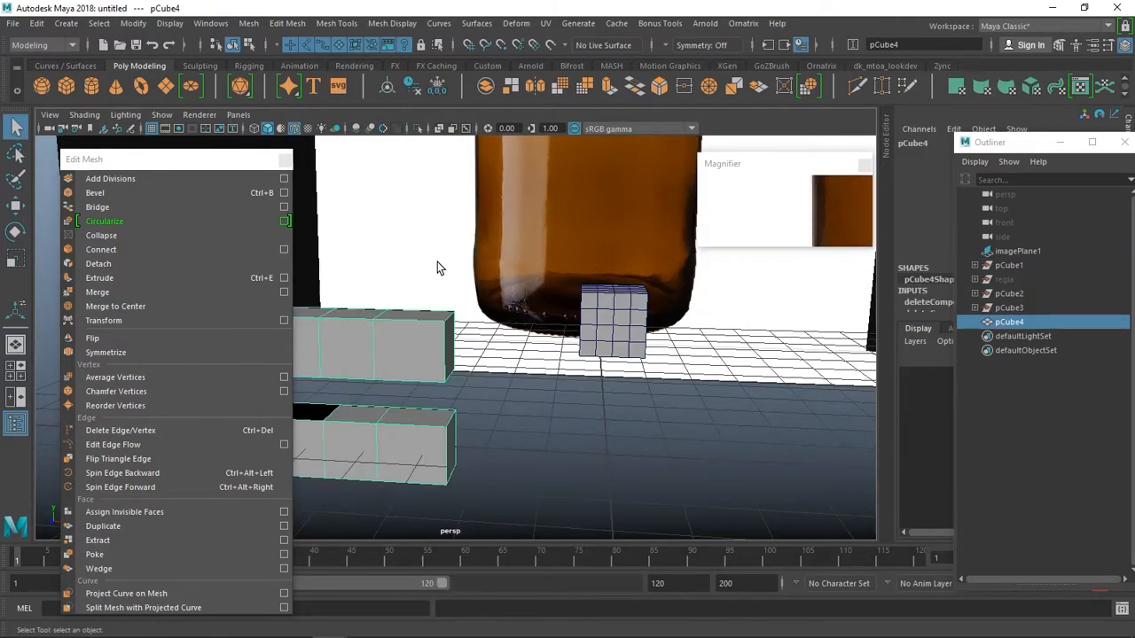
{"action": "middle_click_drag", "start_coordinate": [456, 237], "coordinate": [604, 216], "text": "alt"}
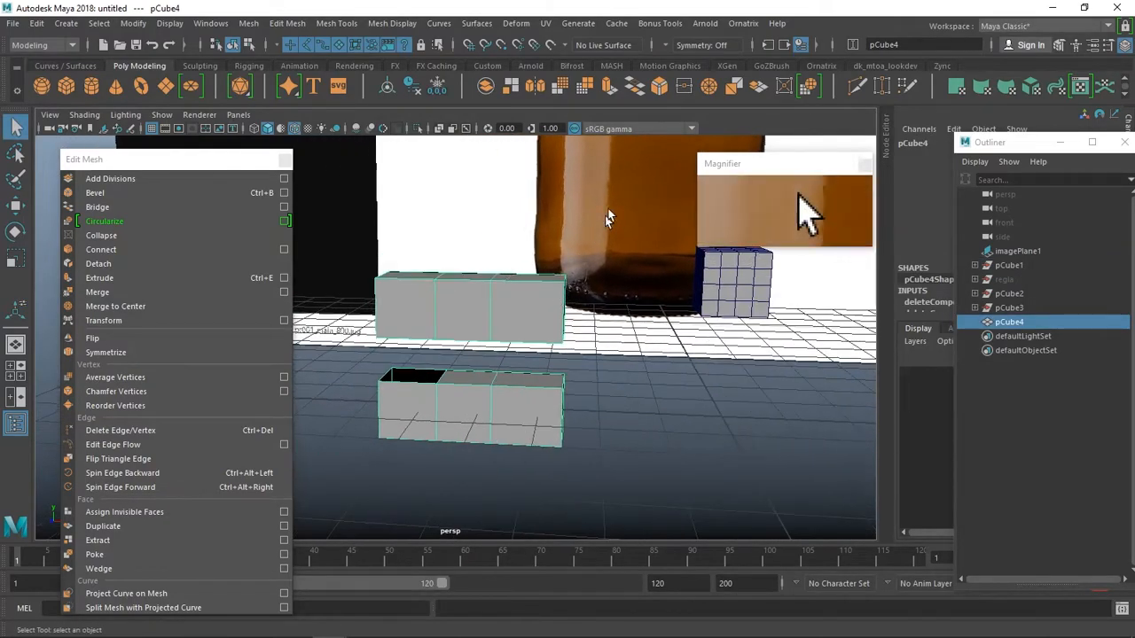
{"action": "left_click", "coordinate": [557, 87]}
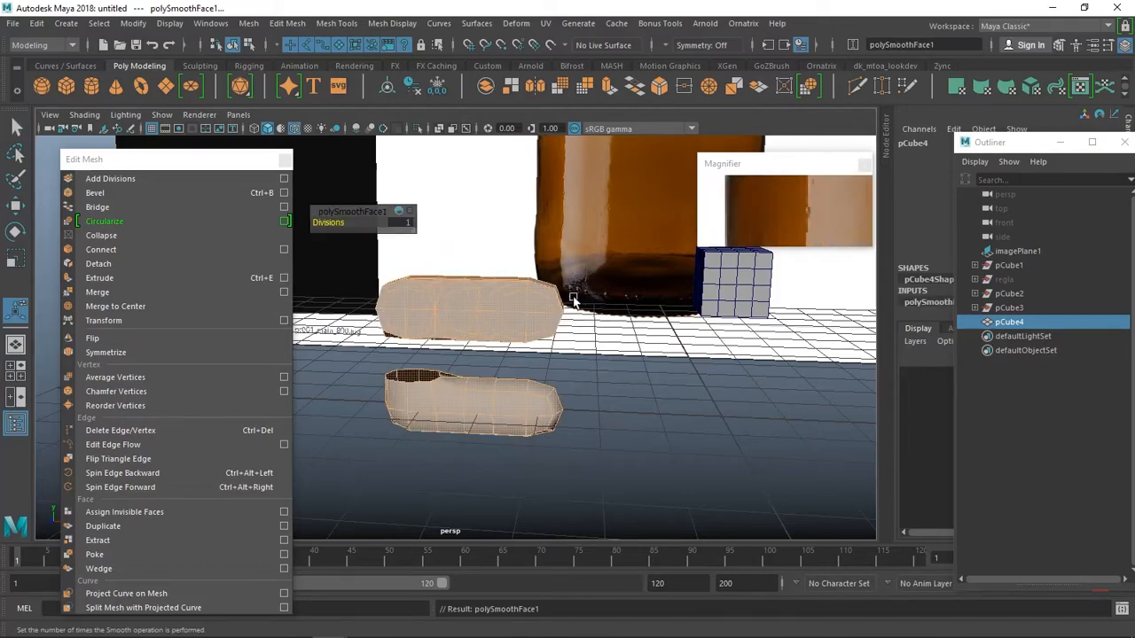
{"action": "left_click_drag", "start_coordinate": [333, 223], "coordinate": [350, 222]}
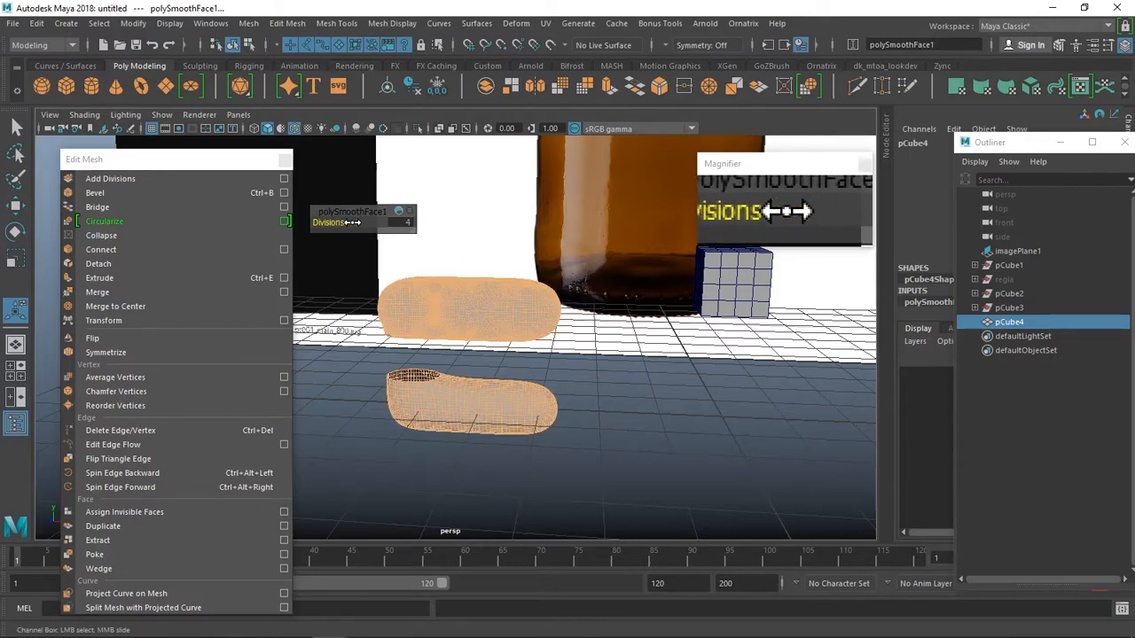
{"action": "key", "text": "ctrl+z"}
{"action": "key", "text": "ctrl+z"}
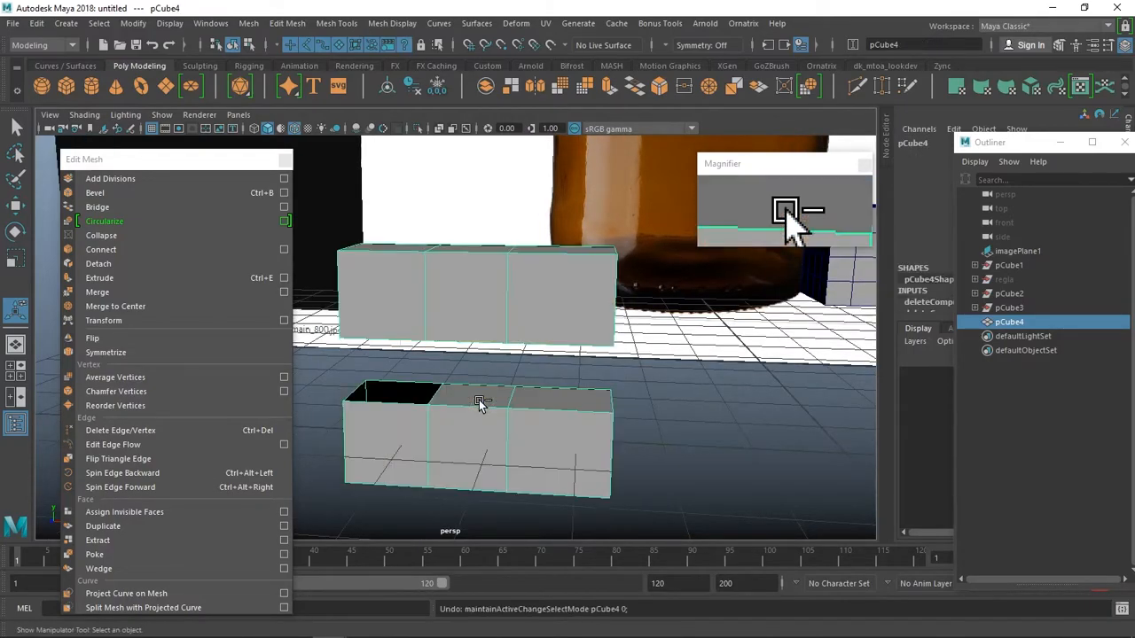
Try the Reduce operation on the subdivided cube at 50 percent and undo it.
{"action": "scroll", "coordinate": [479, 400], "scroll_direction": "down", "scroll_amount": 3}
{"action": "middle_click_drag", "start_coordinate": [676, 372], "coordinate": [533, 390], "text": "alt"}
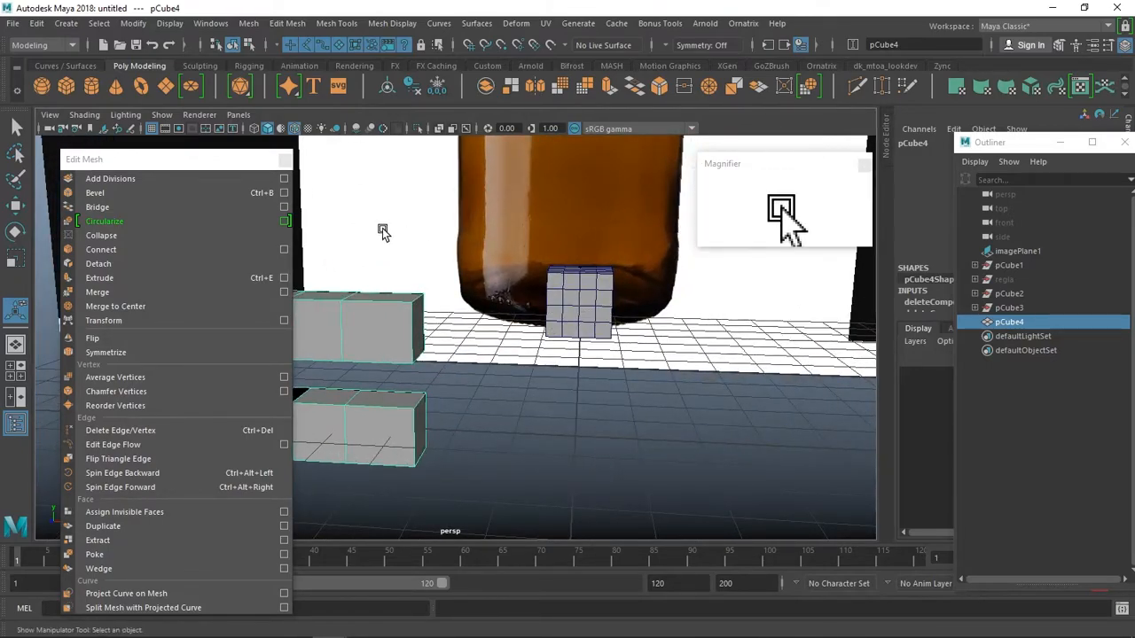
{"action": "middle_click_drag", "start_coordinate": [612, 192], "coordinate": [518, 243], "text": "alt"}
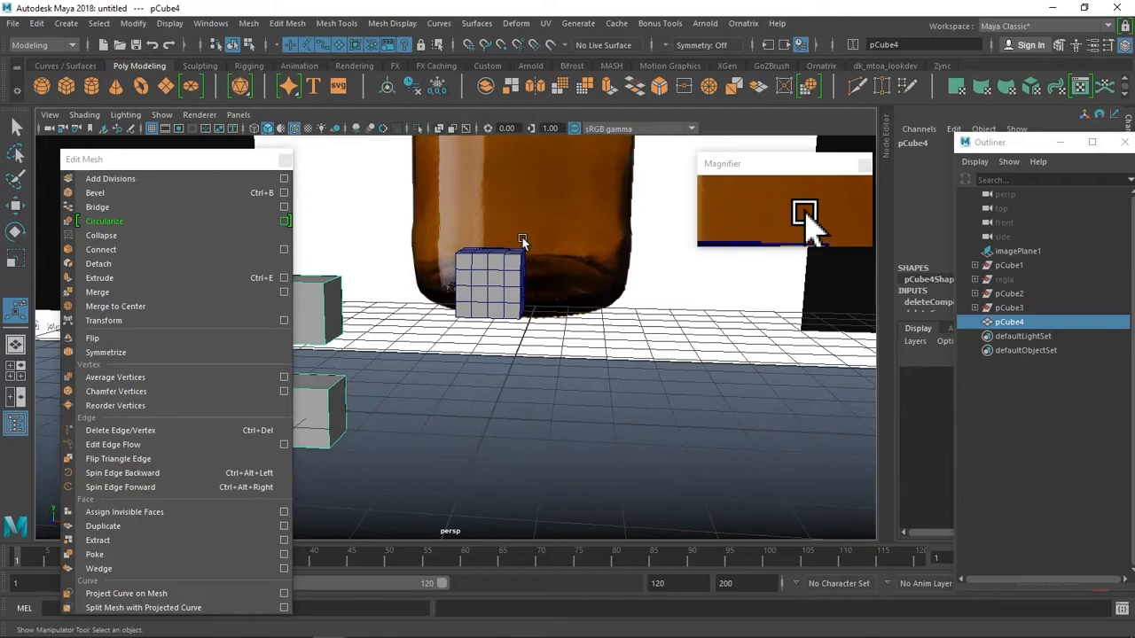
{"action": "left_click", "coordinate": [560, 91]}
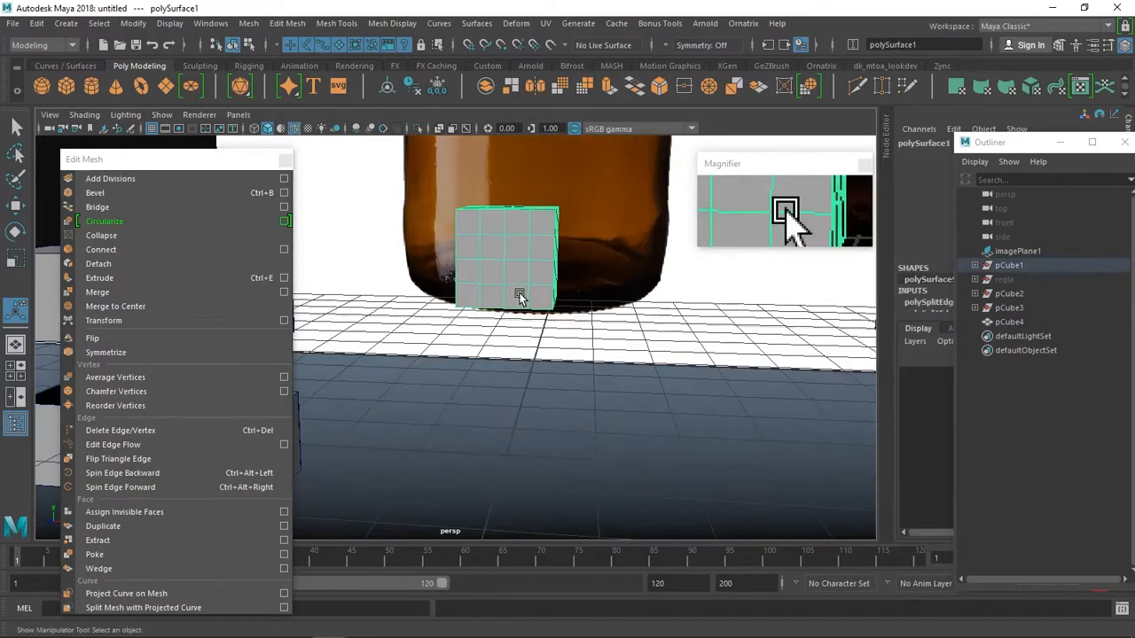
{"action": "left_click", "coordinate": [583, 91]}
{"action": "left_click_drag", "start_coordinate": [596, 216], "coordinate": [441, 233], "text": "alt"}
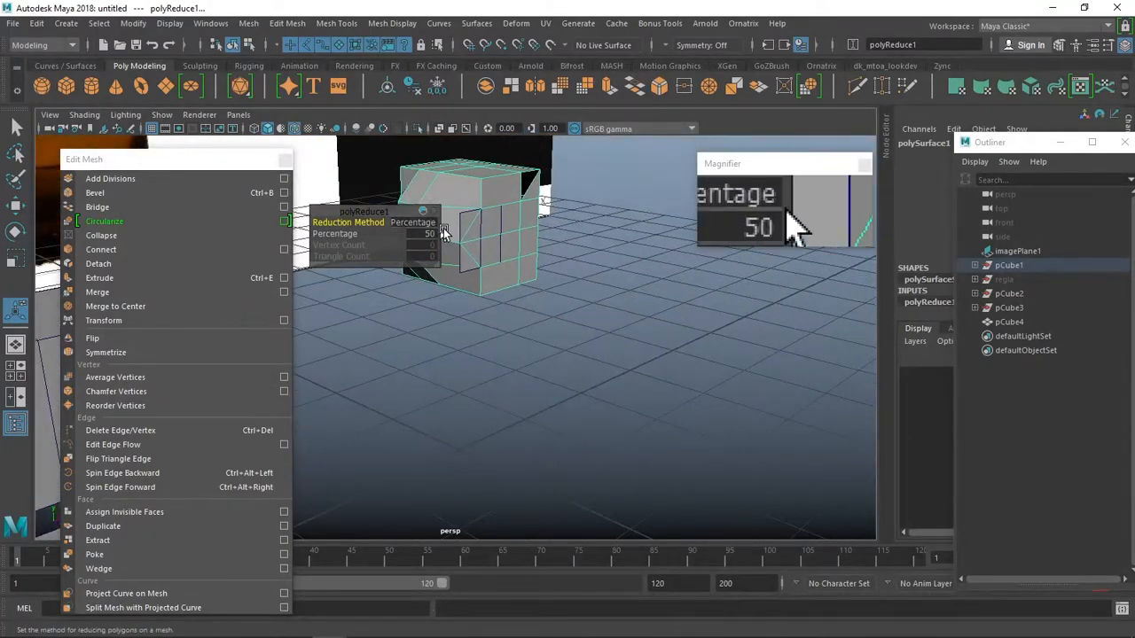
{"action": "key", "text": "ctrl+z"}
Create a new polygon cube and move it about 1.53 along Z, raising it in front of the subdivided cube.
{"action": "left_click_drag", "start_coordinate": [544, 248], "coordinate": [579, 306], "text": "alt"}
{"action": "middle_click_drag", "start_coordinate": [579, 306], "coordinate": [562, 313], "text": "alt"}
{"action": "left_click_drag", "start_coordinate": [562, 314], "coordinate": [687, 354], "text": "alt"}
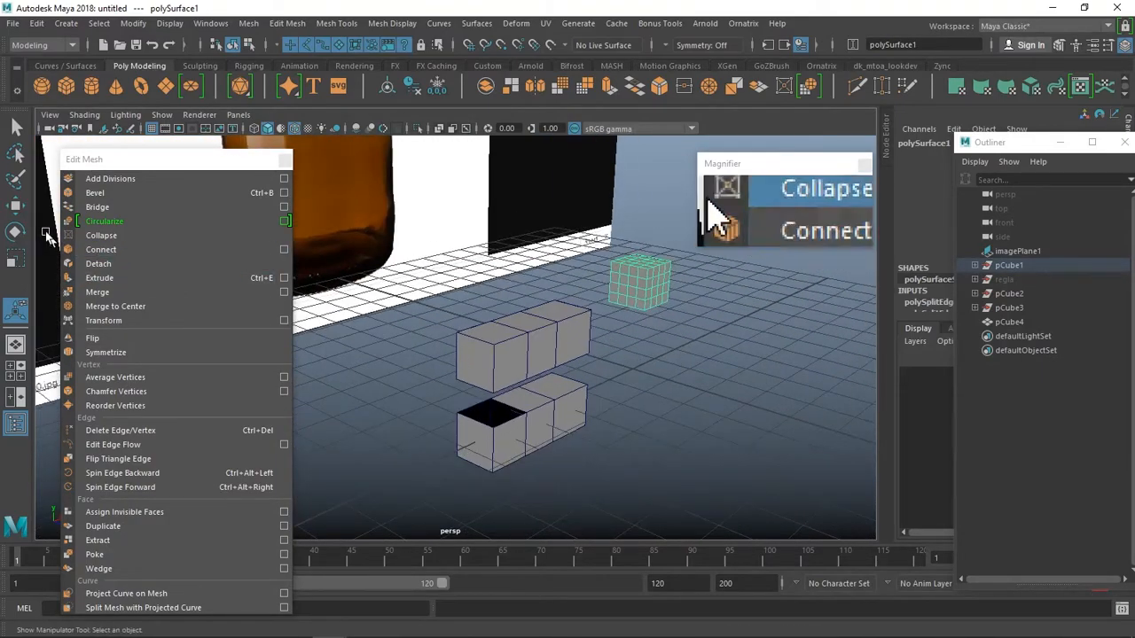
{"action": "left_click", "coordinate": [65, 86]}
{"action": "key", "text": "w"}
{"action": "left_click_drag", "start_coordinate": [644, 353], "coordinate": [694, 368]}
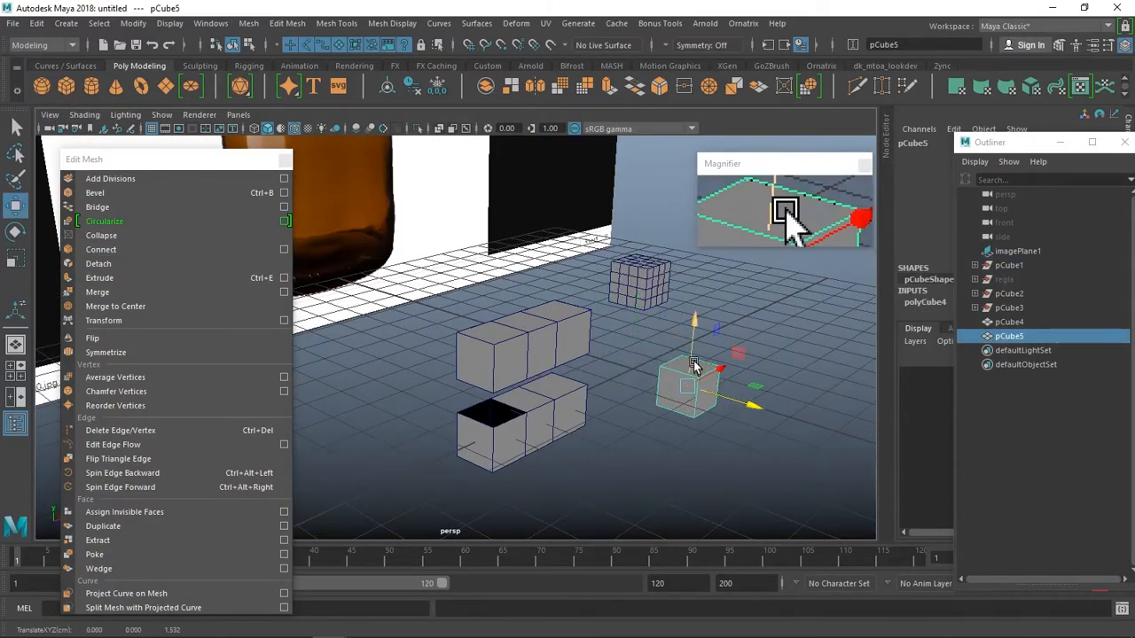
Smooth the new cube with Divisions set to 2 and reselect the rounded mesh as an object.
{"action": "left_click", "coordinate": [560, 85]}
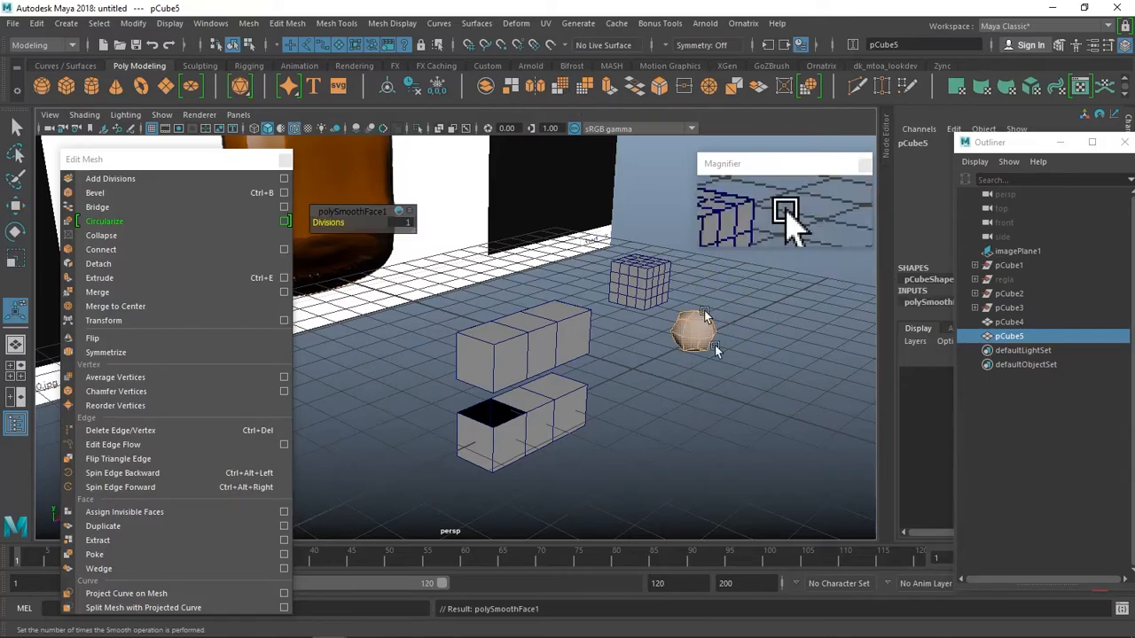
{"action": "middle_click_drag", "start_coordinate": [729, 394], "coordinate": [677, 395], "text": "alt"}
{"action": "left_click_drag", "start_coordinate": [334, 223], "coordinate": [342, 222]}
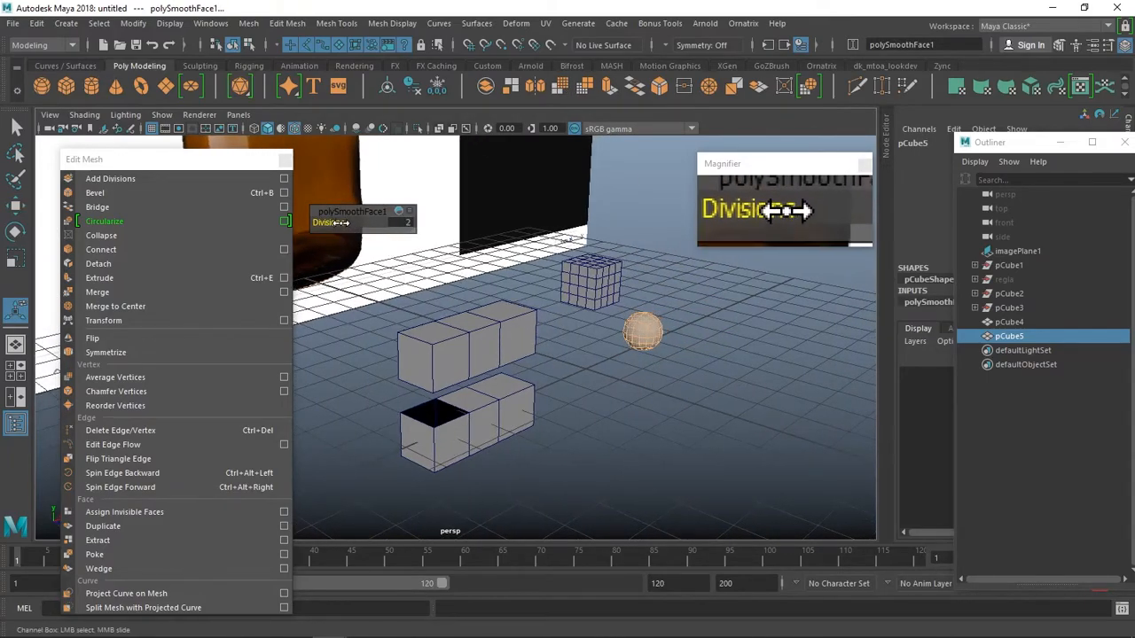
{"action": "scroll", "coordinate": [745, 380], "scroll_direction": "up", "scroll_amount": 3}
{"action": "left_click", "coordinate": [745, 380]}
{"action": "left_click_drag", "start_coordinate": [745, 380], "coordinate": [664, 398], "text": "alt"}
{"action": "left_click", "coordinate": [642, 410]}
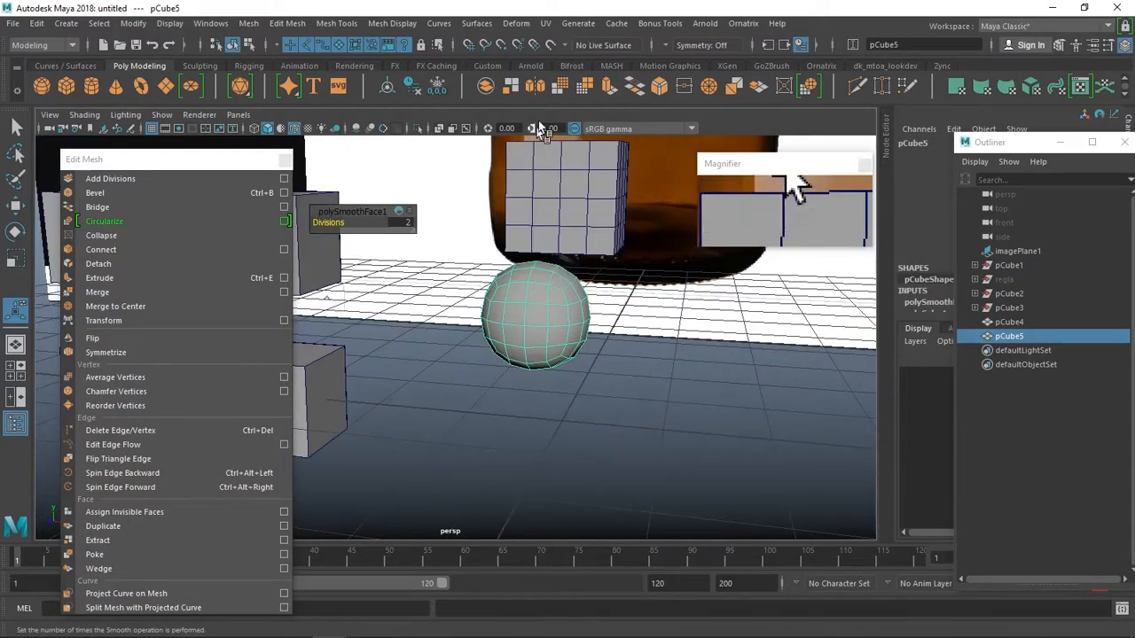
Reduce the rounded mesh, try a Percentage of 91.7, and undo that percentage change.
{"action": "left_click", "coordinate": [582, 88]}
{"action": "left_click_drag", "start_coordinate": [347, 233], "coordinate": [643, 258]}
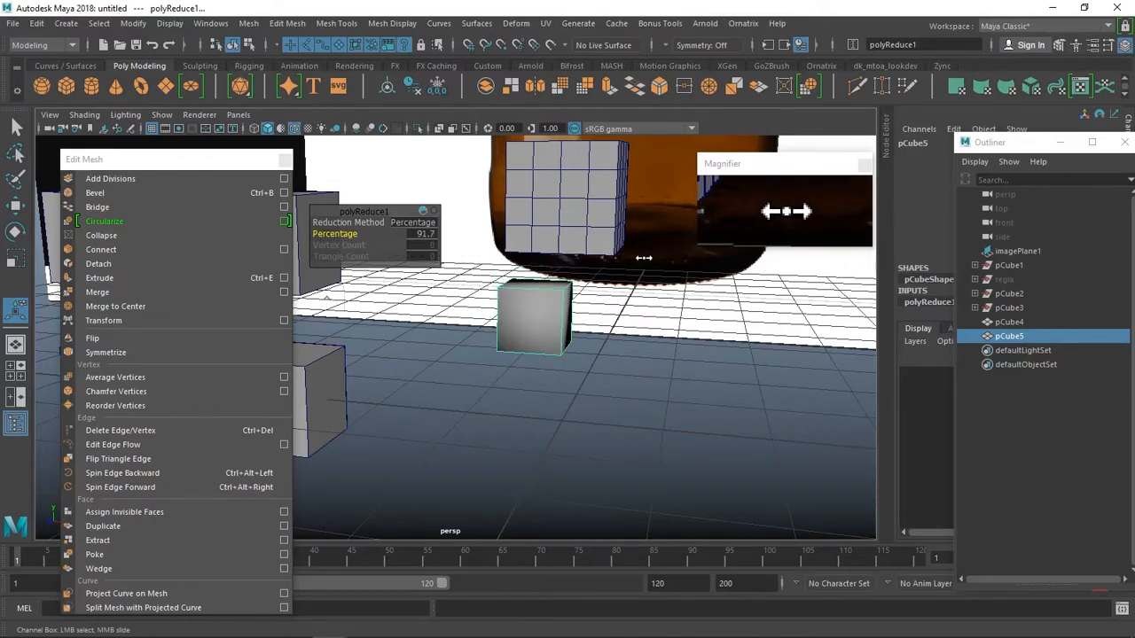
{"action": "key", "text": "ctrl+z"}
{"action": "mouse_move", "coordinate": [664, 357]}
{"action": "left_mouse_down", "text": "alt"}
{"action": "mouse_move", "coordinate": [760, 363]}
{"action": "mouse_move", "coordinate": [648, 367]}
{"action": "left_mouse_up", "text": "alt"}
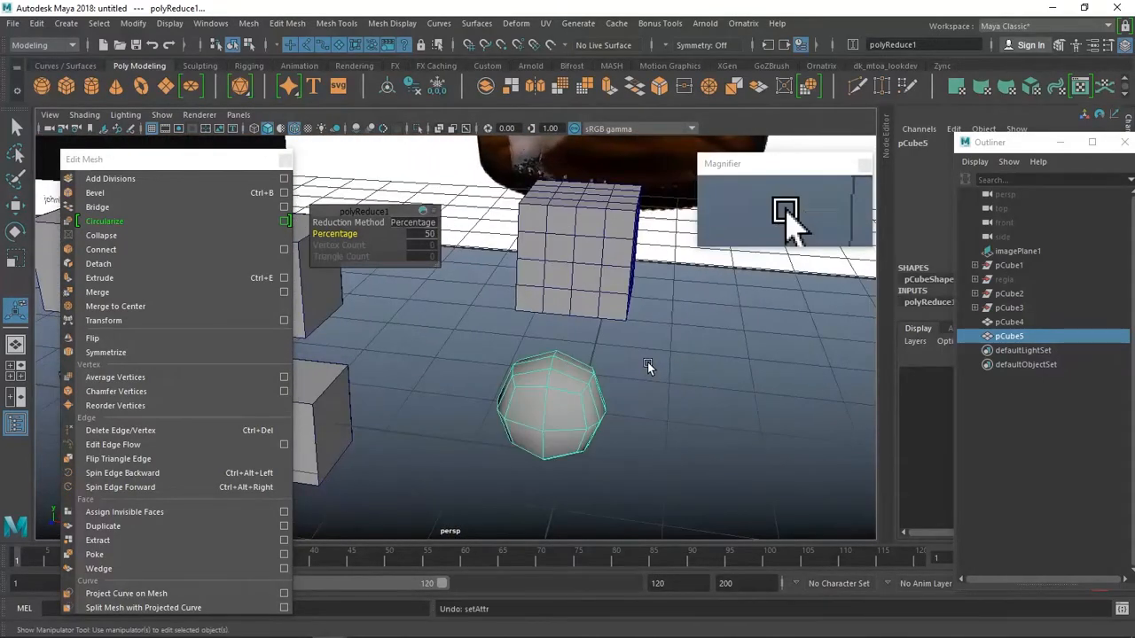
Undo the Reduce and Smooth operations on the new cube.
{"action": "key", "text": "ctrl+z"}
{"action": "key", "text": "ctrl+z"}
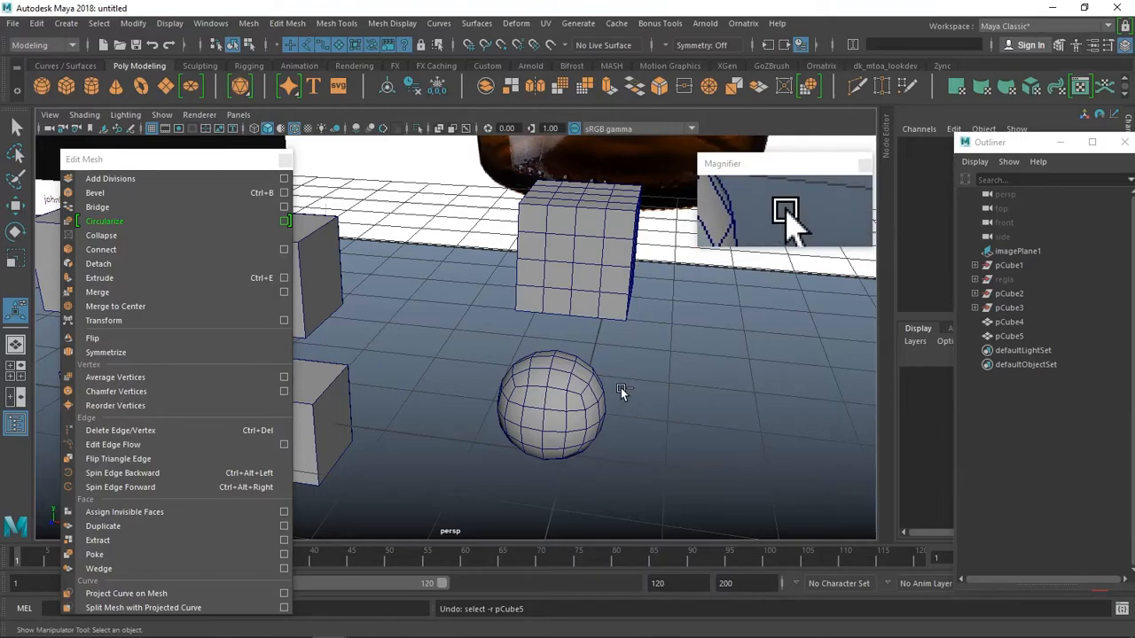
{"action": "key", "text": "ctrl+z"}
{"action": "key", "text": "ctrl+z"}
{"action": "key", "text": "ctrl+z"}
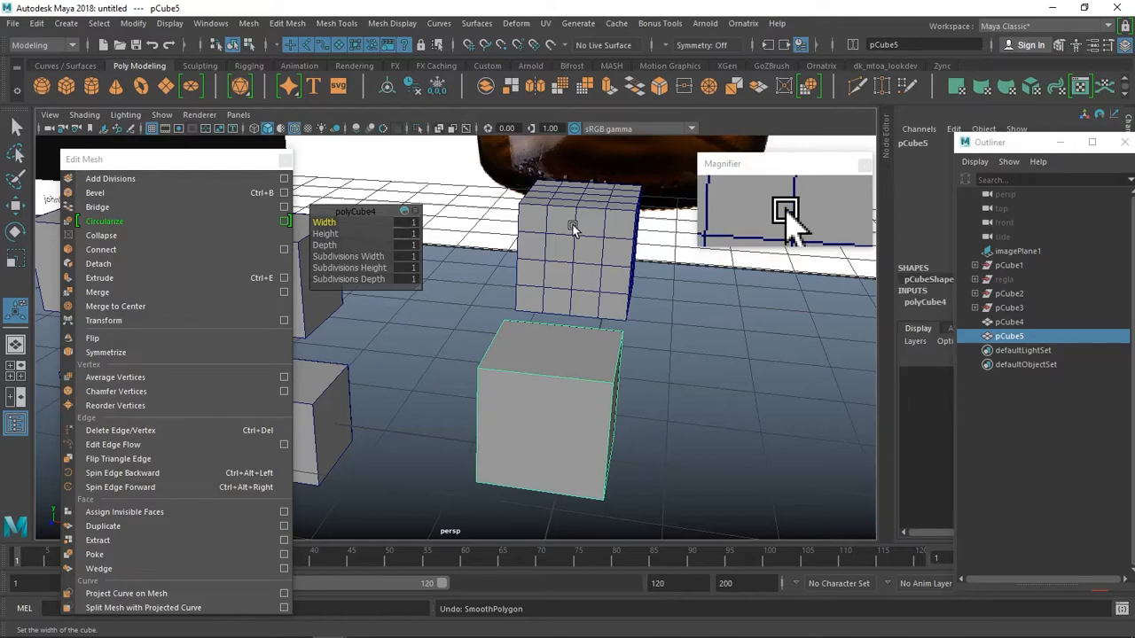
{"action": "left_click_drag", "start_coordinate": [571, 311], "coordinate": [670, 350], "text": "alt"}
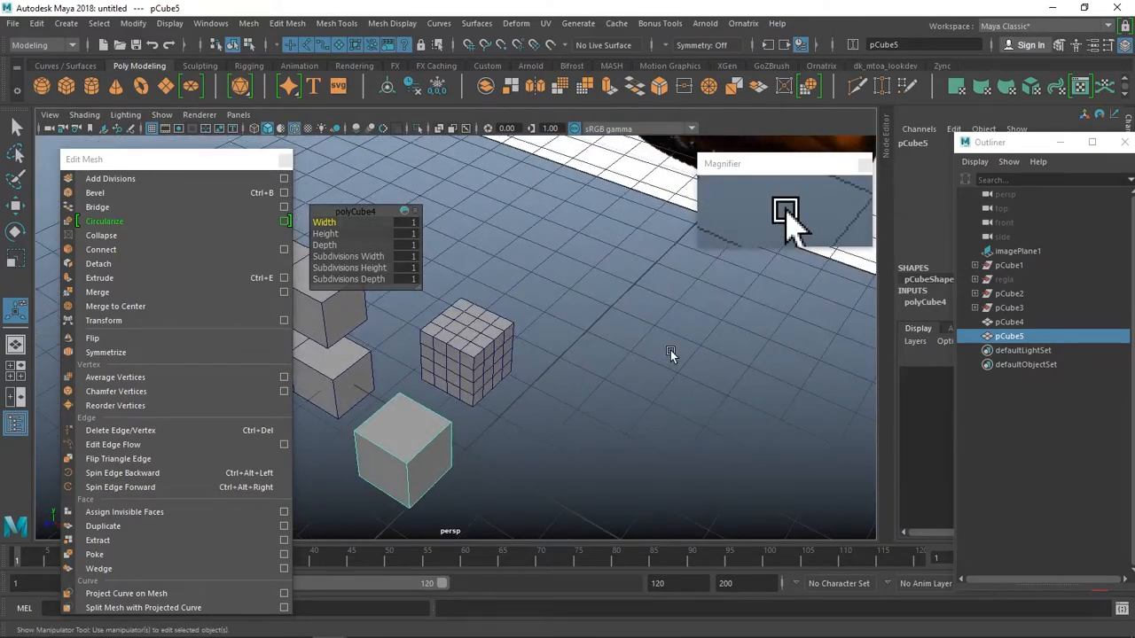
{"action": "middle_click_drag", "start_coordinate": [670, 350], "coordinate": [671, 349], "text": "alt"}
{"action": "right_click_drag", "start_coordinate": [672, 349], "coordinate": [600, 328], "text": "alt"}
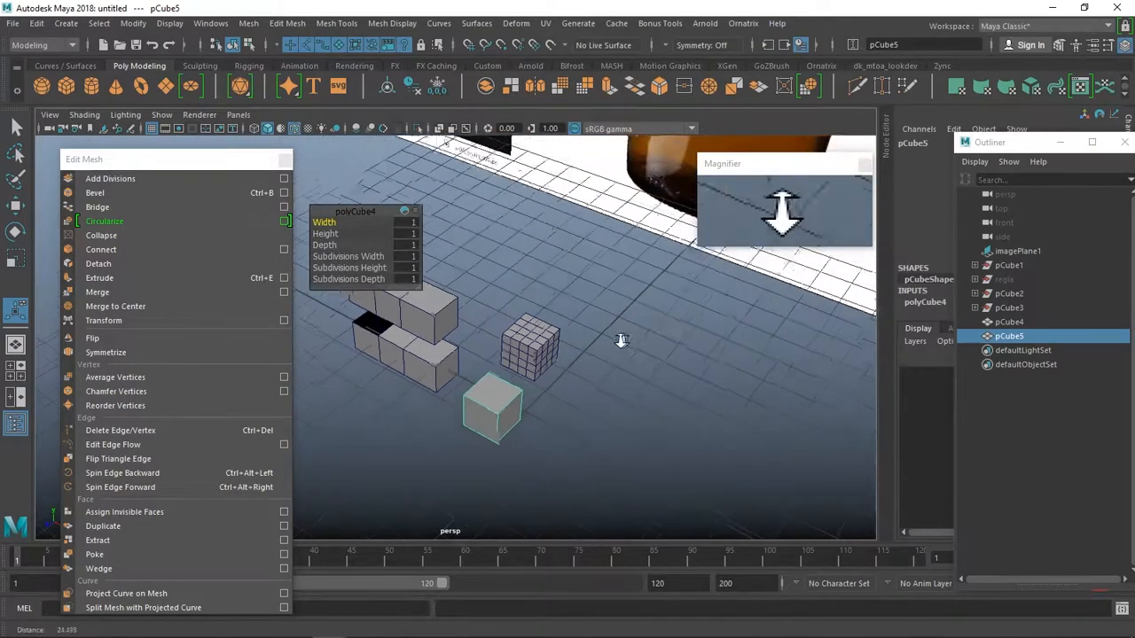
{"action": "left_click_drag", "start_coordinate": [599, 330], "coordinate": [629, 228], "text": "alt"}
{"action": "right_click_drag", "start_coordinate": [629, 228], "coordinate": [583, 279], "text": "alt"}
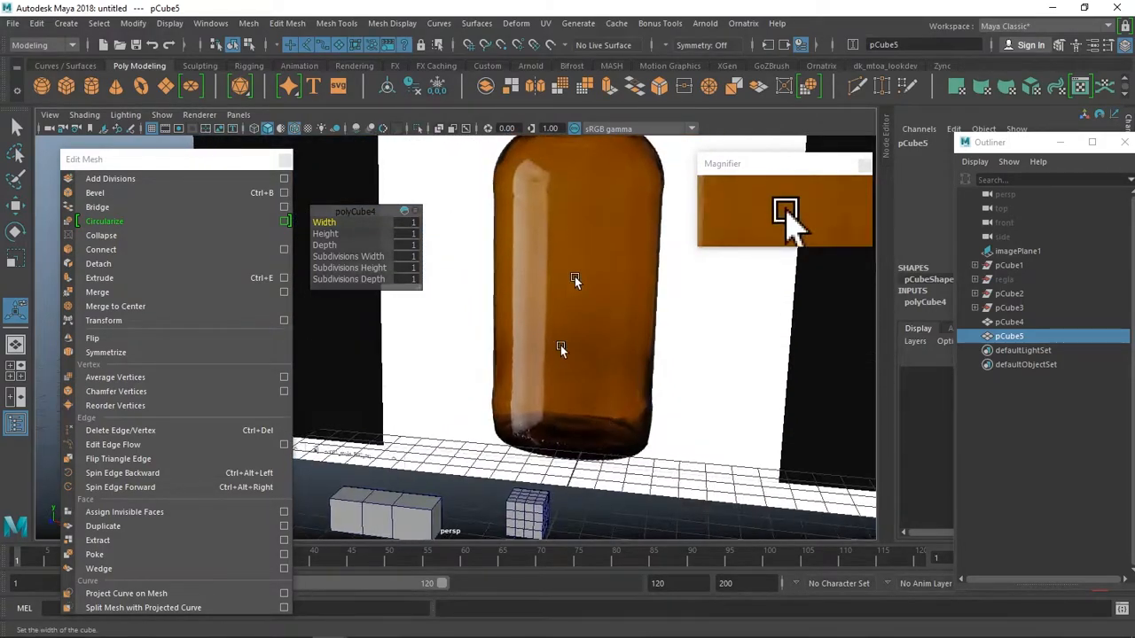
{"action": "left_click_drag", "start_coordinate": [551, 355], "coordinate": [568, 245], "text": "alt"}
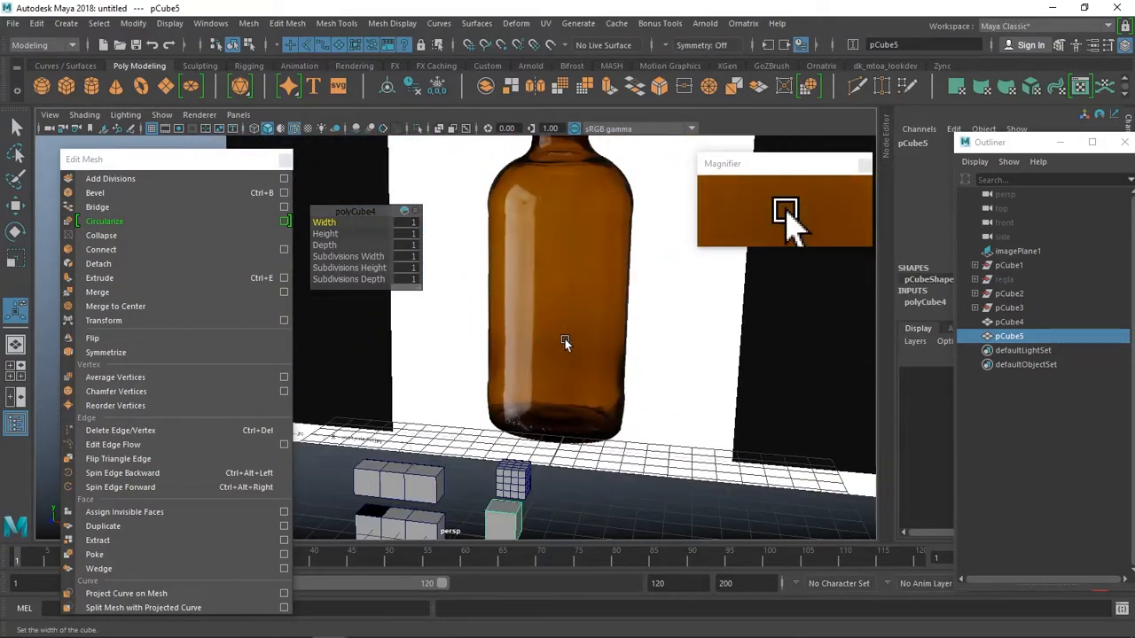